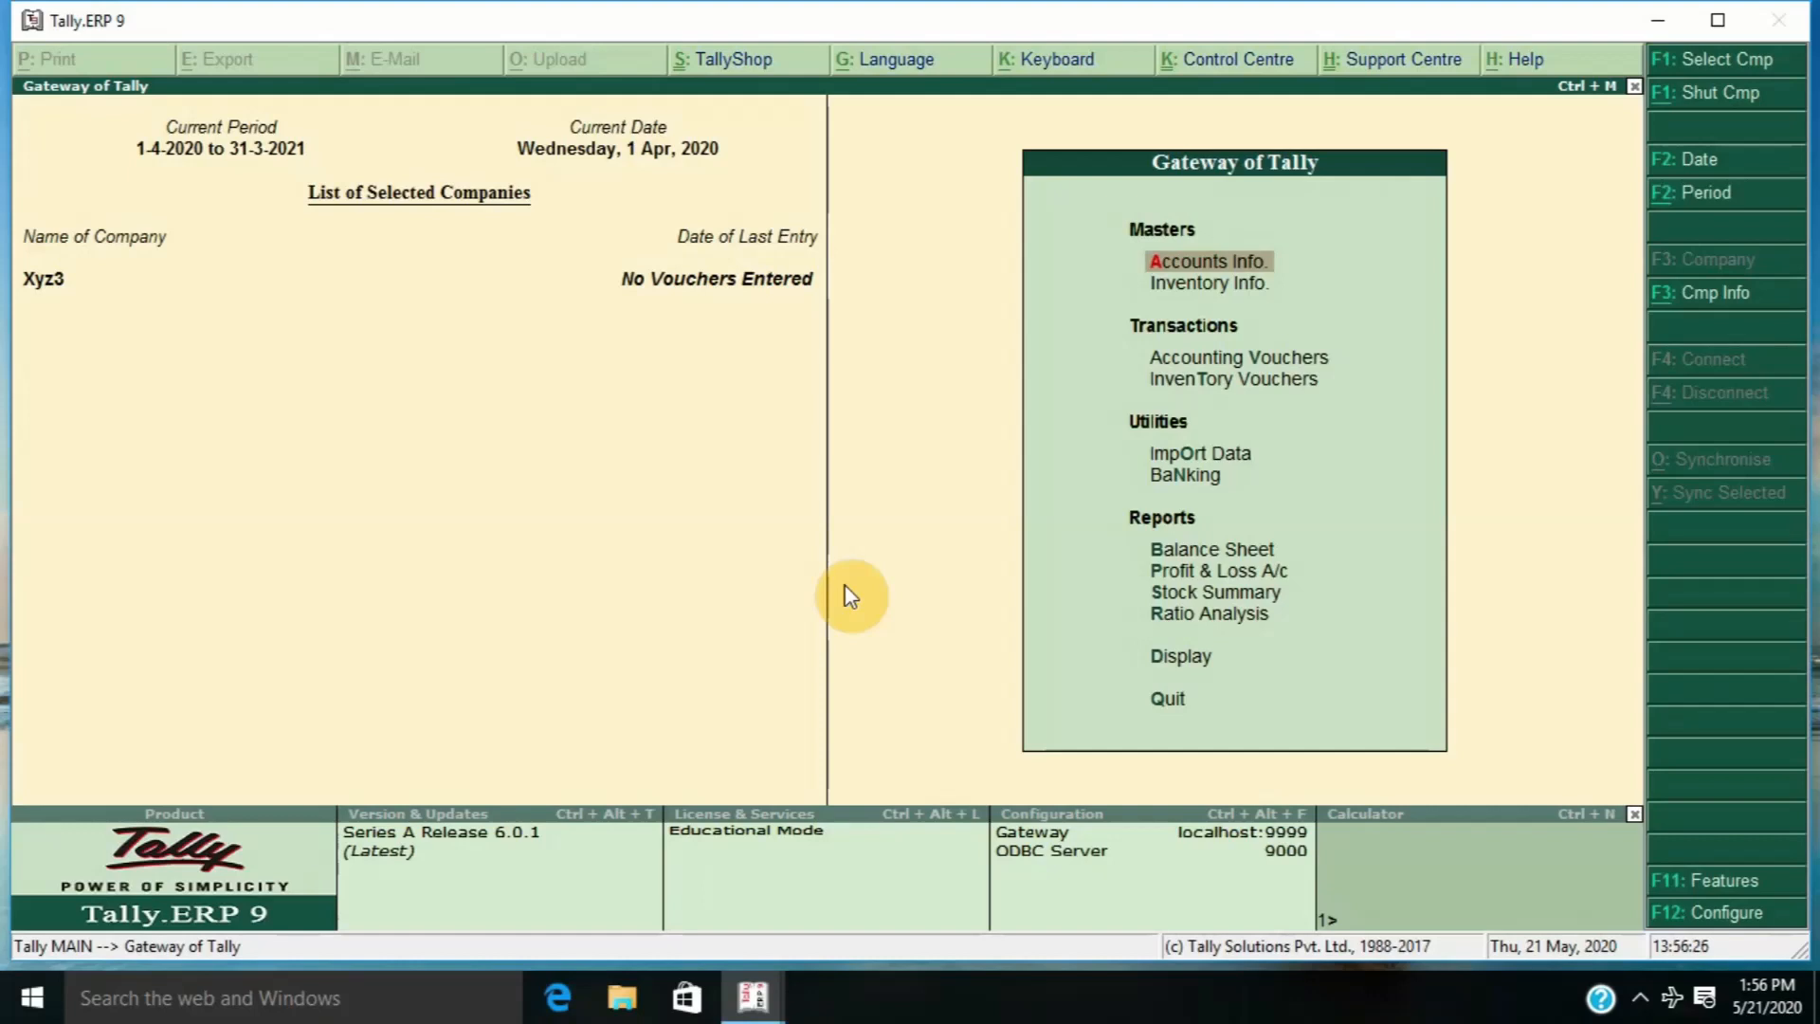
# - Enable maintaining multiple godowns in the company's inventory features and save the settings
pyautogui.press('F11')
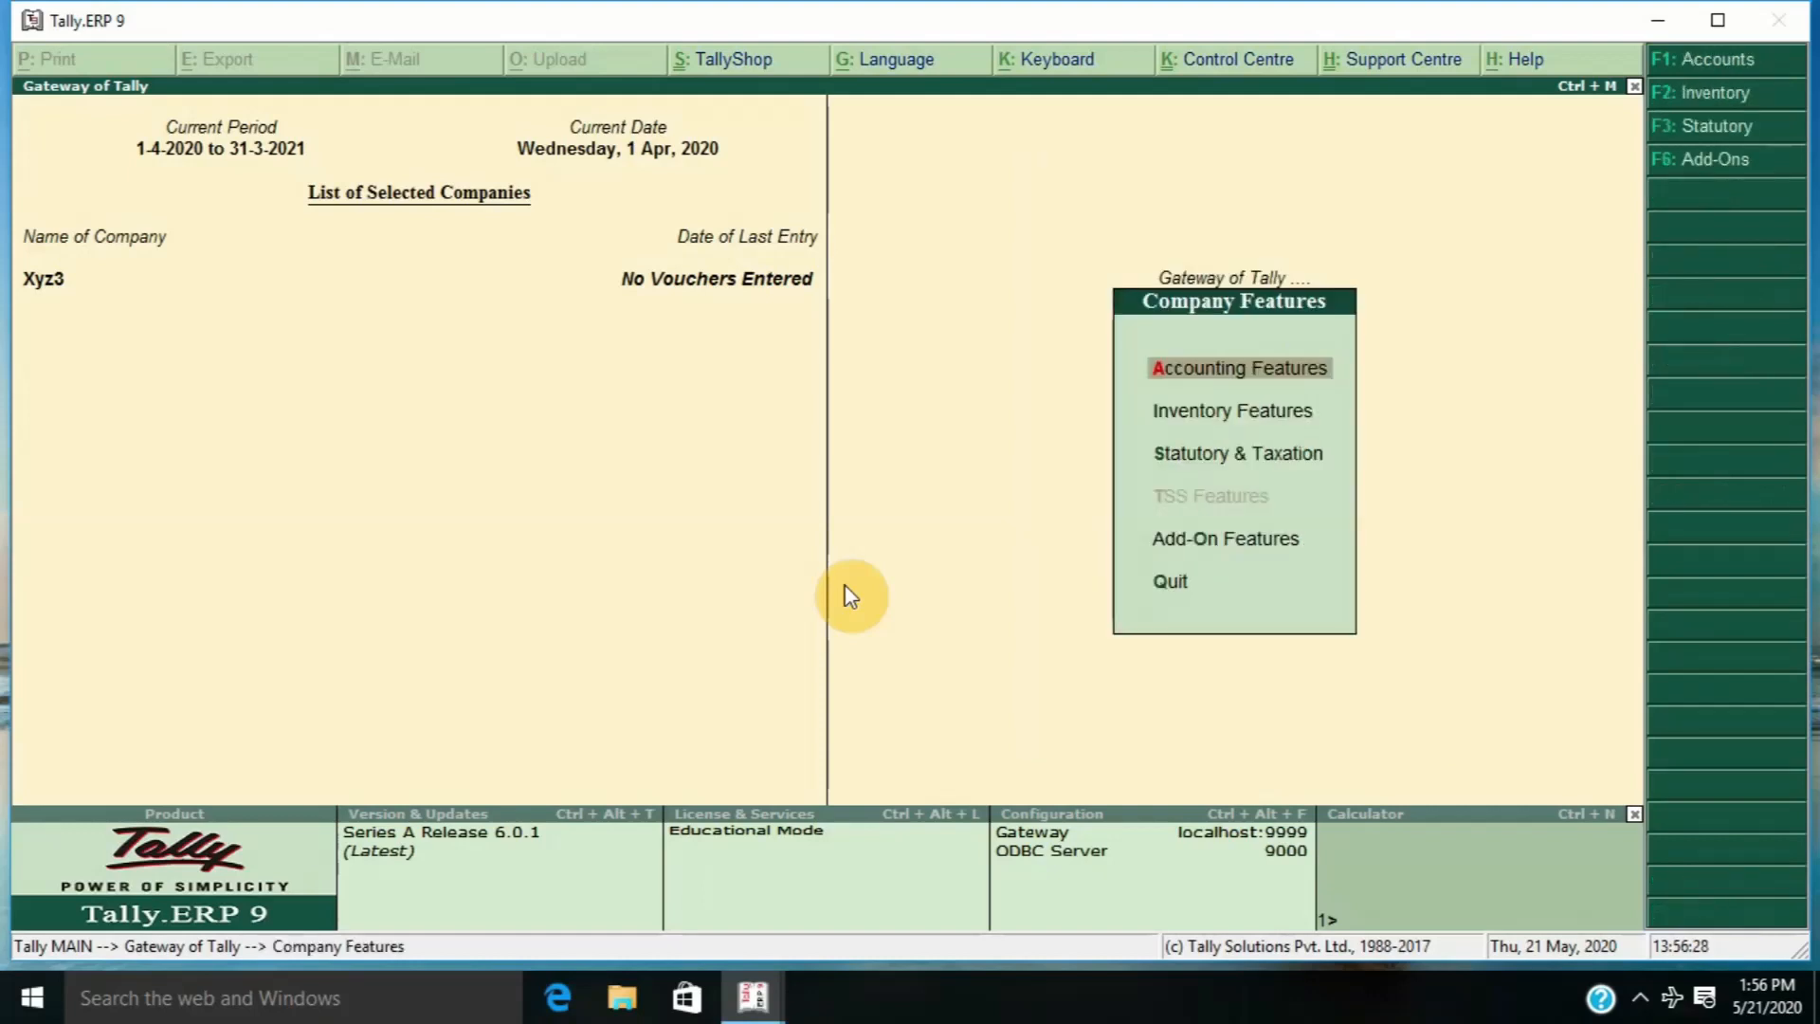
pyautogui.press('Down')
pyautogui.press('Return')
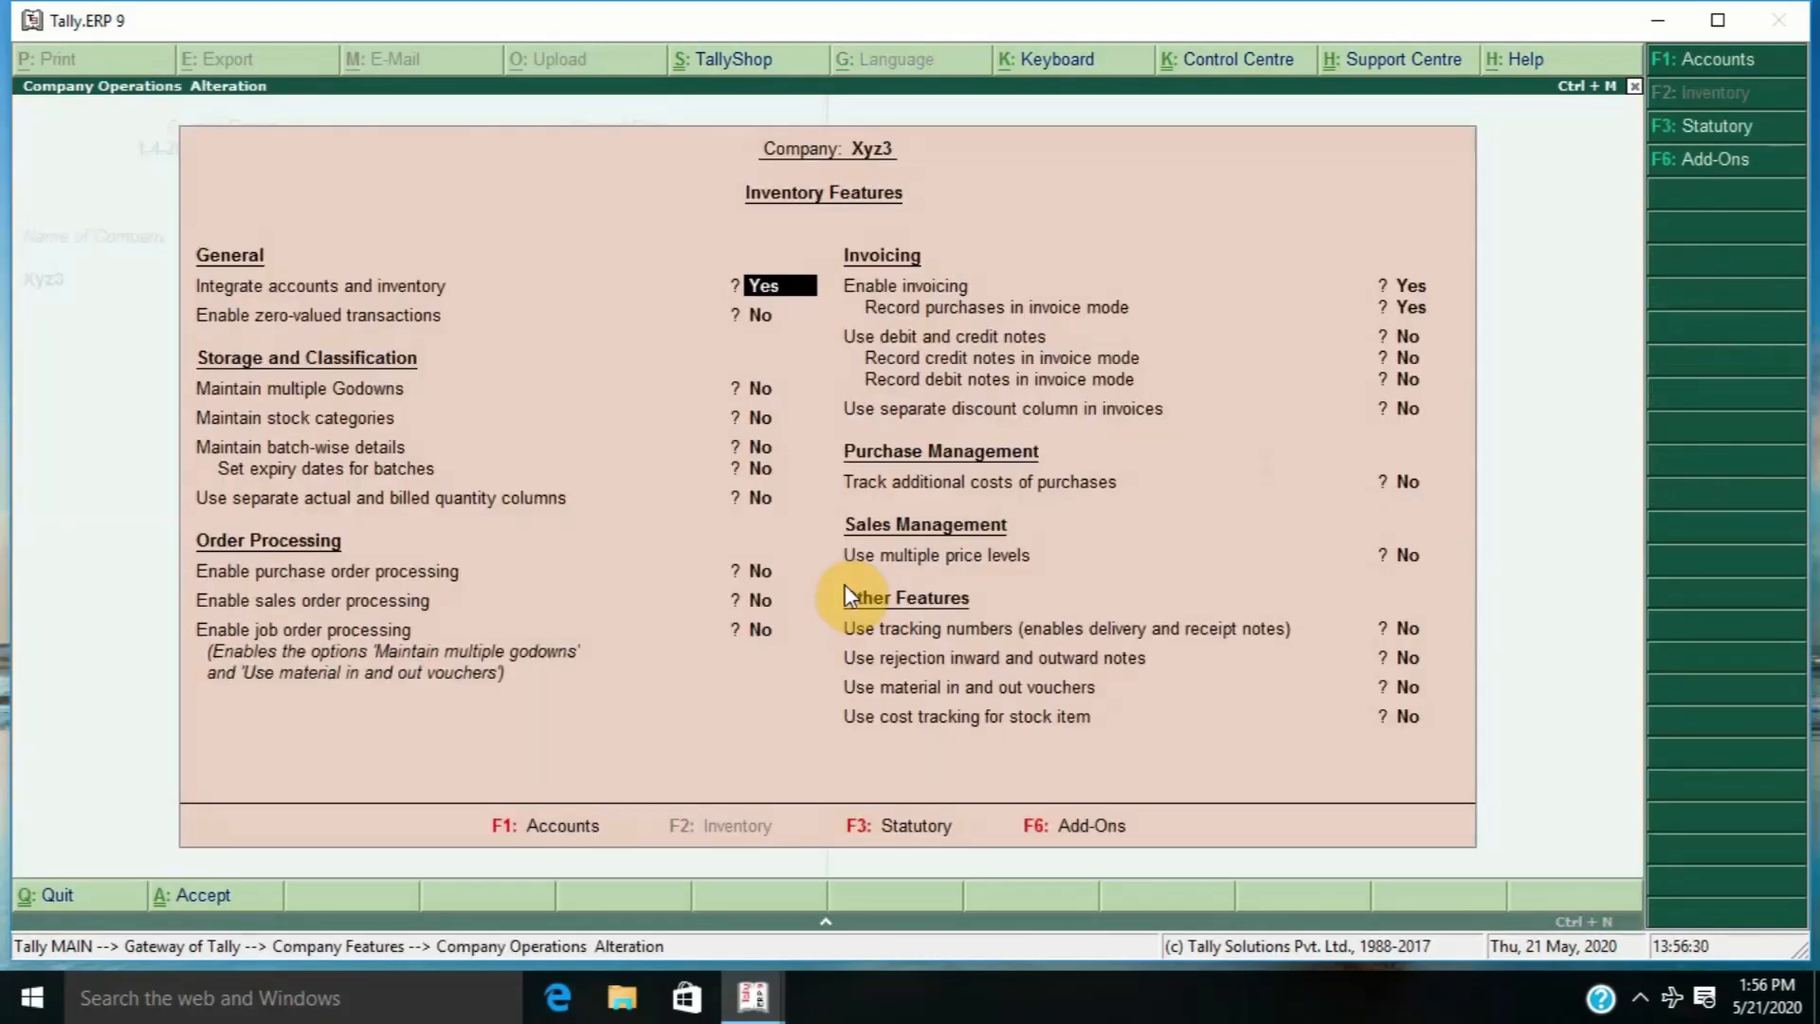
pyautogui.press('Return')
pyautogui.press('Return')
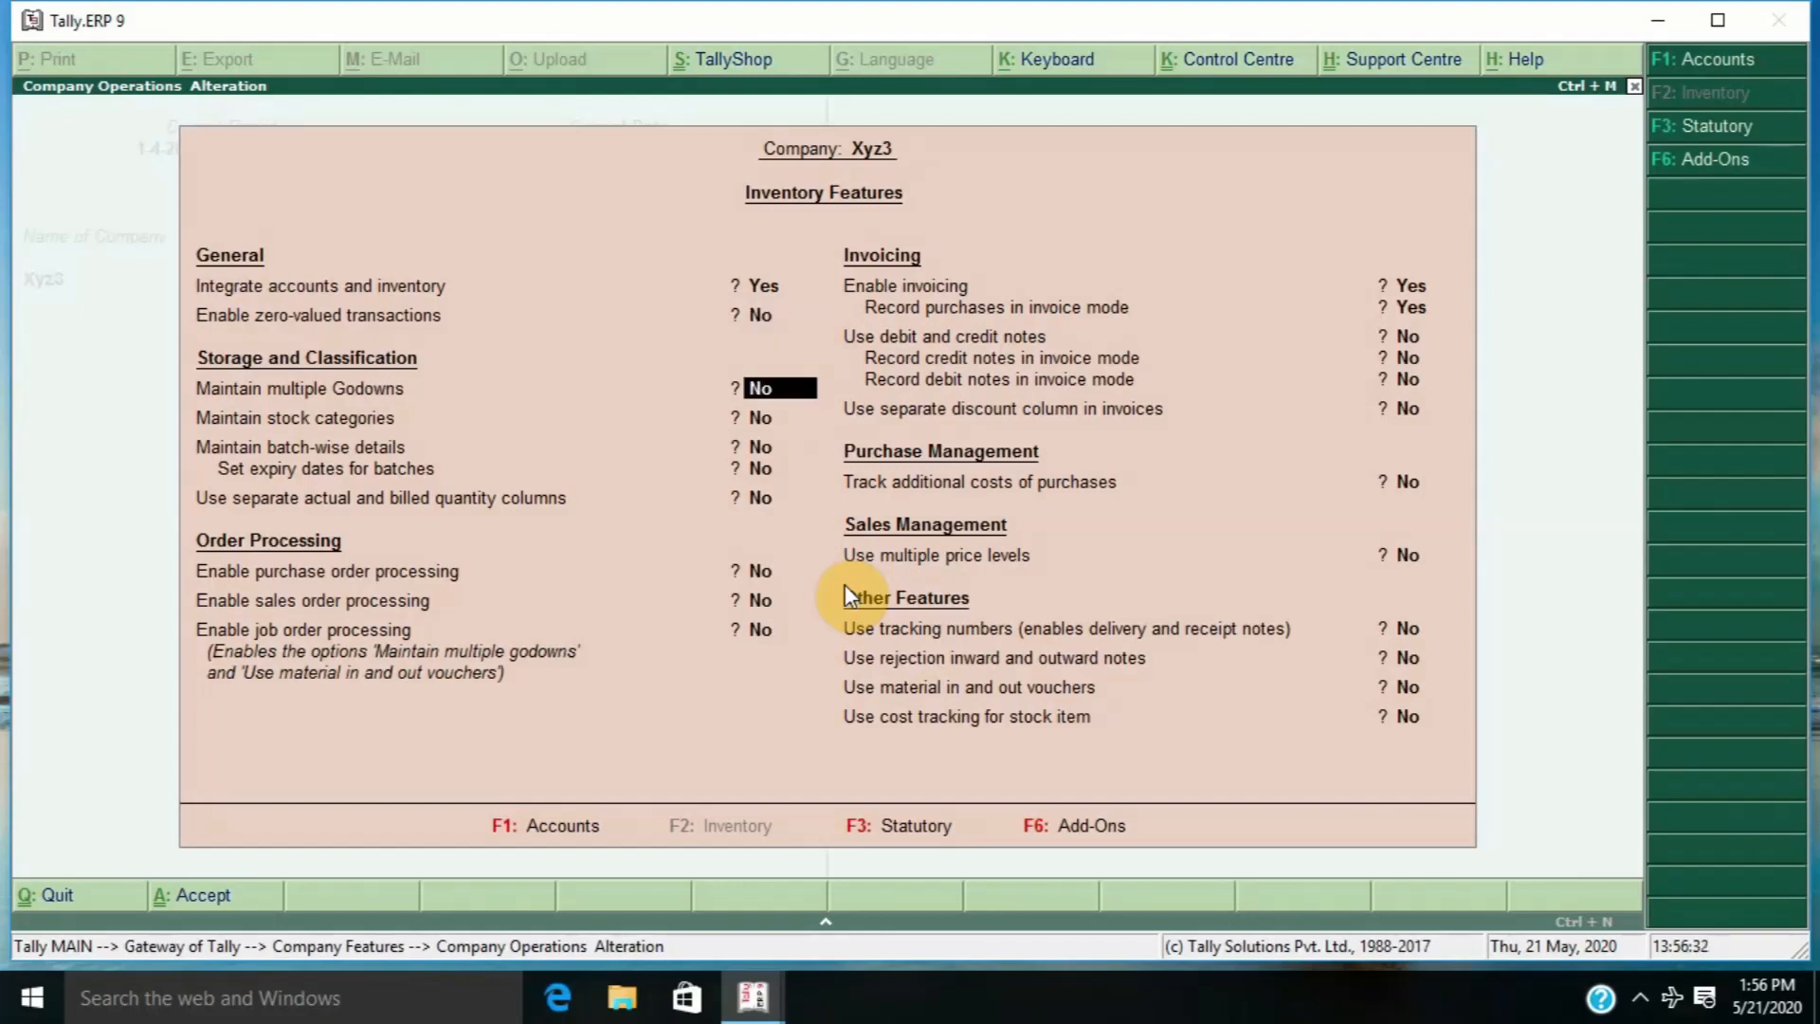
pyautogui.write('y')
pyautogui.press('Return')
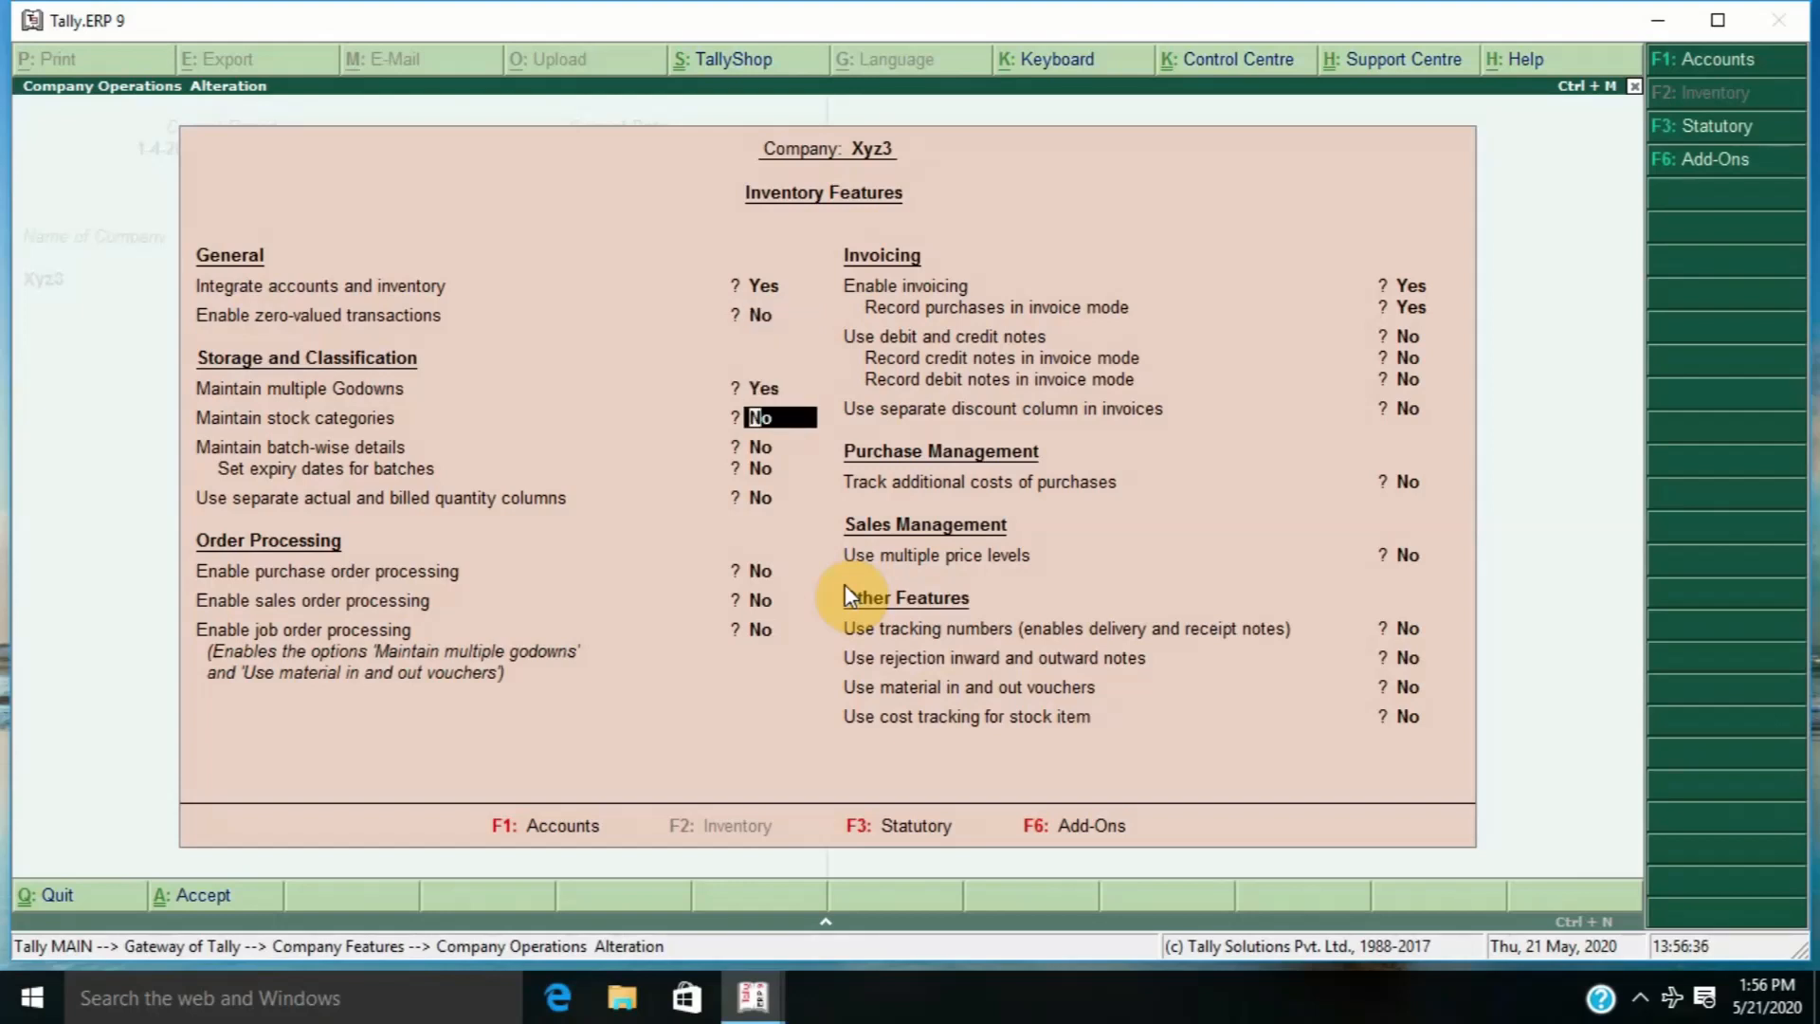
pyautogui.hotkey('ctrl', 'a')
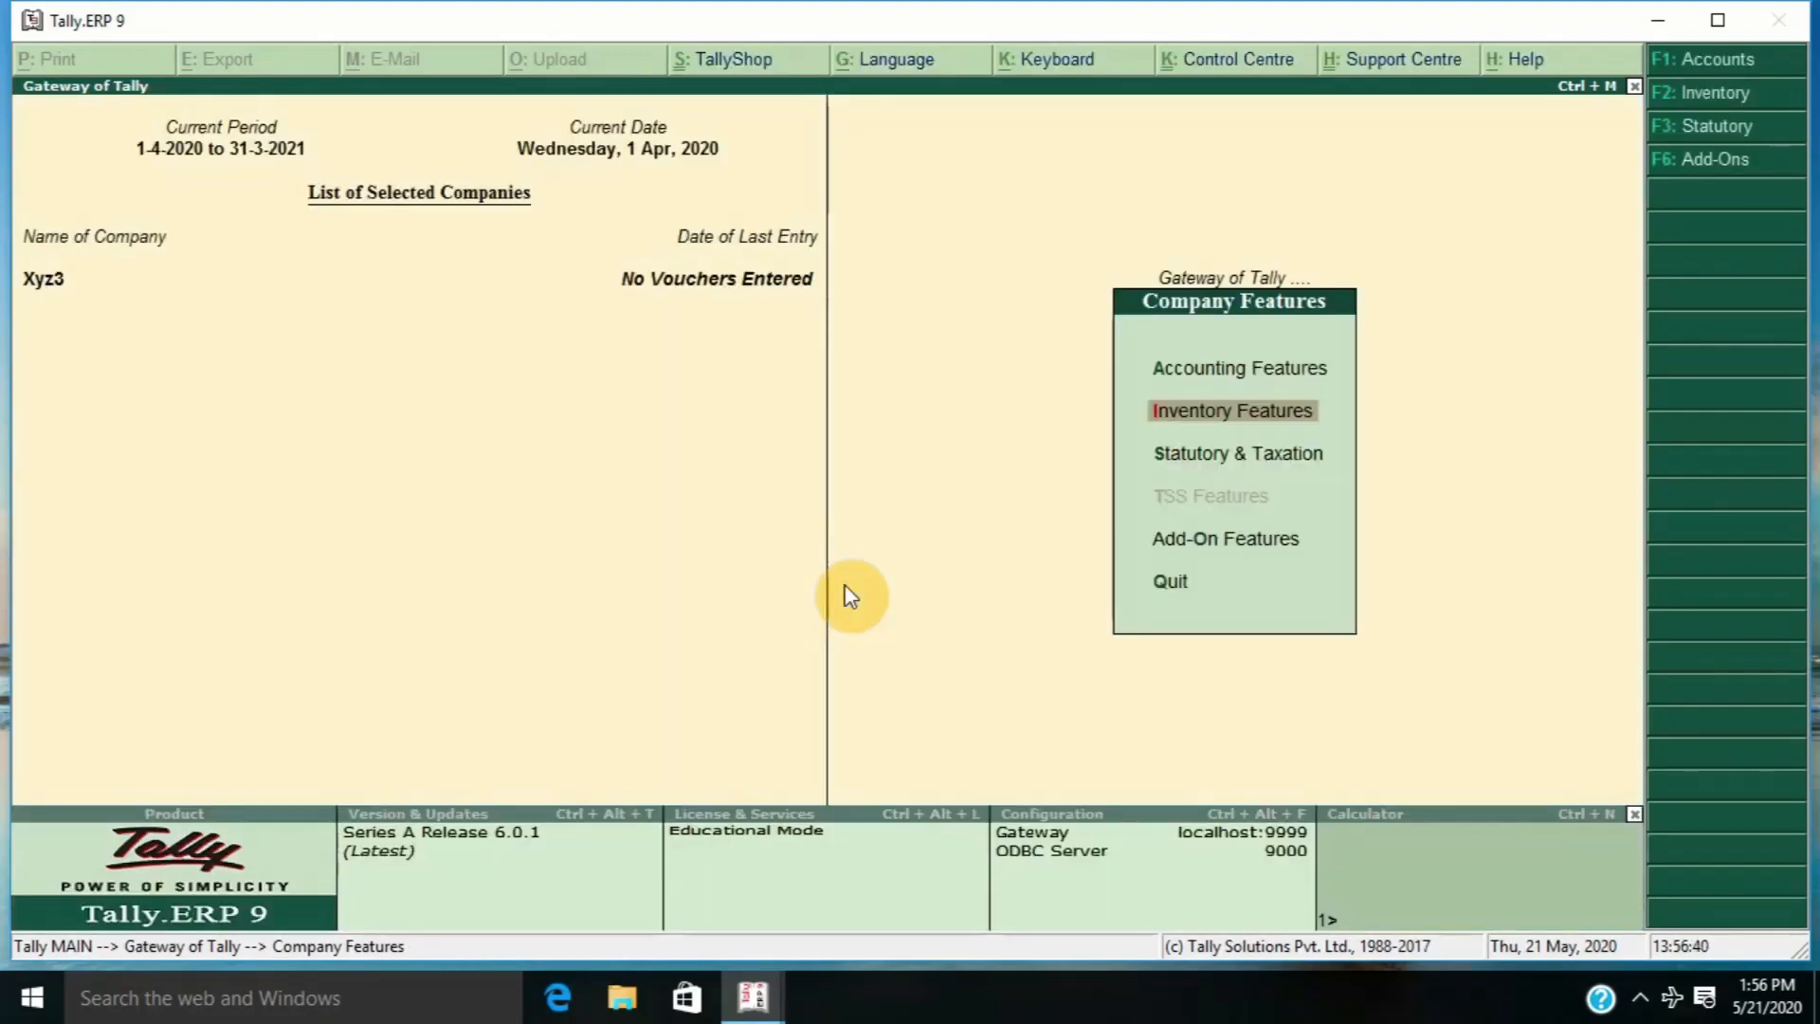
pyautogui.press('Escape')
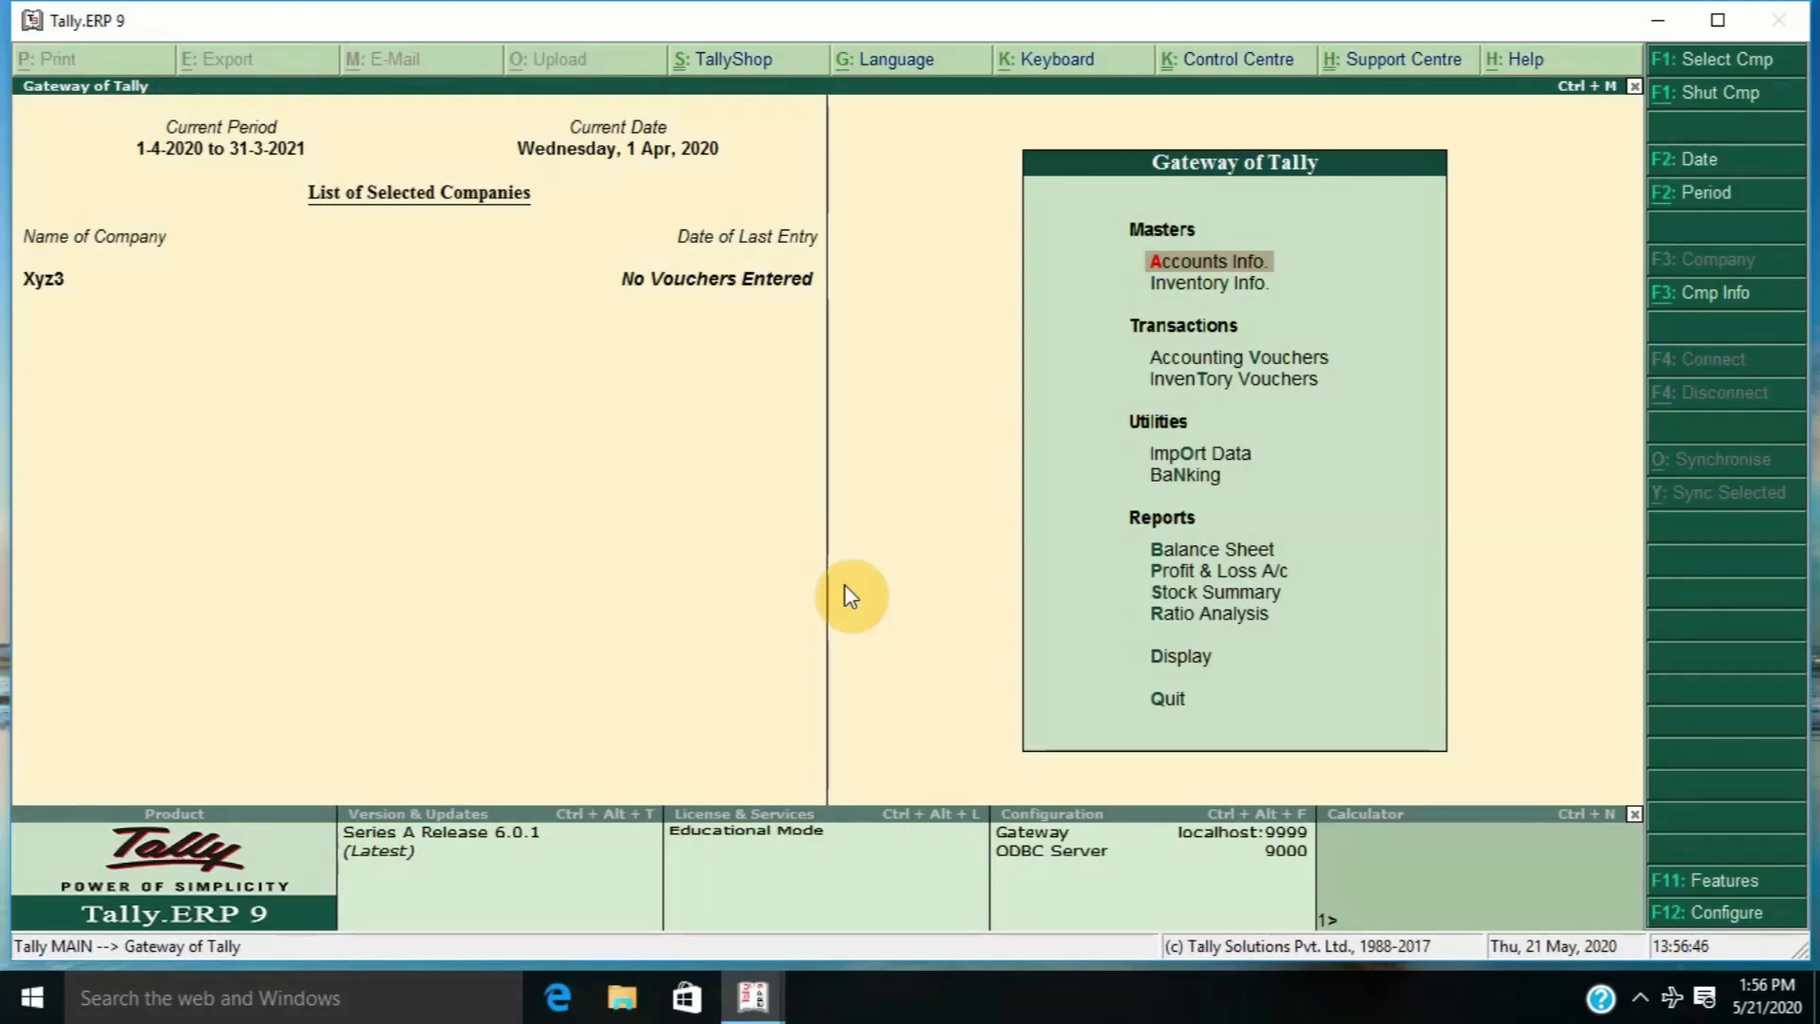
# - Create a single godown named Kidwai Nagar under Primary, with both third-party stock options set to No
pyautogui.press('Down')
pyautogui.press('Return')
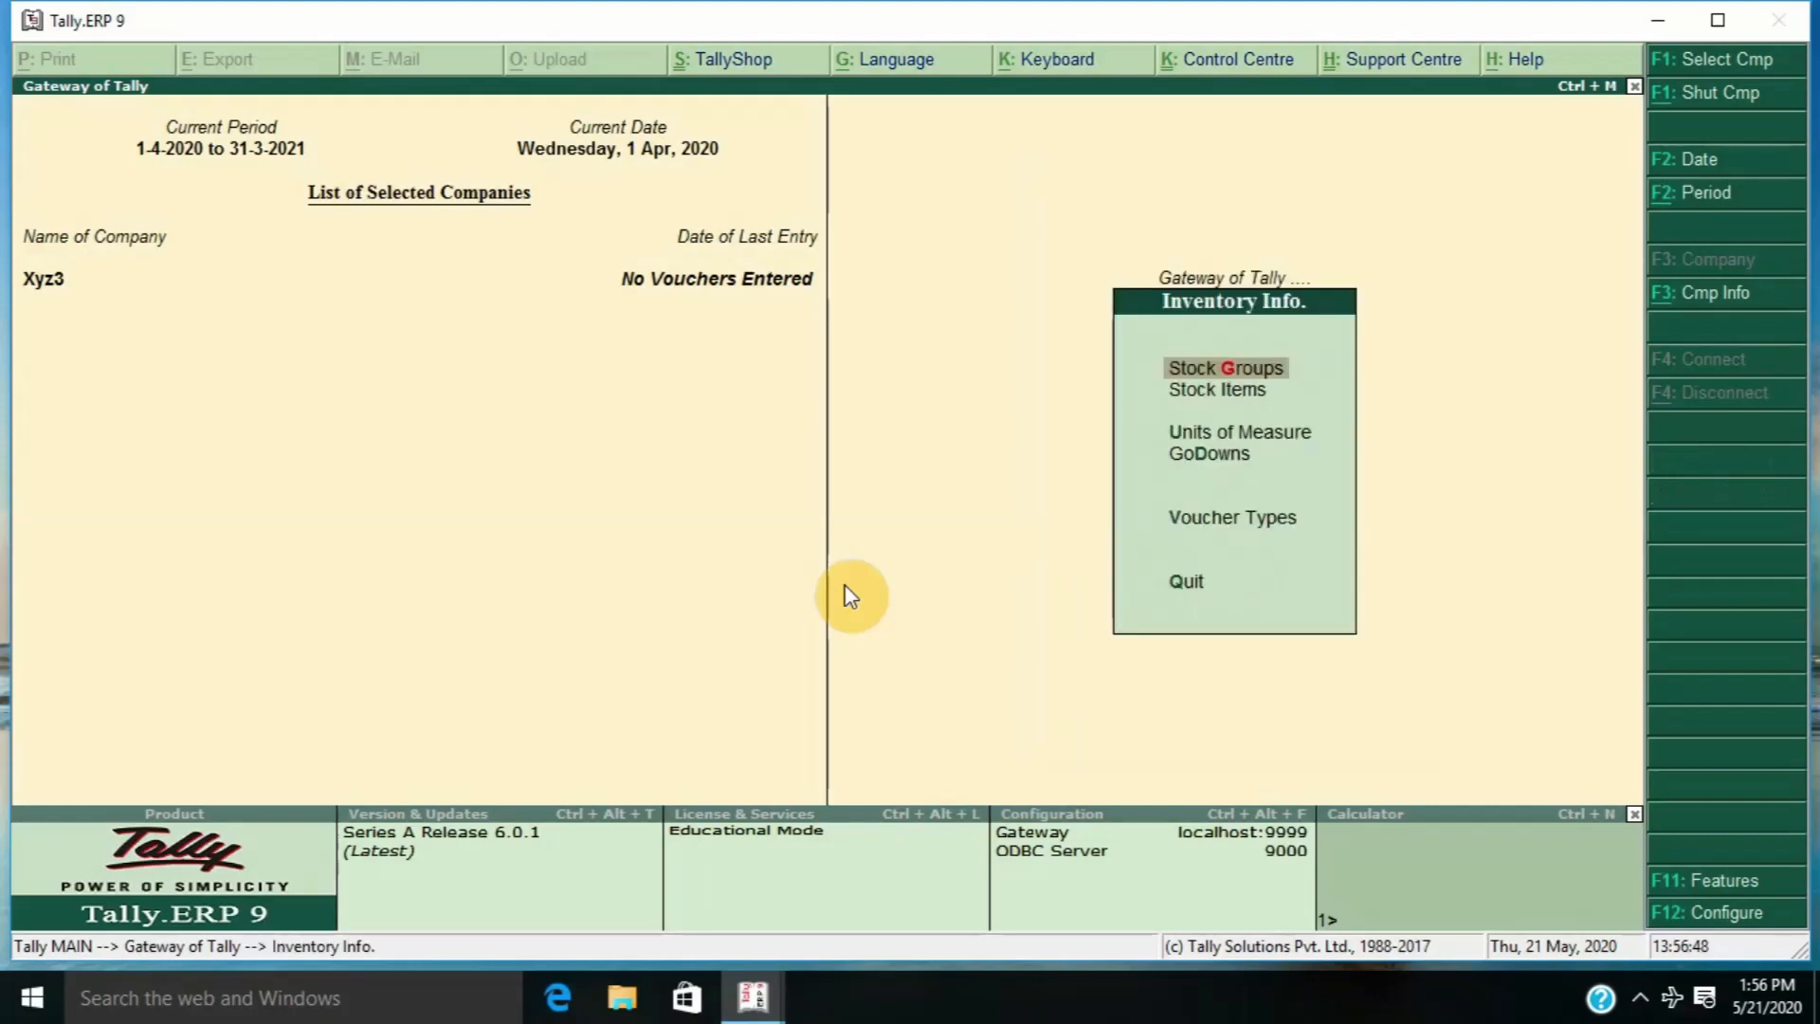
pyautogui.press('Down')
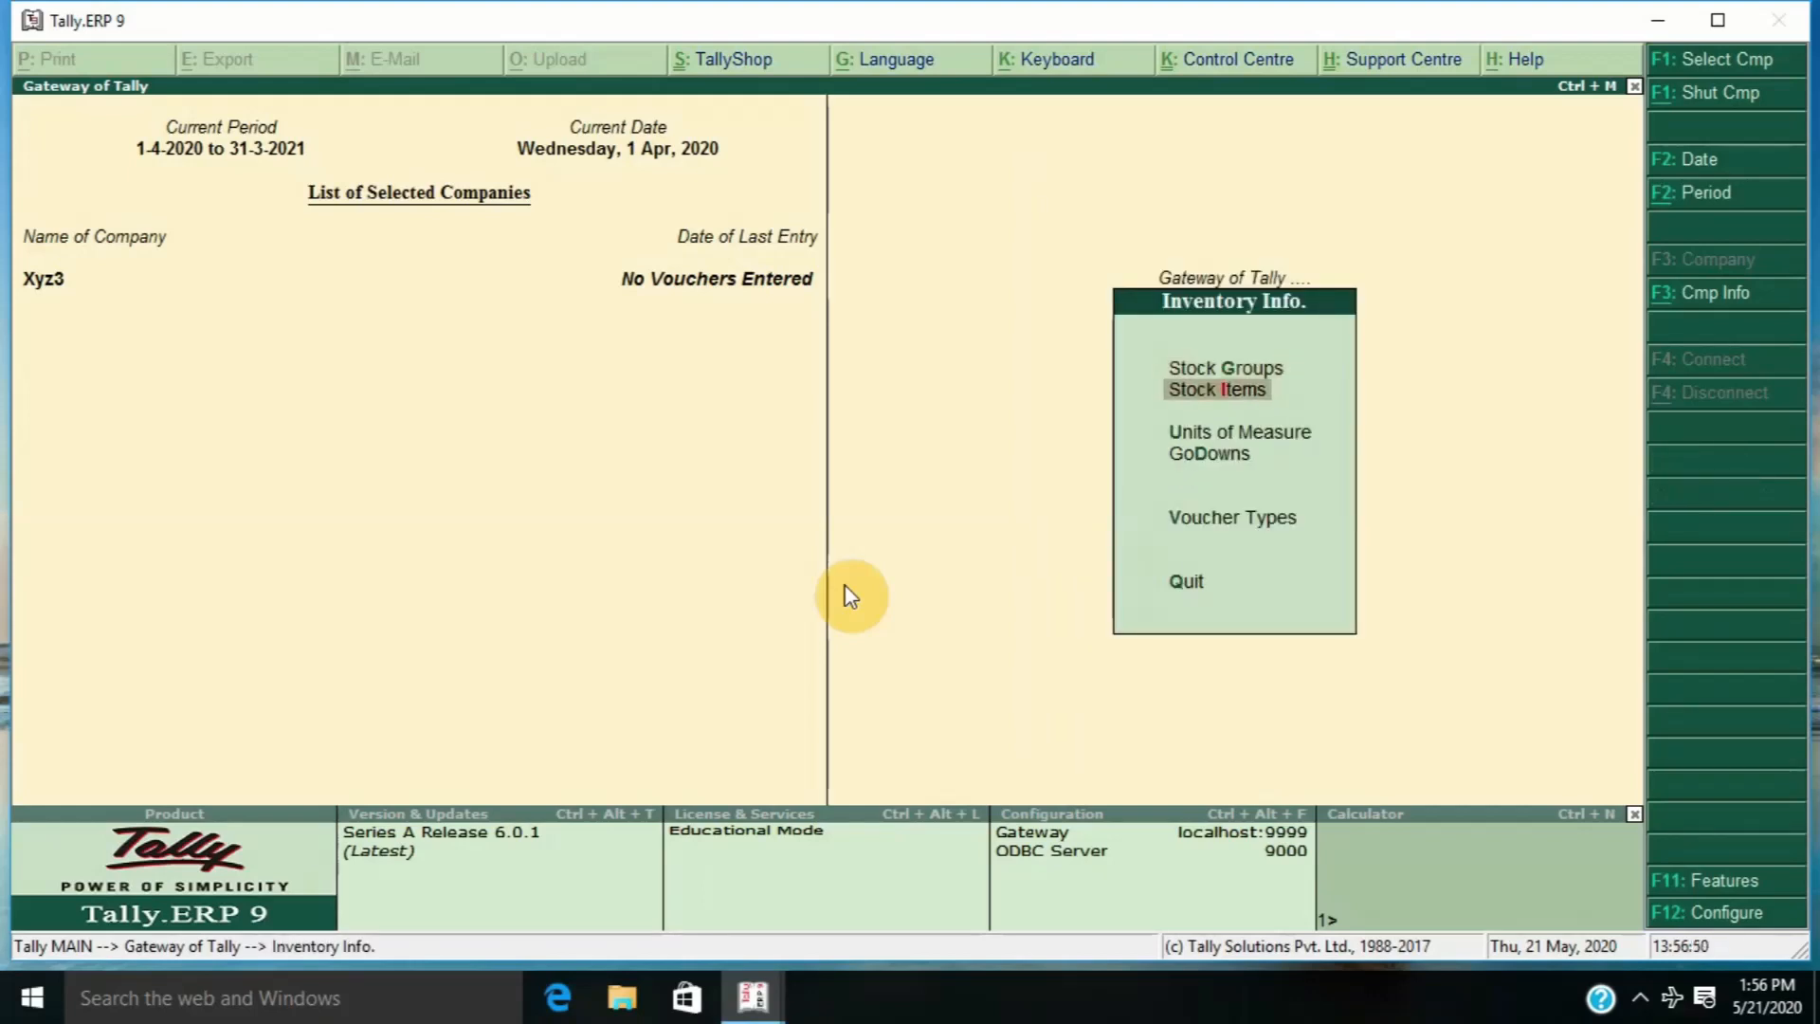
pyautogui.press('Down')
pyautogui.press('Down')
pyautogui.press('Return')
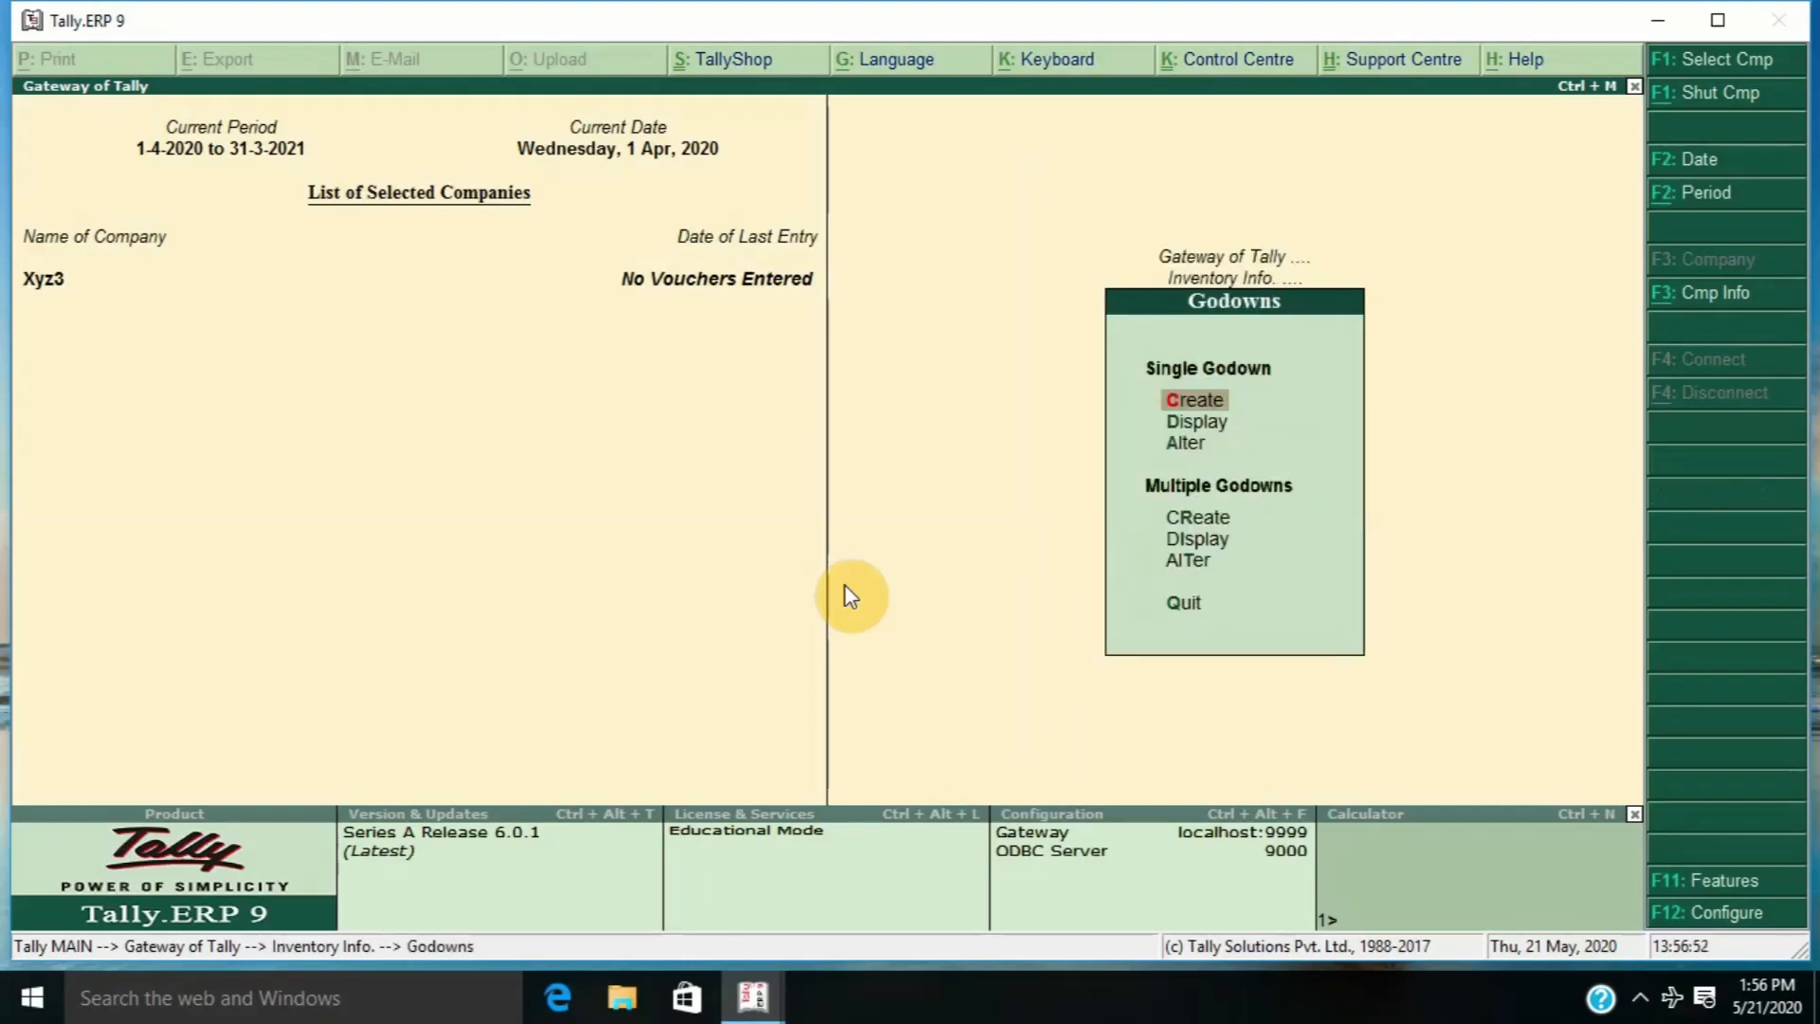
pyautogui.press('Return')
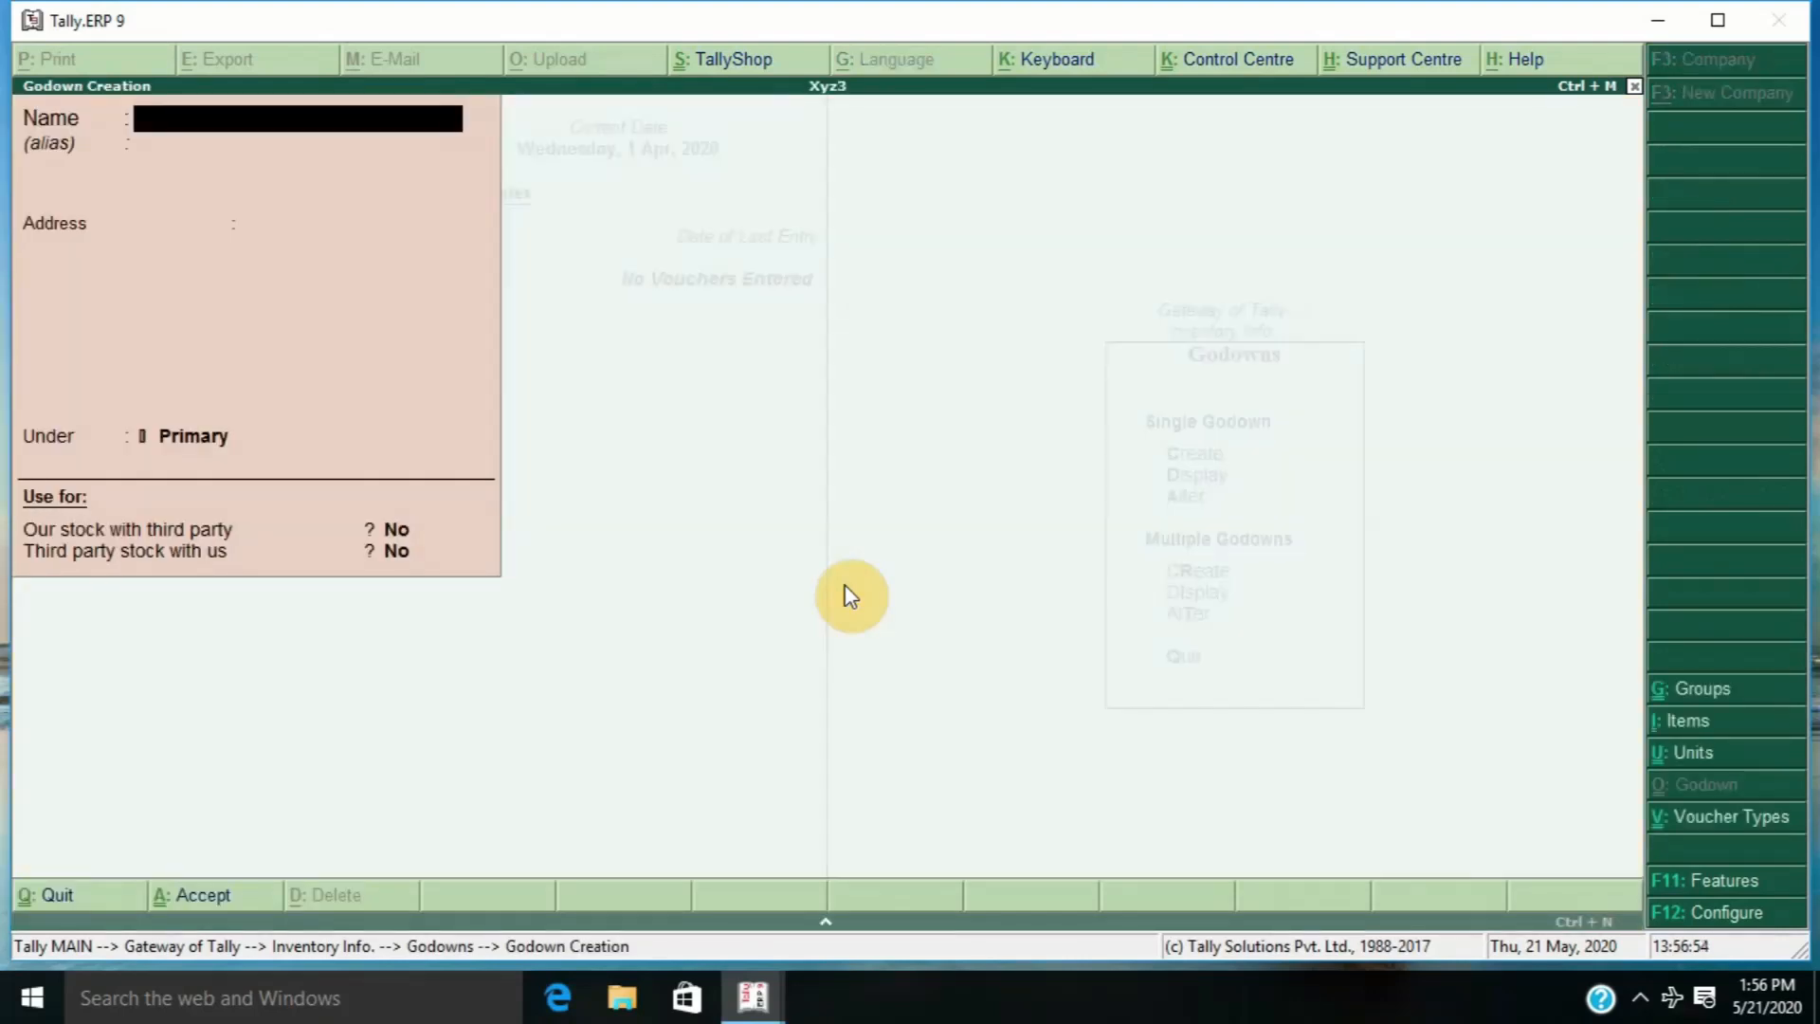
pyautogui.write('Kidwai Nagar')
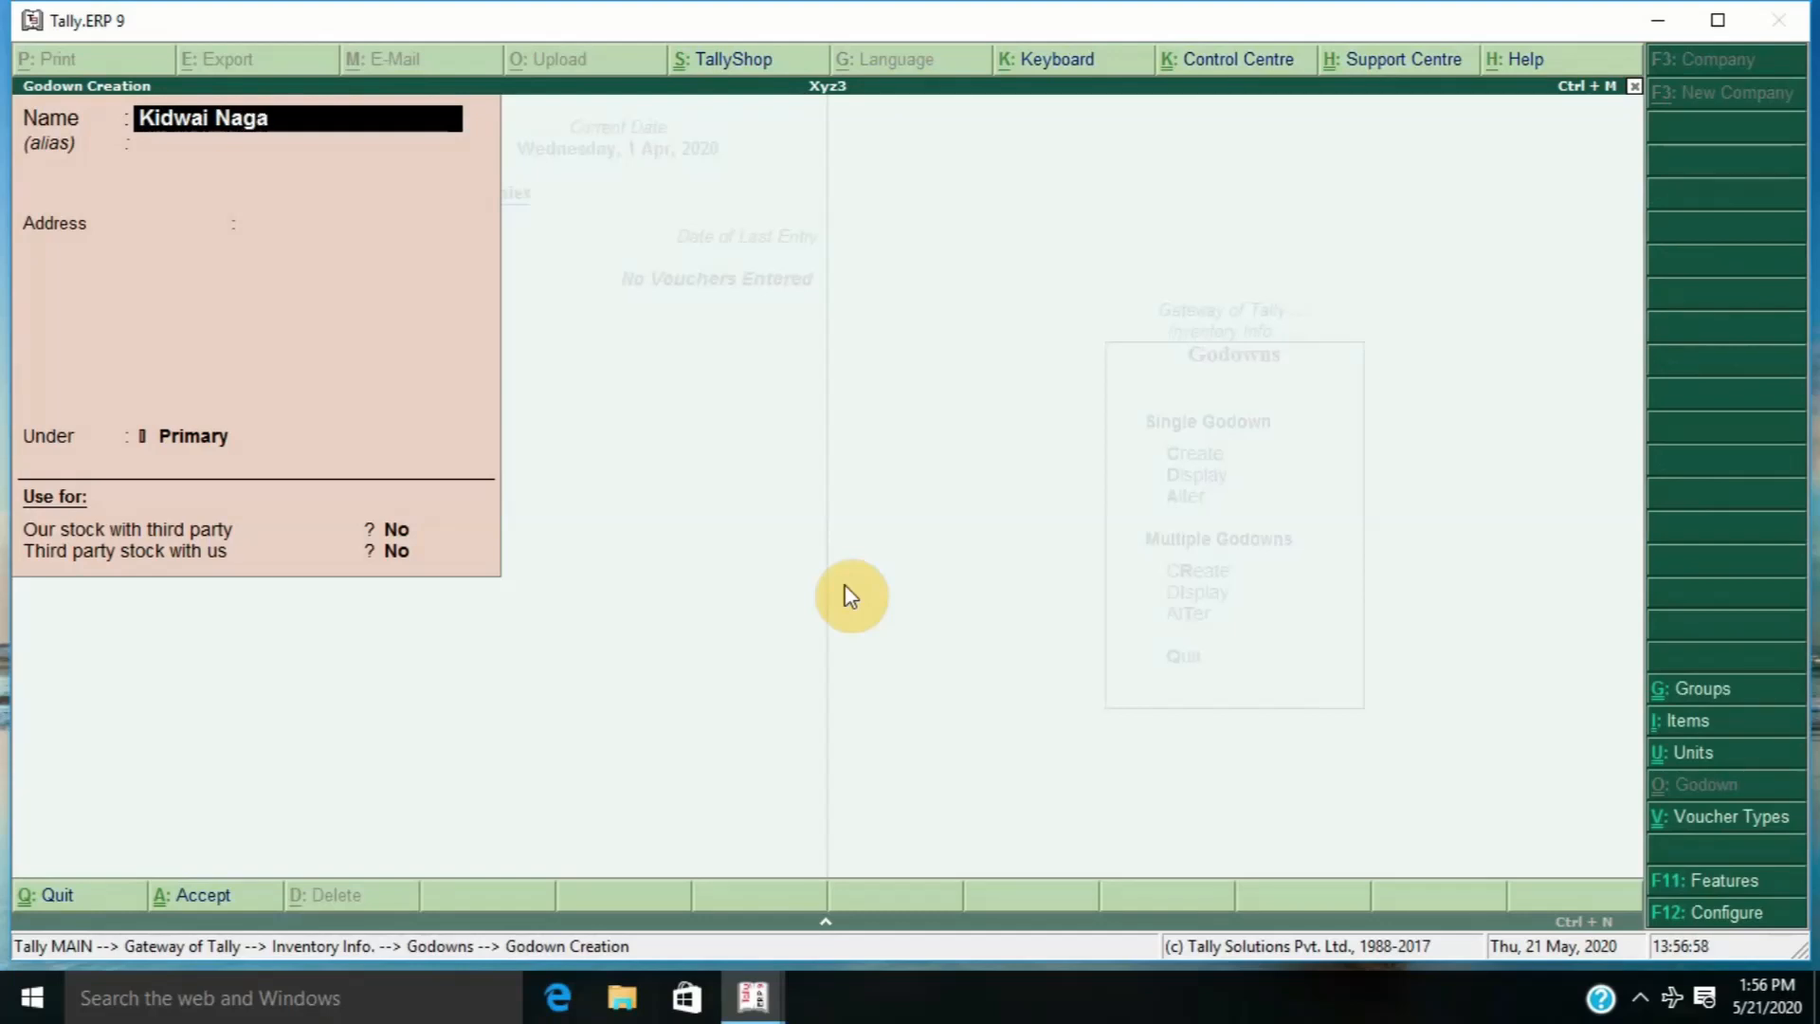
pyautogui.press('Return')
pyautogui.press('Return')
pyautogui.press('Return')
pyautogui.press('Return')
pyautogui.press('Return')
pyautogui.press('Return')
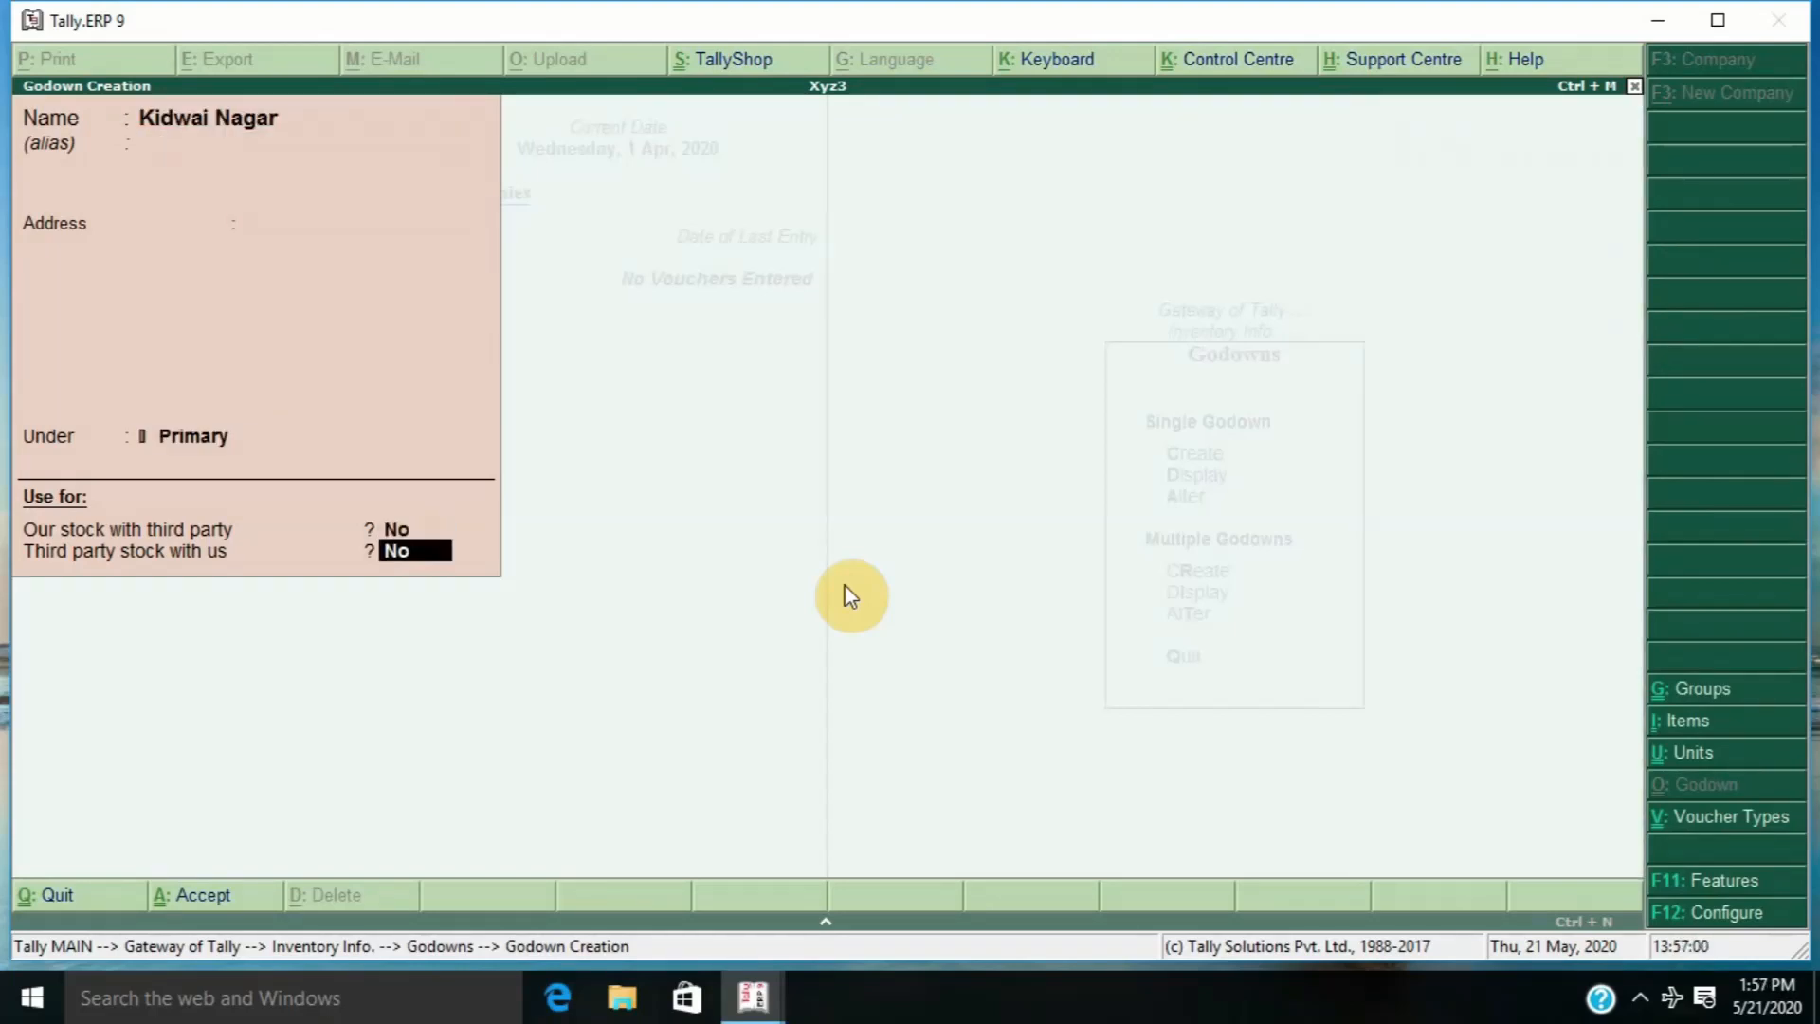
pyautogui.press('Return')
# - Create a second godown named Saket Nagar under Primary and leave godown creation
pyautogui.write('Sa')
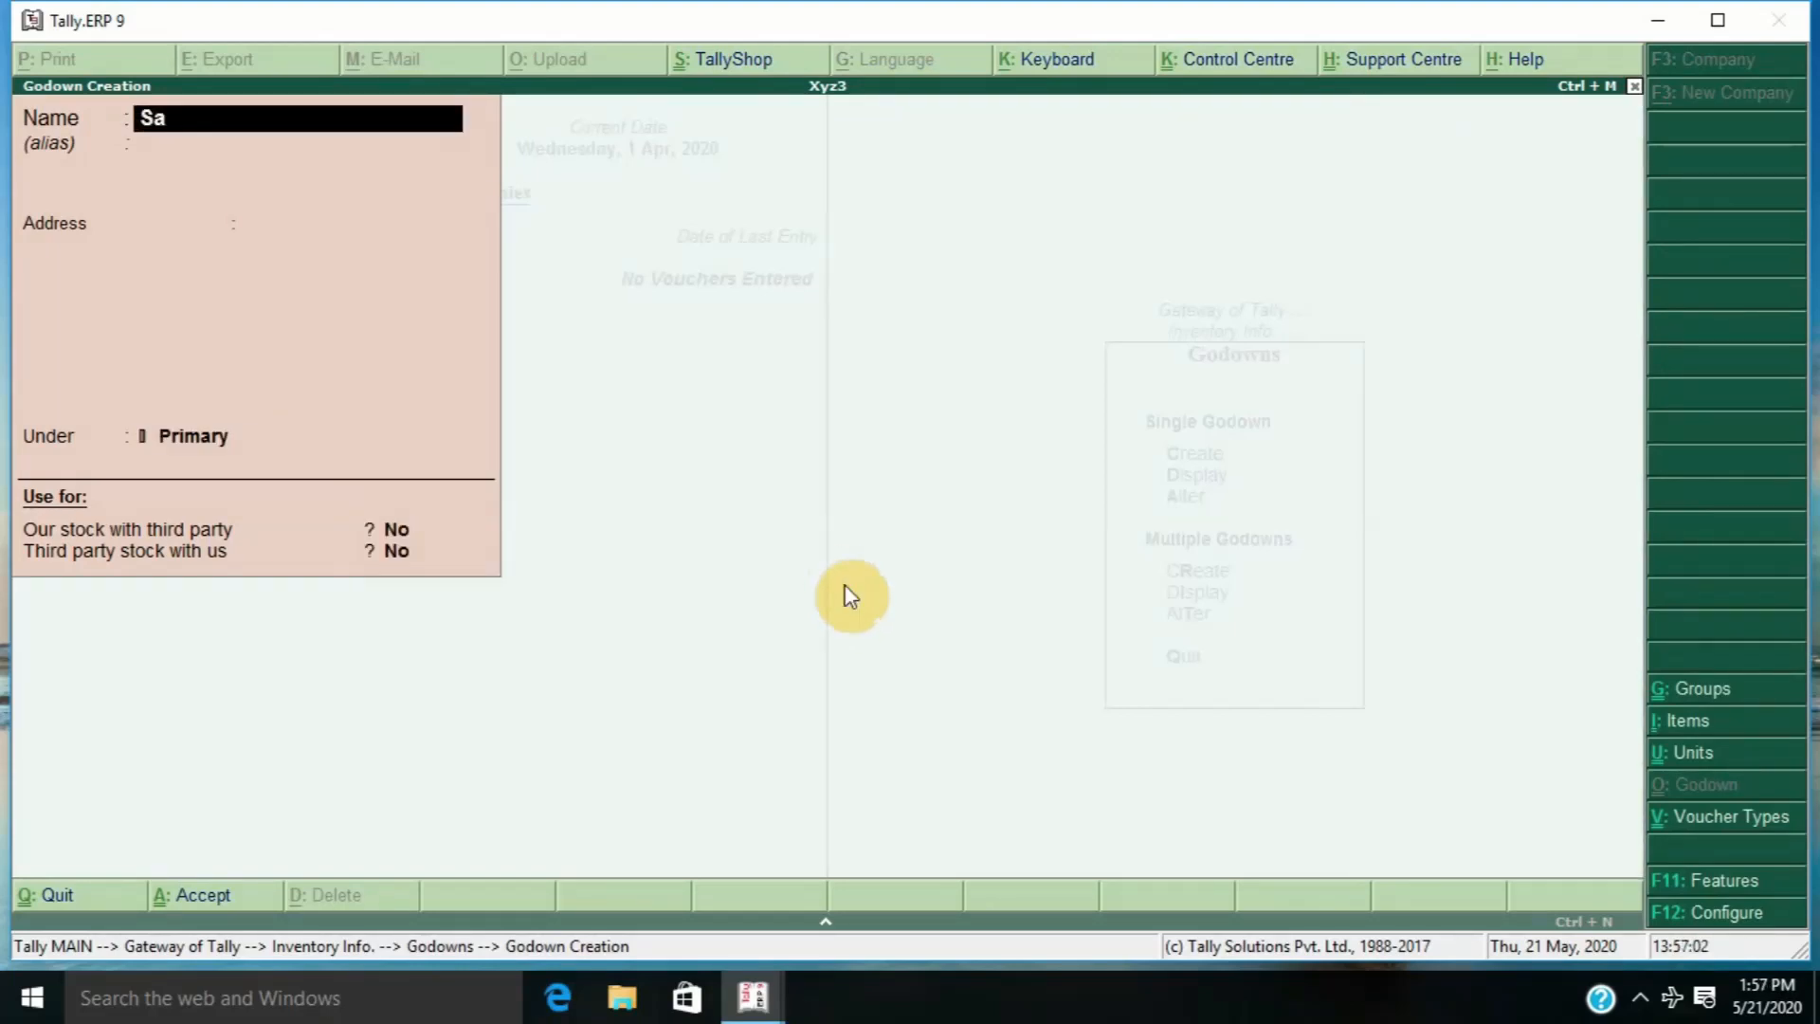
pyautogui.write('ket Nagar')
pyautogui.press('Return')
pyautogui.press('Return')
pyautogui.press('Return')
pyautogui.press('Return')
pyautogui.press('Return')
pyautogui.press('Return')
pyautogui.press('Escape')
pyautogui.press('Return')
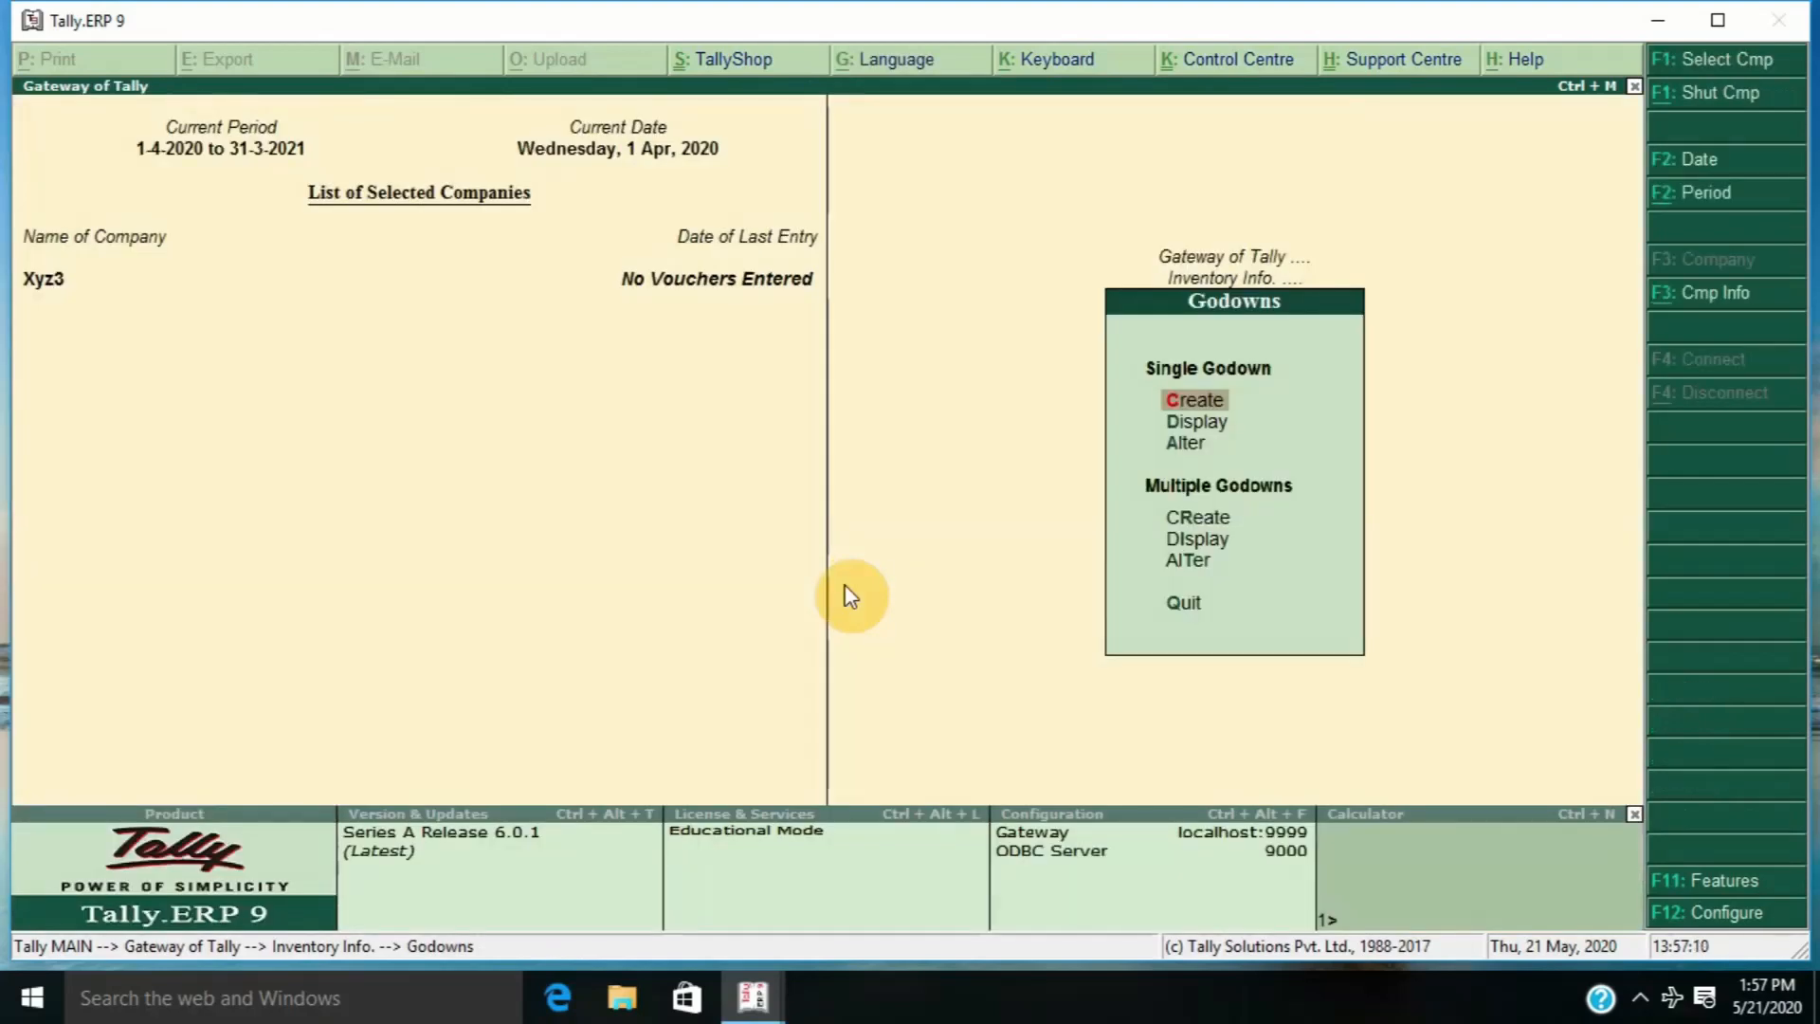
pyautogui.press('Escape')
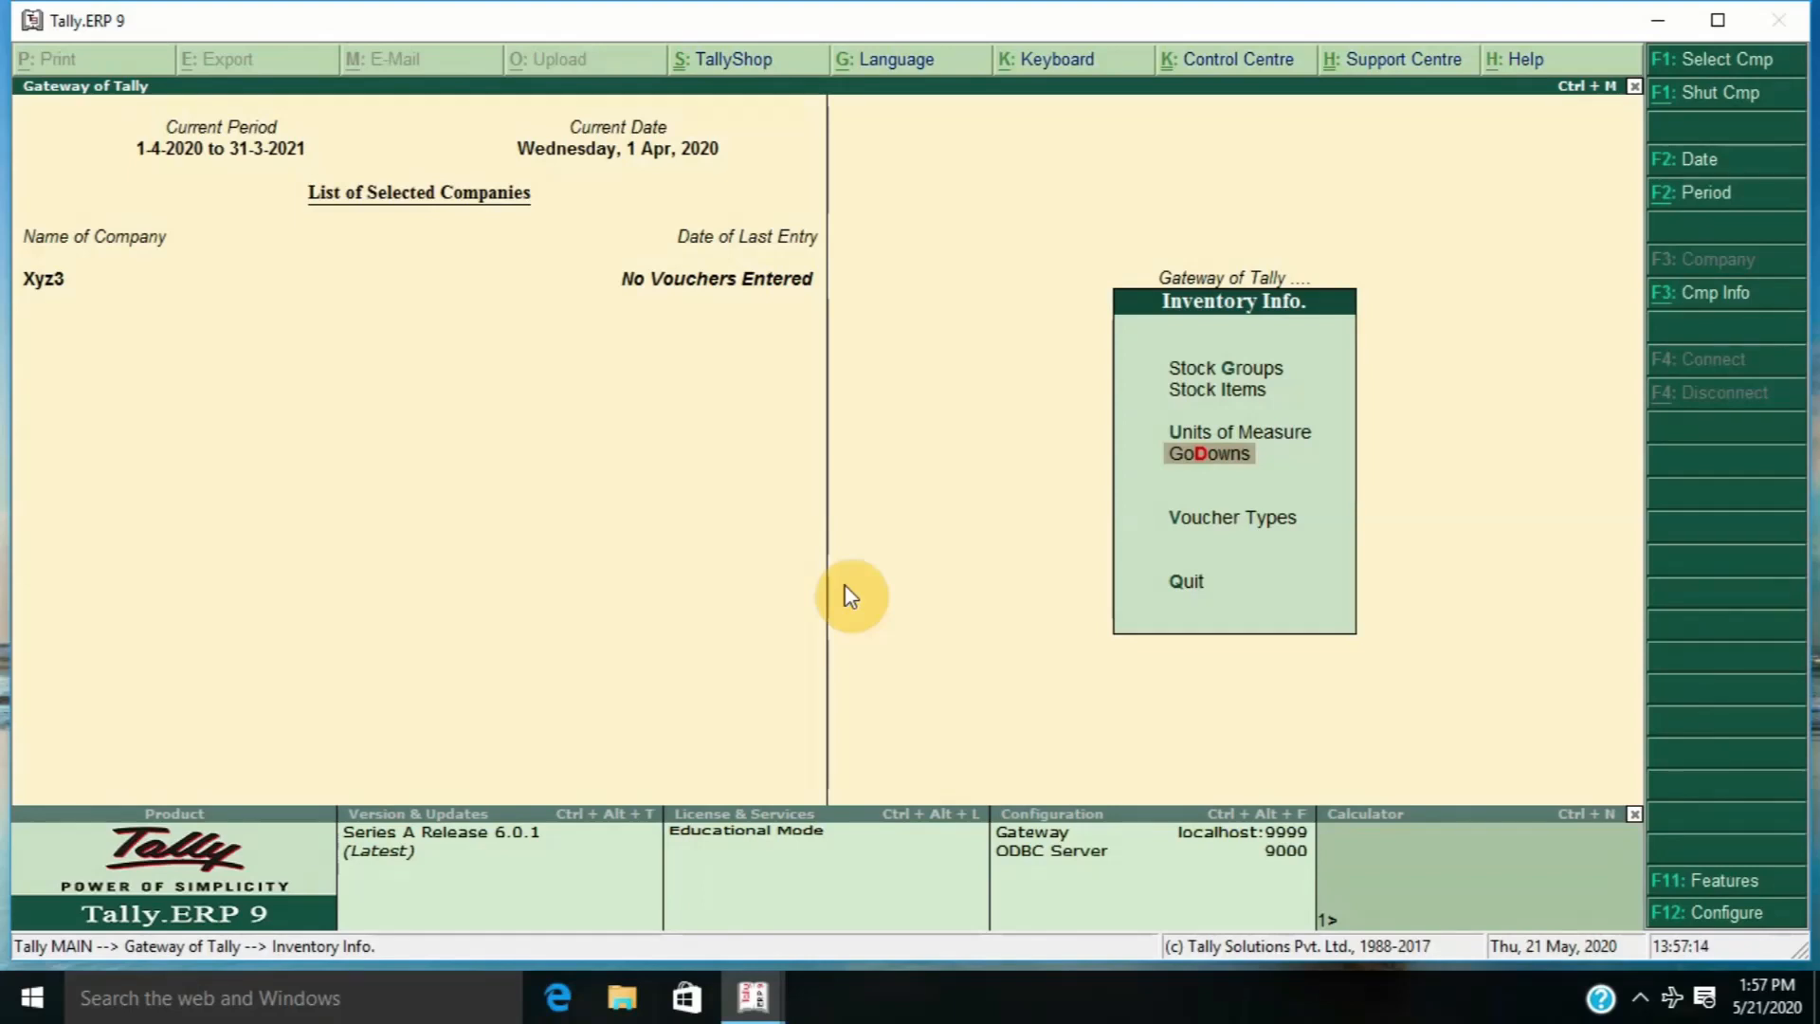
# - Create a simple unit of measure with symbol l, formal name Litre and 3 decimal places
pyautogui.press('Up')
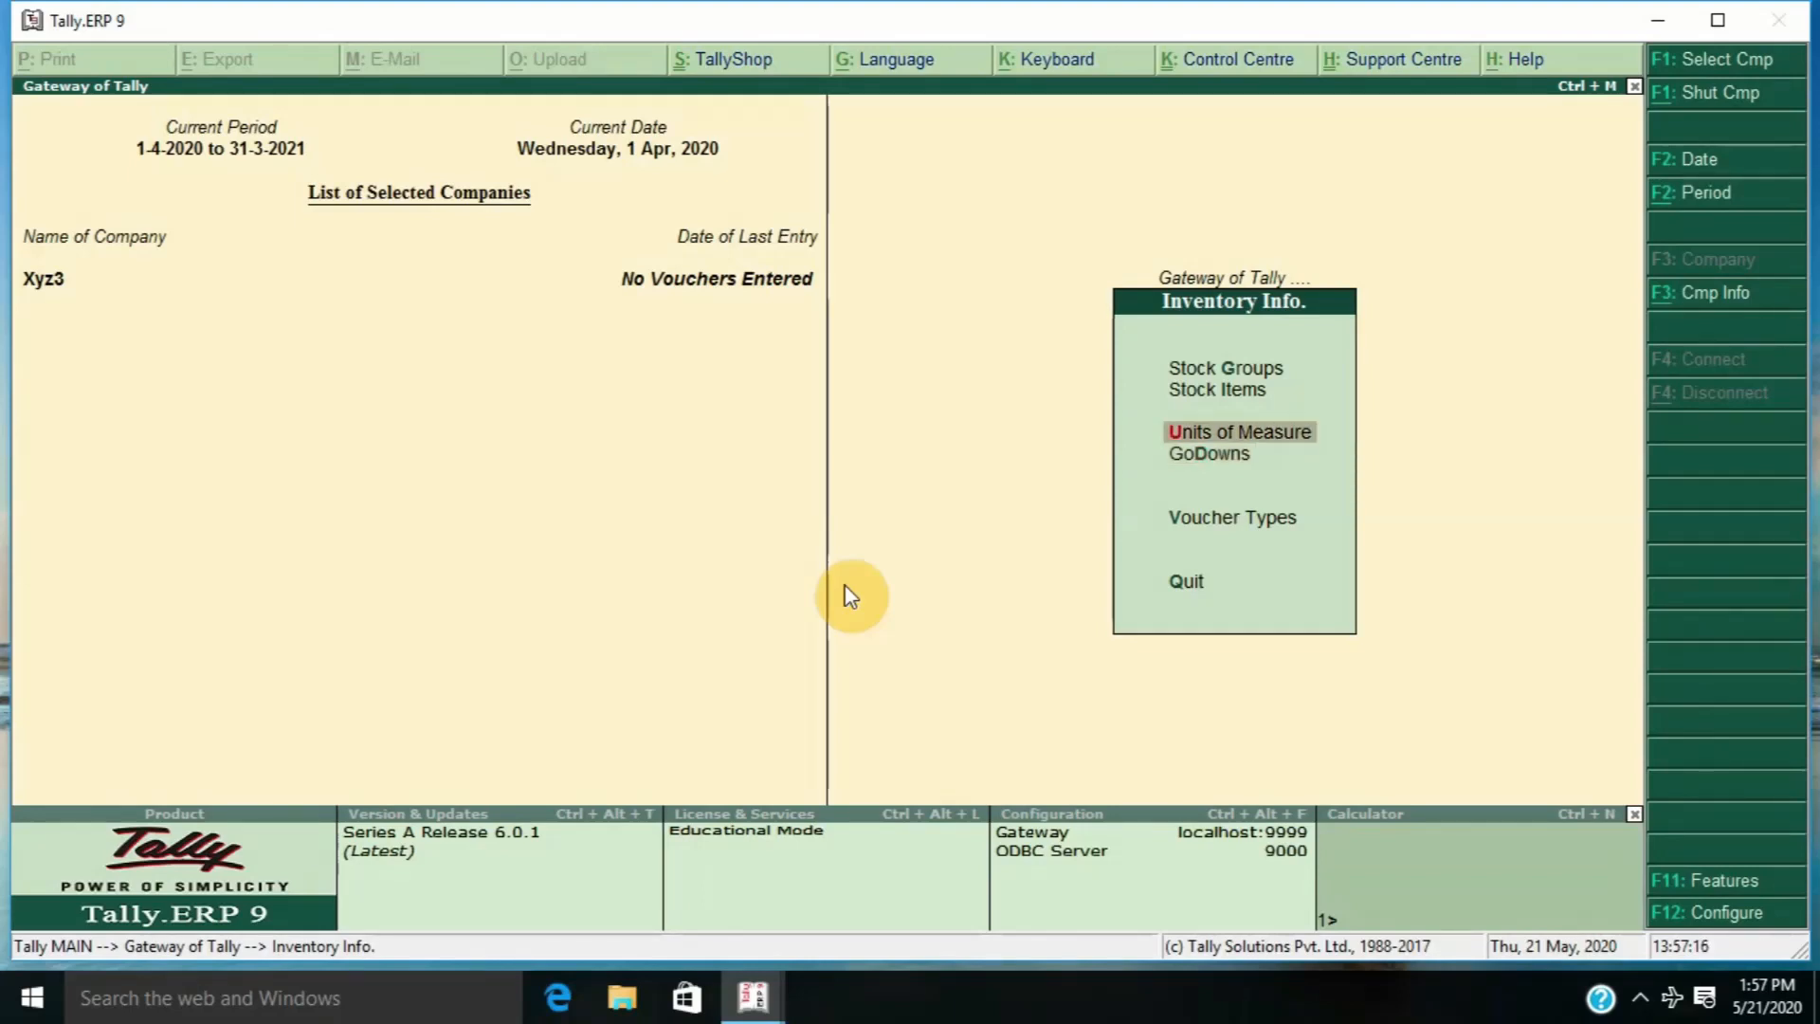
pyautogui.press('Return')
pyautogui.press('Return')
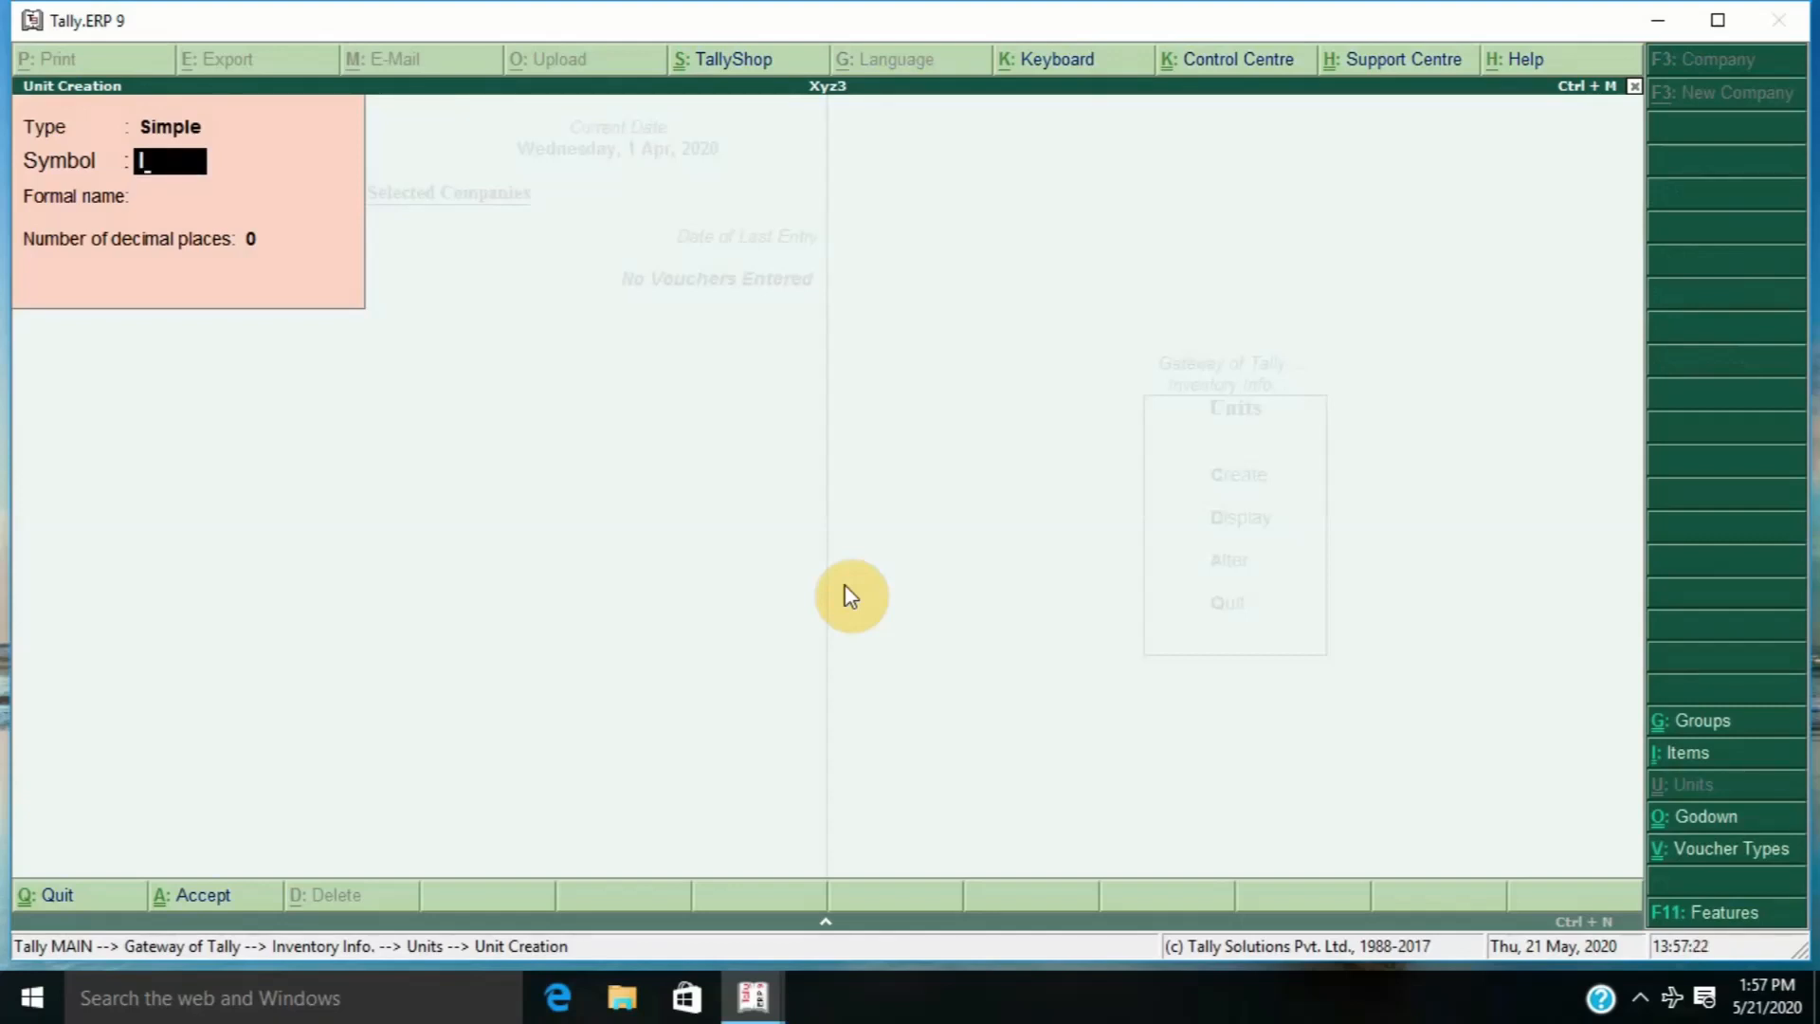
pyautogui.write('l')
pyautogui.press('Return')
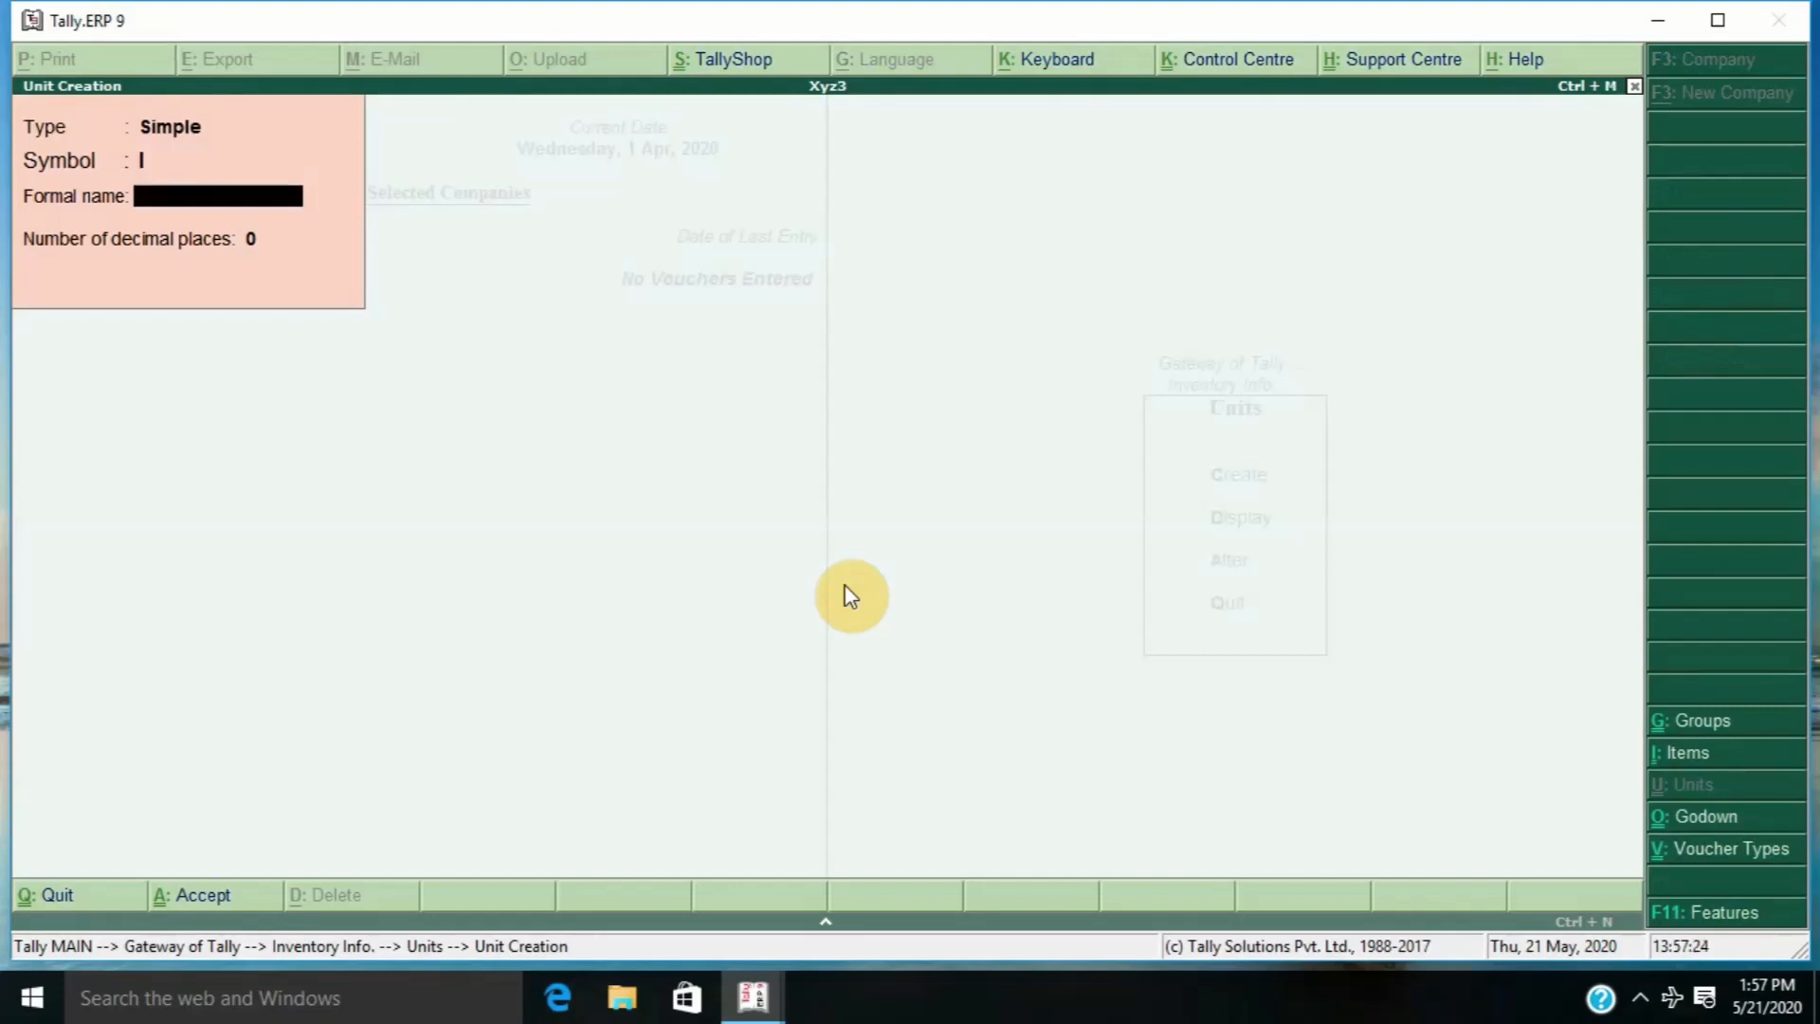
pyautogui.write('Litre')
pyautogui.press('Return')
pyautogui.write('3')
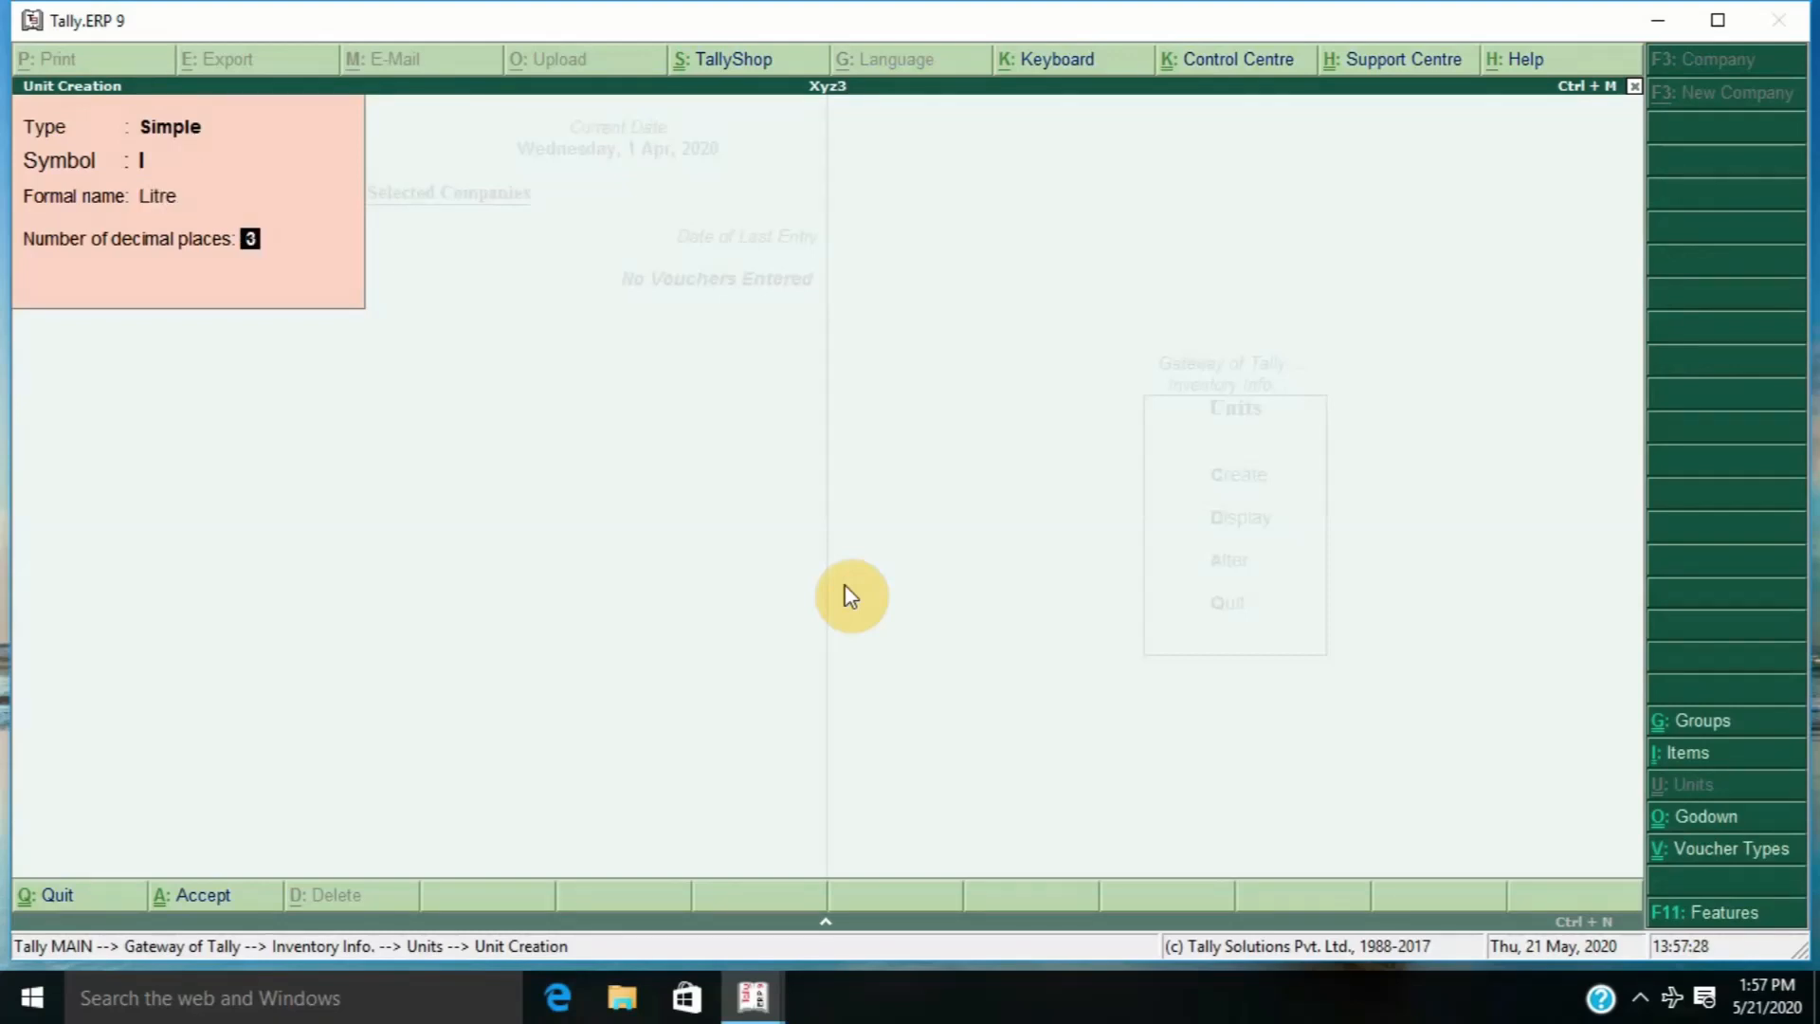
pyautogui.press('Return')
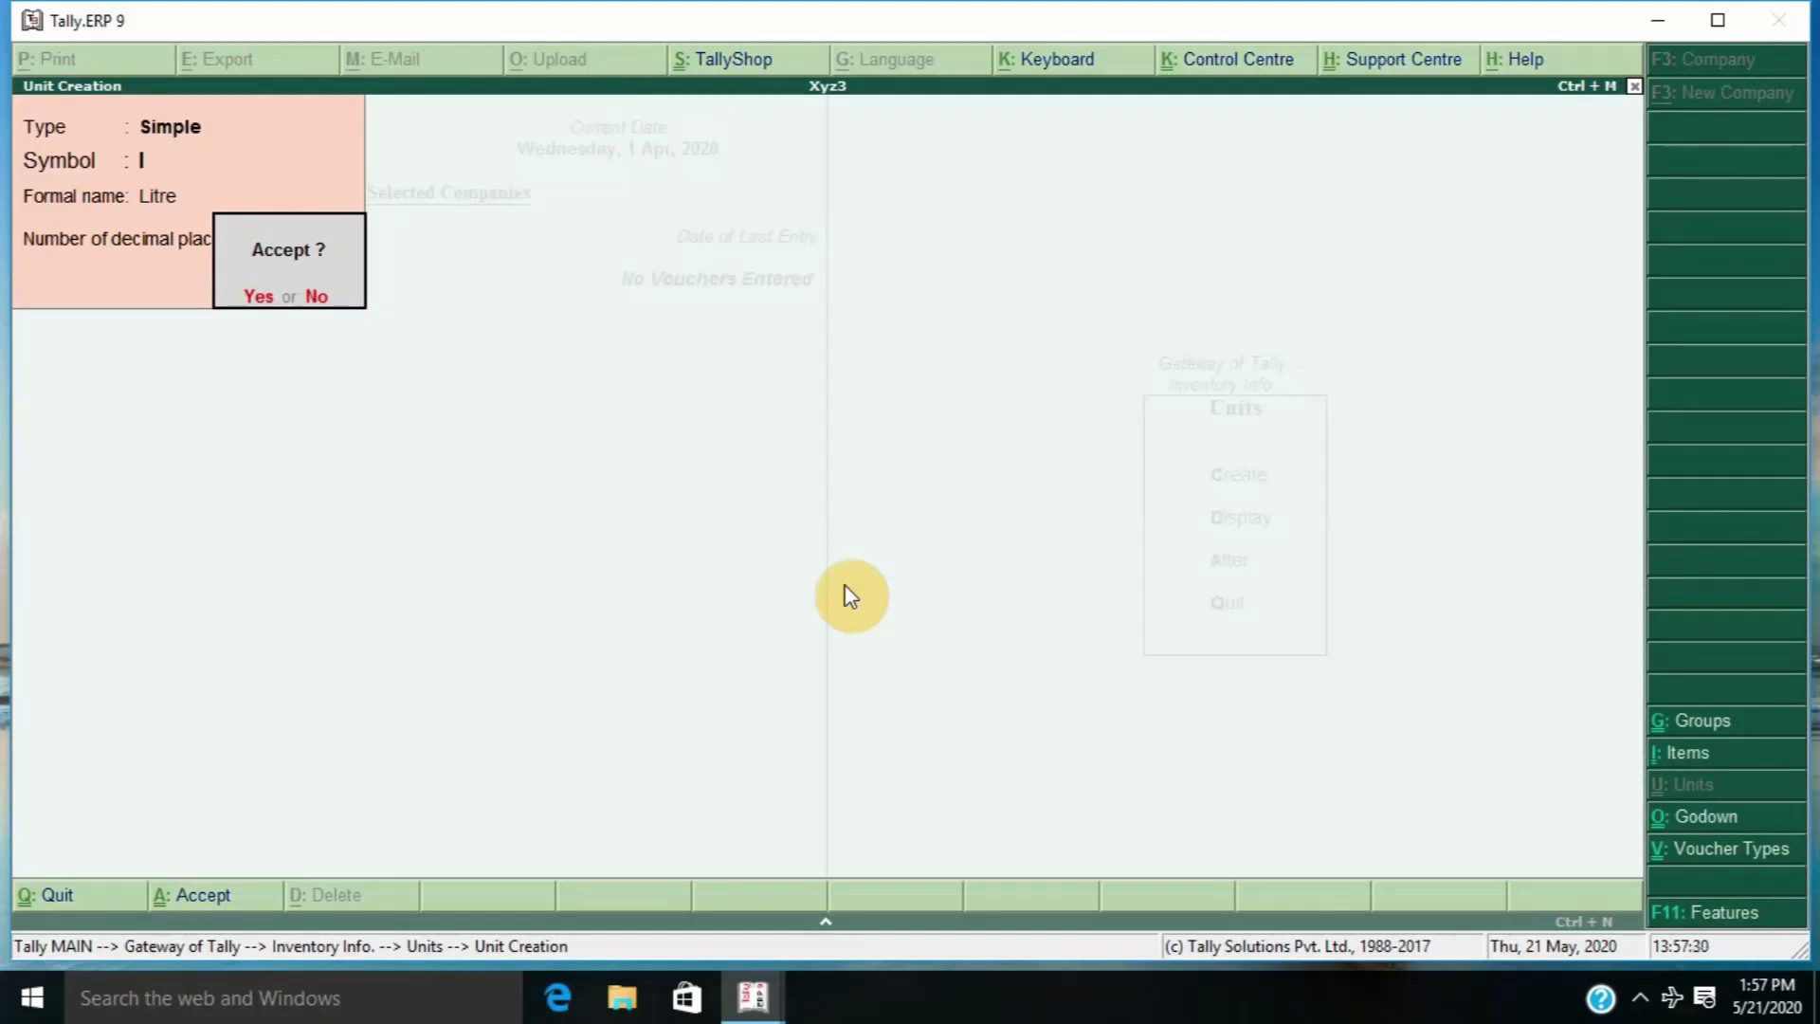
pyautogui.press('Return')
# - Create a simple unit with symbol kg, formal name Kilogram and 3 decimal places
pyautogui.write('kg')
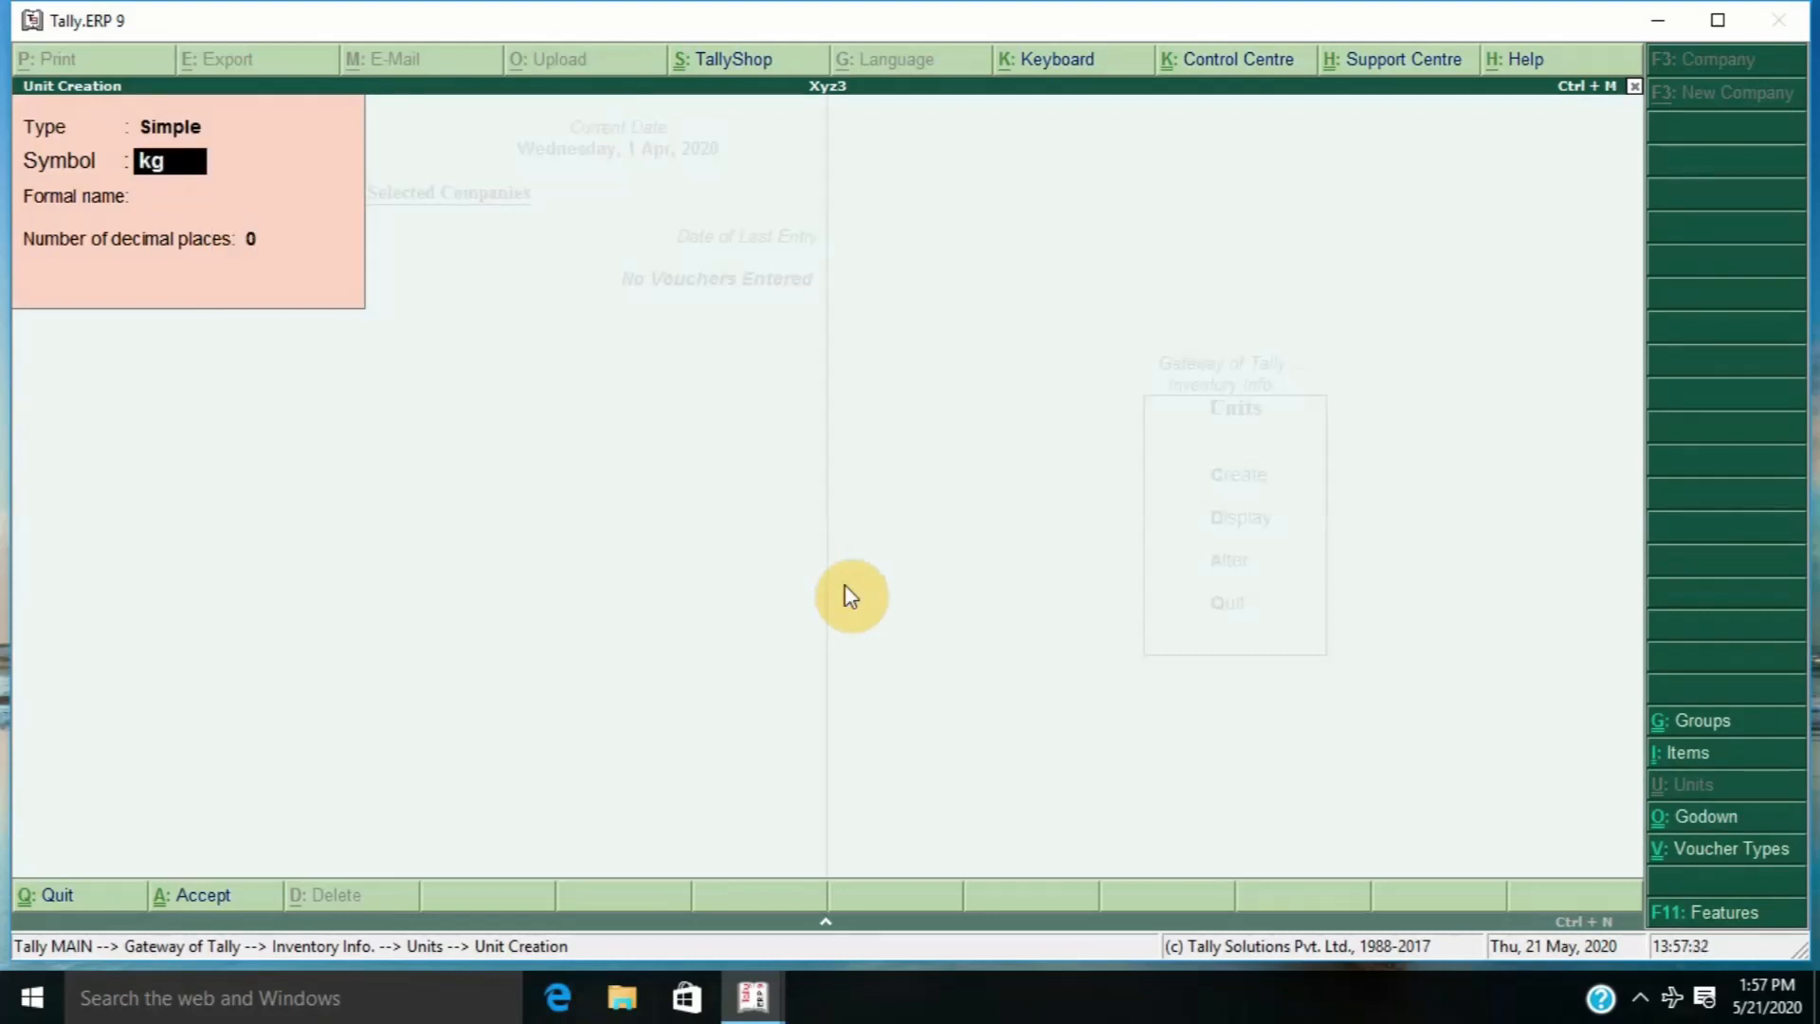
pyautogui.press('Return')
pyautogui.write('Ki')
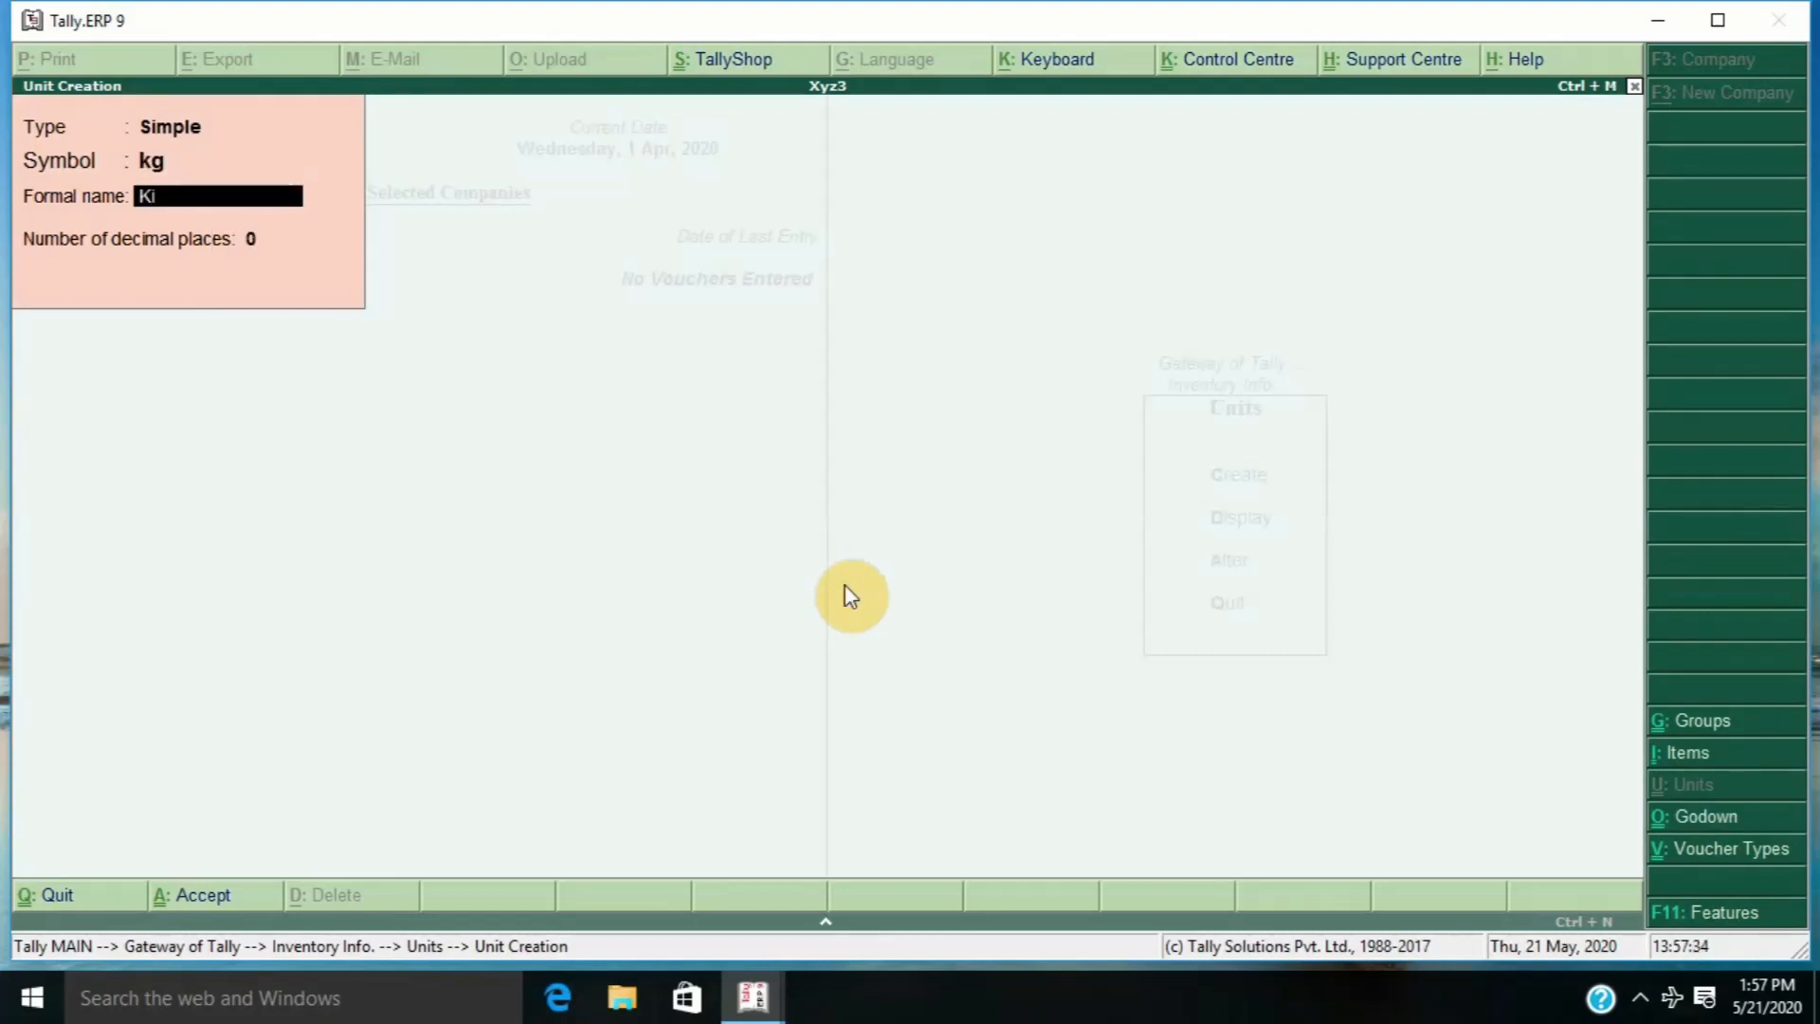
pyautogui.write('logram')
pyautogui.press('Return')
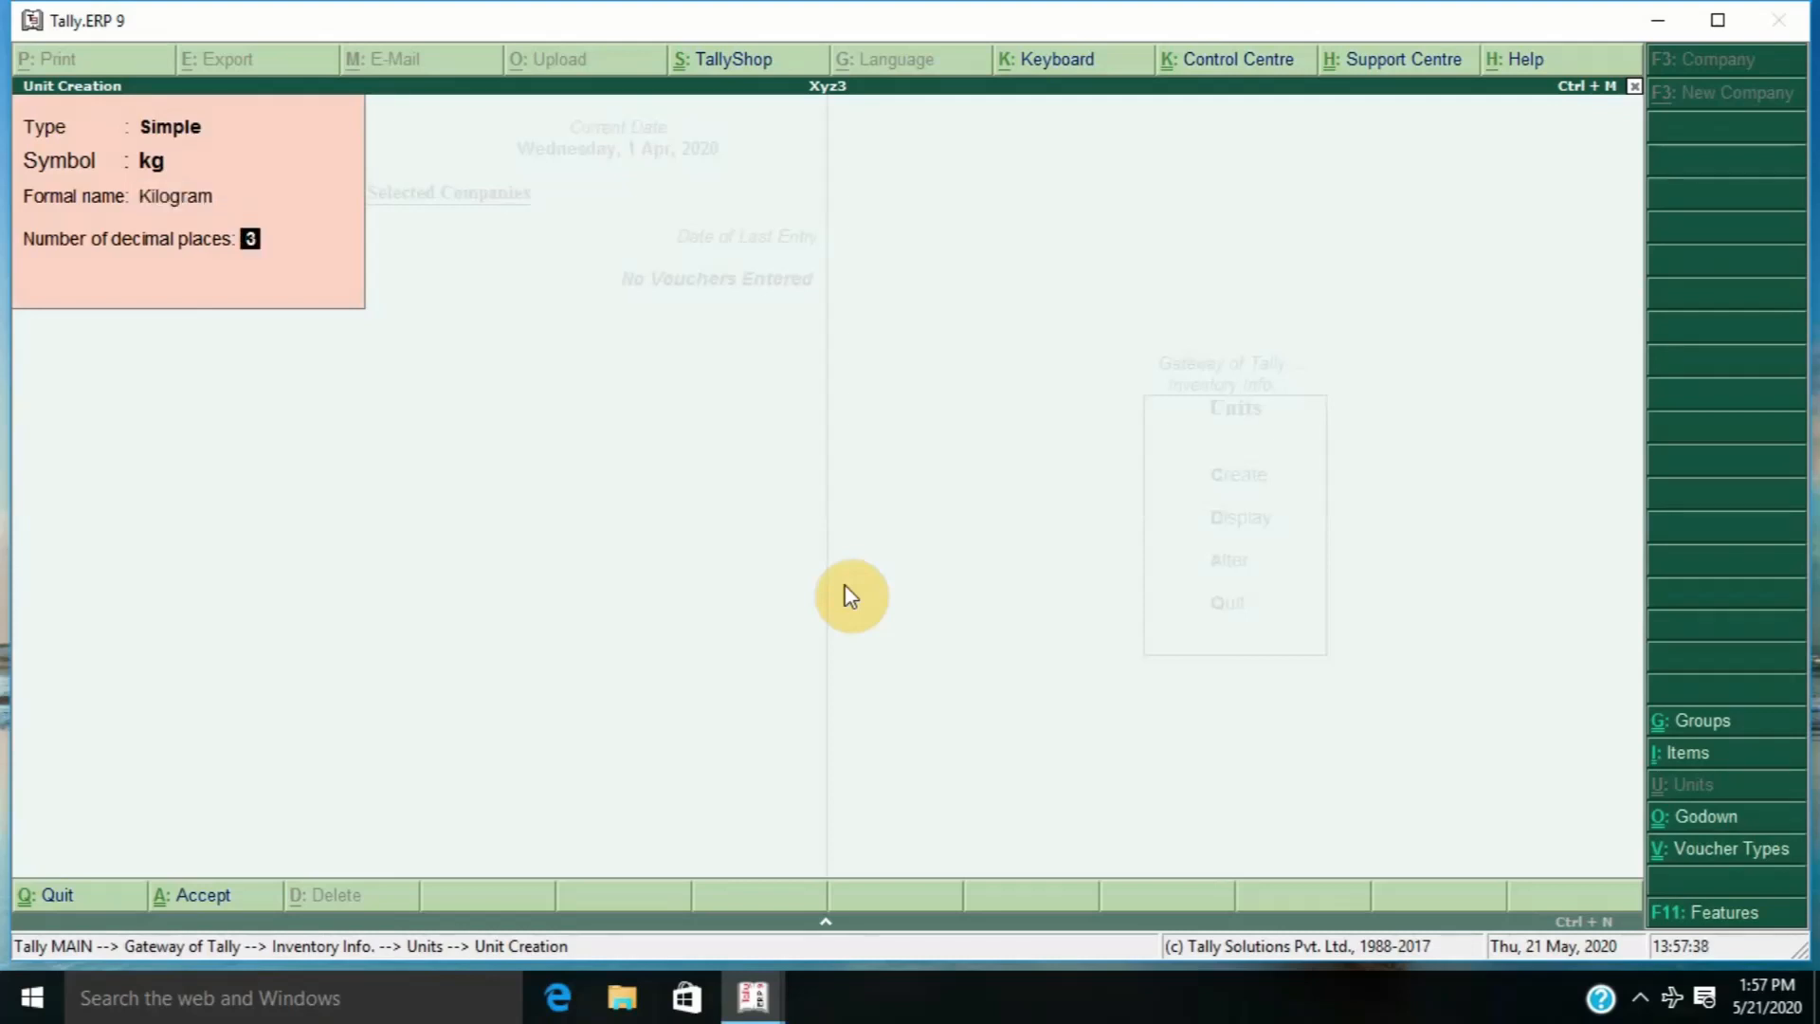
pyautogui.press('Return')
pyautogui.press('Return')
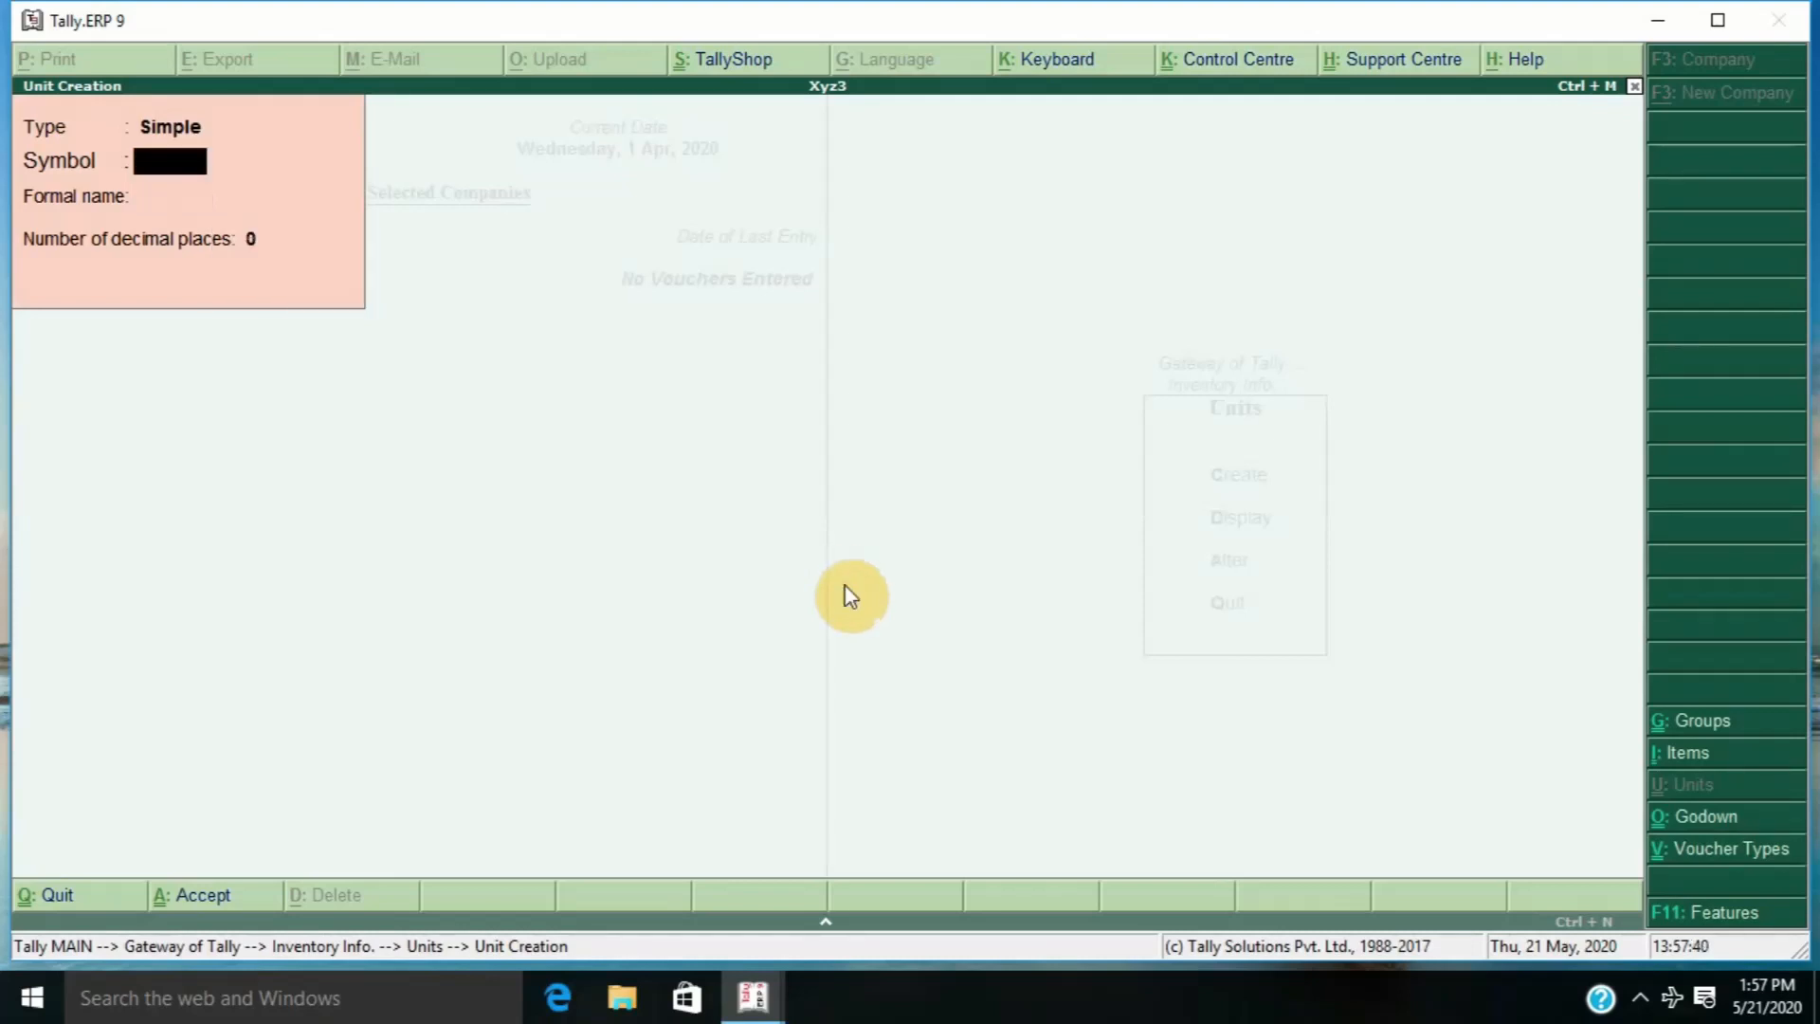
# - Create a simple unit with symbol pcs, formal name Pieces and 0 decimal places, then leave unit creation
pyautogui.write('pcs')
pyautogui.press('Return')
pyautogui.write('Pieces')
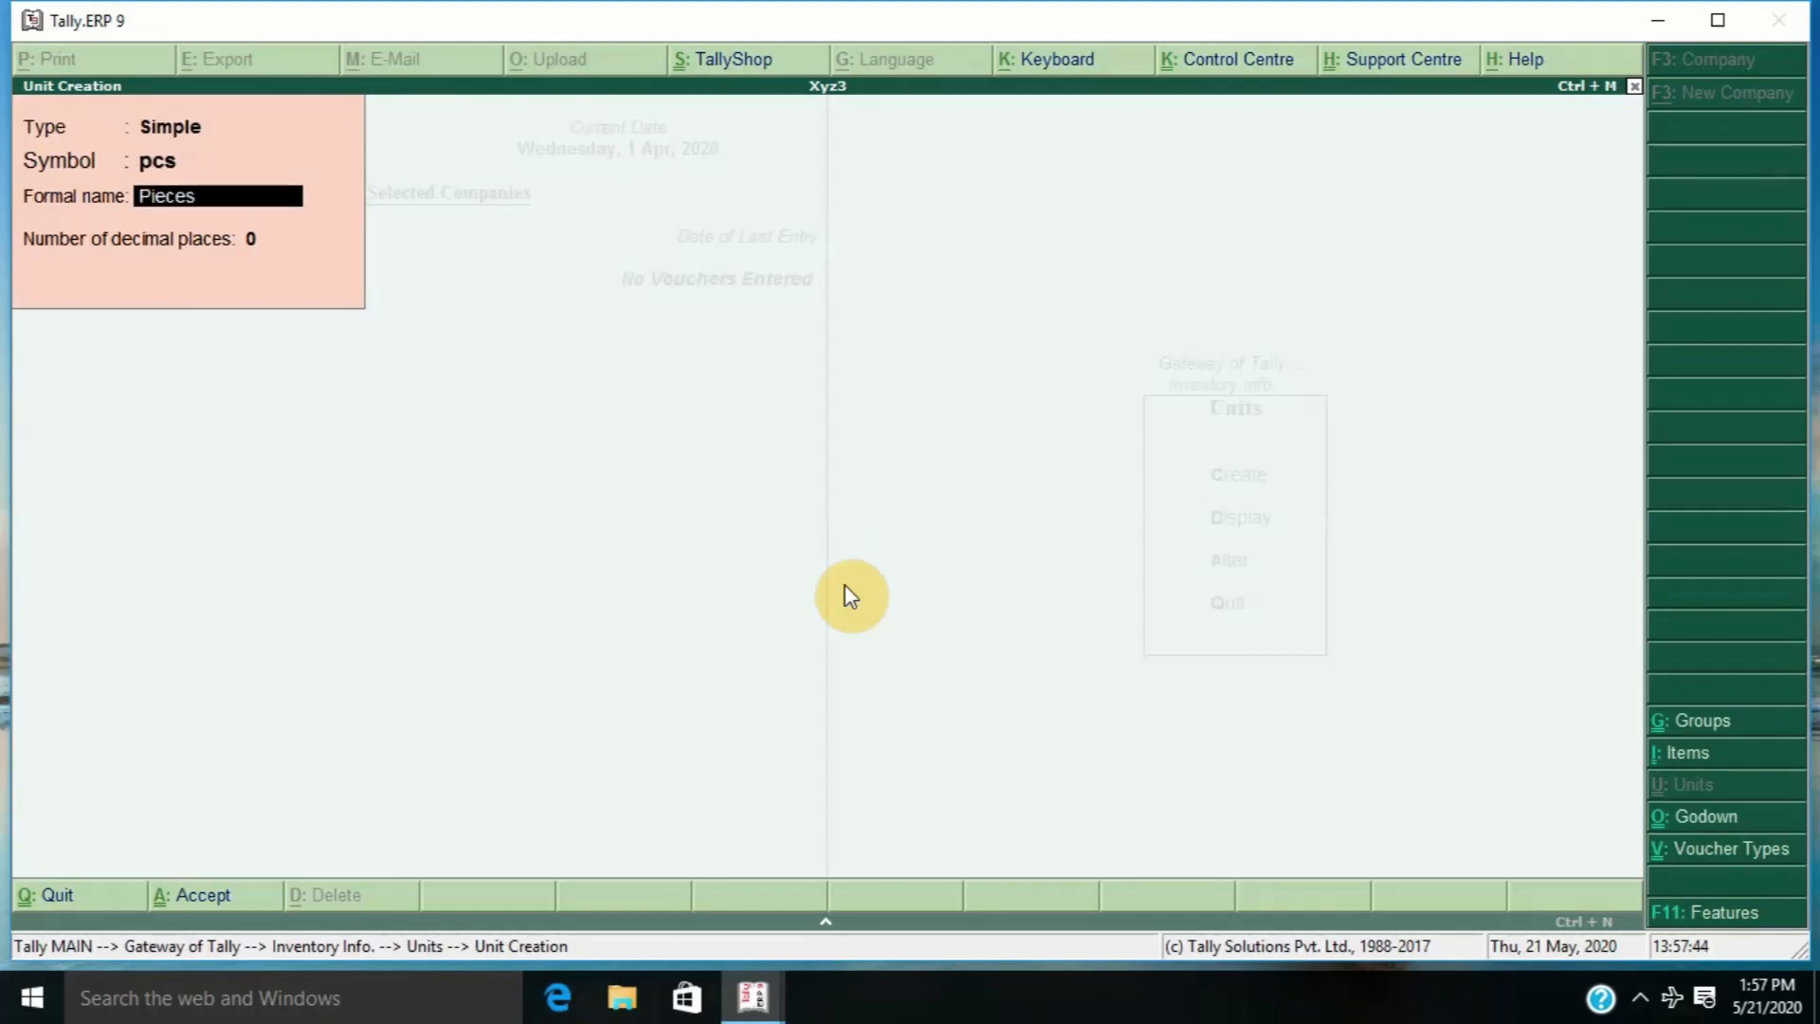
pyautogui.press('Return')
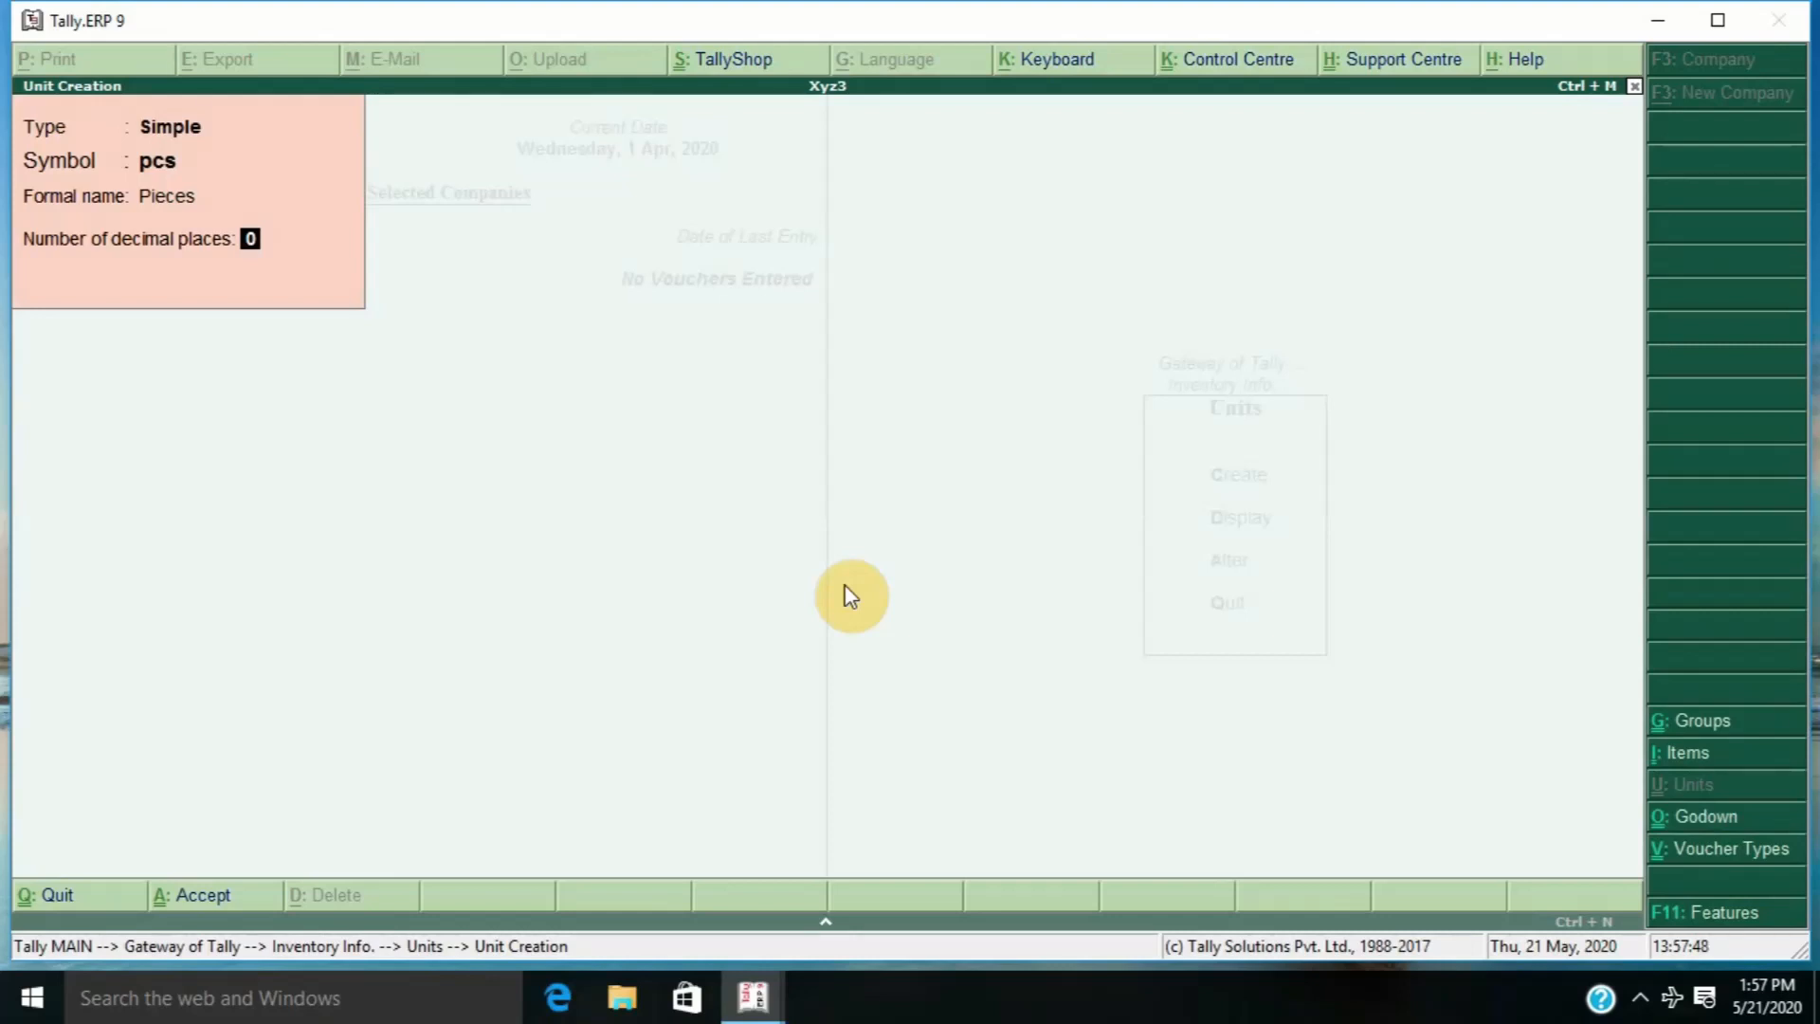
pyautogui.press('Return')
pyautogui.press('Return')
pyautogui.press('Escape')
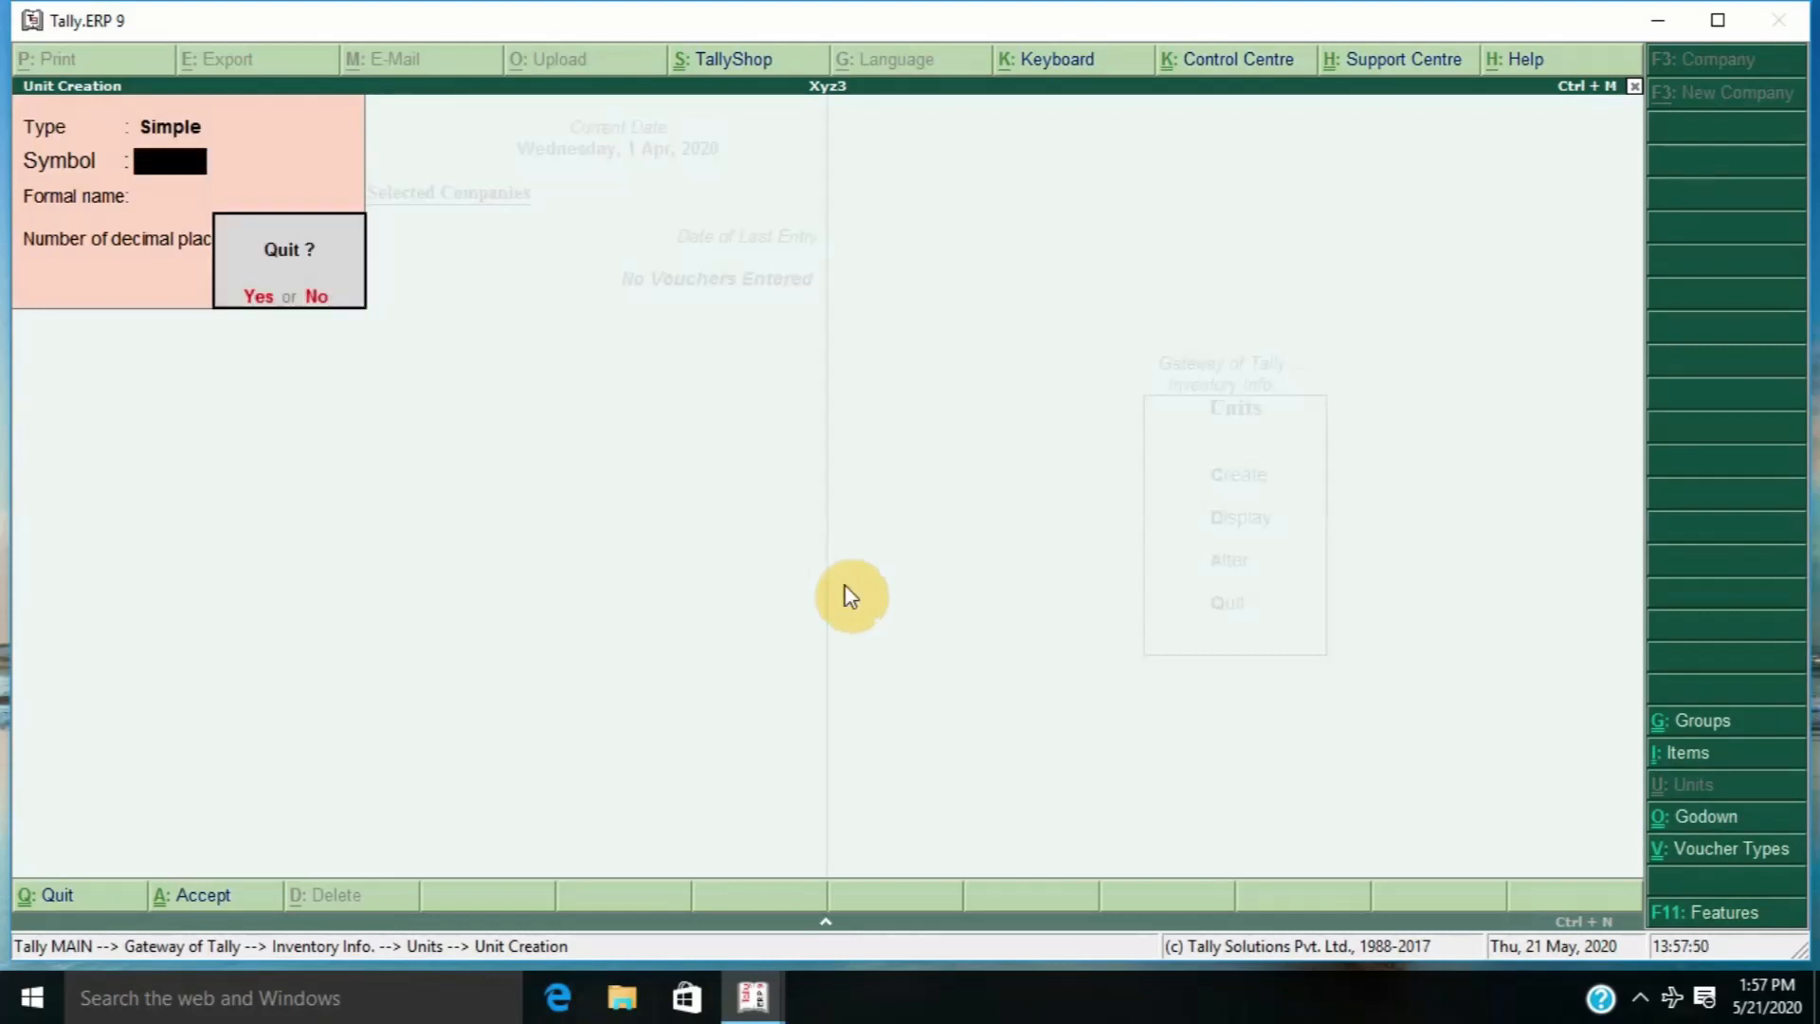
pyautogui.press('y')
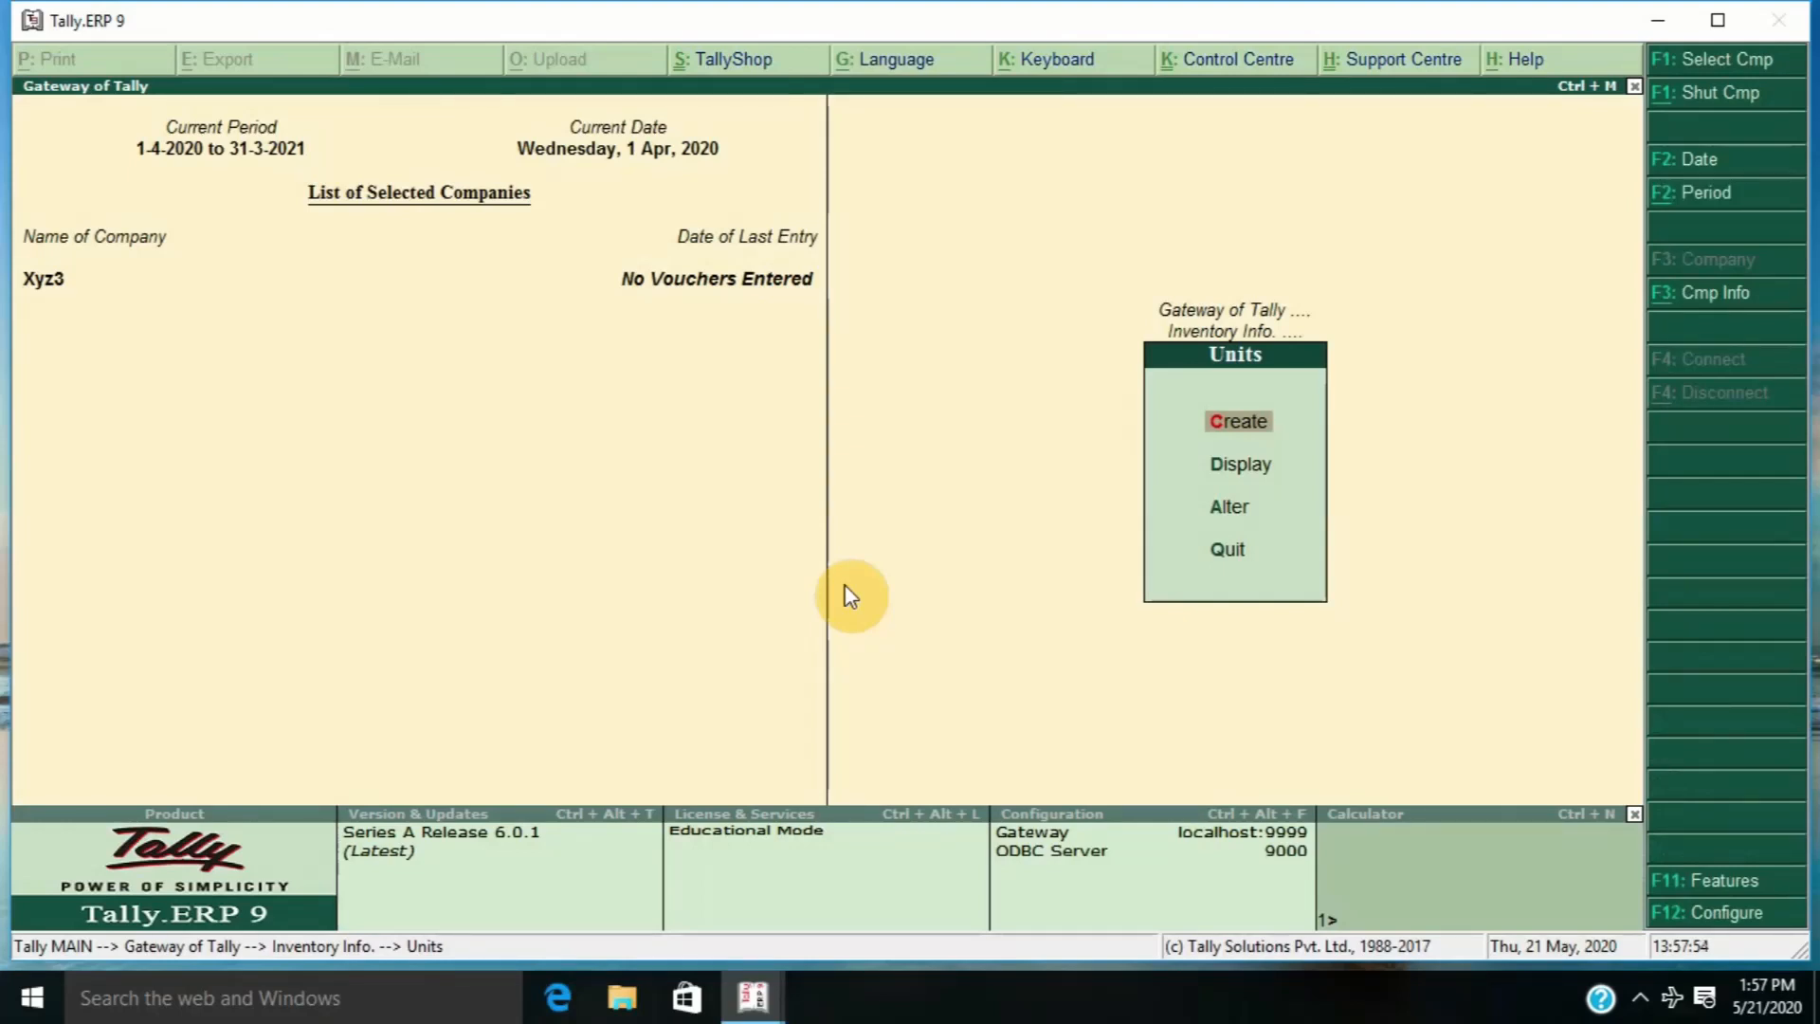
pyautogui.press('Escape')
# - Create a stock item named Plastic under Primary, measured in kg, with no alternate unit, components or opening balance
pyautogui.press('Up')
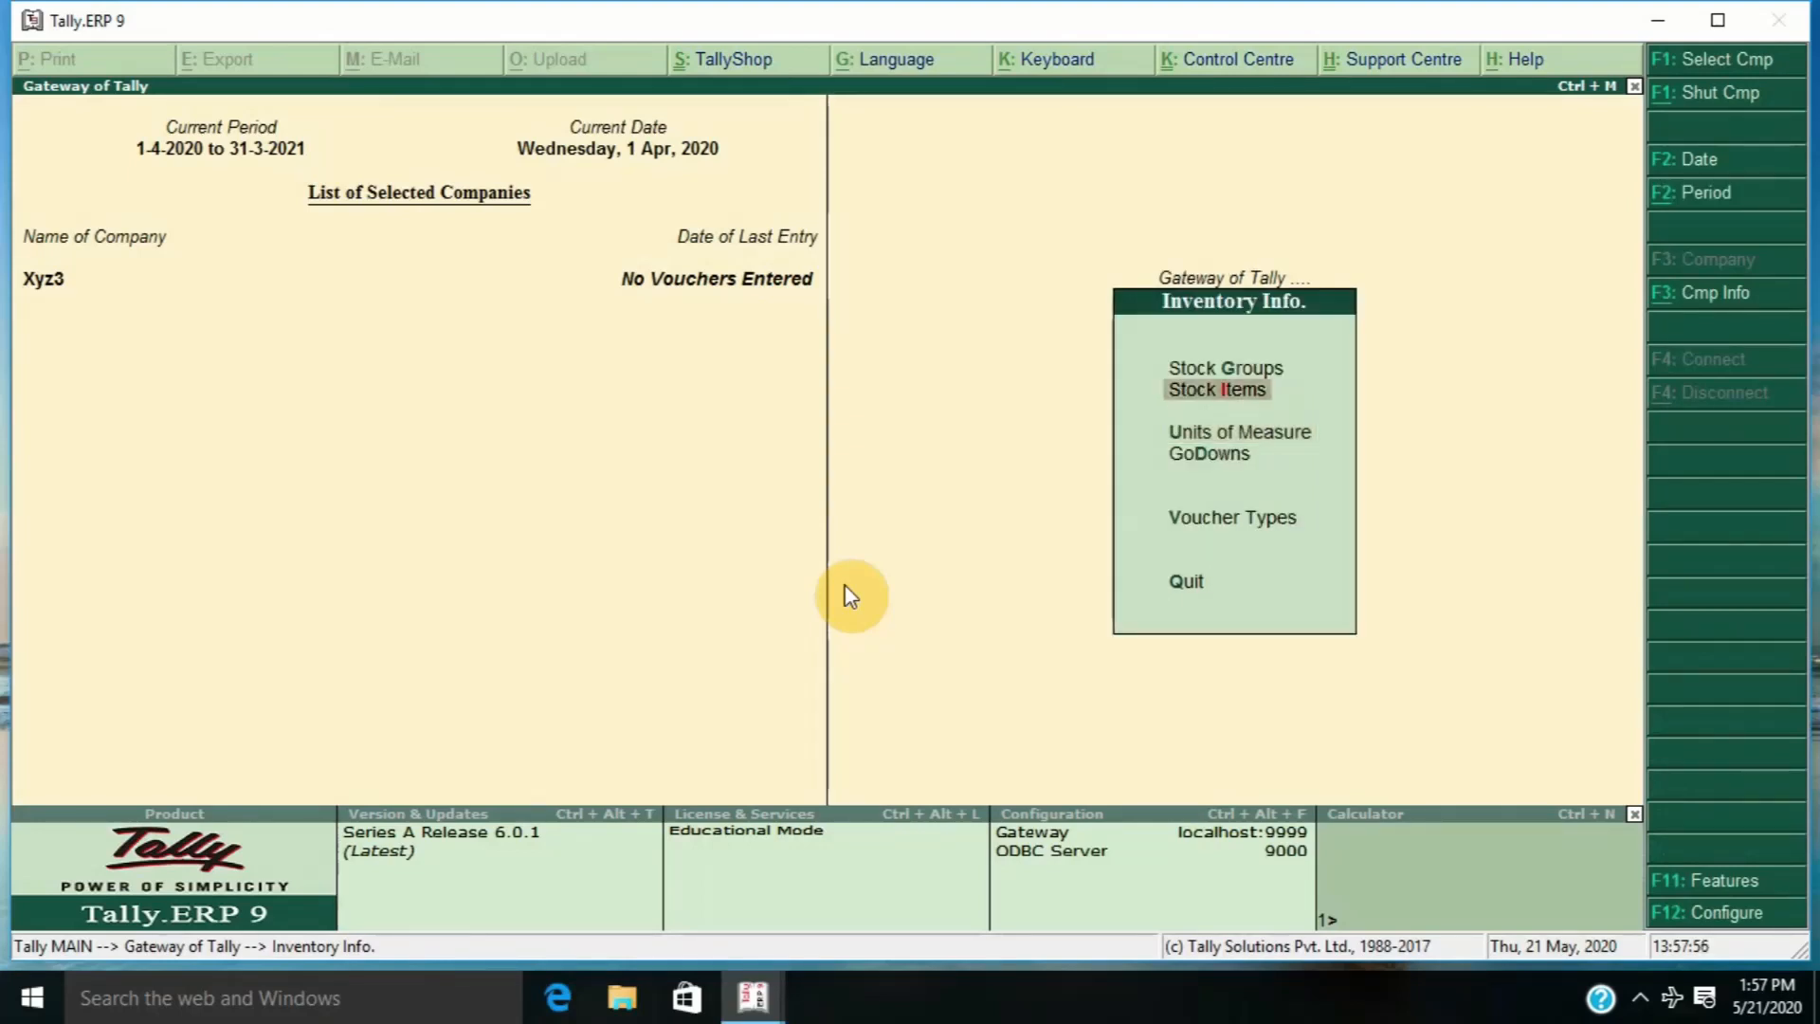
pyautogui.press('Return')
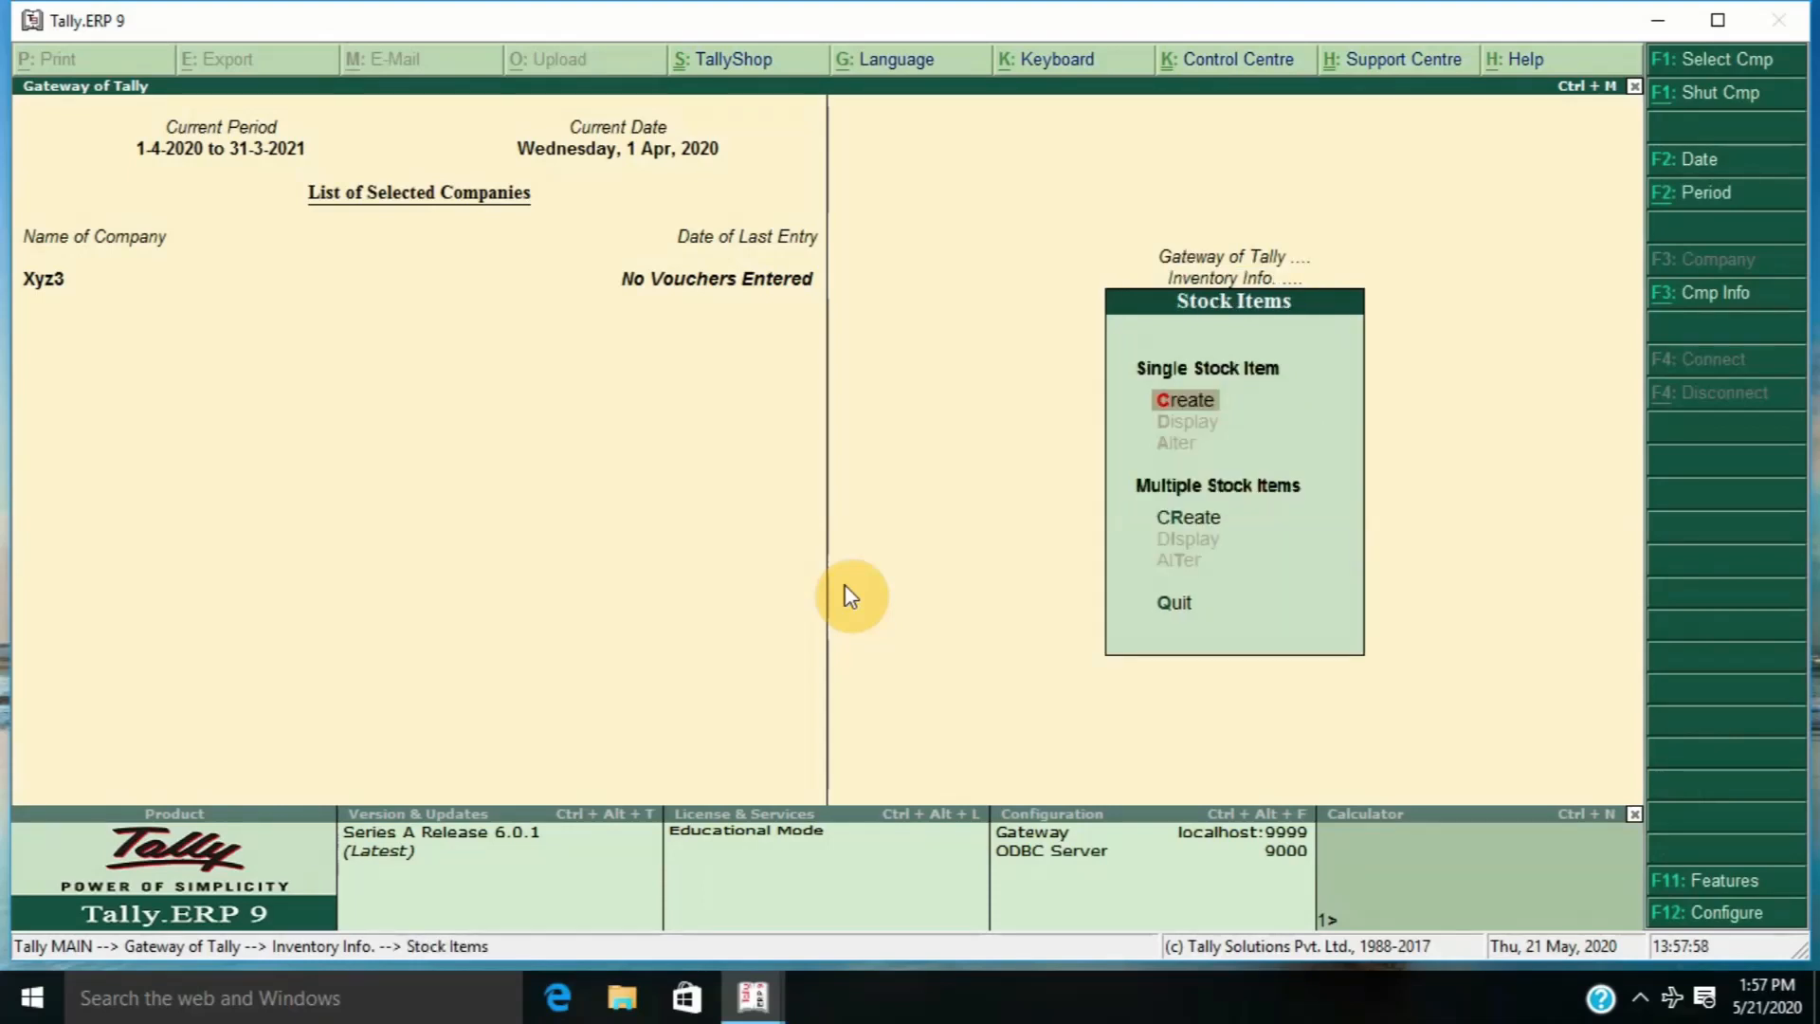
pyautogui.press('Return')
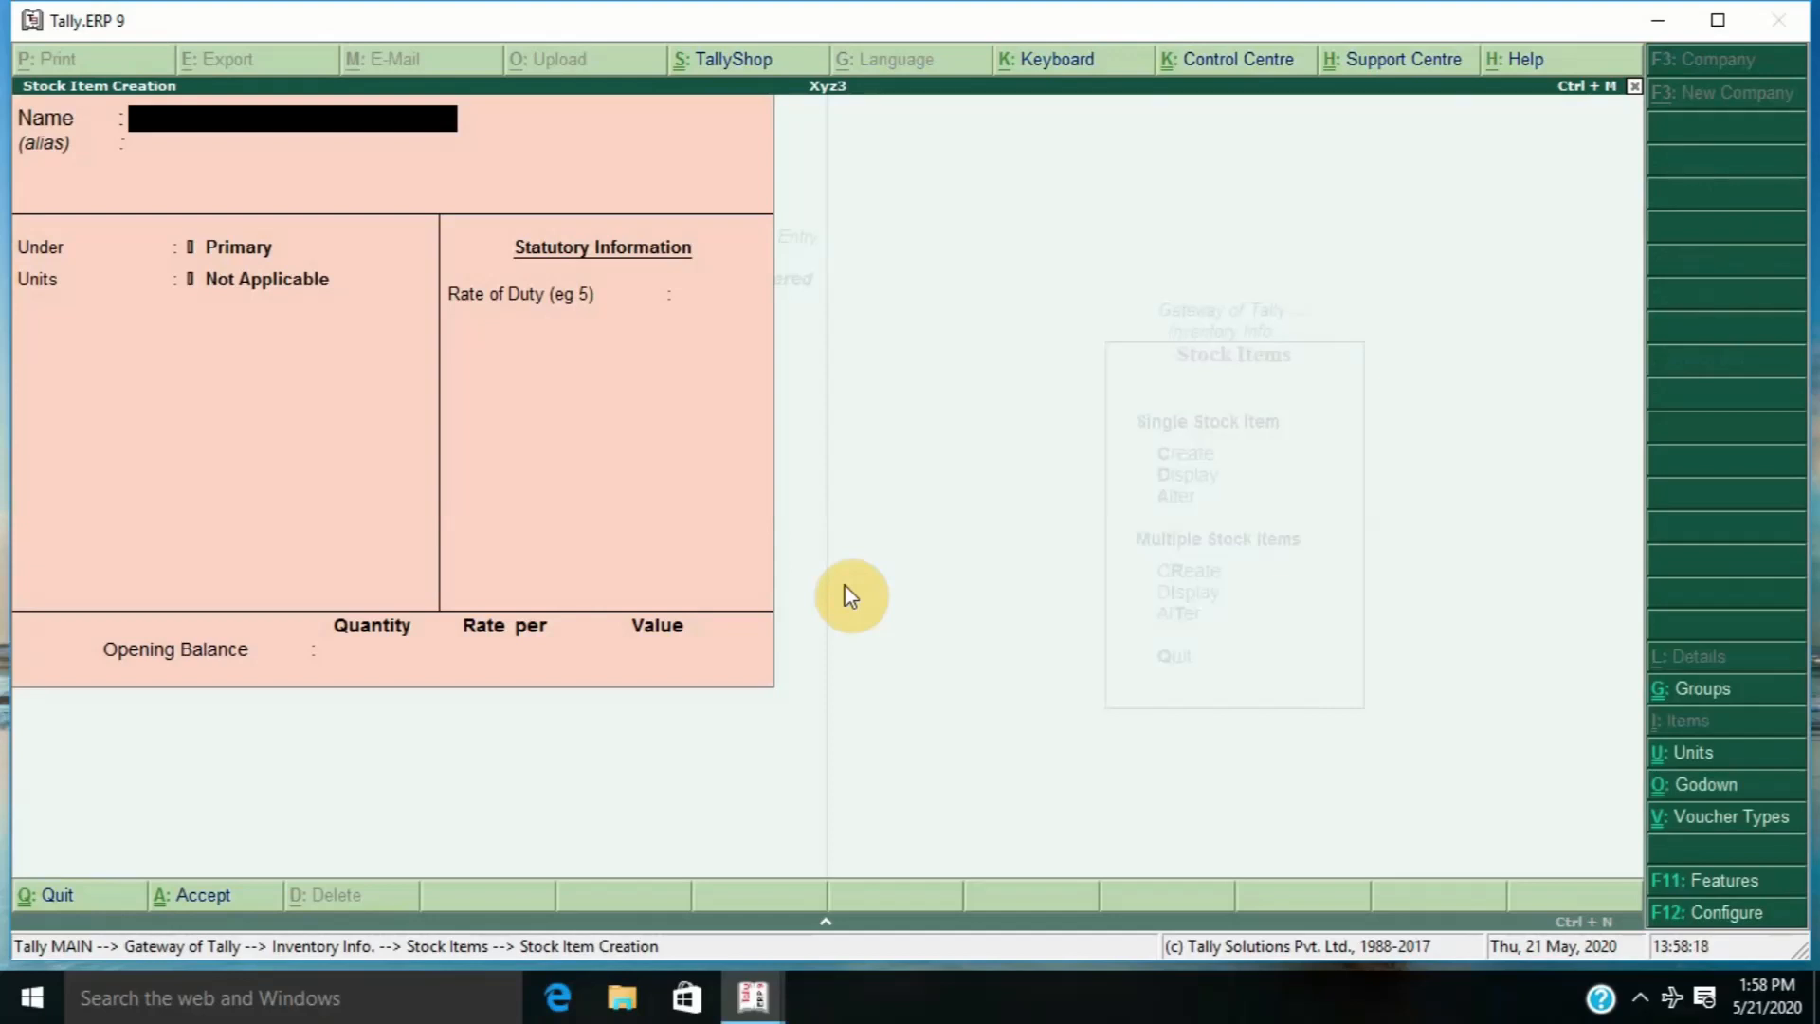
pyautogui.write('Plastic')
pyautogui.press('Return')
pyautogui.press('Return')
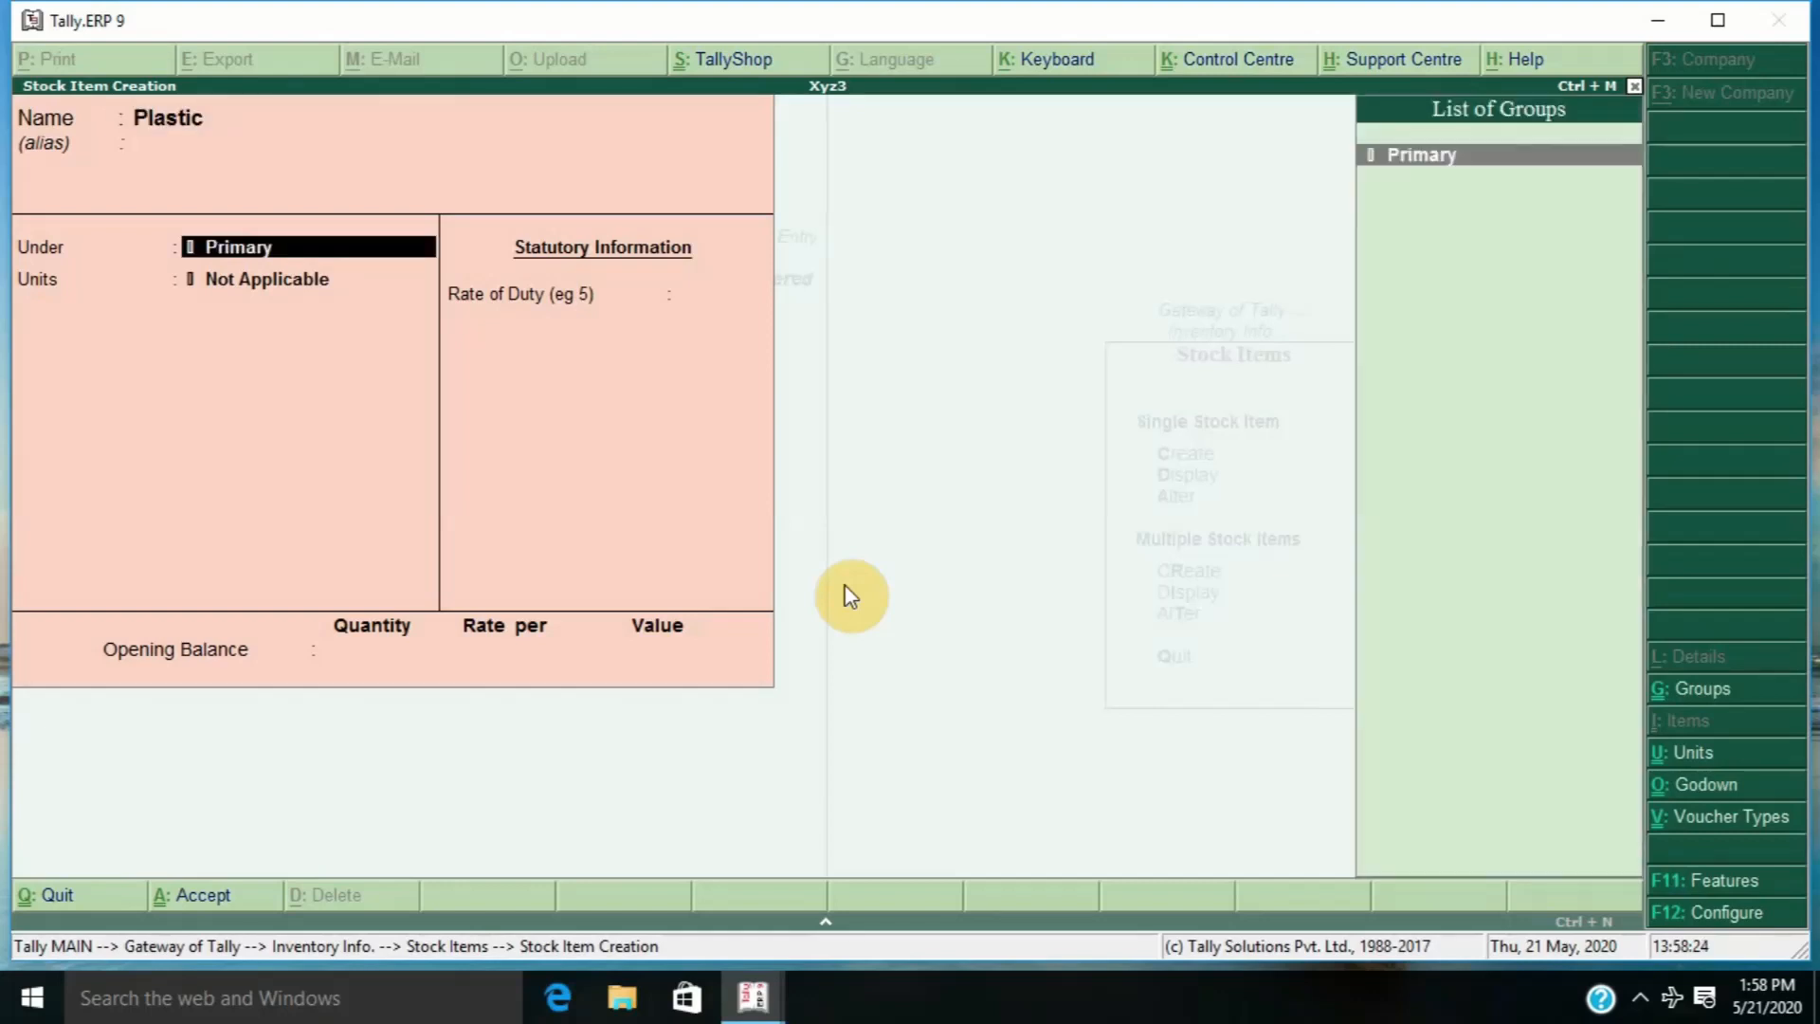
pyautogui.press('Return')
pyautogui.press('Down')
pyautogui.press('Return')
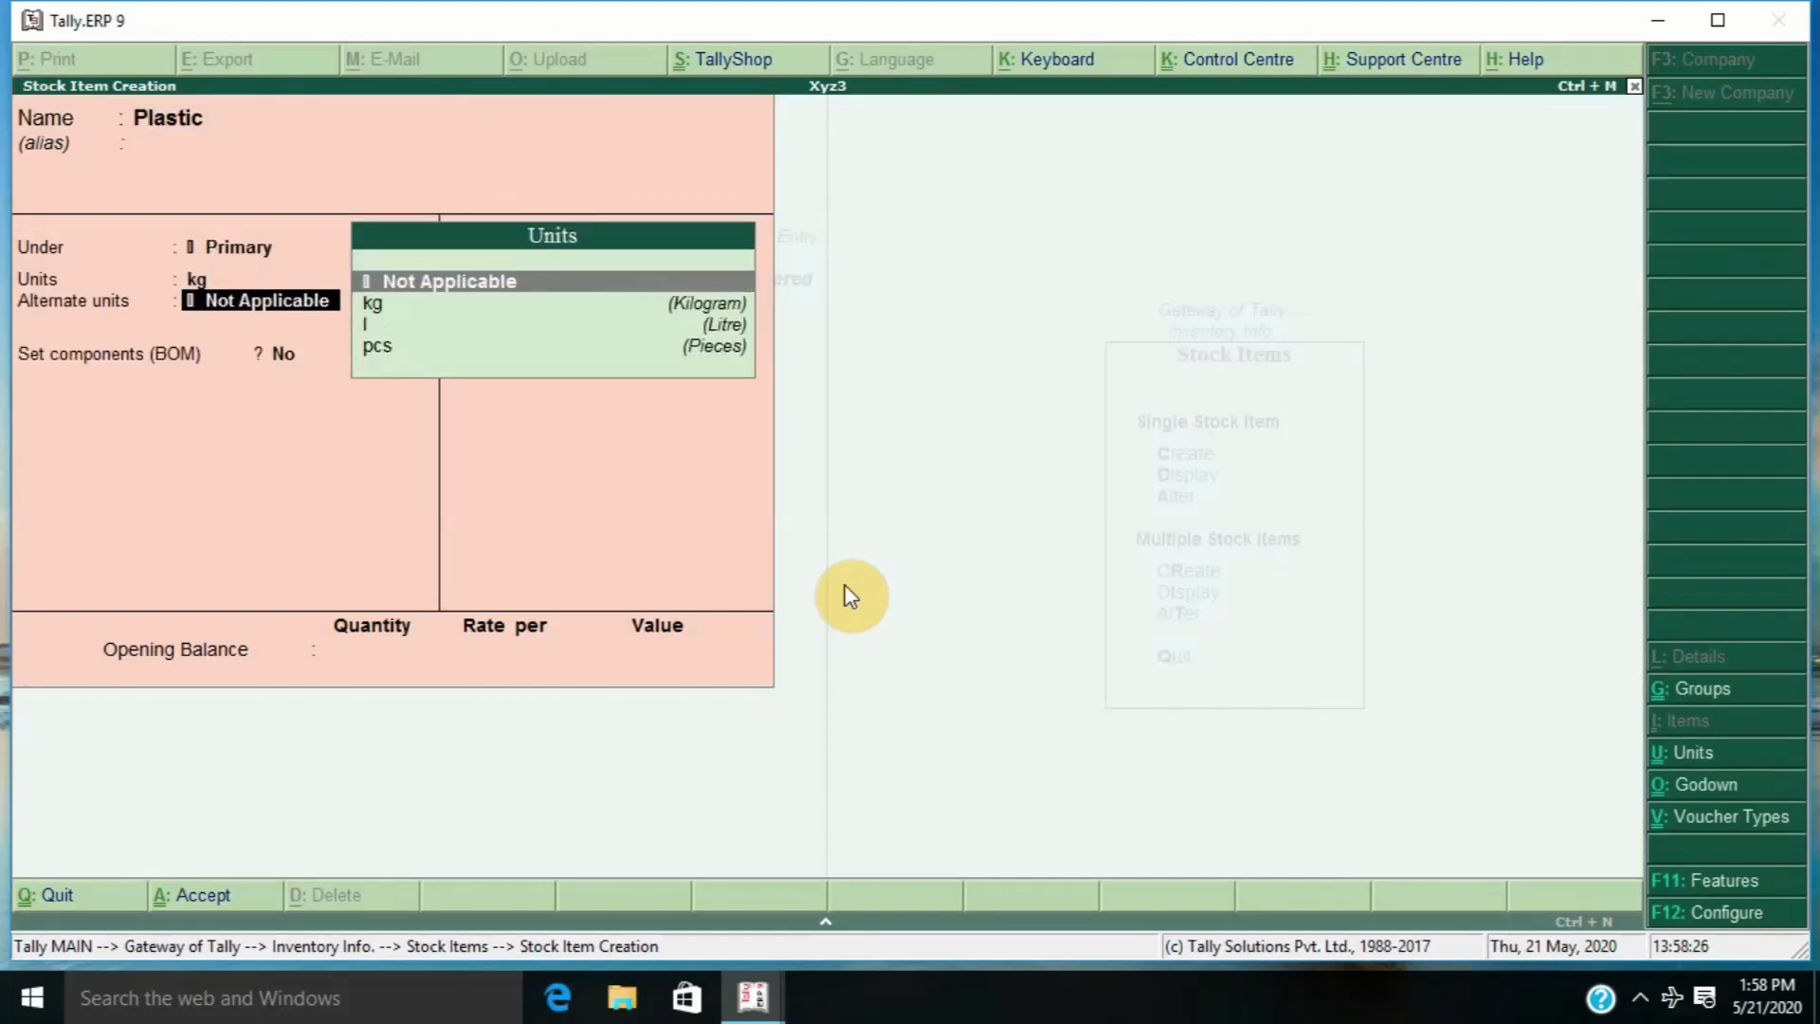
pyautogui.press('Return')
pyautogui.press('Return')
pyautogui.press('Return')
pyautogui.press('Return')
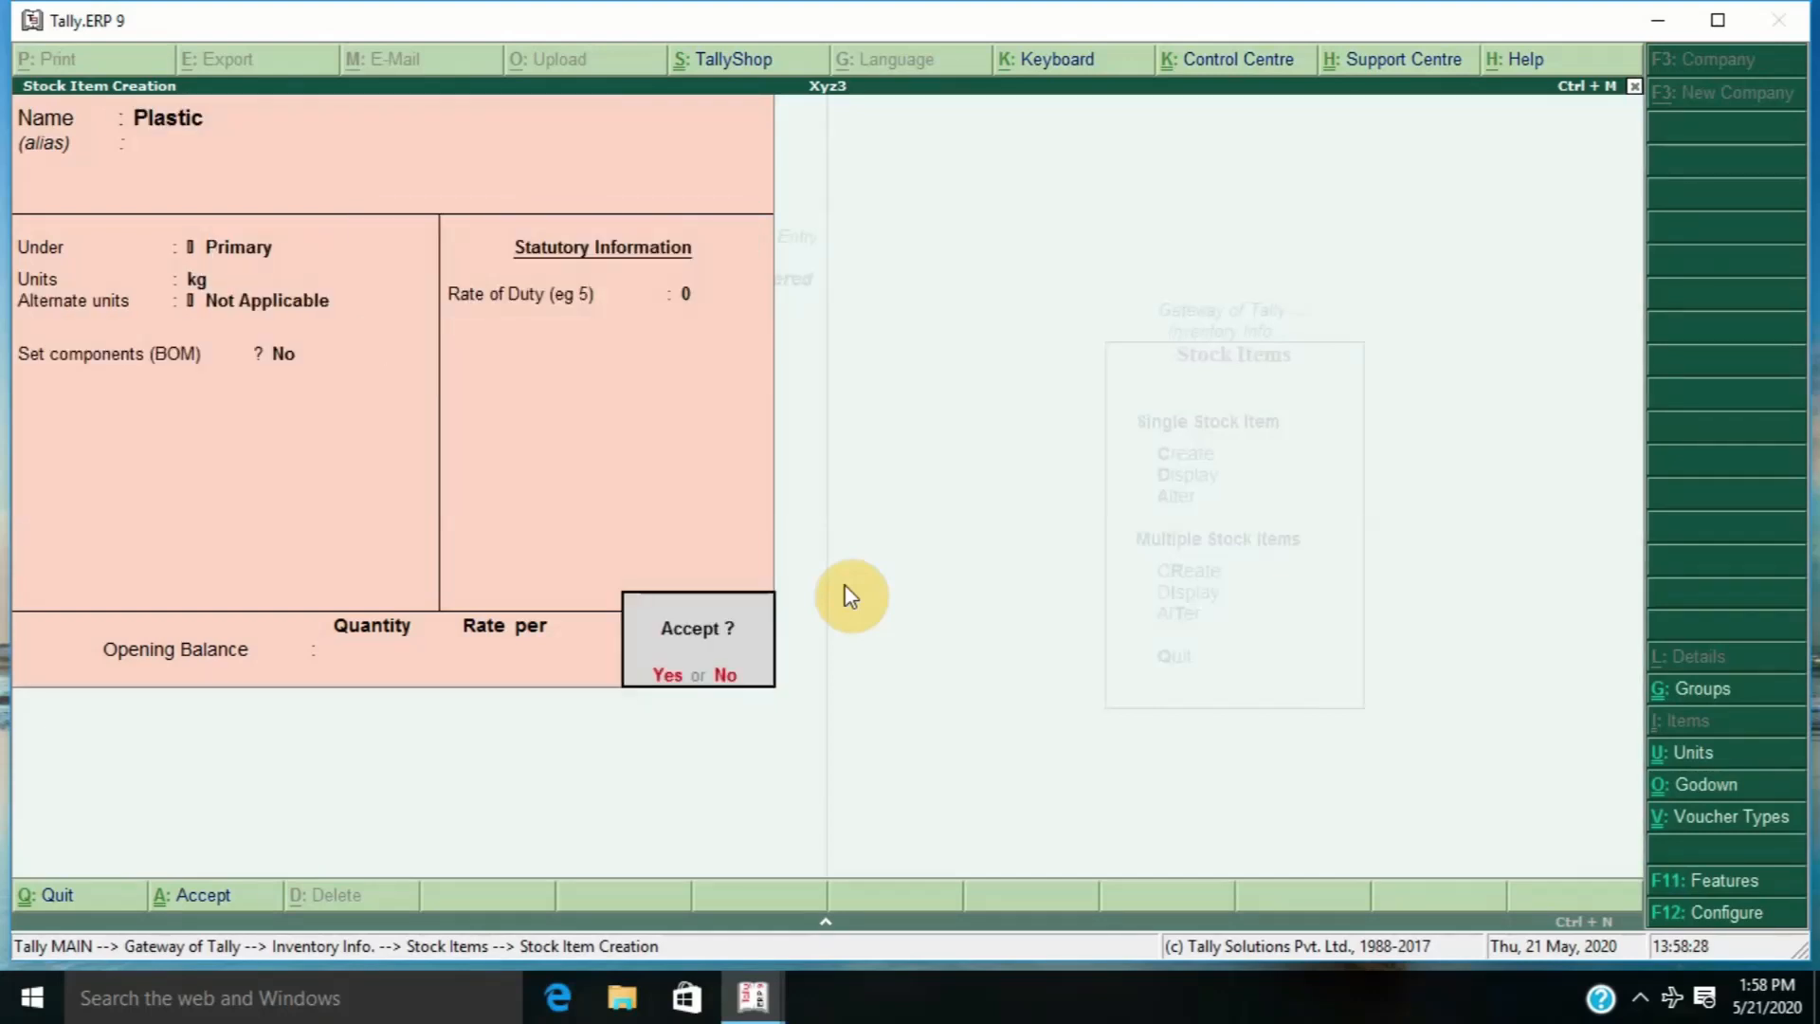
pyautogui.press('Return')
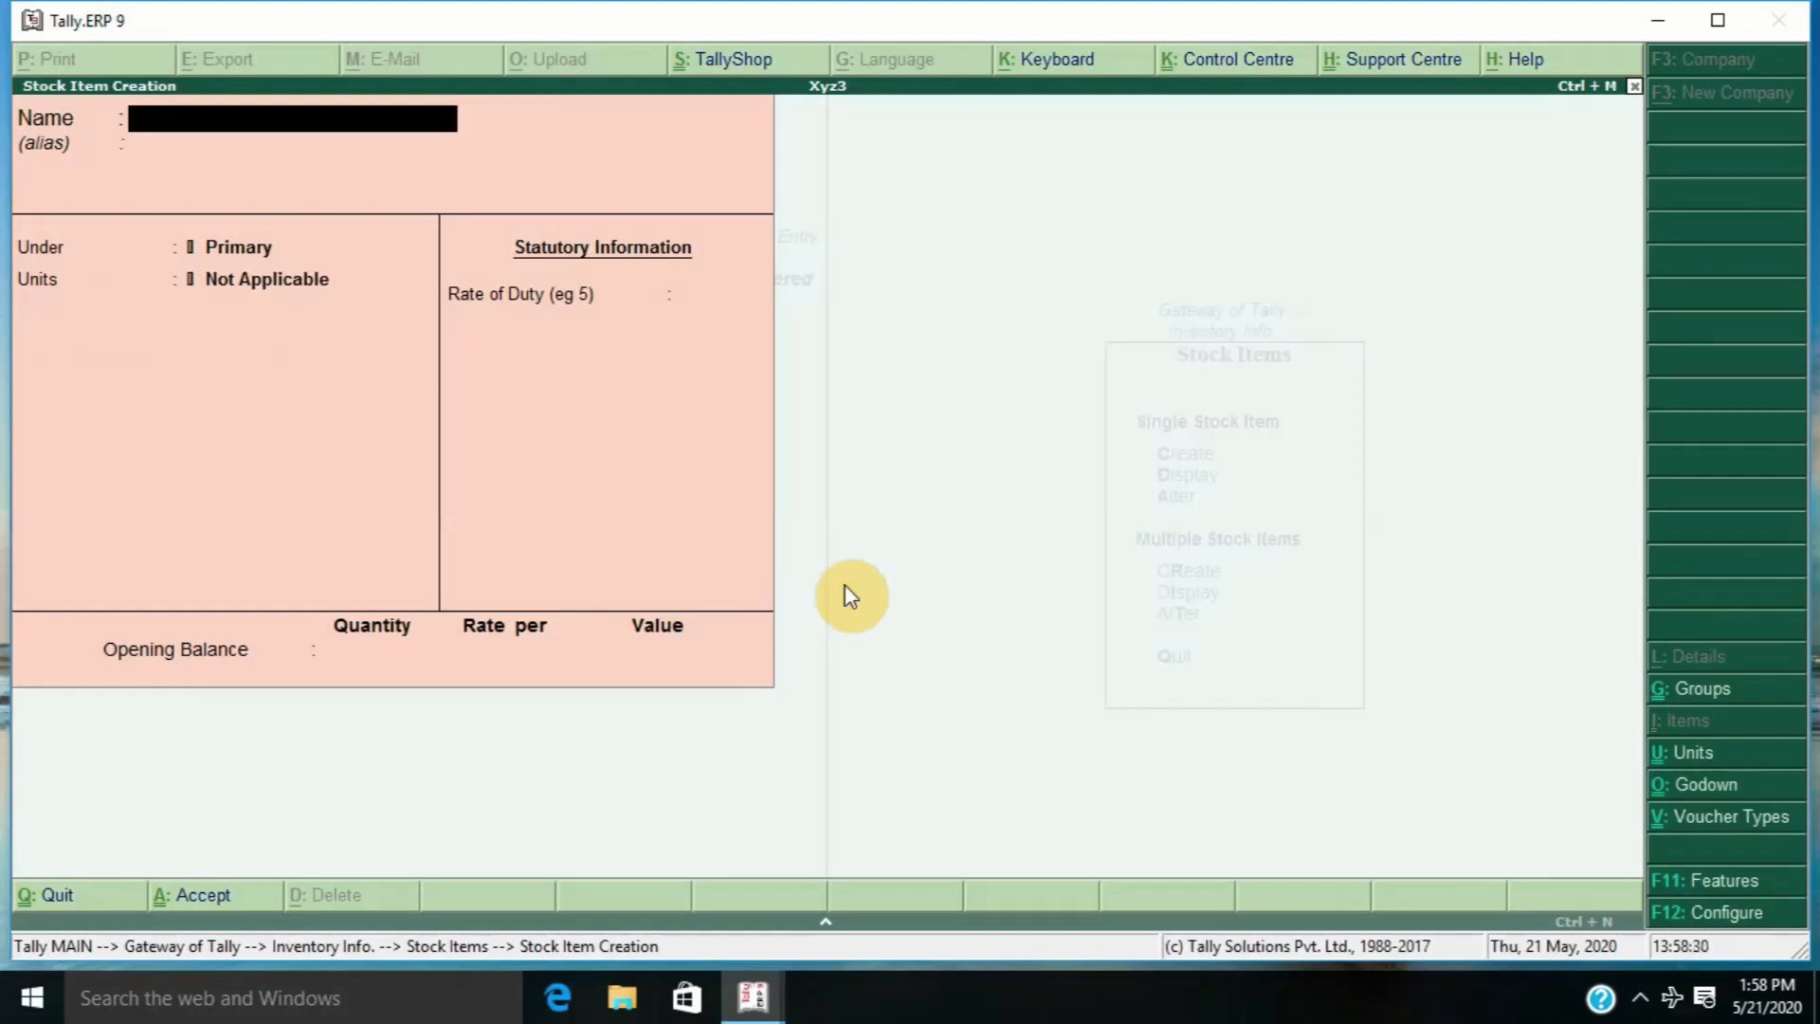
# - Create a stock item named Ink under Primary, measured in l, with no alternate unit, components or opening balance
pyautogui.write('Ink')
pyautogui.press('Return')
pyautogui.press('Return')
pyautogui.press('Return')
pyautogui.press('Down')
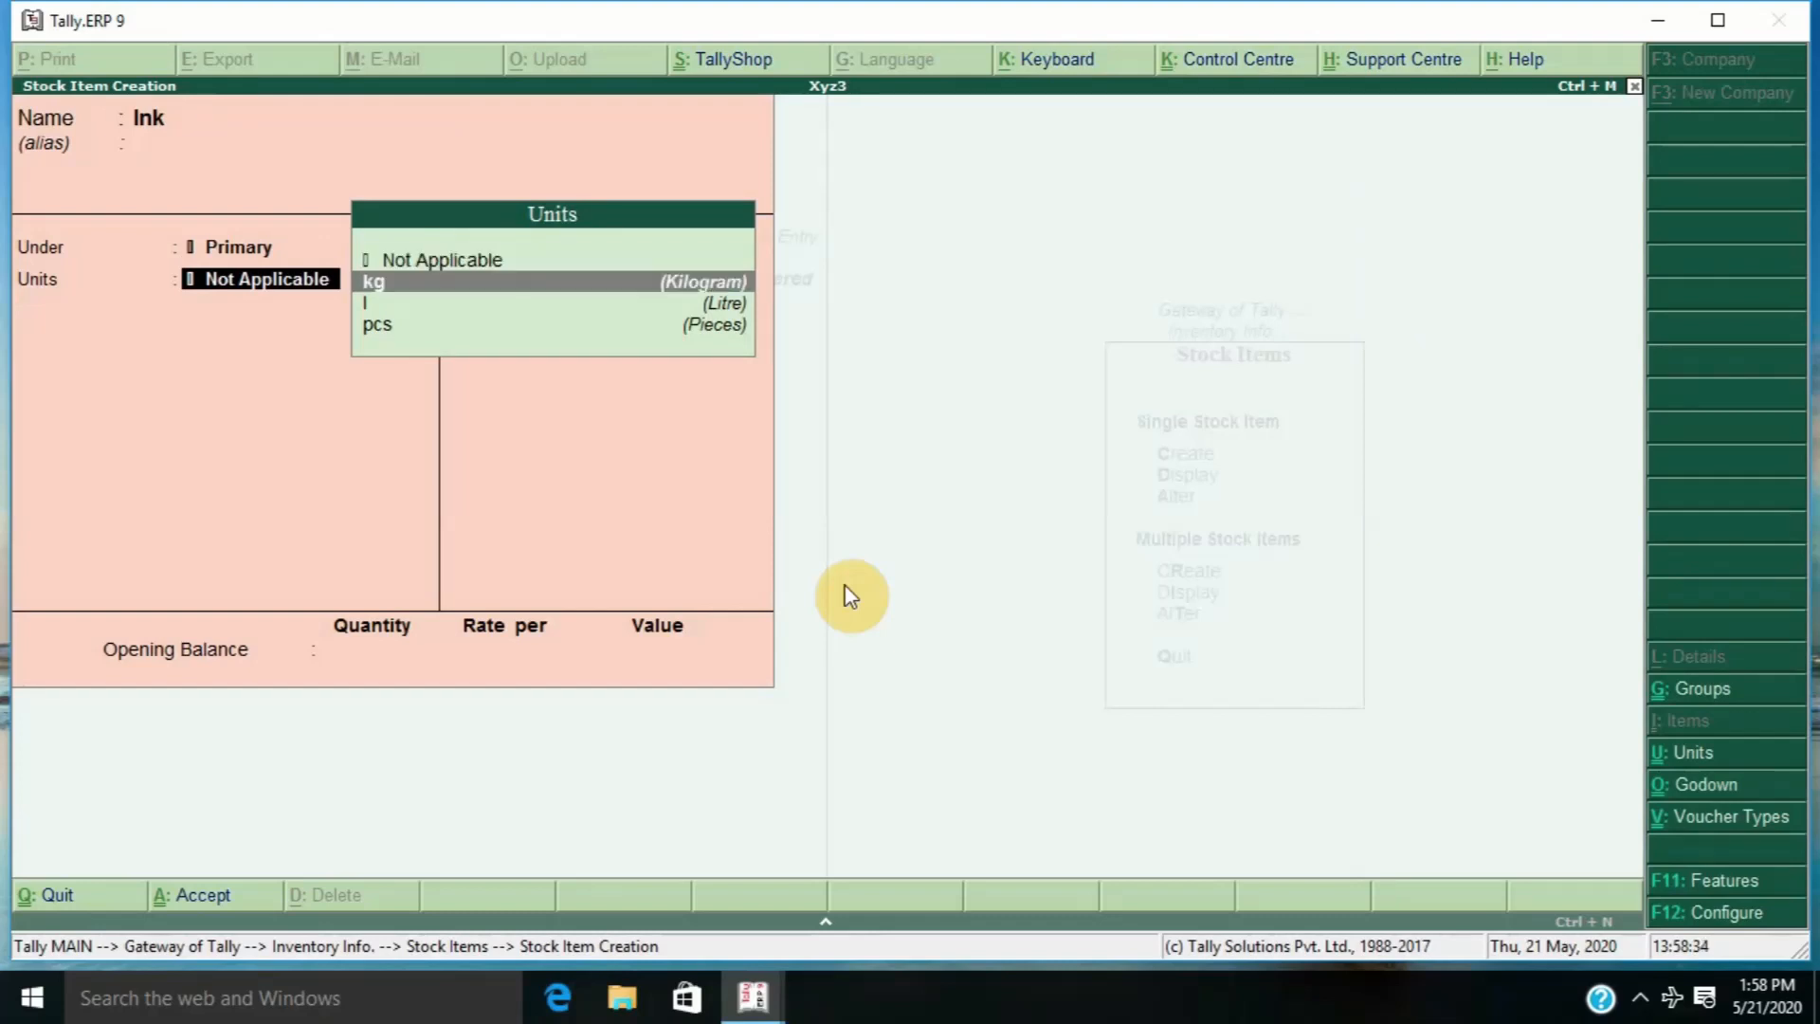
pyautogui.press('Down')
pyautogui.press('Return')
pyautogui.press('Return')
pyautogui.press('Return')
pyautogui.press('Return')
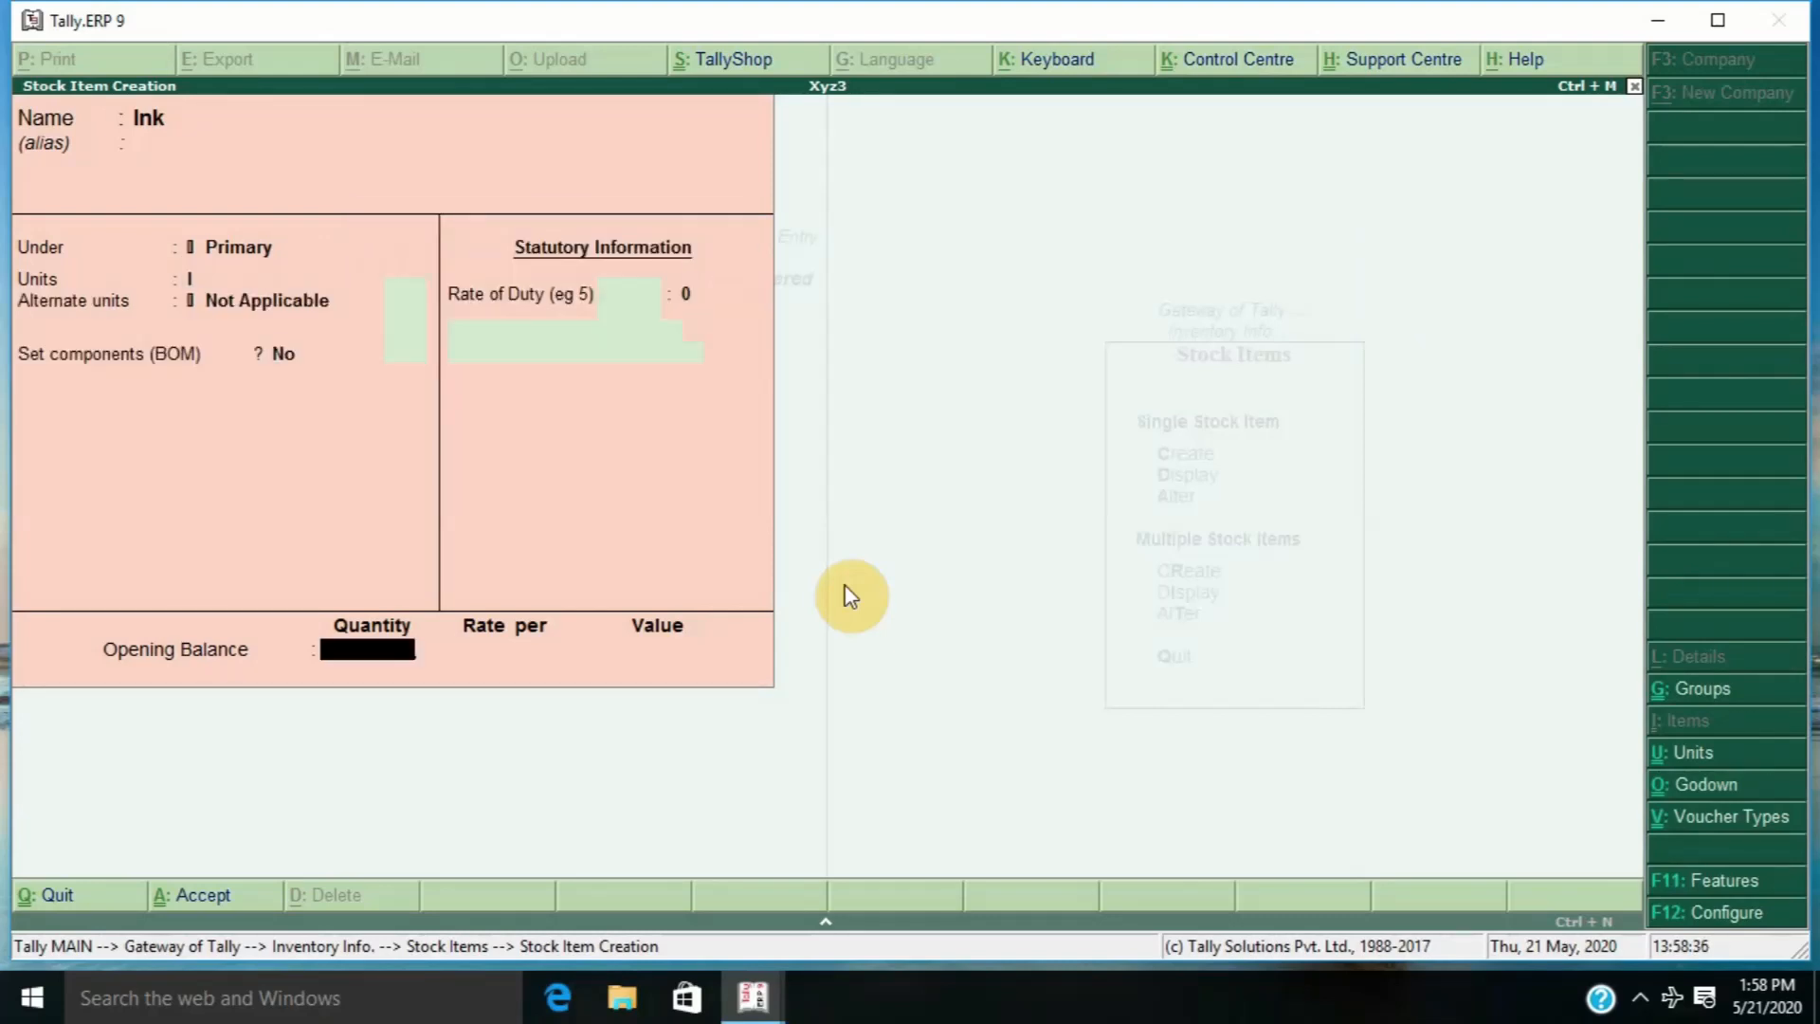
pyautogui.press('Return')
pyautogui.press('Return')
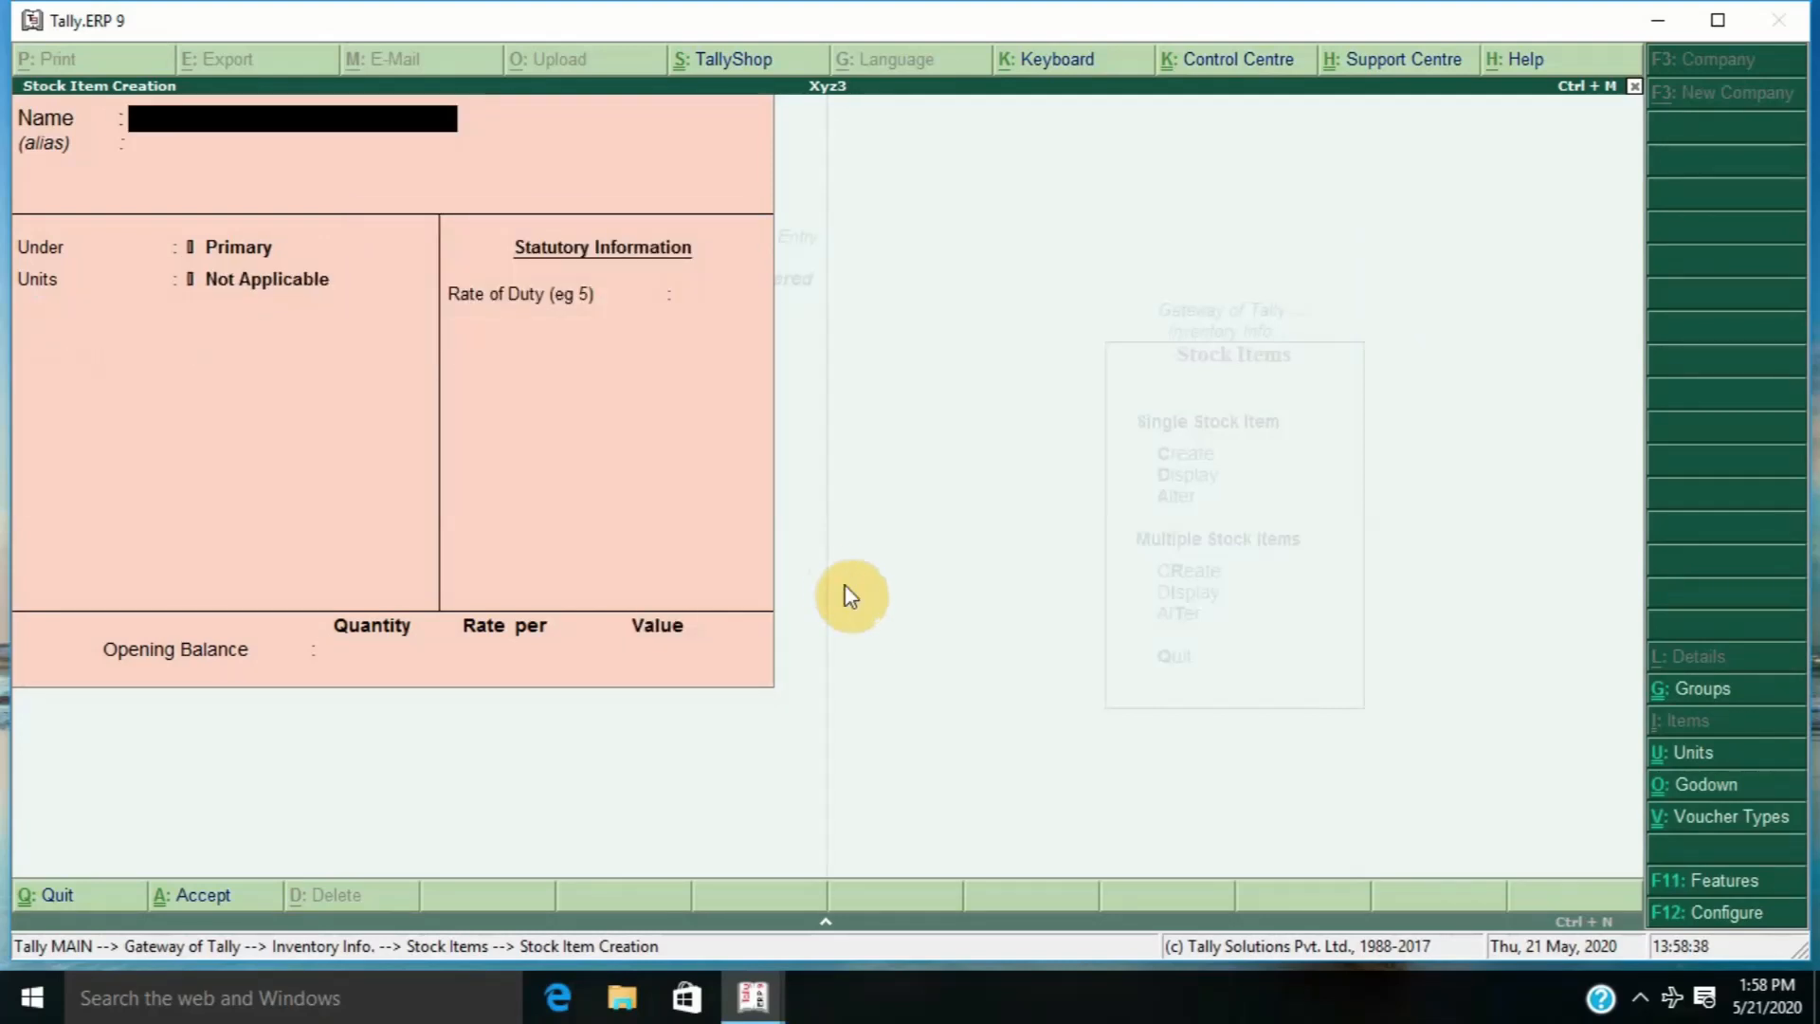
# - Create a stock item named Pointer under Primary, measured in pcs, without opening balance, and return to the Gateway of Tally
pyautogui.write('Pointer')
pyautogui.press('Return')
pyautogui.press('Return')
pyautogui.press('Return')
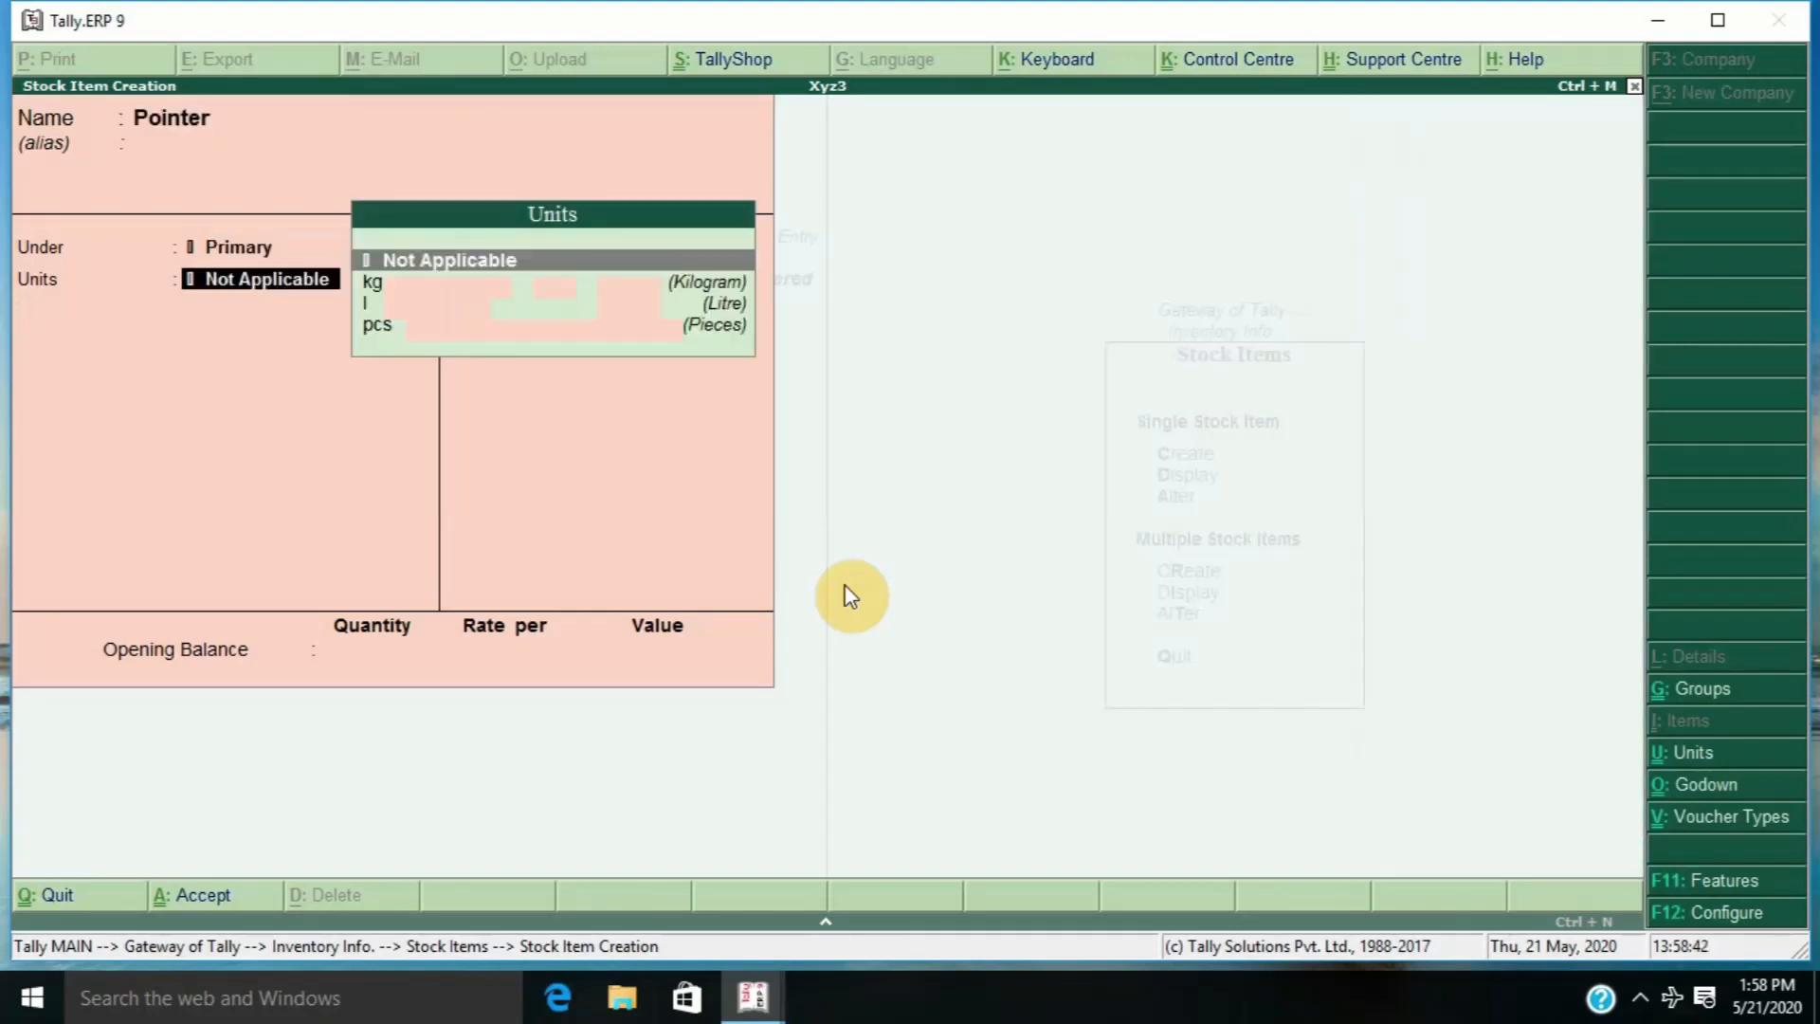
pyautogui.press('Down')
pyautogui.press('Down')
pyautogui.press('Down')
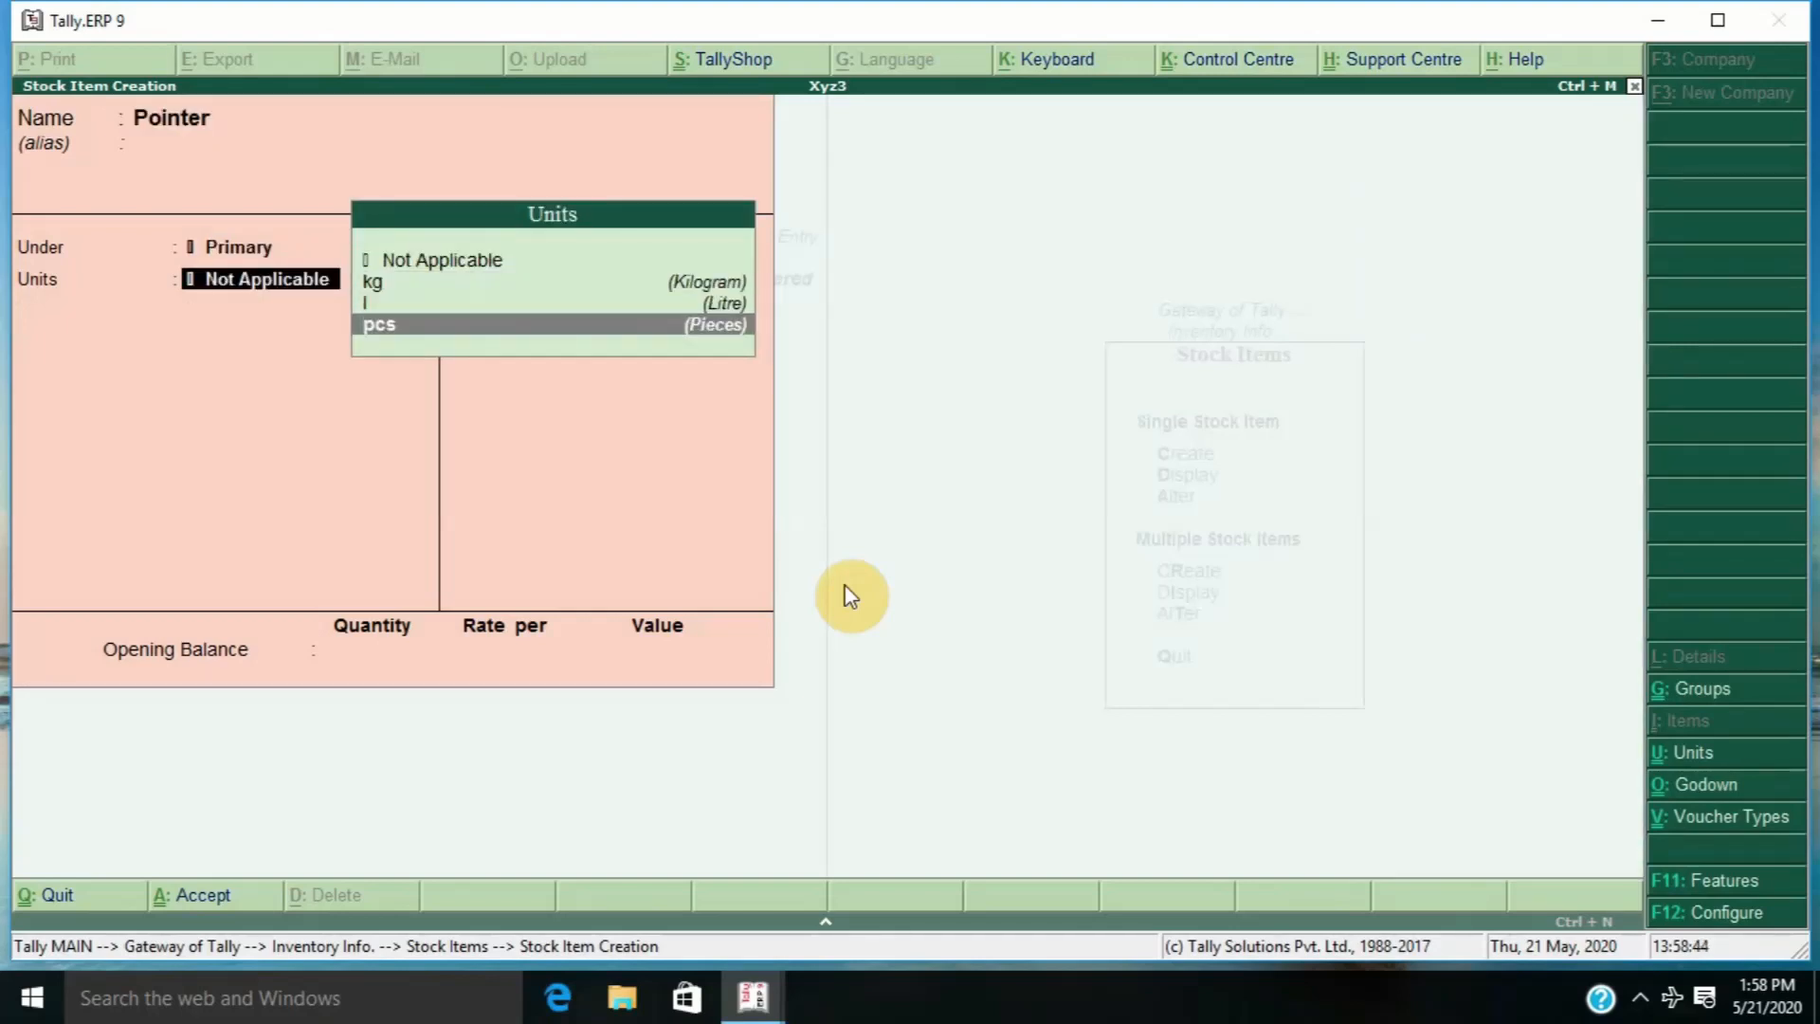
pyautogui.press('Return')
pyautogui.press('Return')
pyautogui.press('Return')
pyautogui.press('Return')
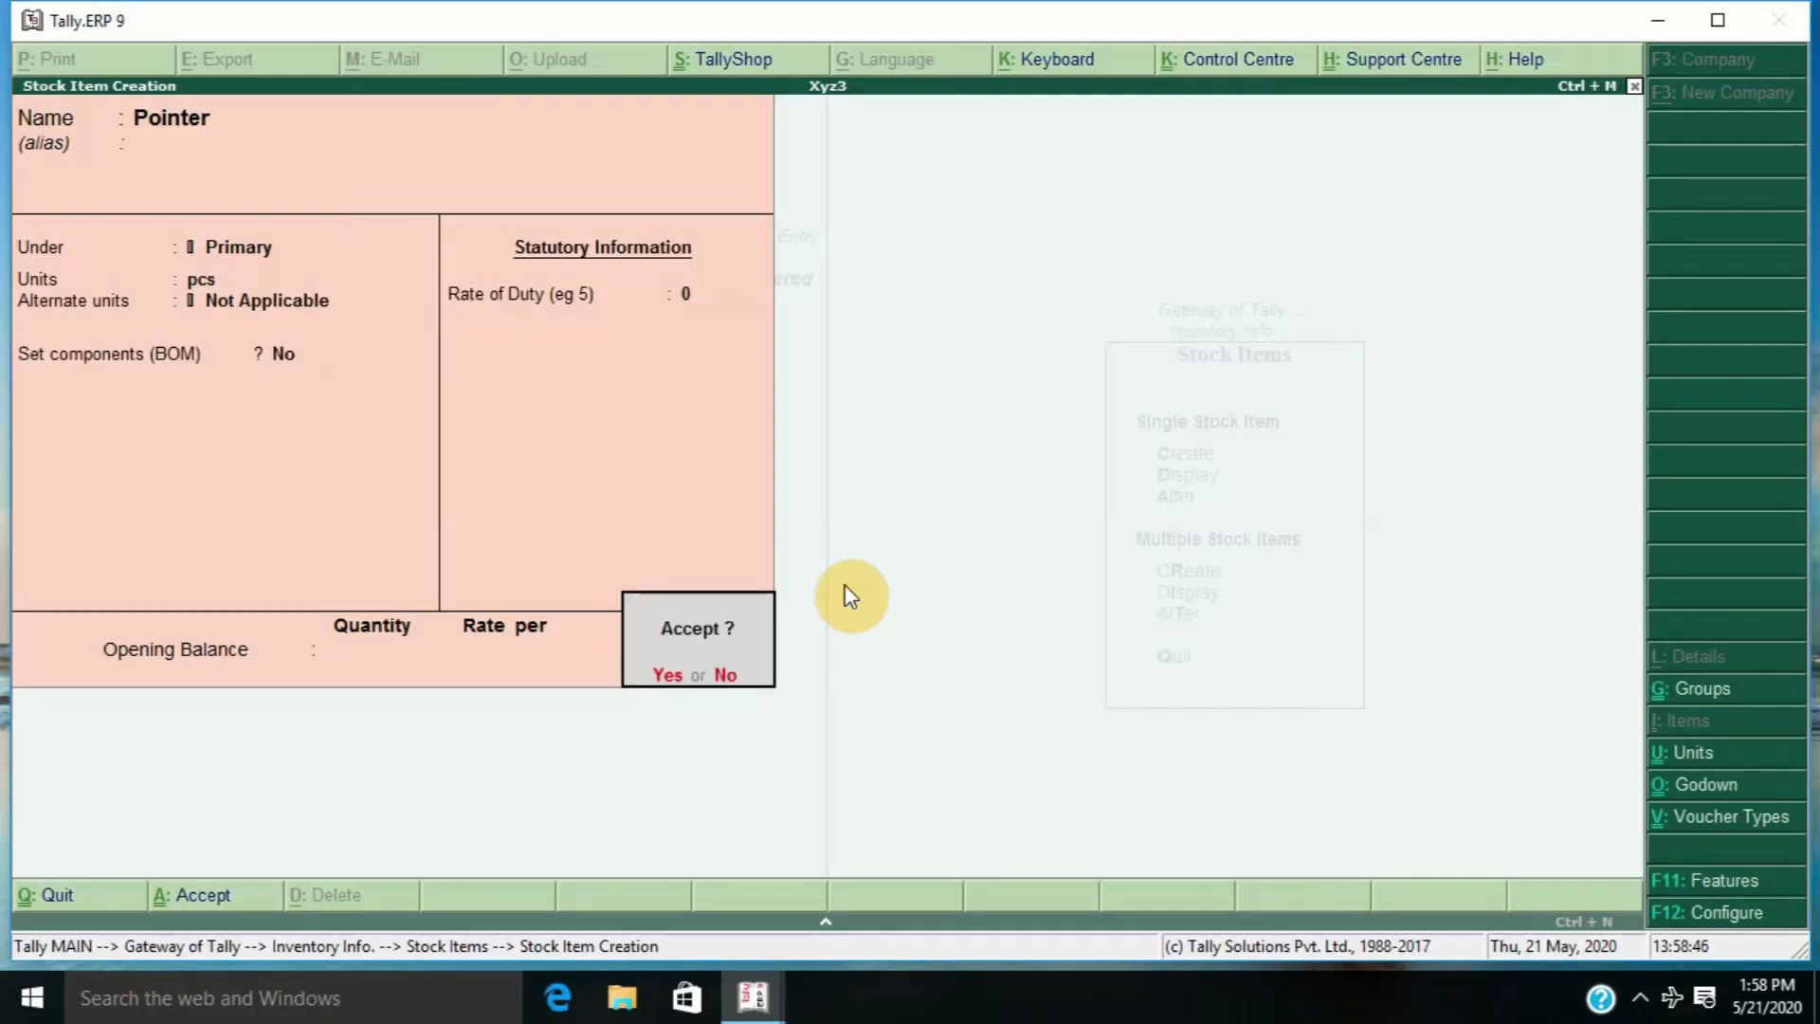
pyautogui.click(851, 596)
pyautogui.press('Escape')
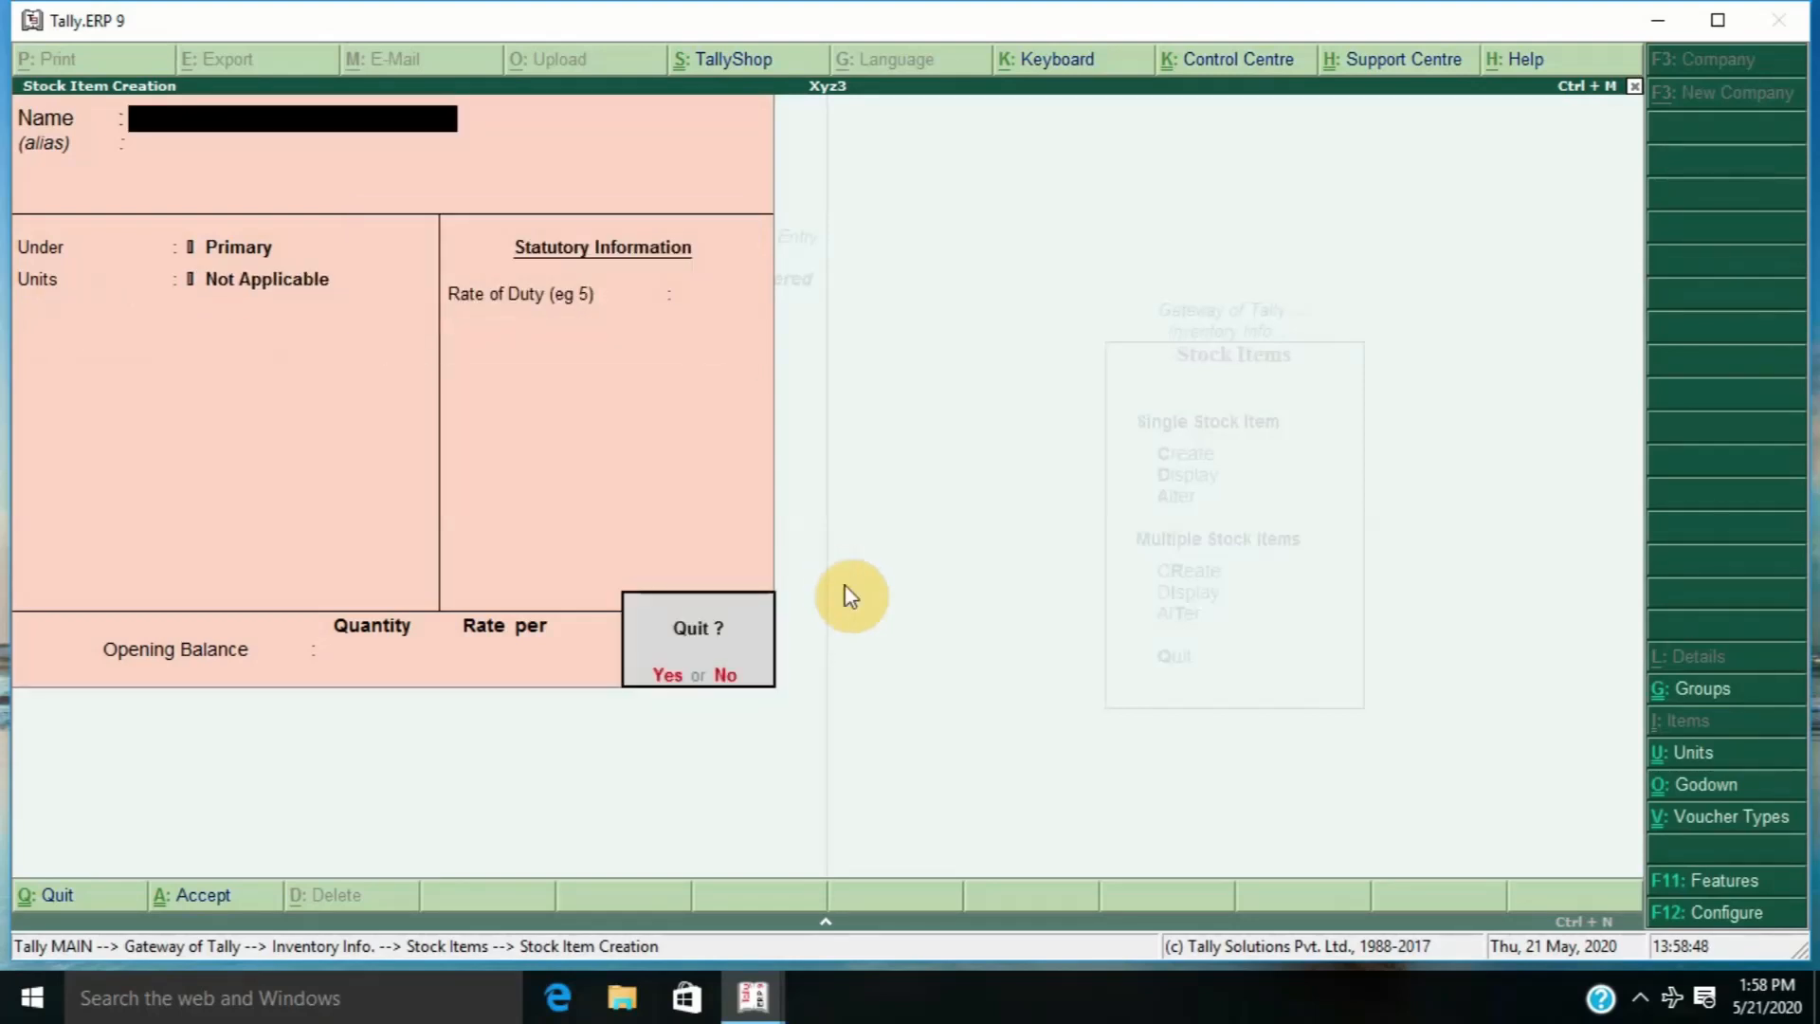
pyautogui.press('Return')
pyautogui.press('Escape')
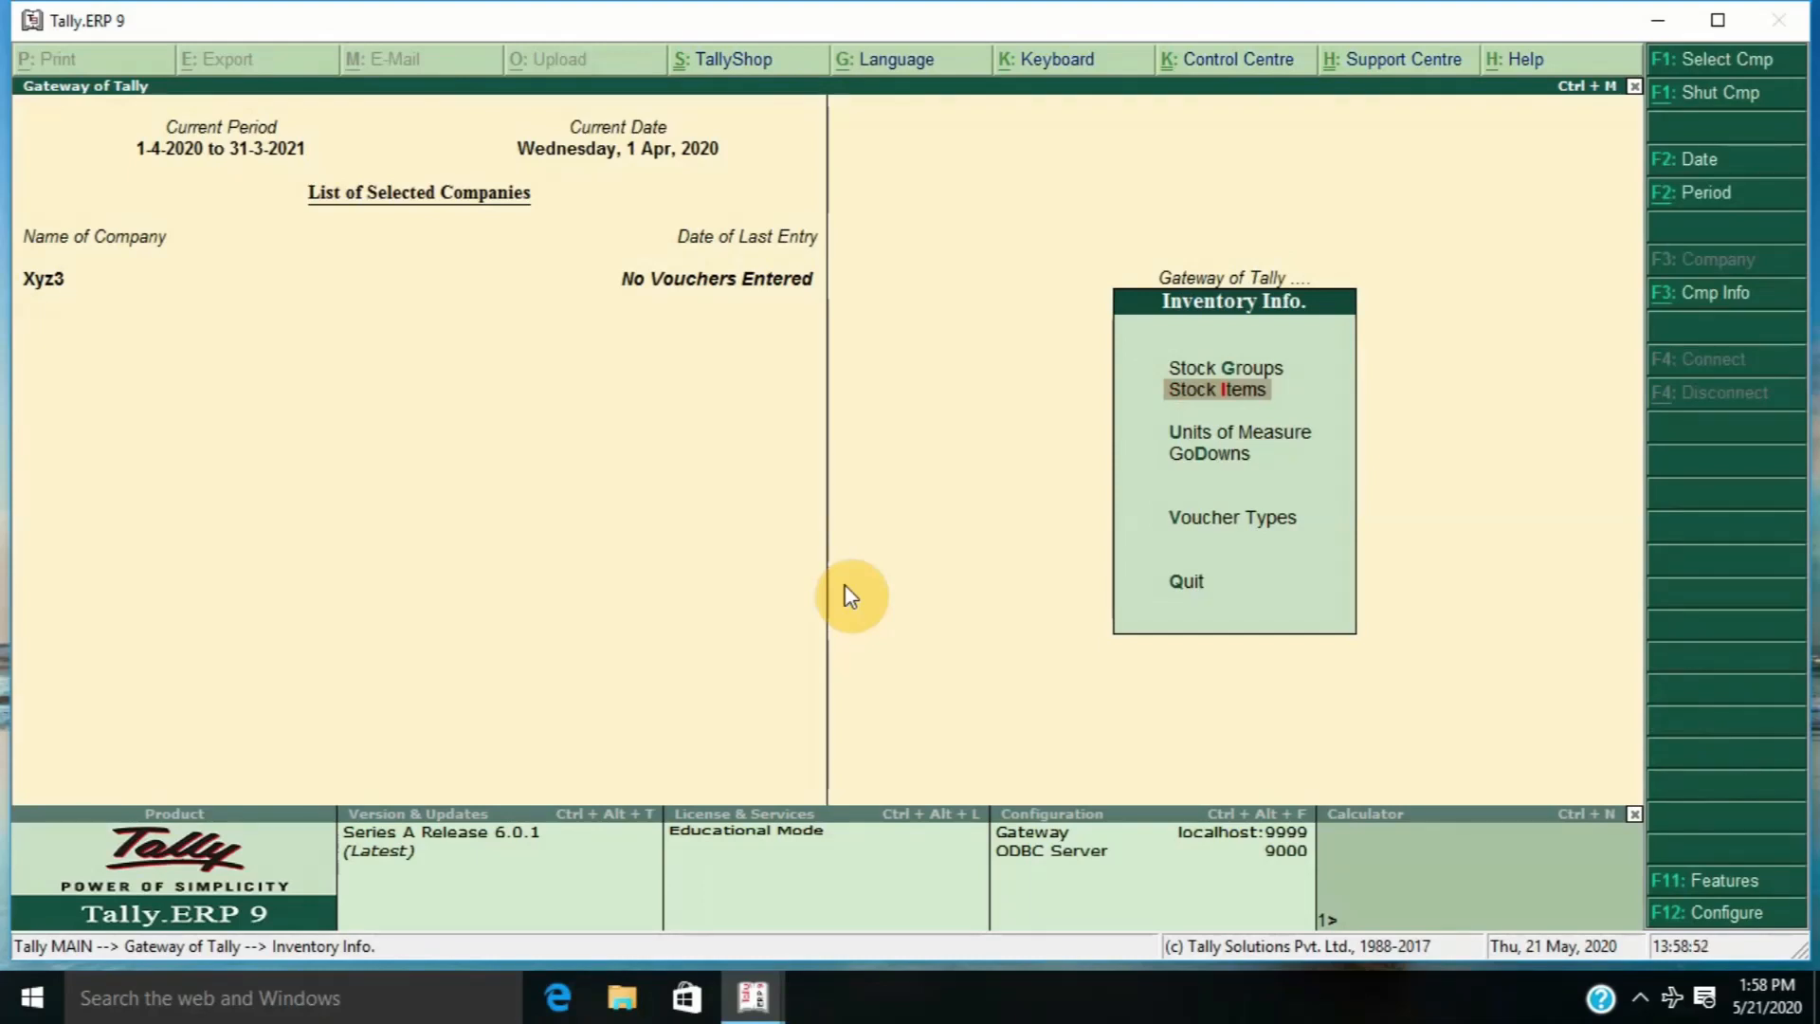
pyautogui.press('Escape')
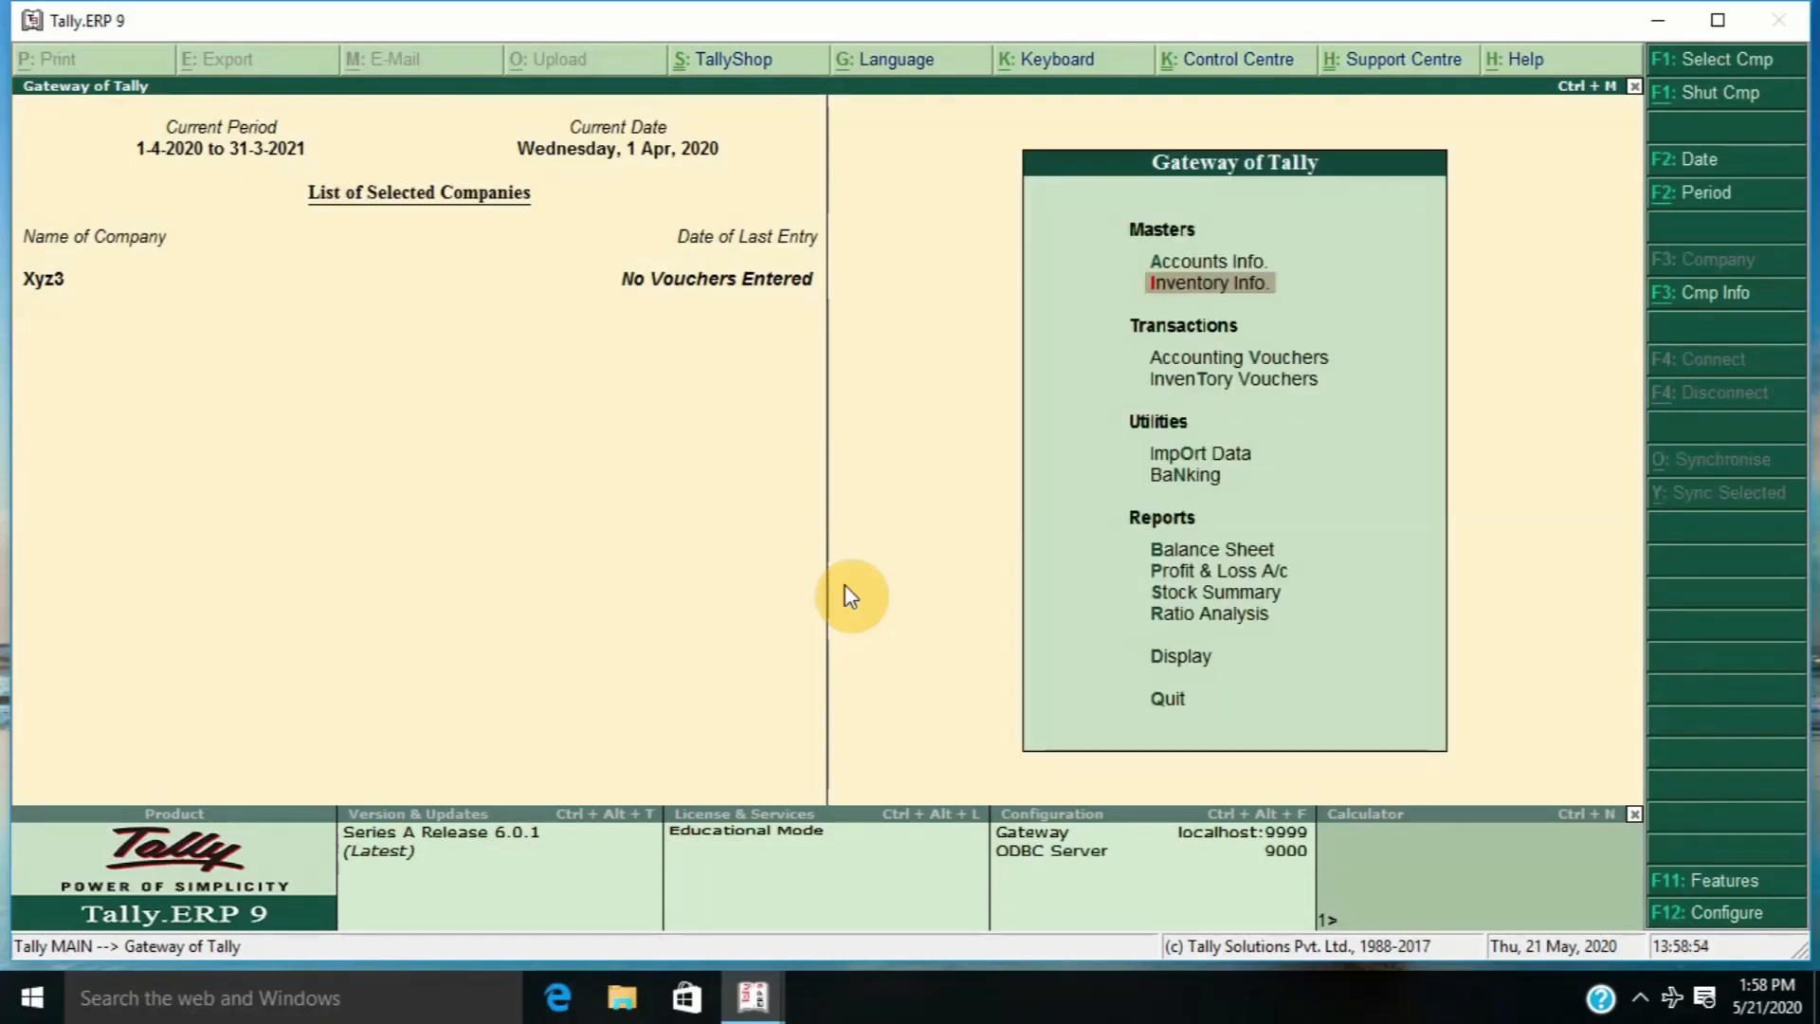
# - Start a new single ledger named Supplier Party without an alias
pyautogui.press('Up')
pyautogui.press('Return')
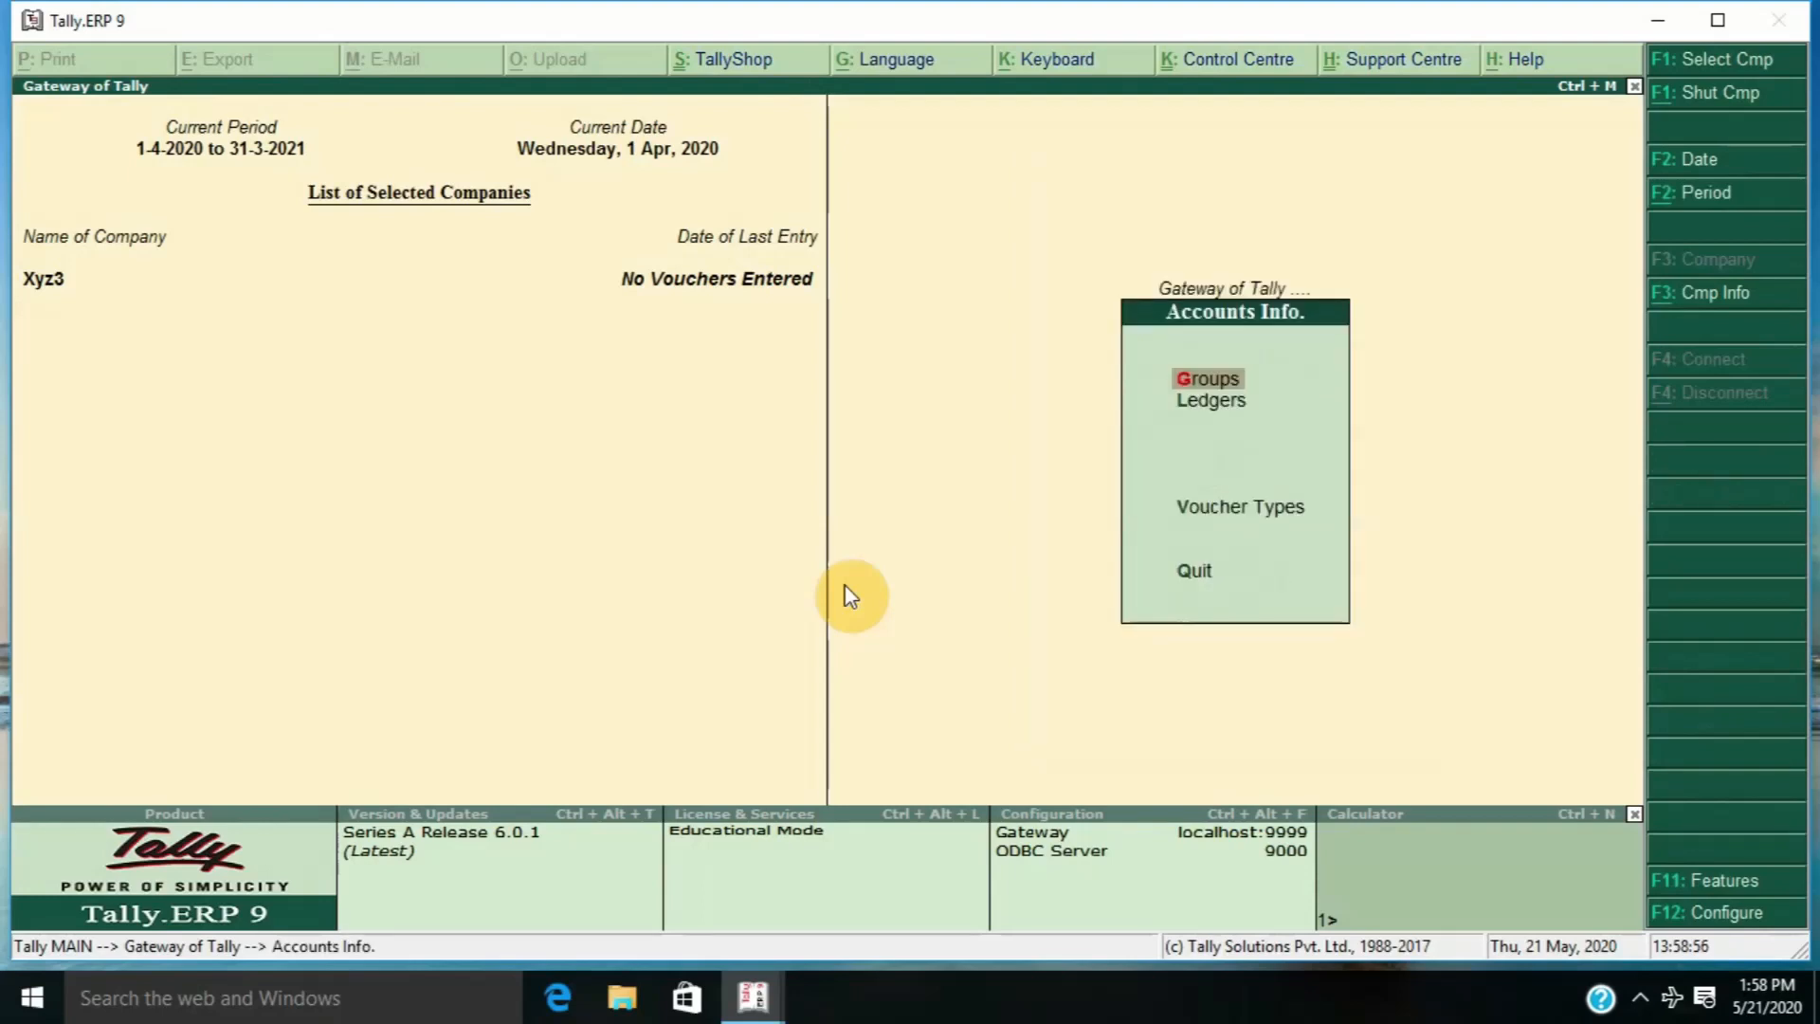
pyautogui.press('Down')
pyautogui.press('Return')
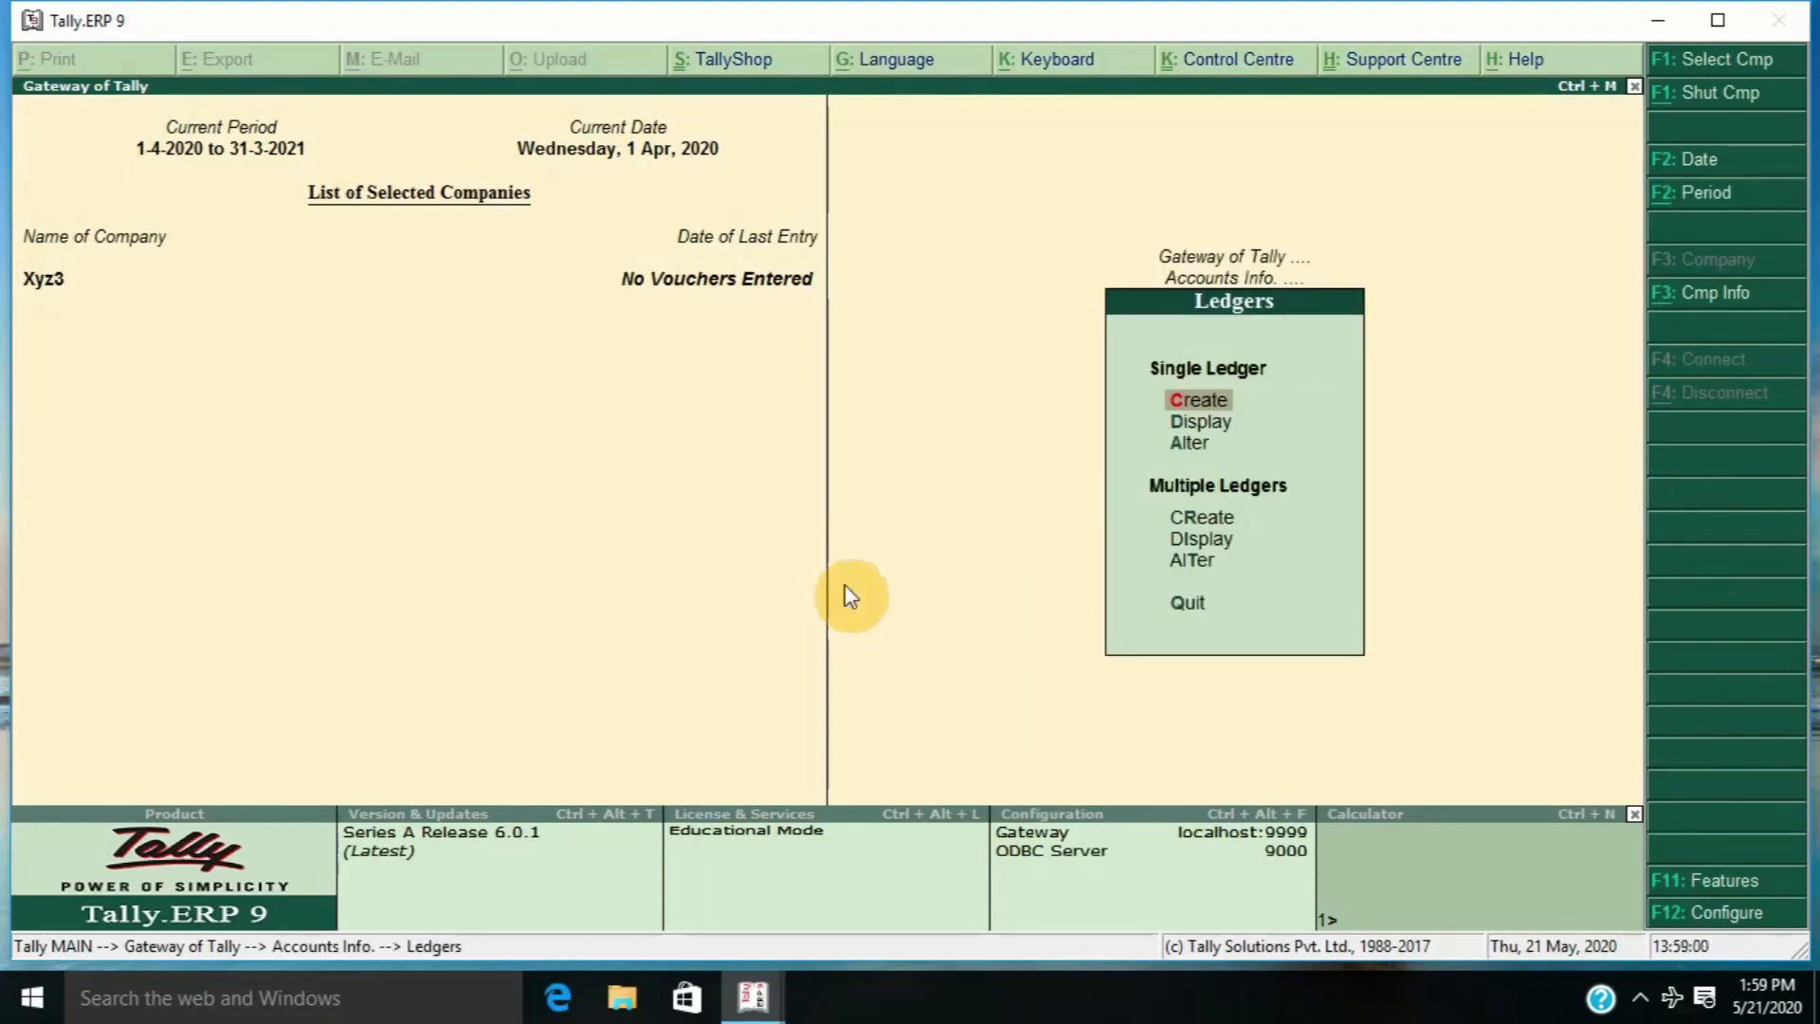
pyautogui.press('Return')
pyautogui.write('Su')
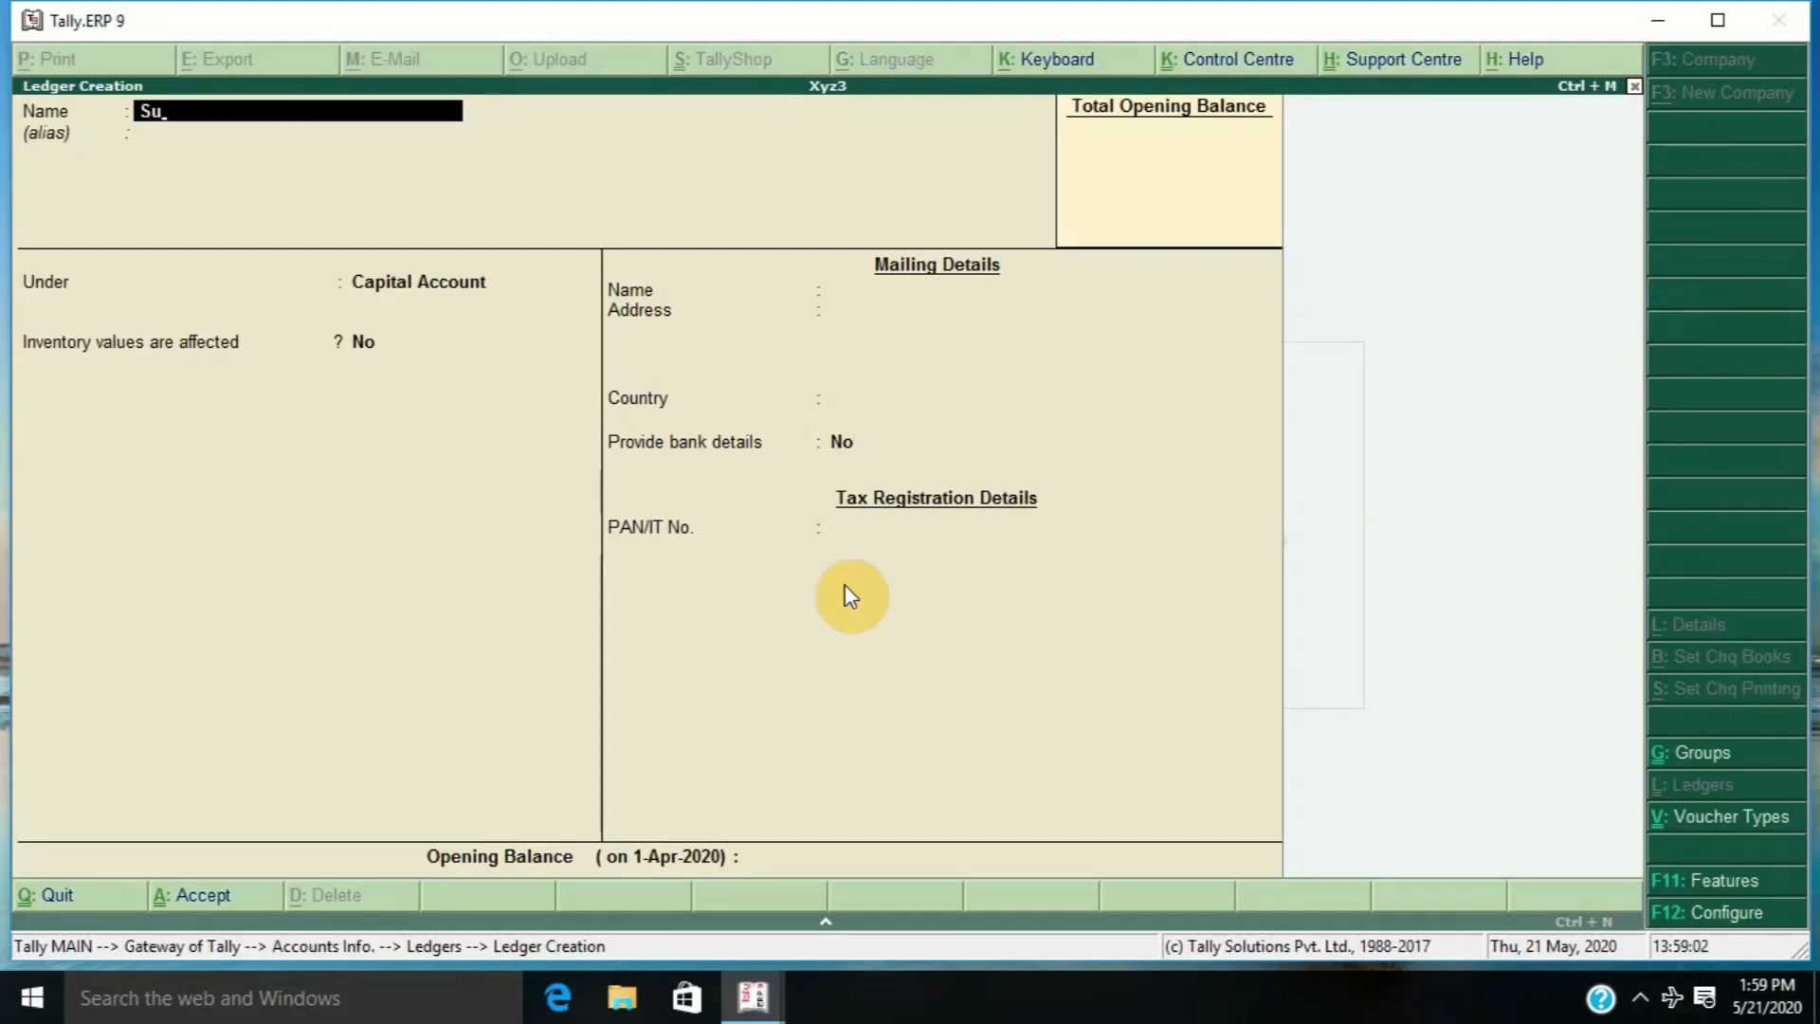
pyautogui.write('ppler')
pyautogui.press('BackSpace')
pyautogui.write('ier Party')
pyautogui.press('Return')
pyautogui.press('Return')
# - Put the Supplier Party ledger under Sundry Creditors, set bill-by-bill balances to No, keep the default mailing details and save it
pyautogui.write('S')
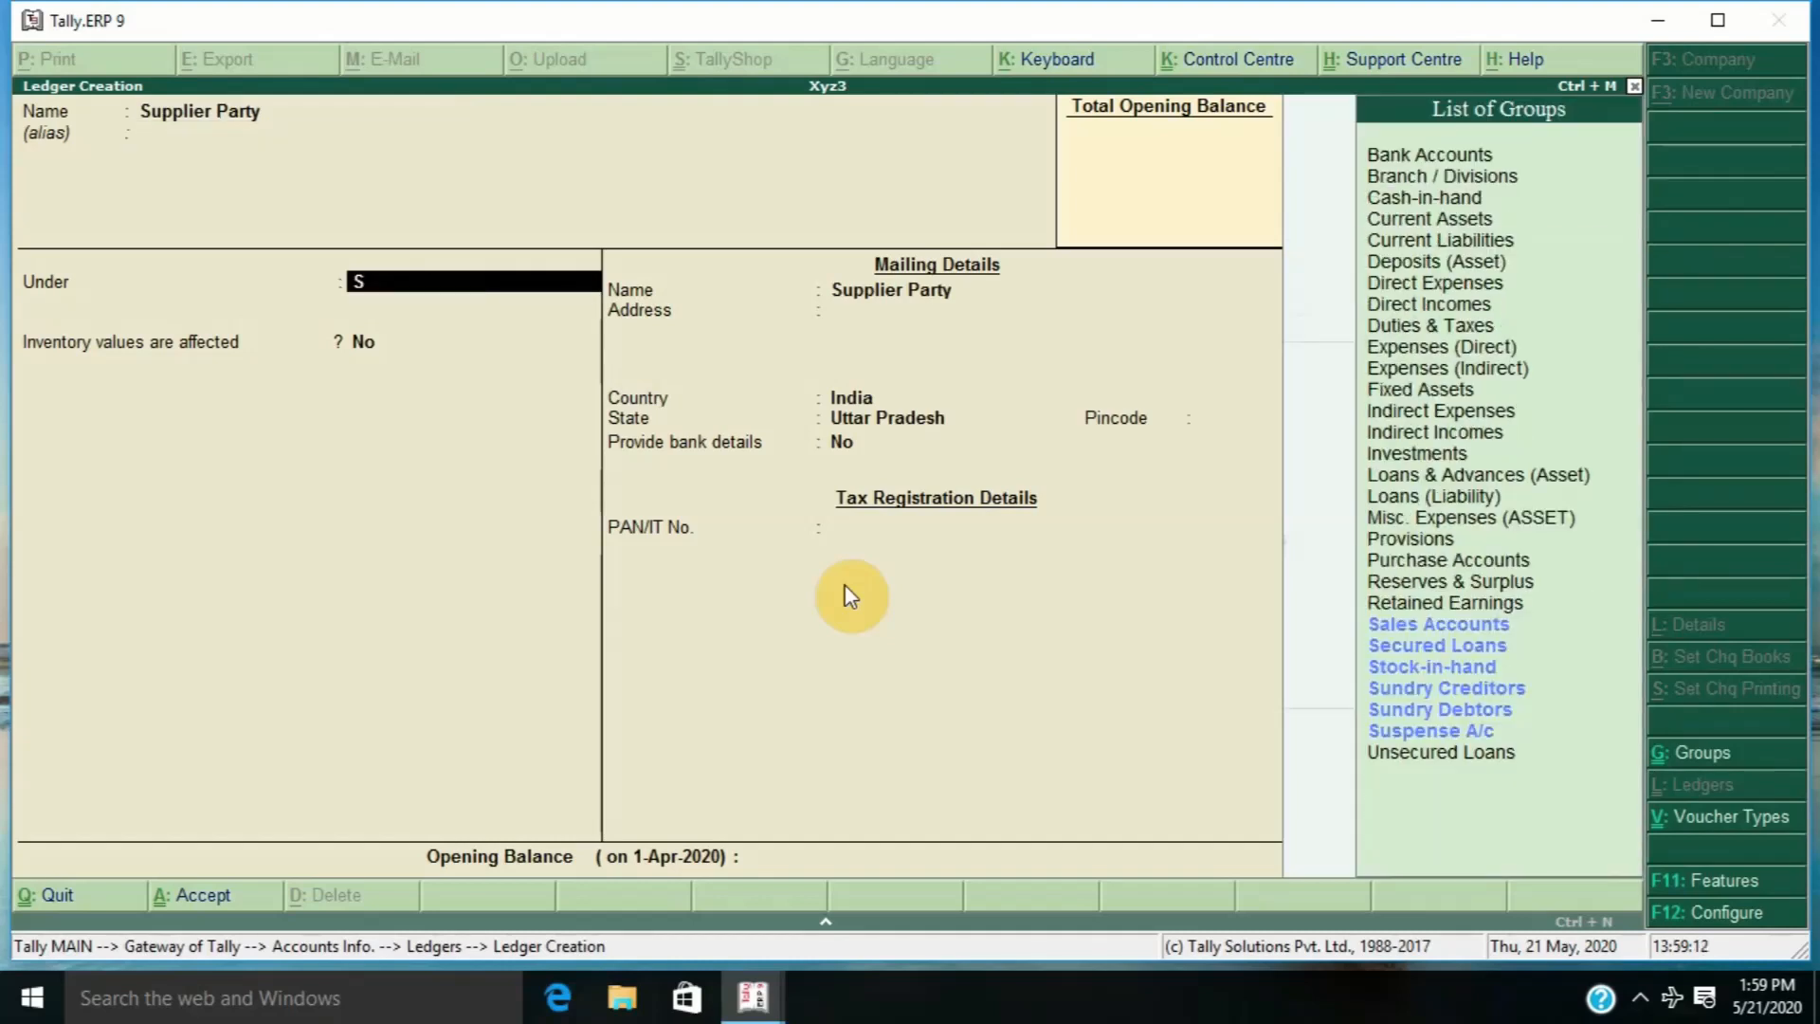
pyautogui.press('Down')
pyautogui.press('Down')
pyautogui.press('Up')
pyautogui.press('Up')
pyautogui.press('Return')
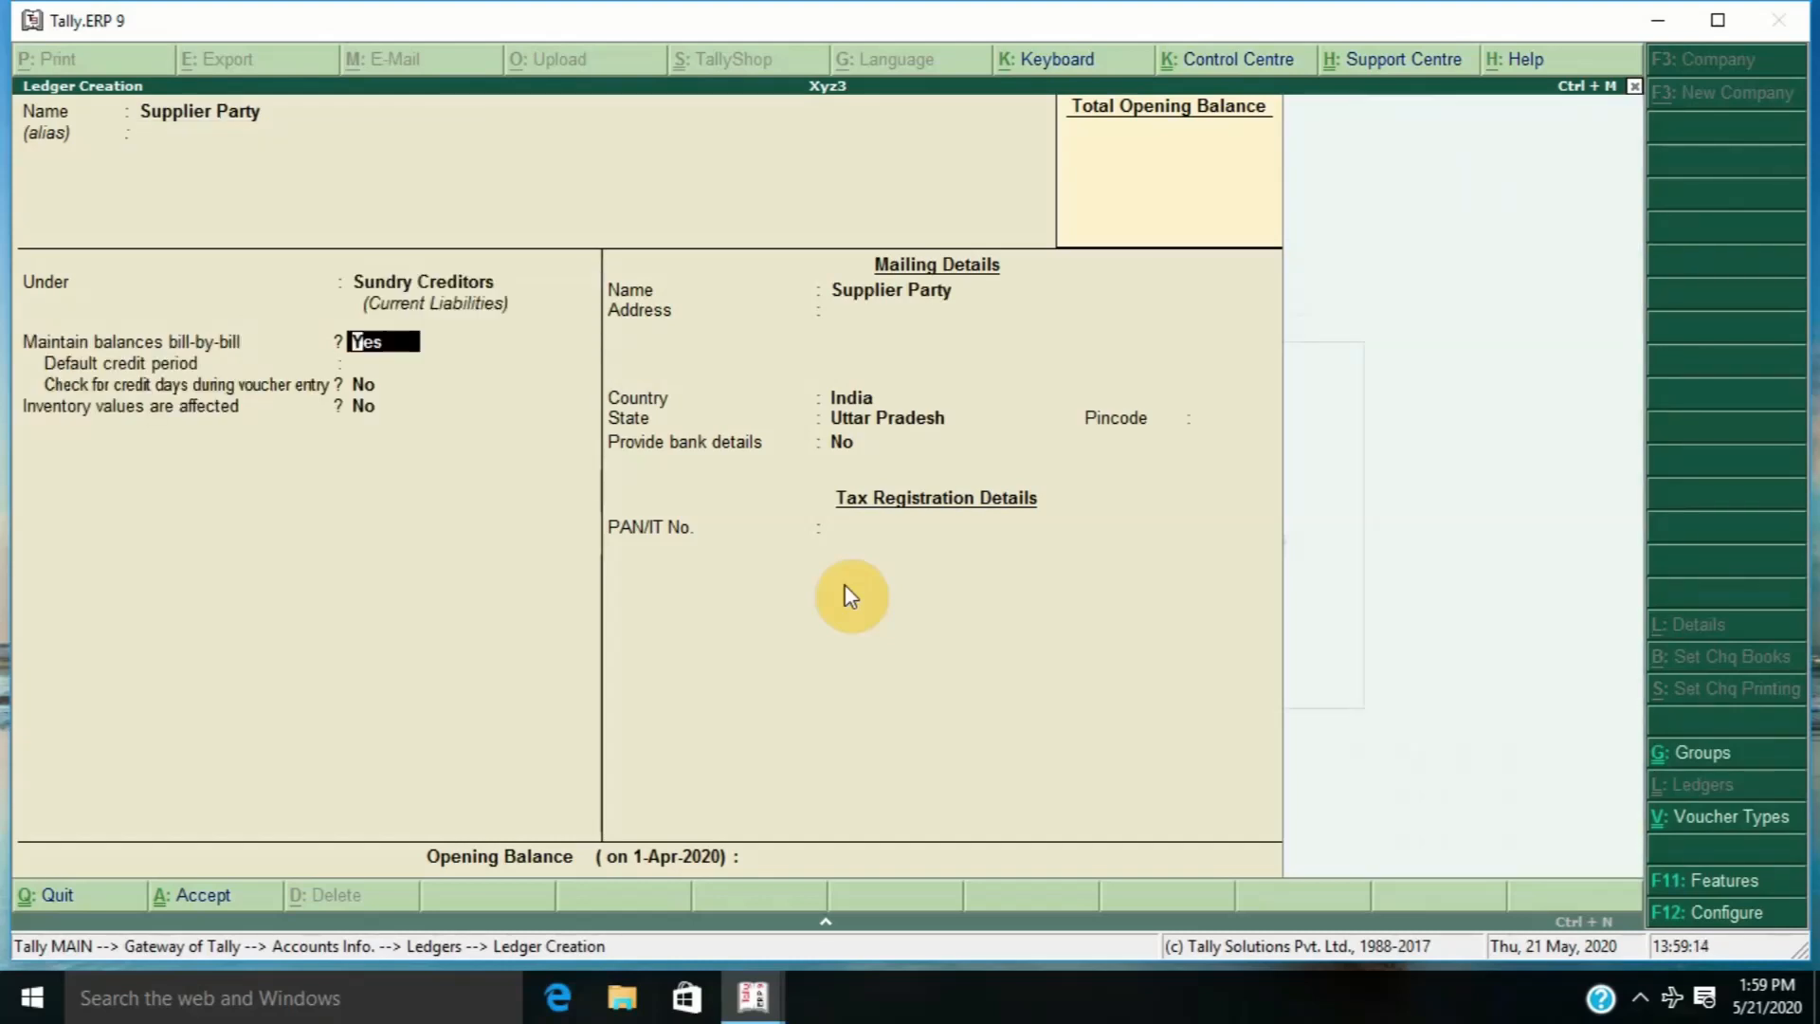
pyautogui.write('n')
pyautogui.press('Return')
pyautogui.press('Return')
pyautogui.press('Return')
pyautogui.press('Return')
pyautogui.press('Return')
pyautogui.press('Return')
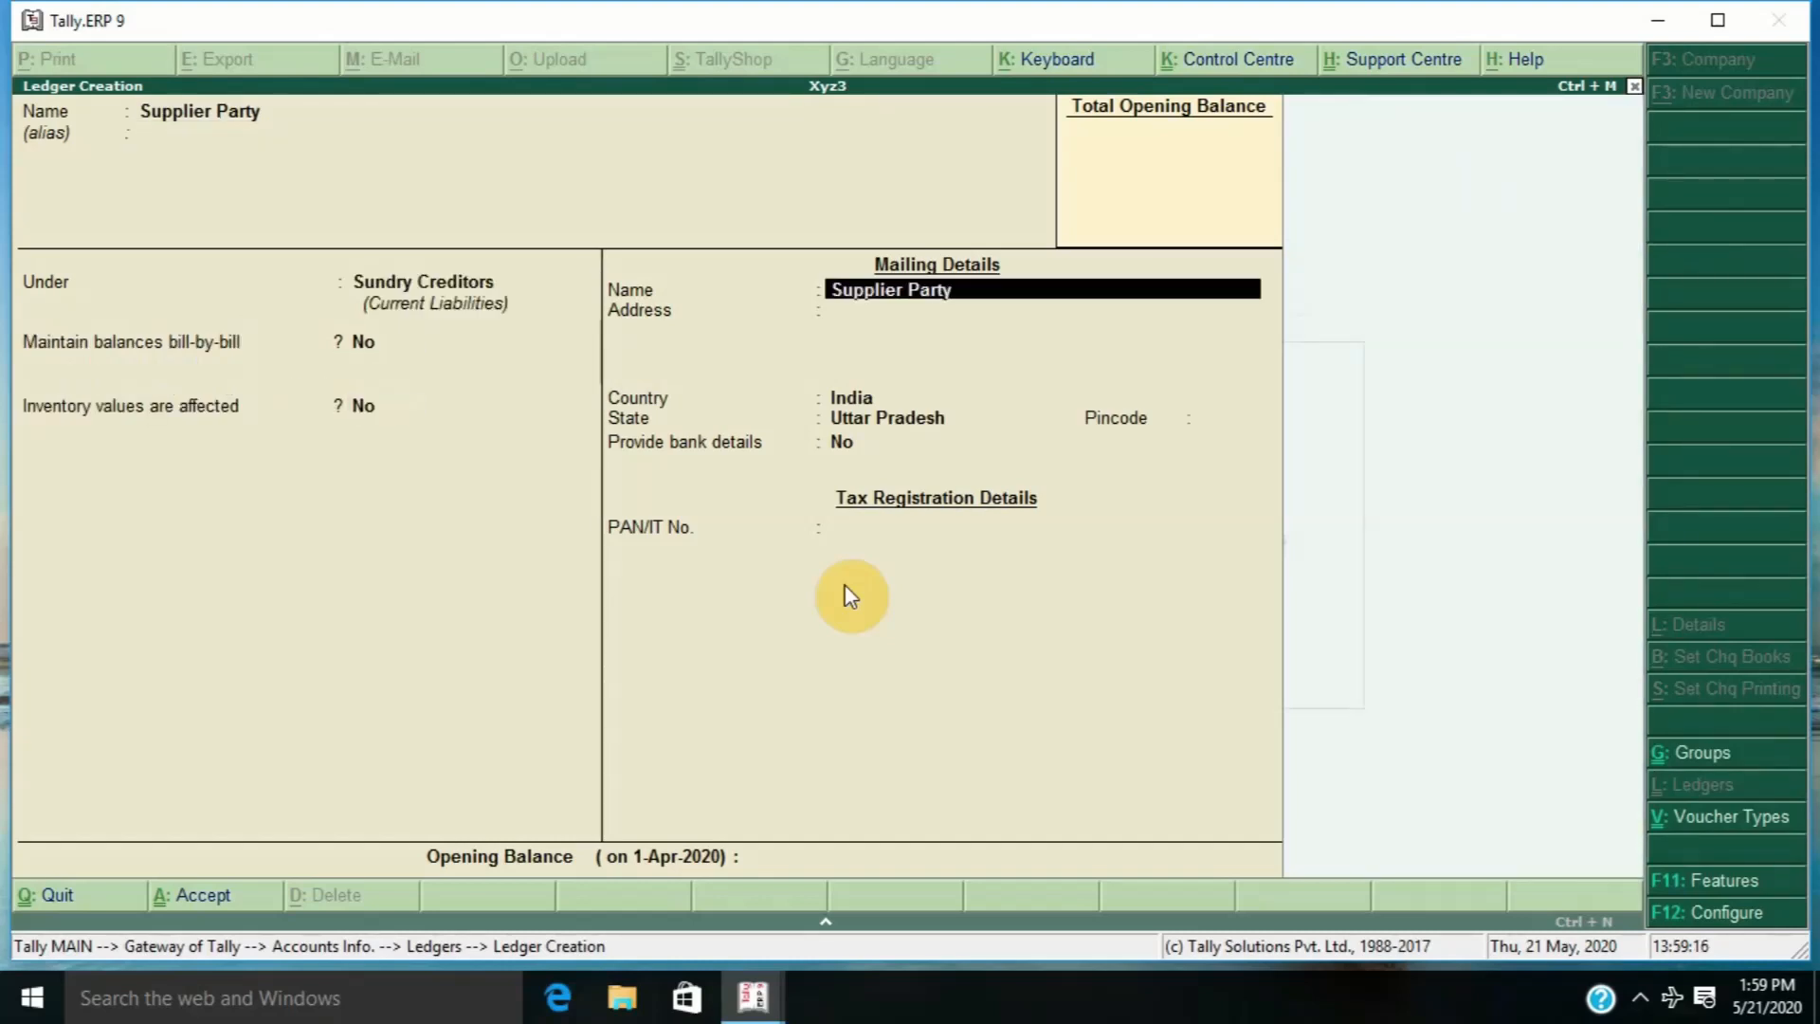
pyautogui.press('Return')
pyautogui.press('Return')
pyautogui.press('Return')
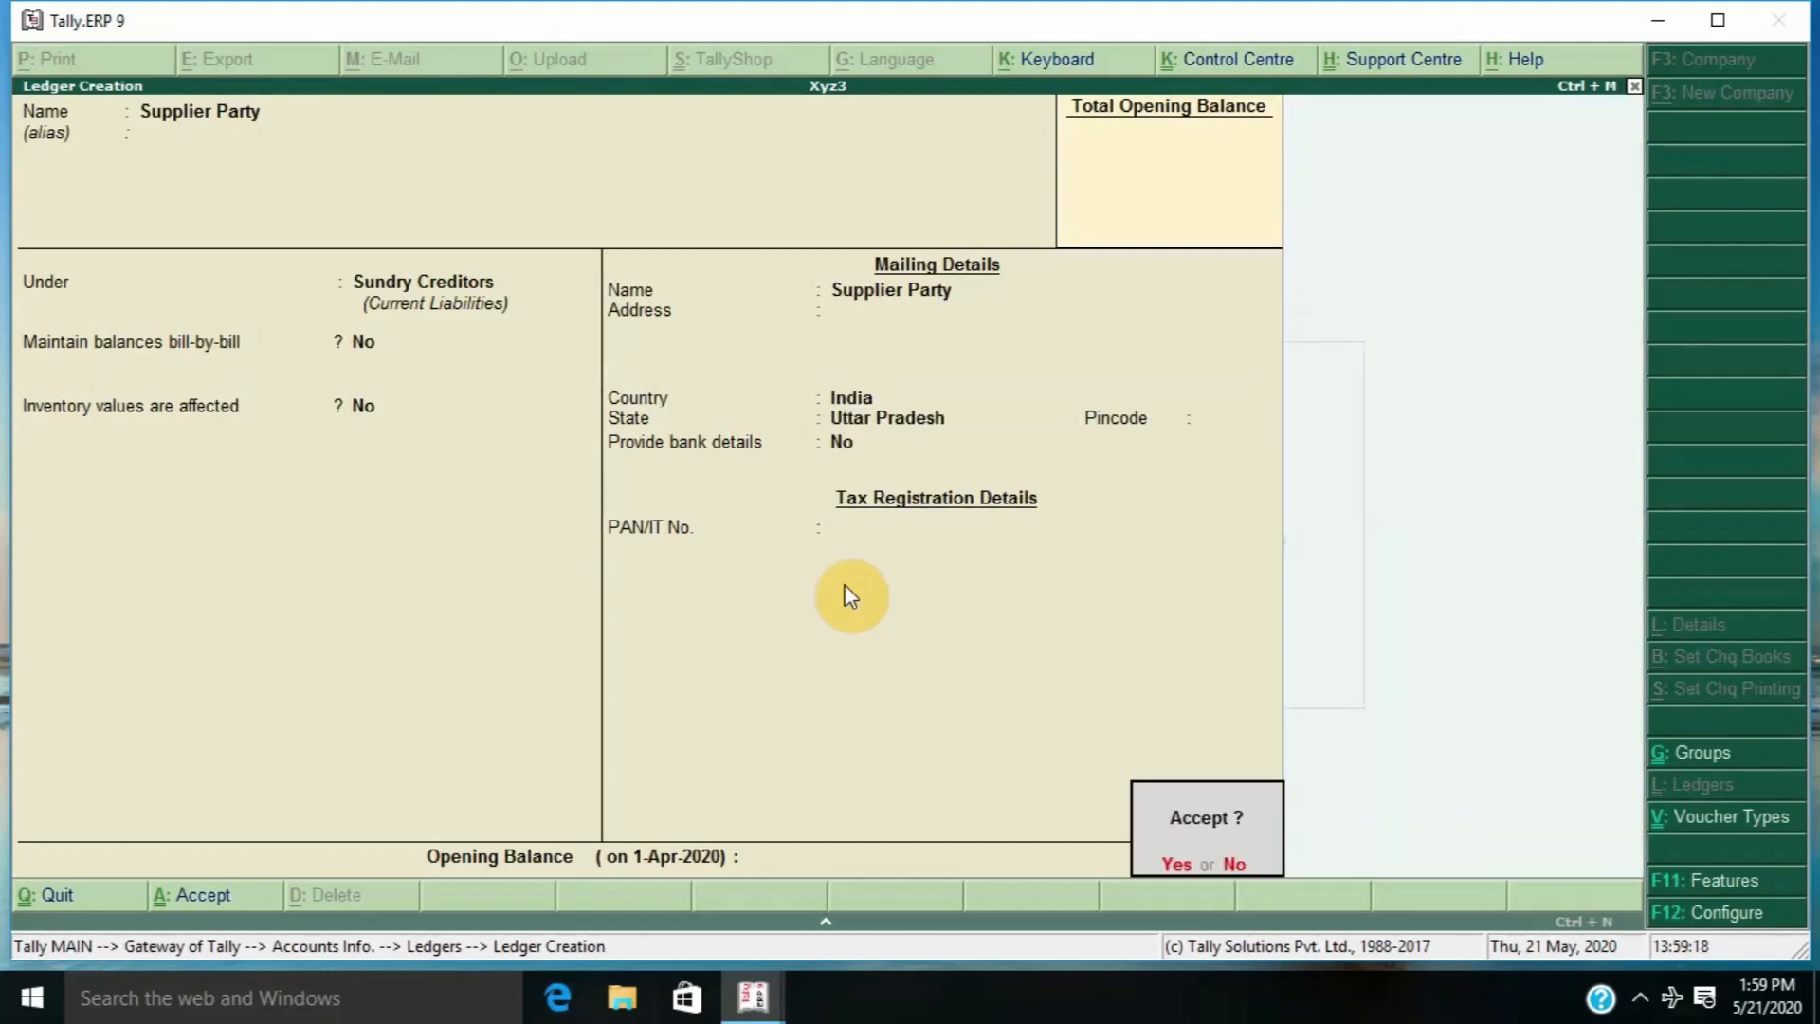
pyautogui.press('Return')
# - Create a ledger named Purchase under Purchase Accounts with inventory values affected, and return to the Gateway of Tally
pyautogui.write('Pu')
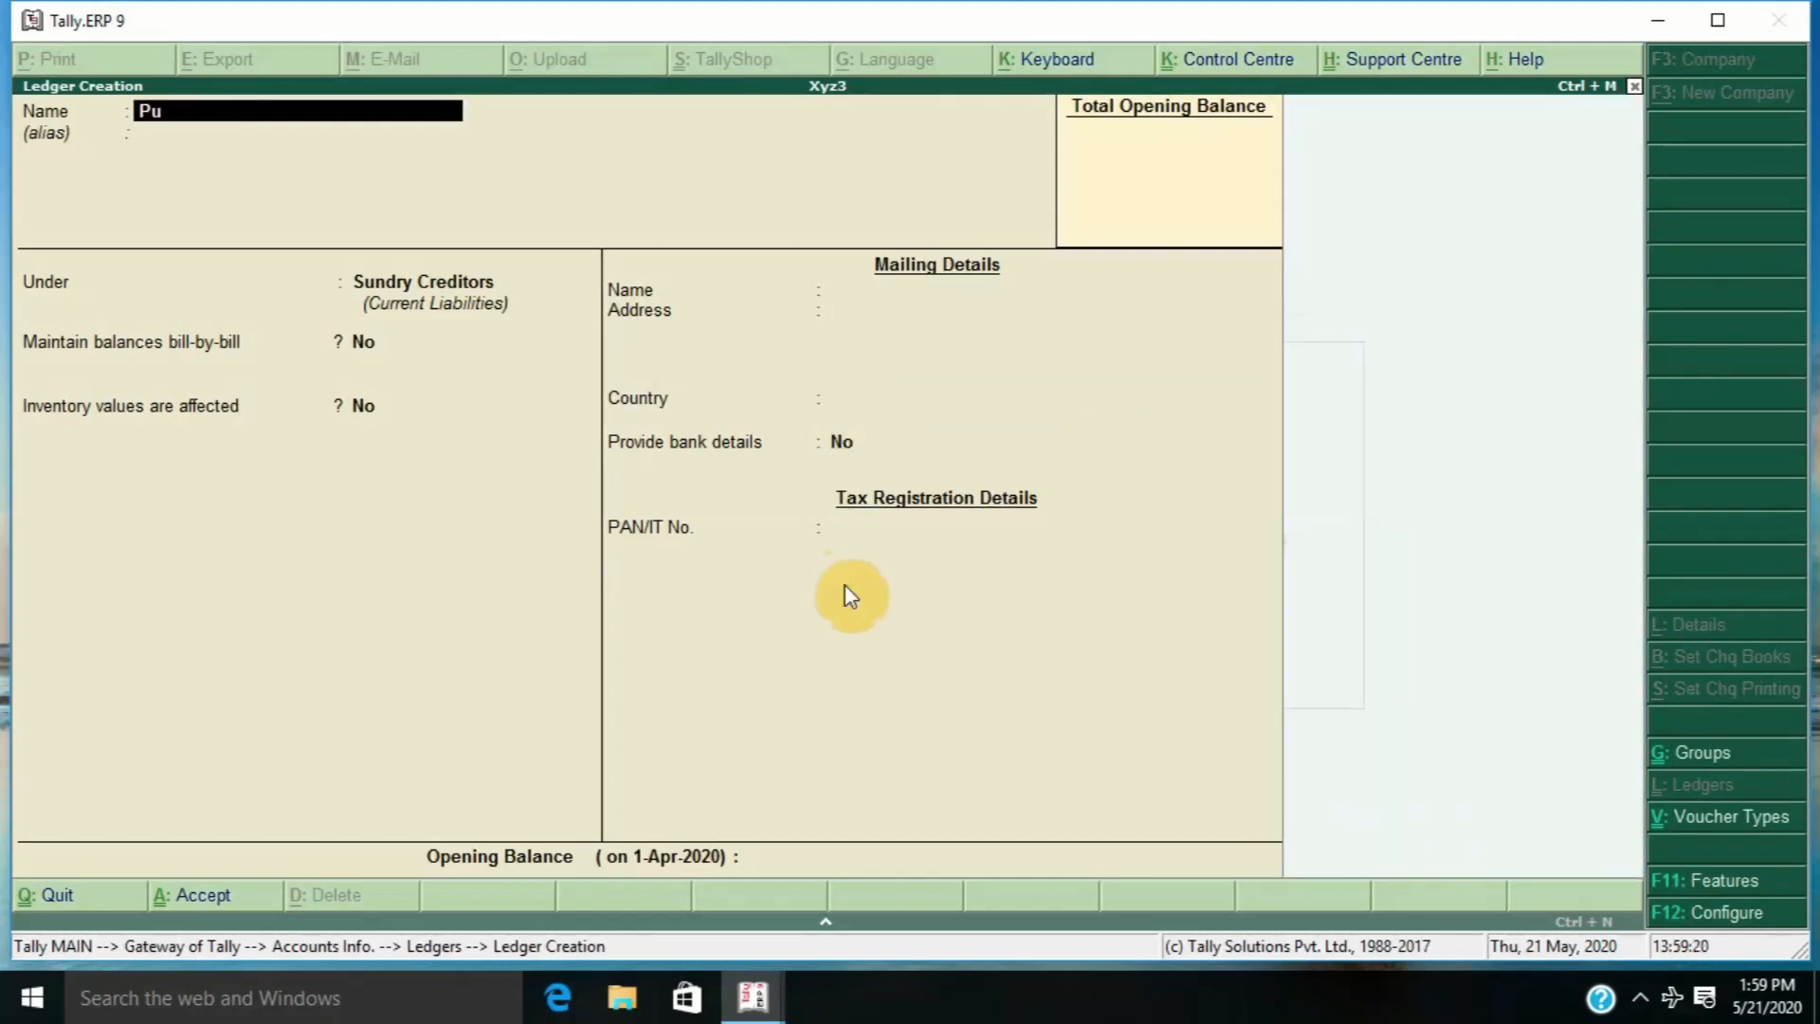
pyautogui.write('rchase')
pyautogui.press('Return')
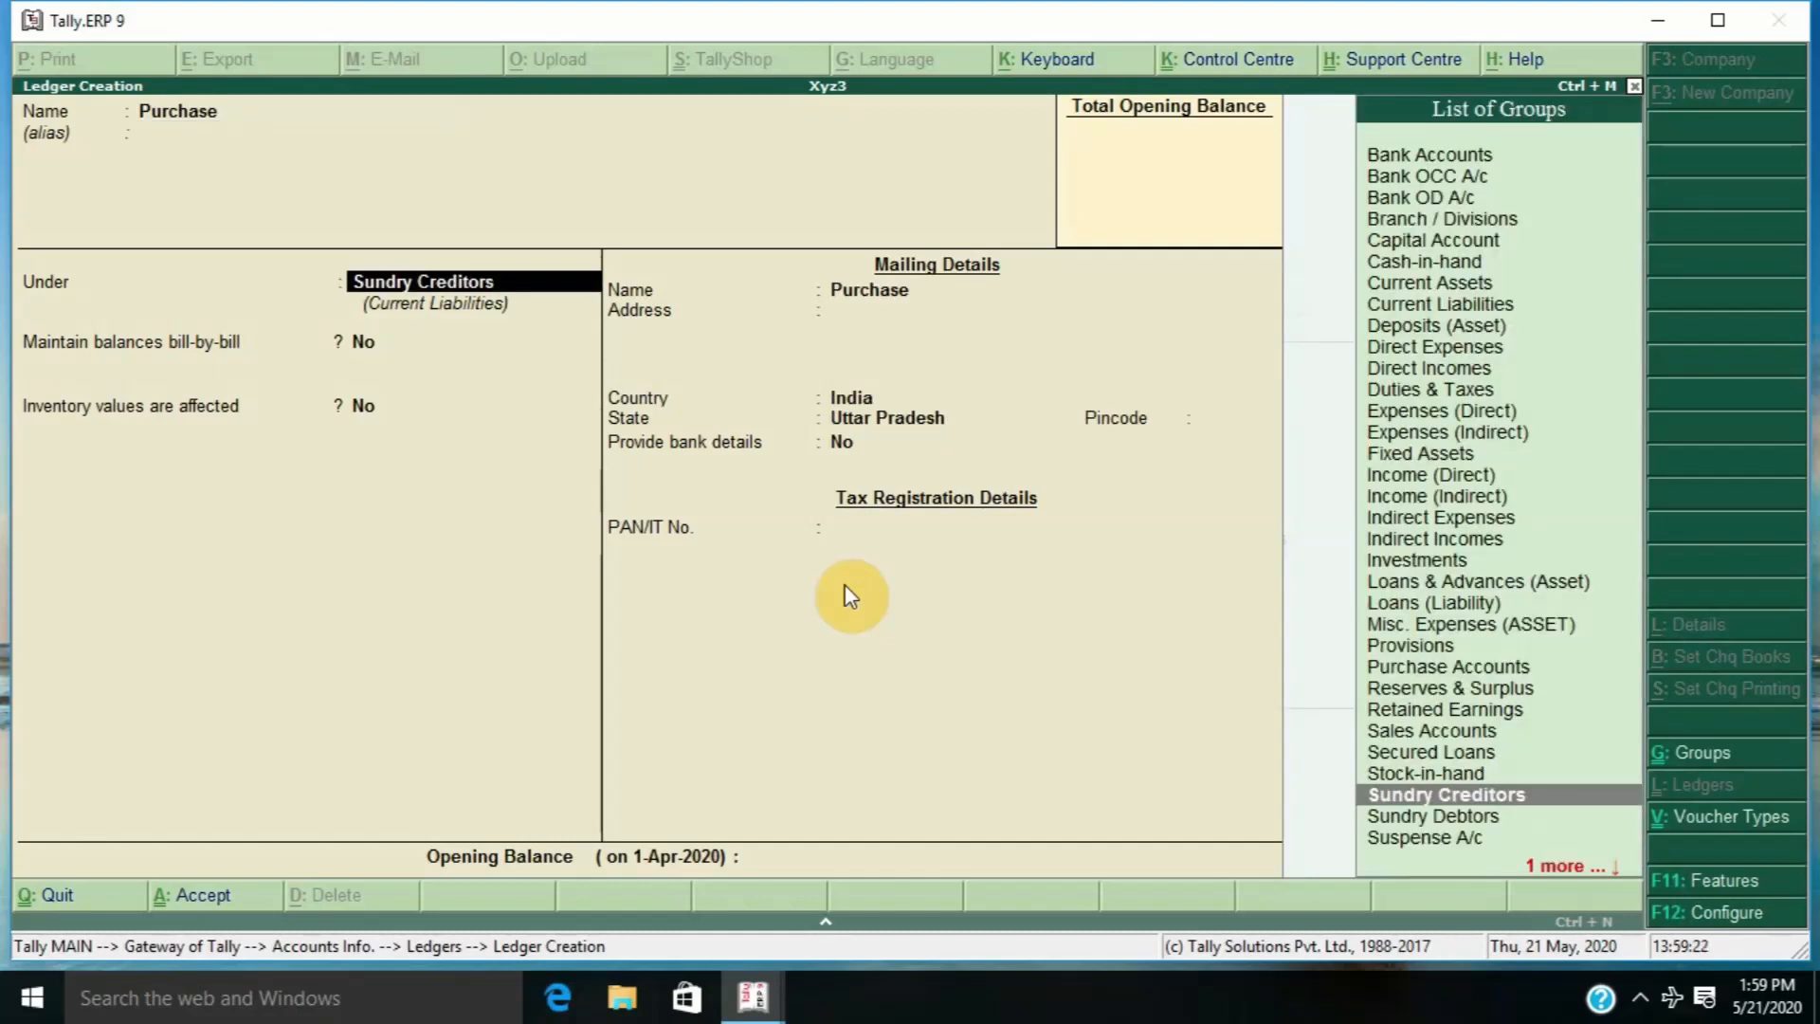
pyautogui.write('P')
pyautogui.press('Down')
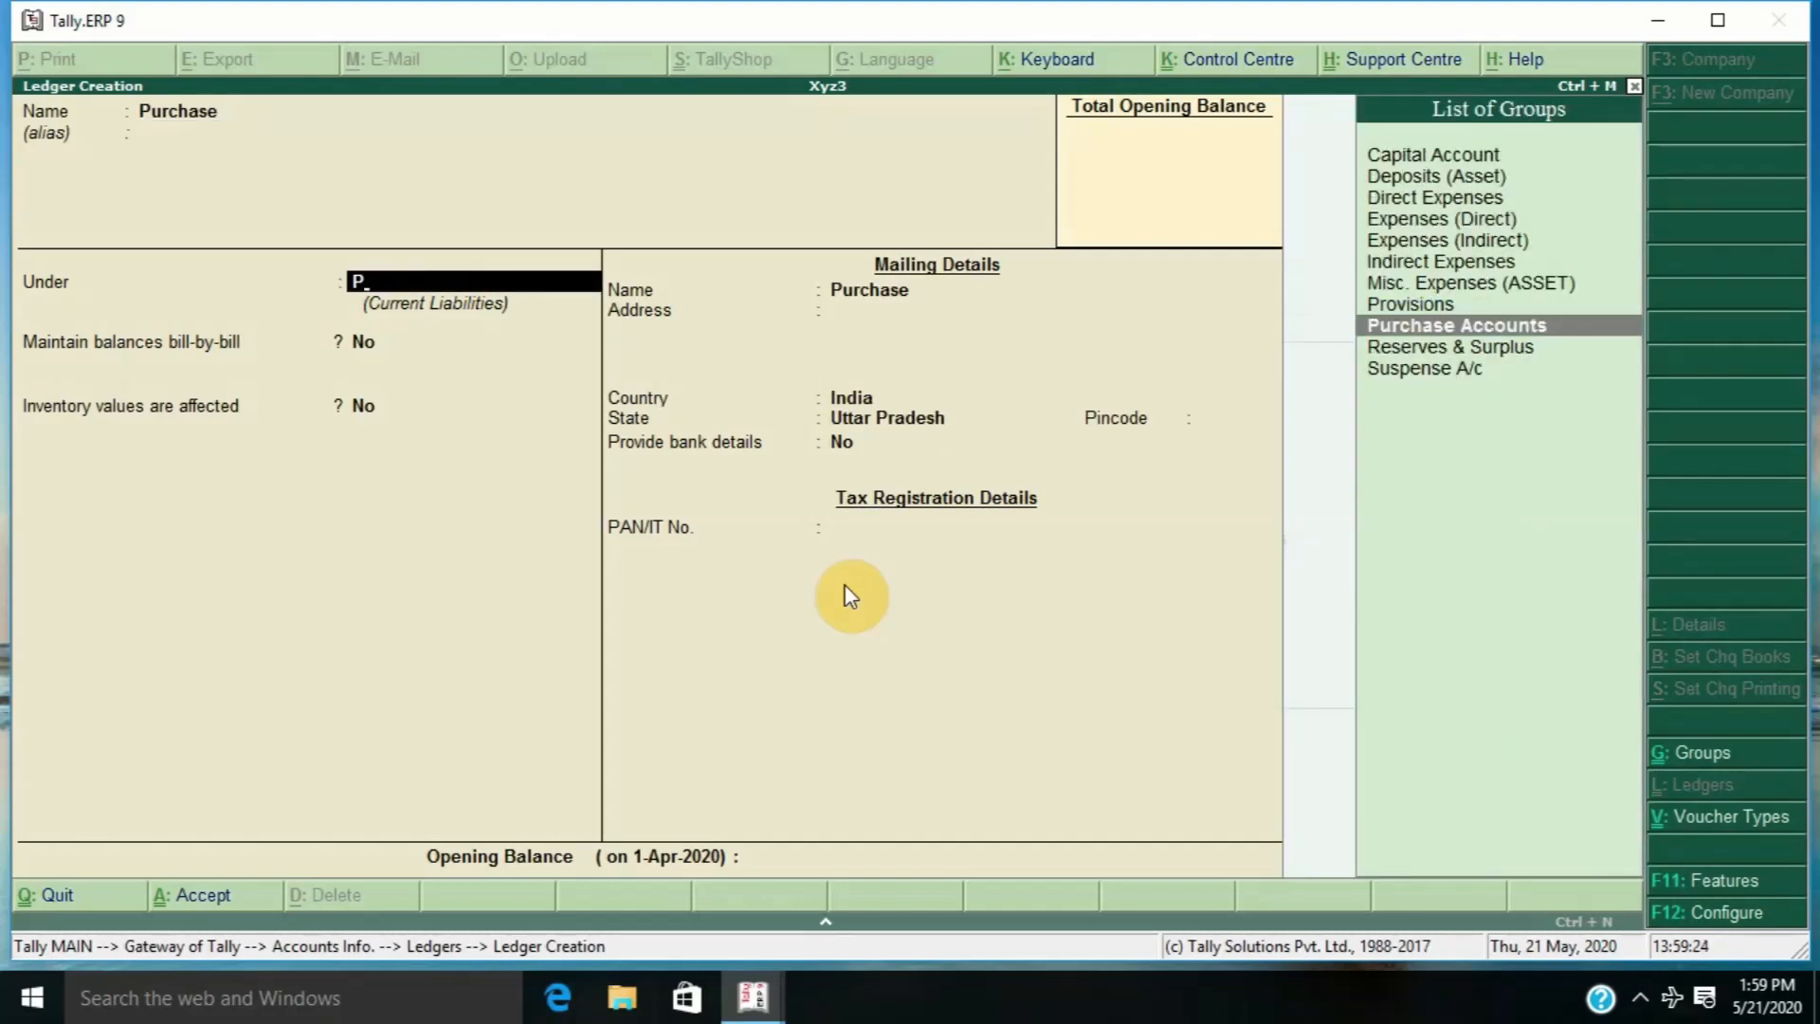
pyautogui.press('Return')
pyautogui.press('Return')
pyautogui.press('Return')
pyautogui.press('Return')
pyautogui.press('Return')
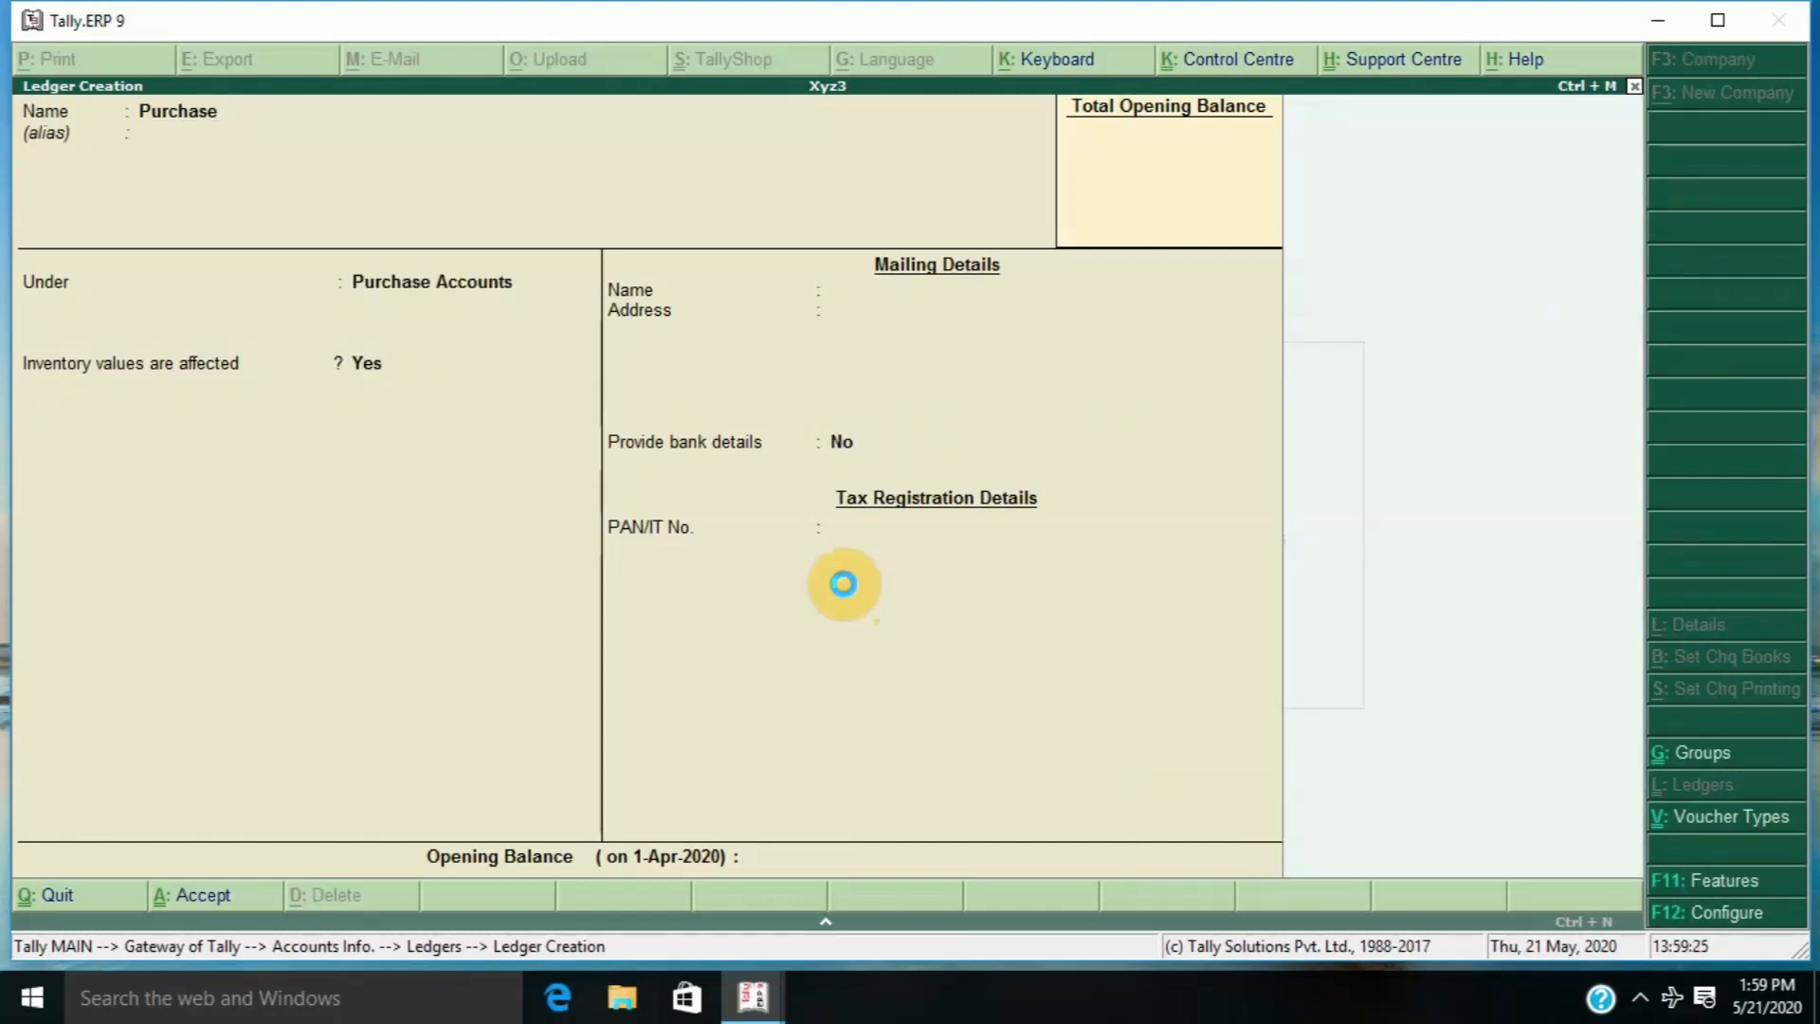
pyautogui.press('Escape')
pyautogui.press('Return')
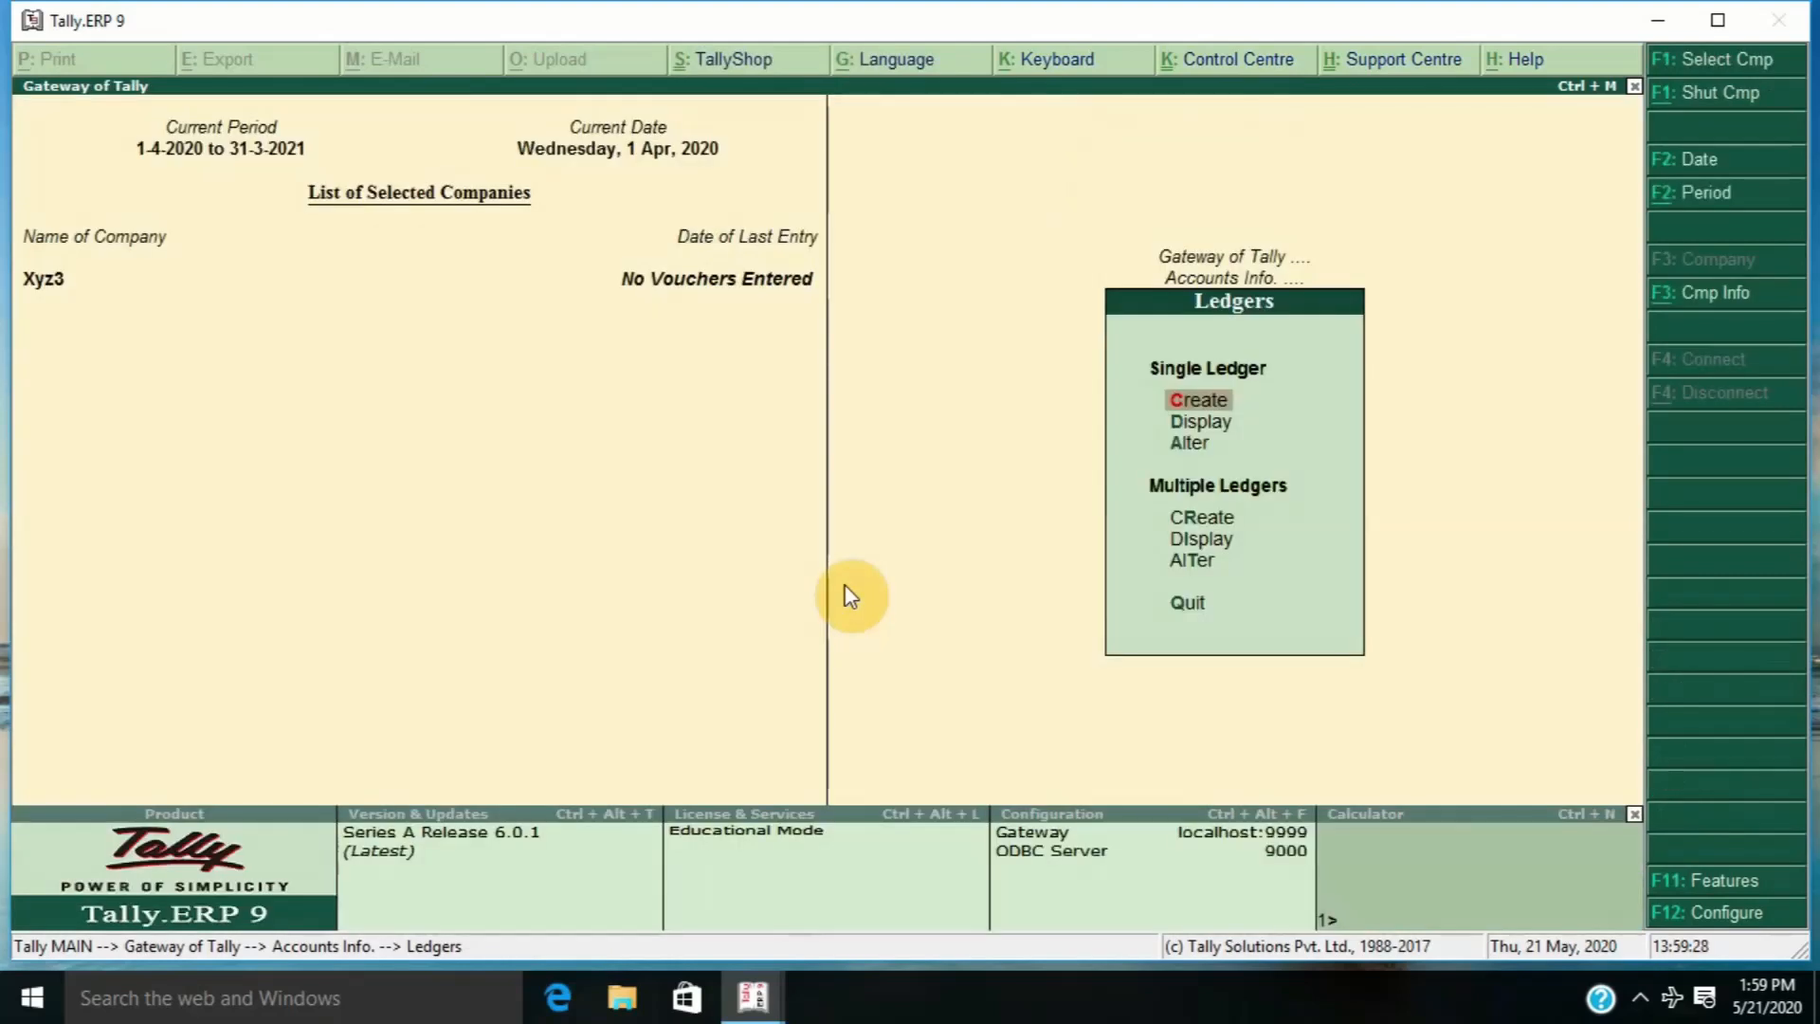
pyautogui.press('Escape')
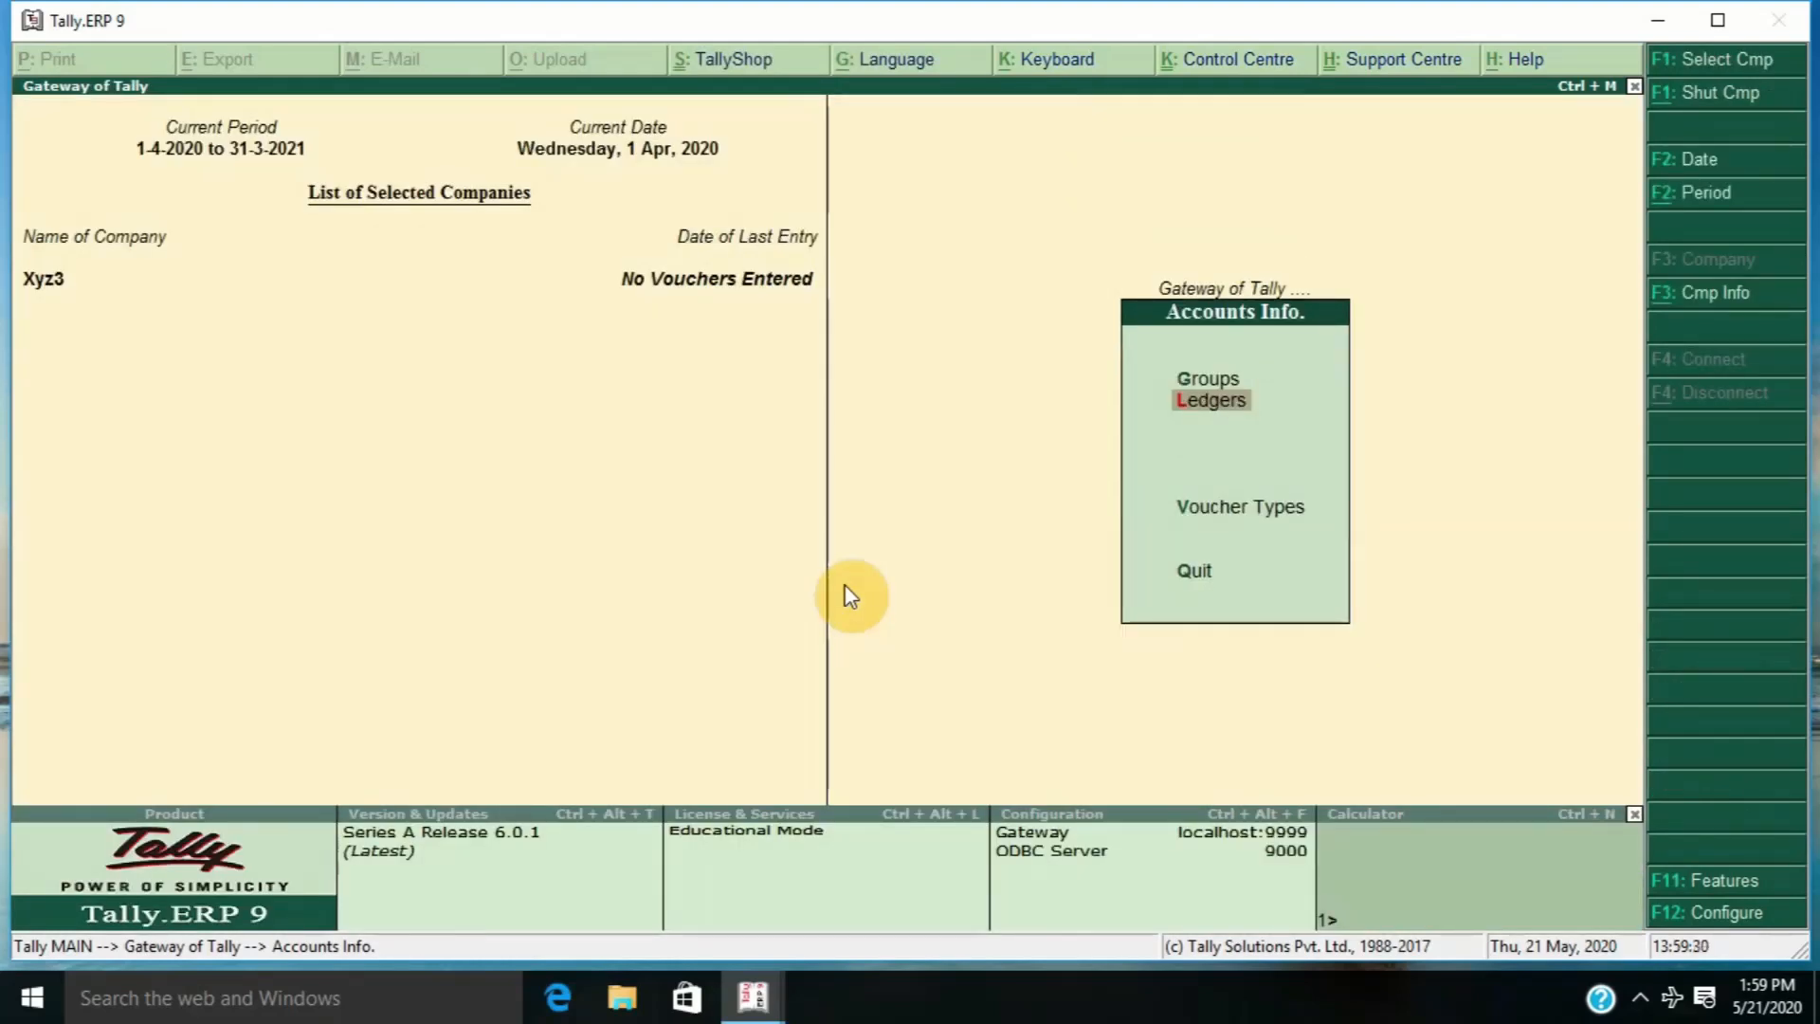
pyautogui.press('Escape')
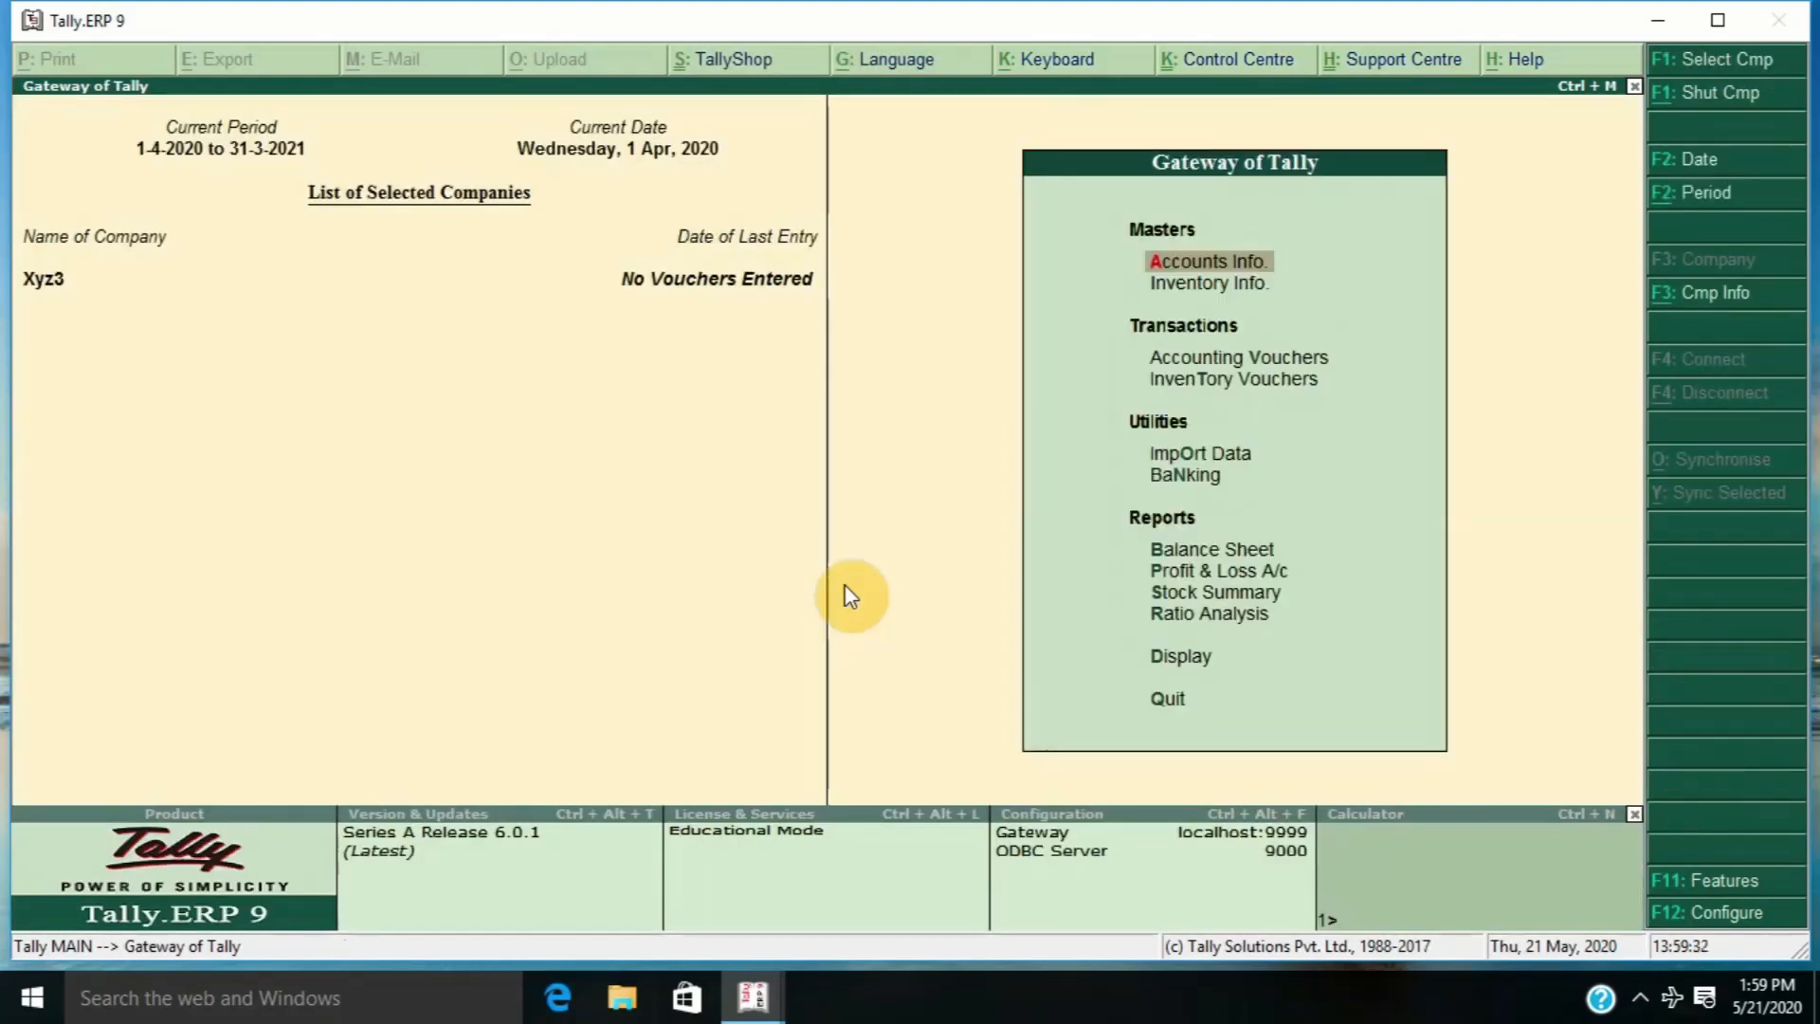
# - Start a purchase voucher with supplier invoice number 123, dated 1-Apr-2020
pyautogui.press('Down')
pyautogui.press('Down')
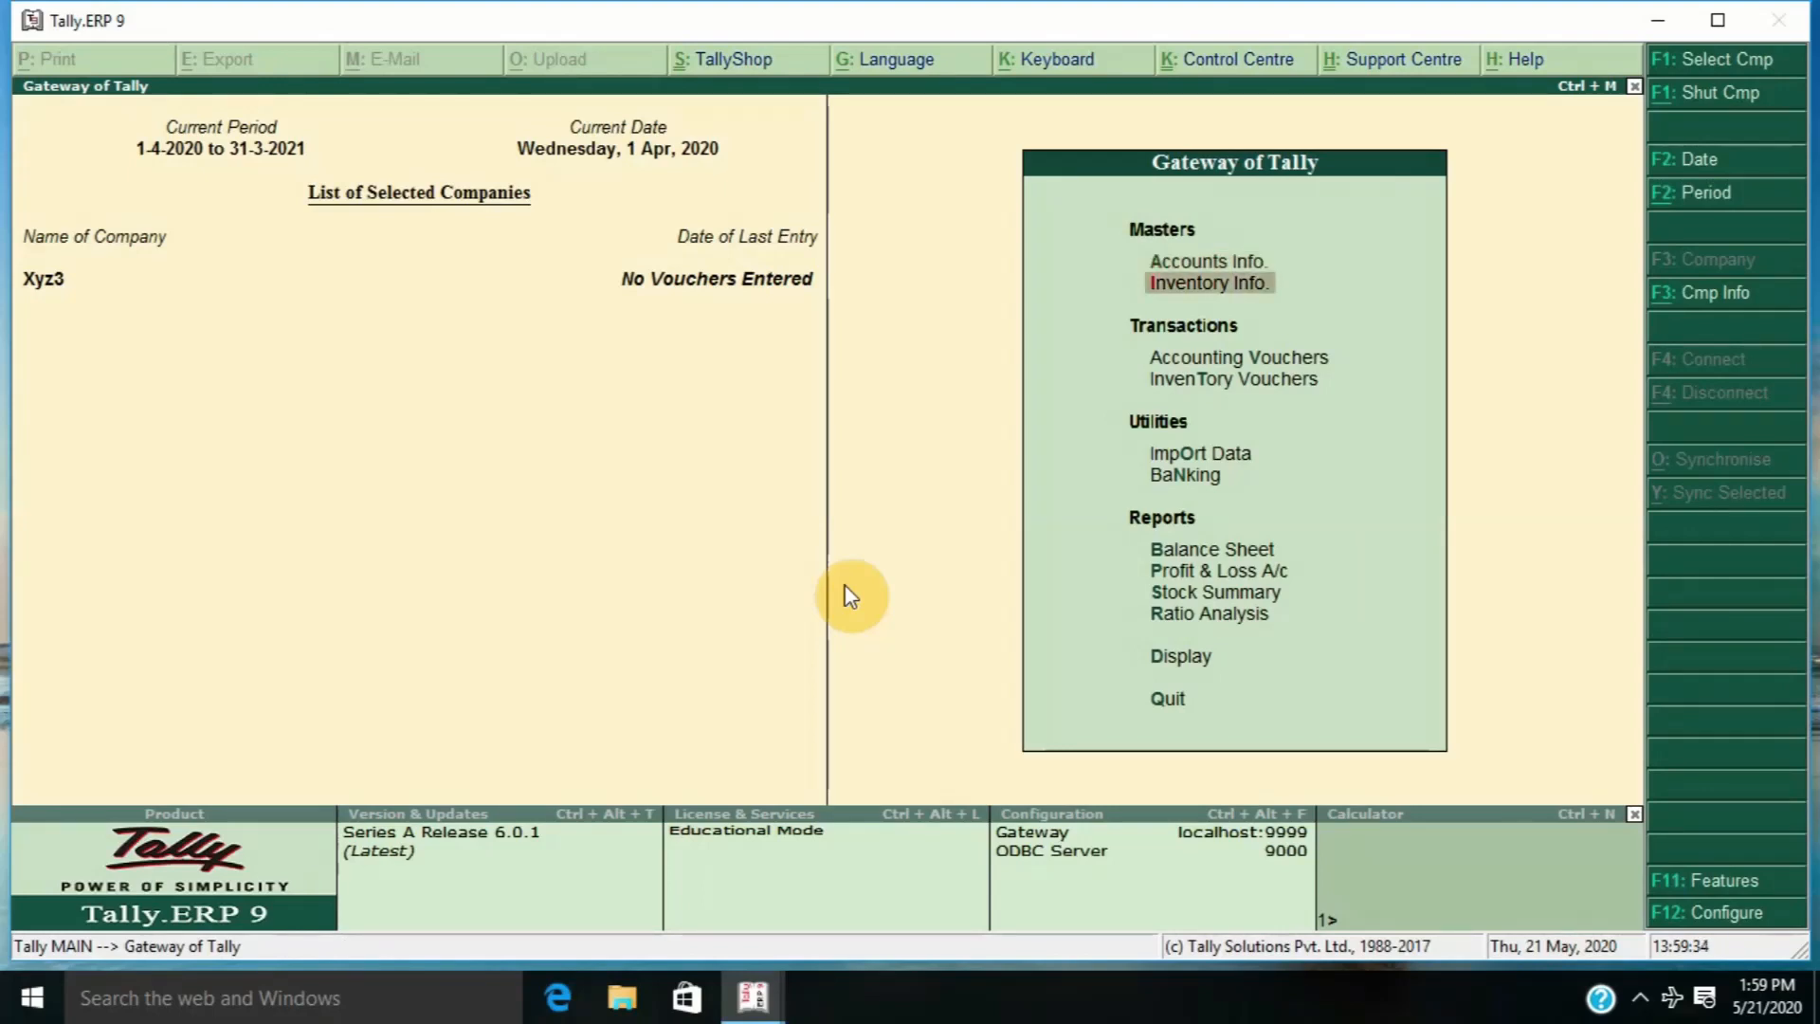
pyautogui.press('Return')
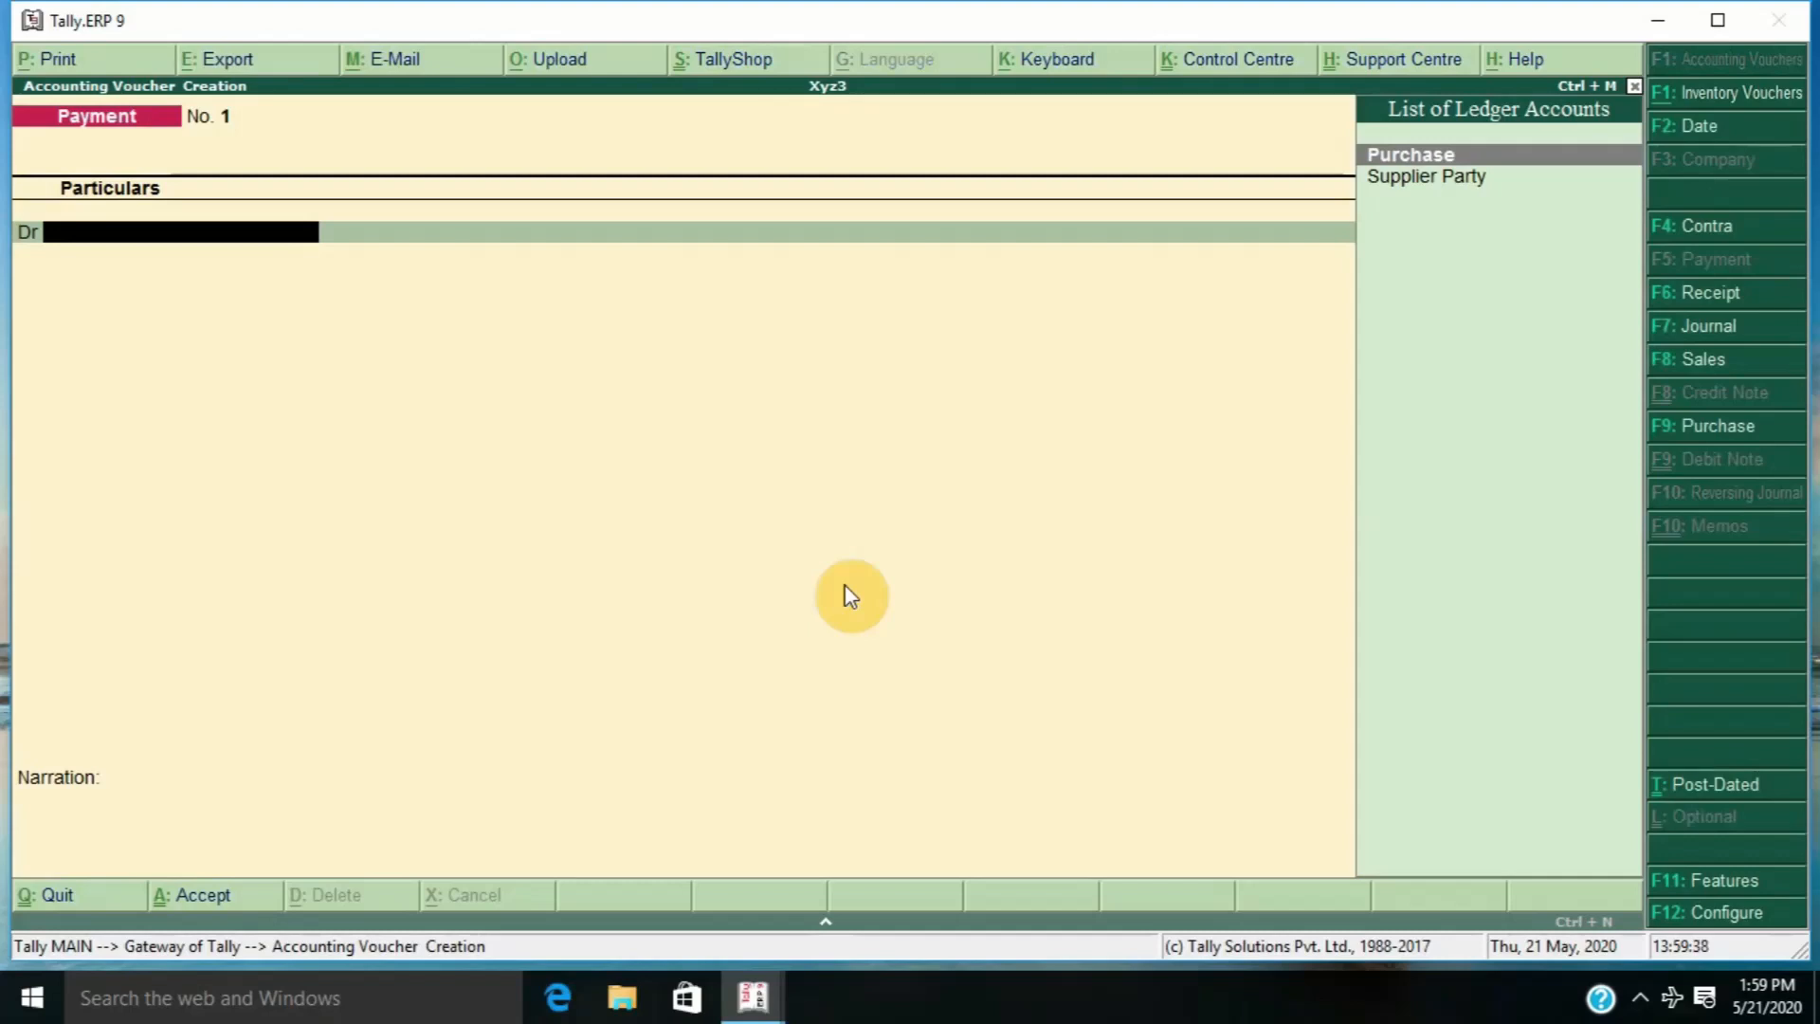
pyautogui.press('F9')
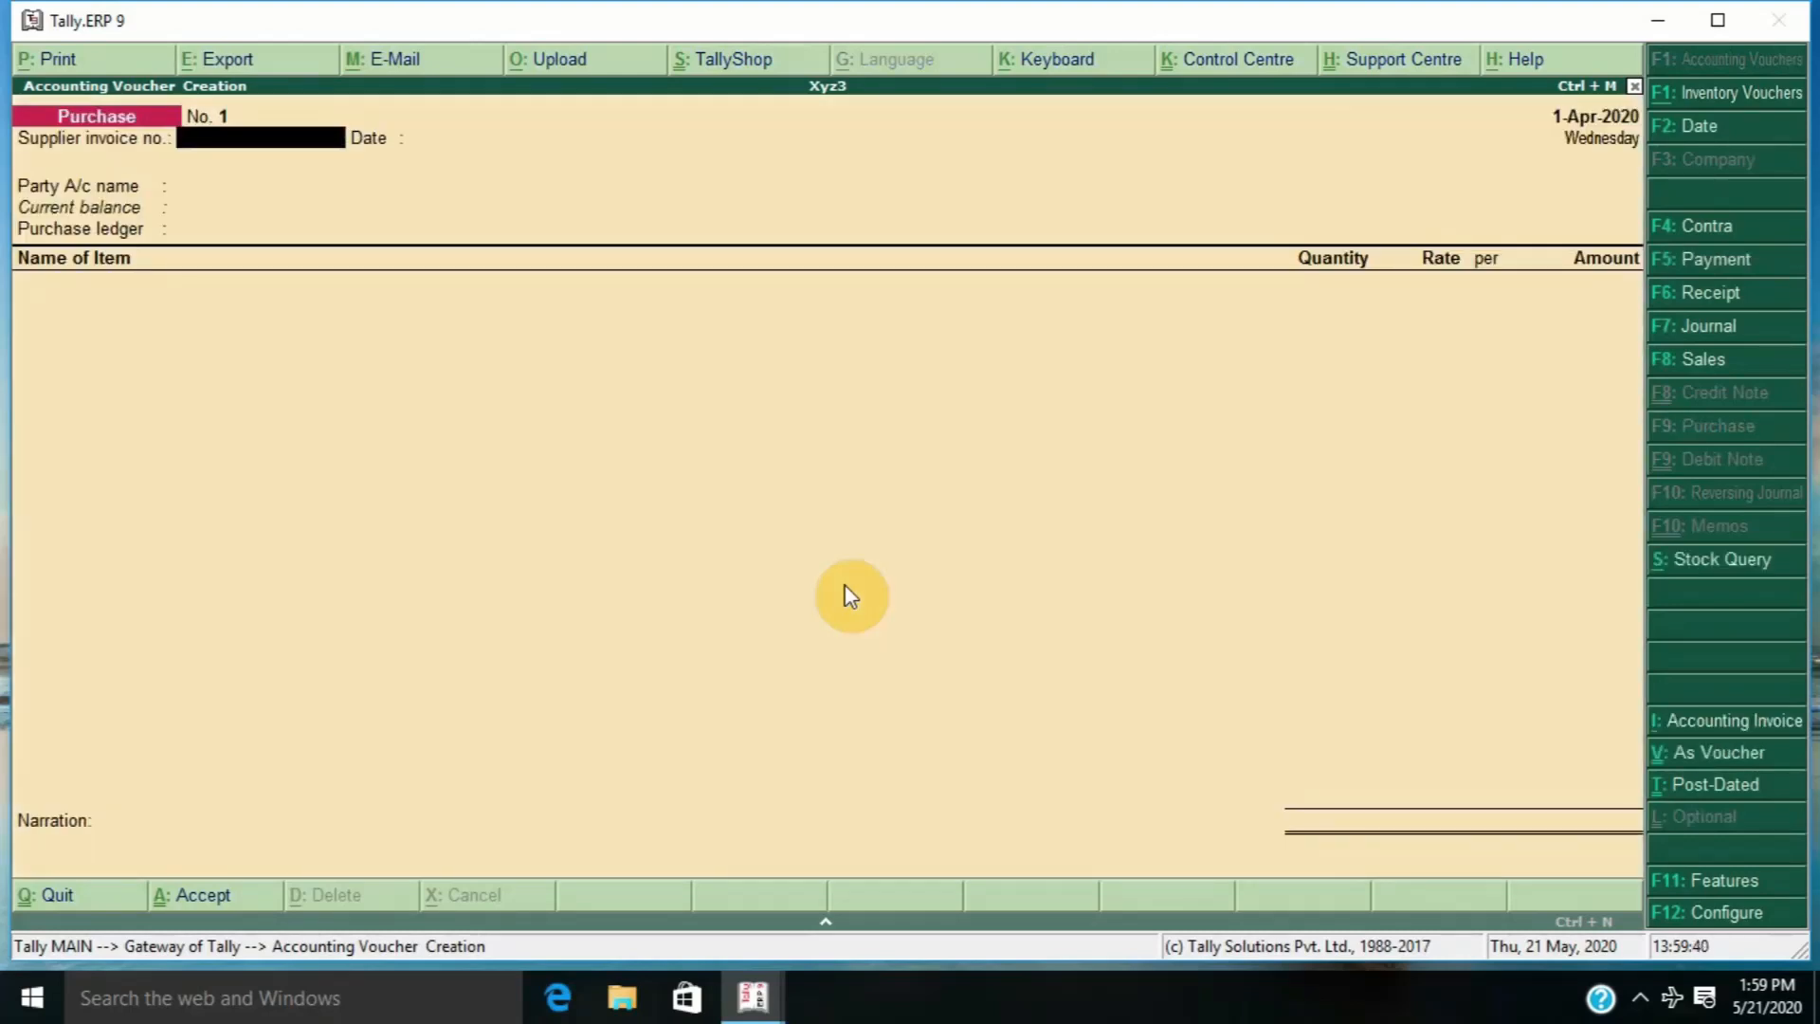
pyautogui.write('123')
pyautogui.press('Return')
pyautogui.press('Return')
# - Set the party account to Supplier Party with dealer type Not Applicable, and choose Purchase as the purchase ledger
pyautogui.press('Down')
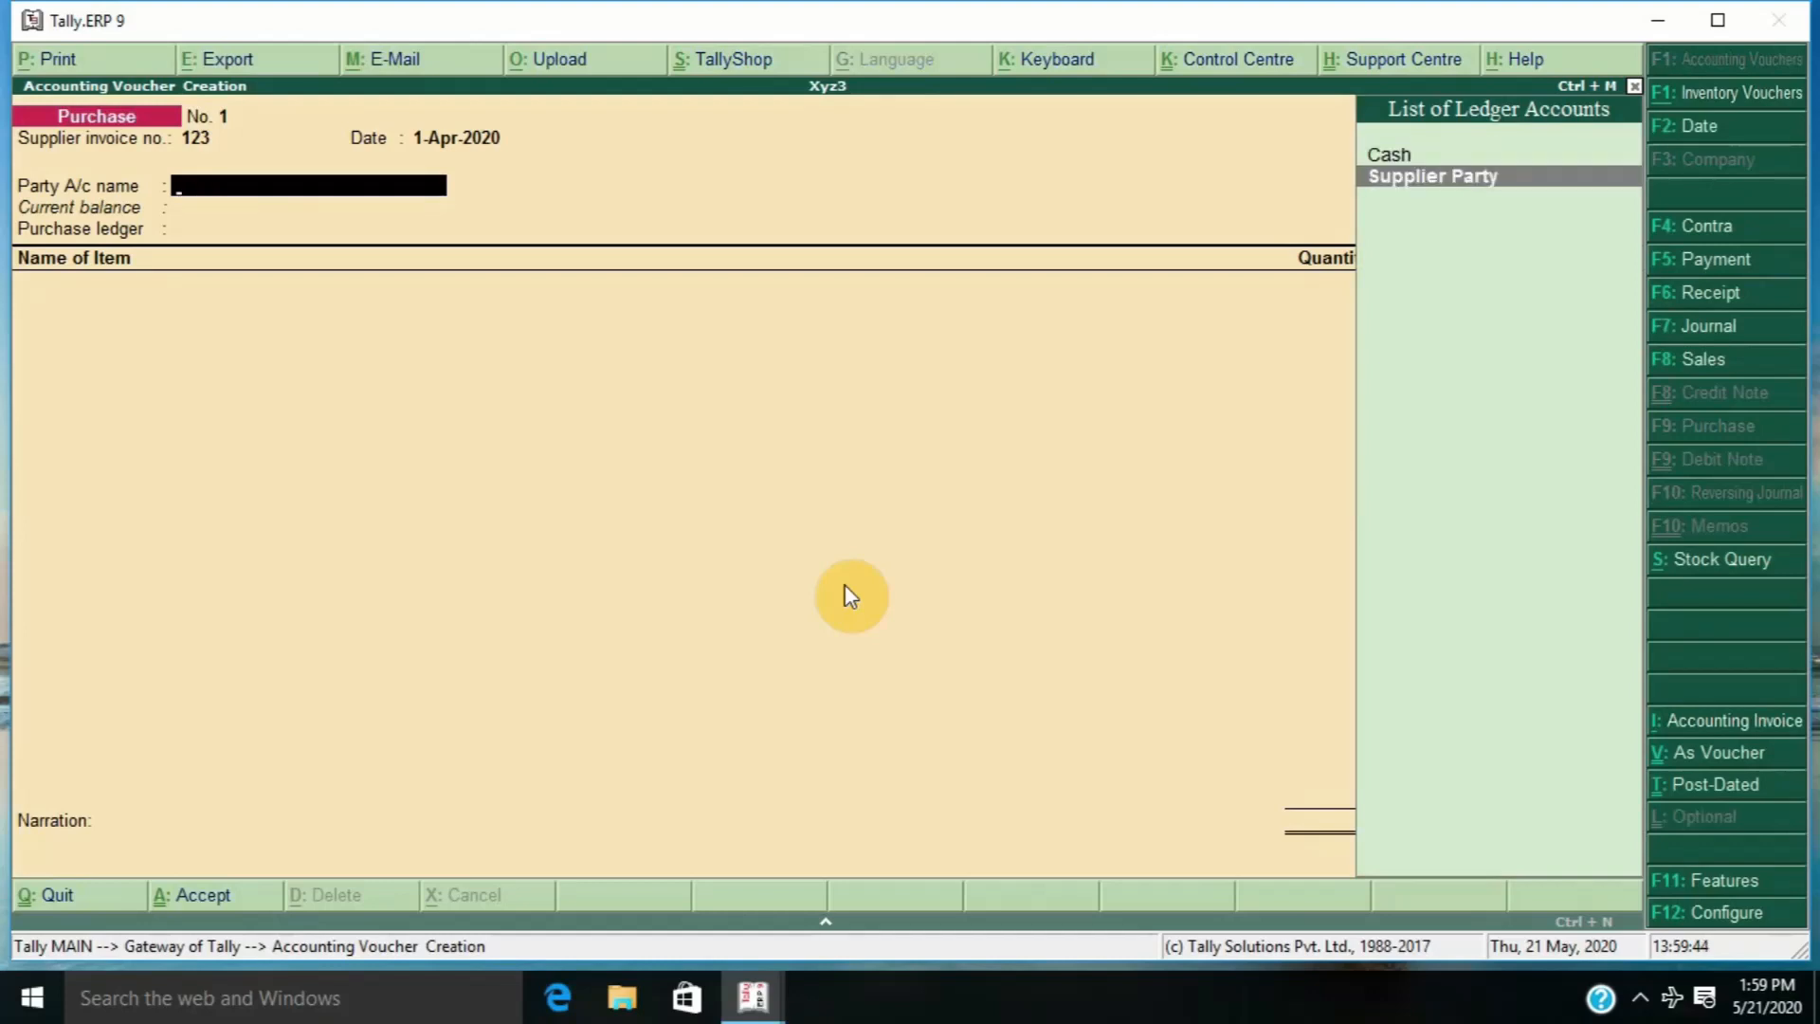
pyautogui.press('Return')
pyautogui.press('Return')
pyautogui.press('Return')
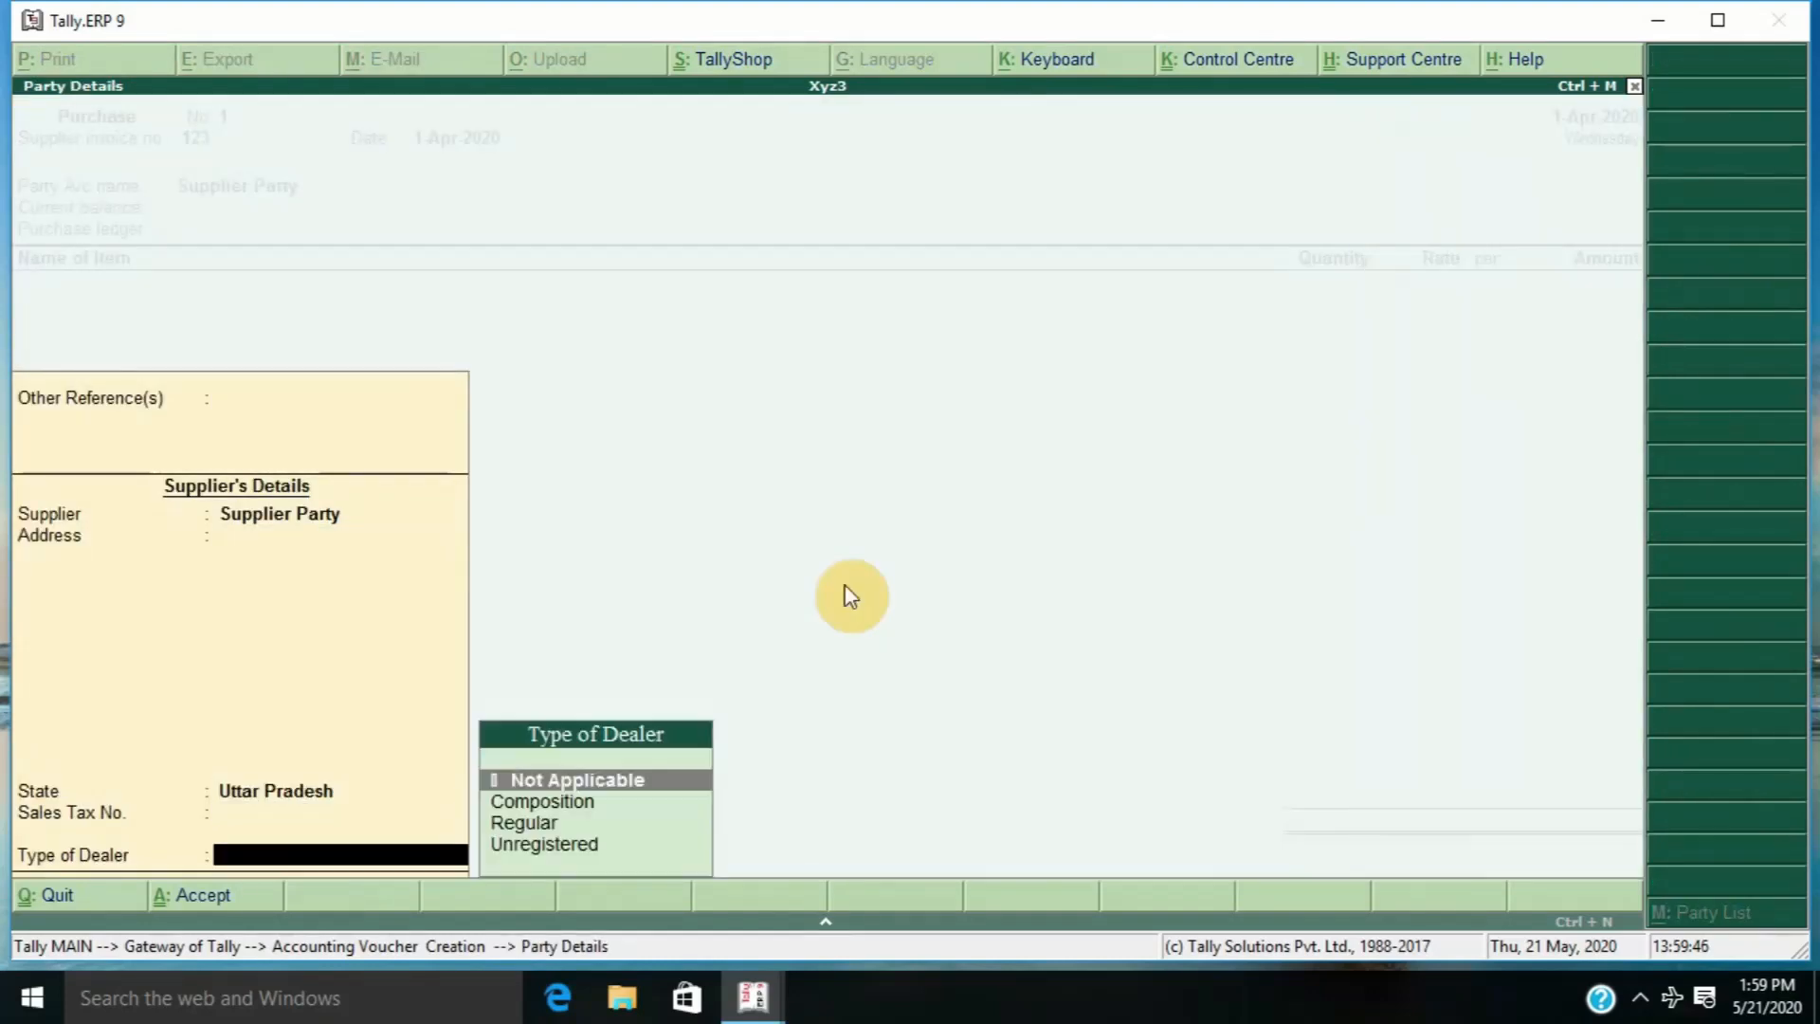
pyautogui.press('Return')
pyautogui.press('Return')
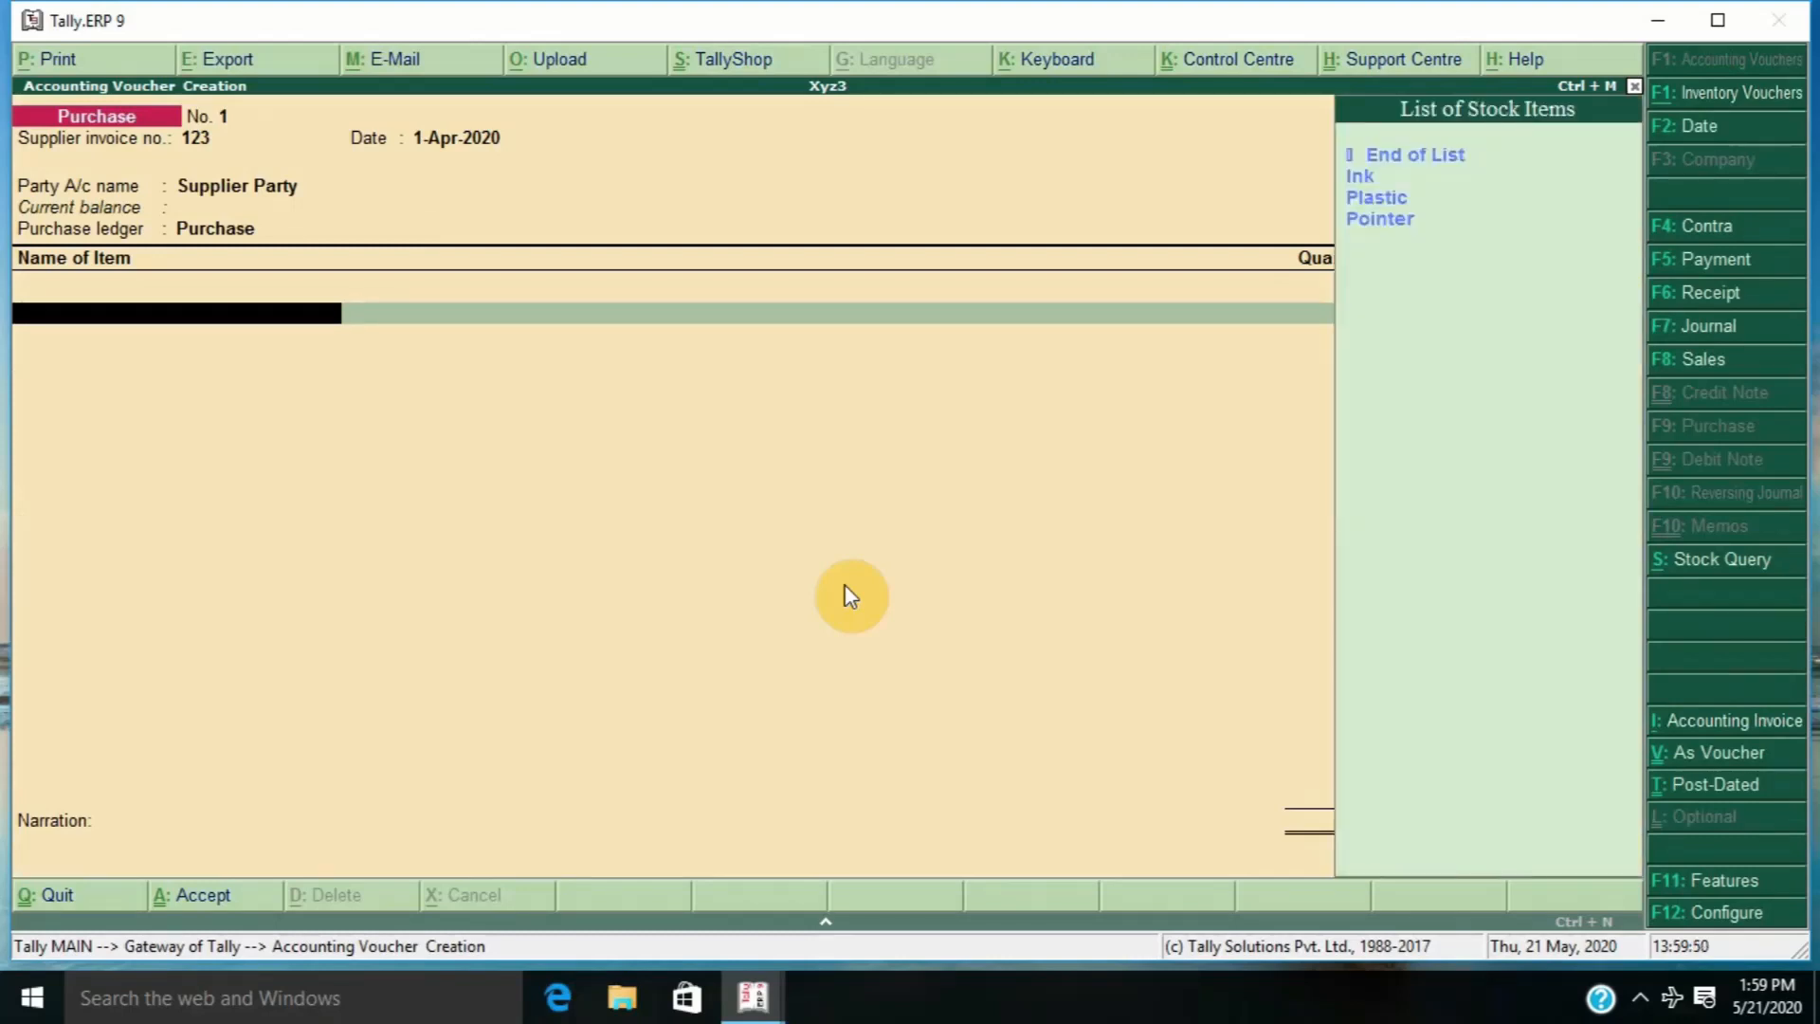
# - Add the item Ink to the purchase, allocating 100 l to the Kidwai Nagar godown at a rate of 32
pyautogui.press('Return')
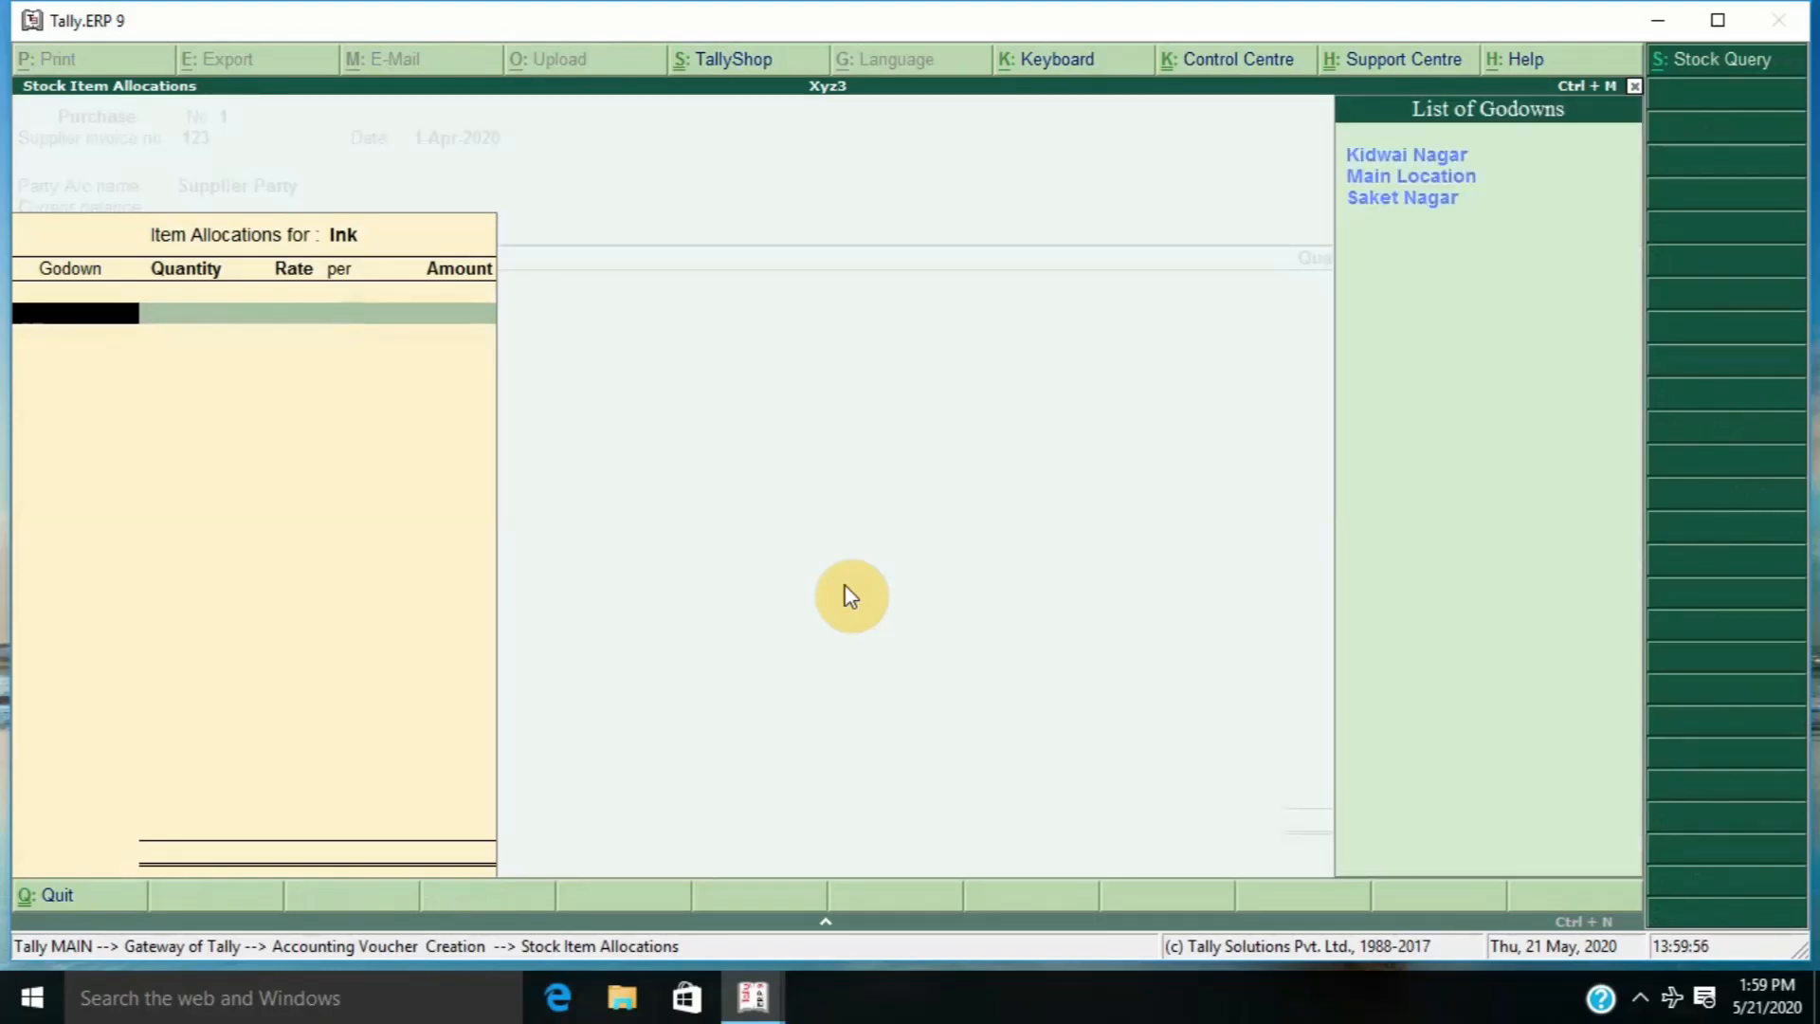
pyautogui.press('Return')
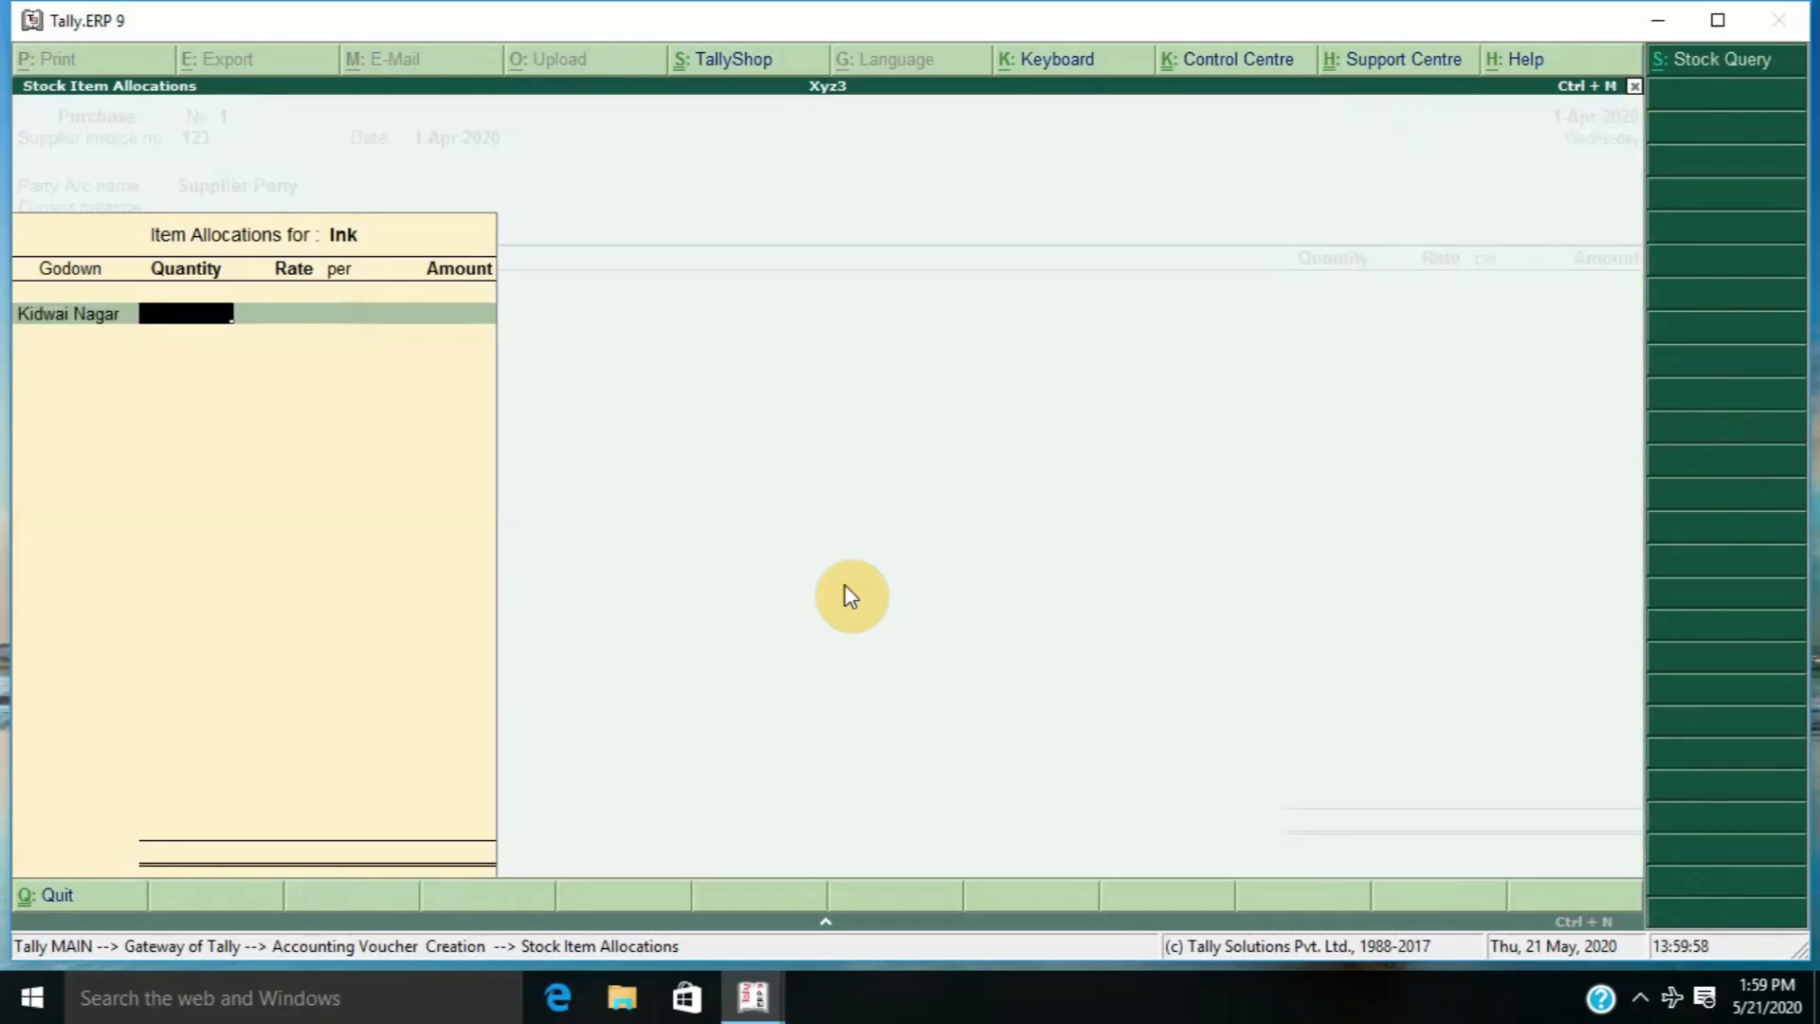
pyautogui.write('100')
pyautogui.press('Return')
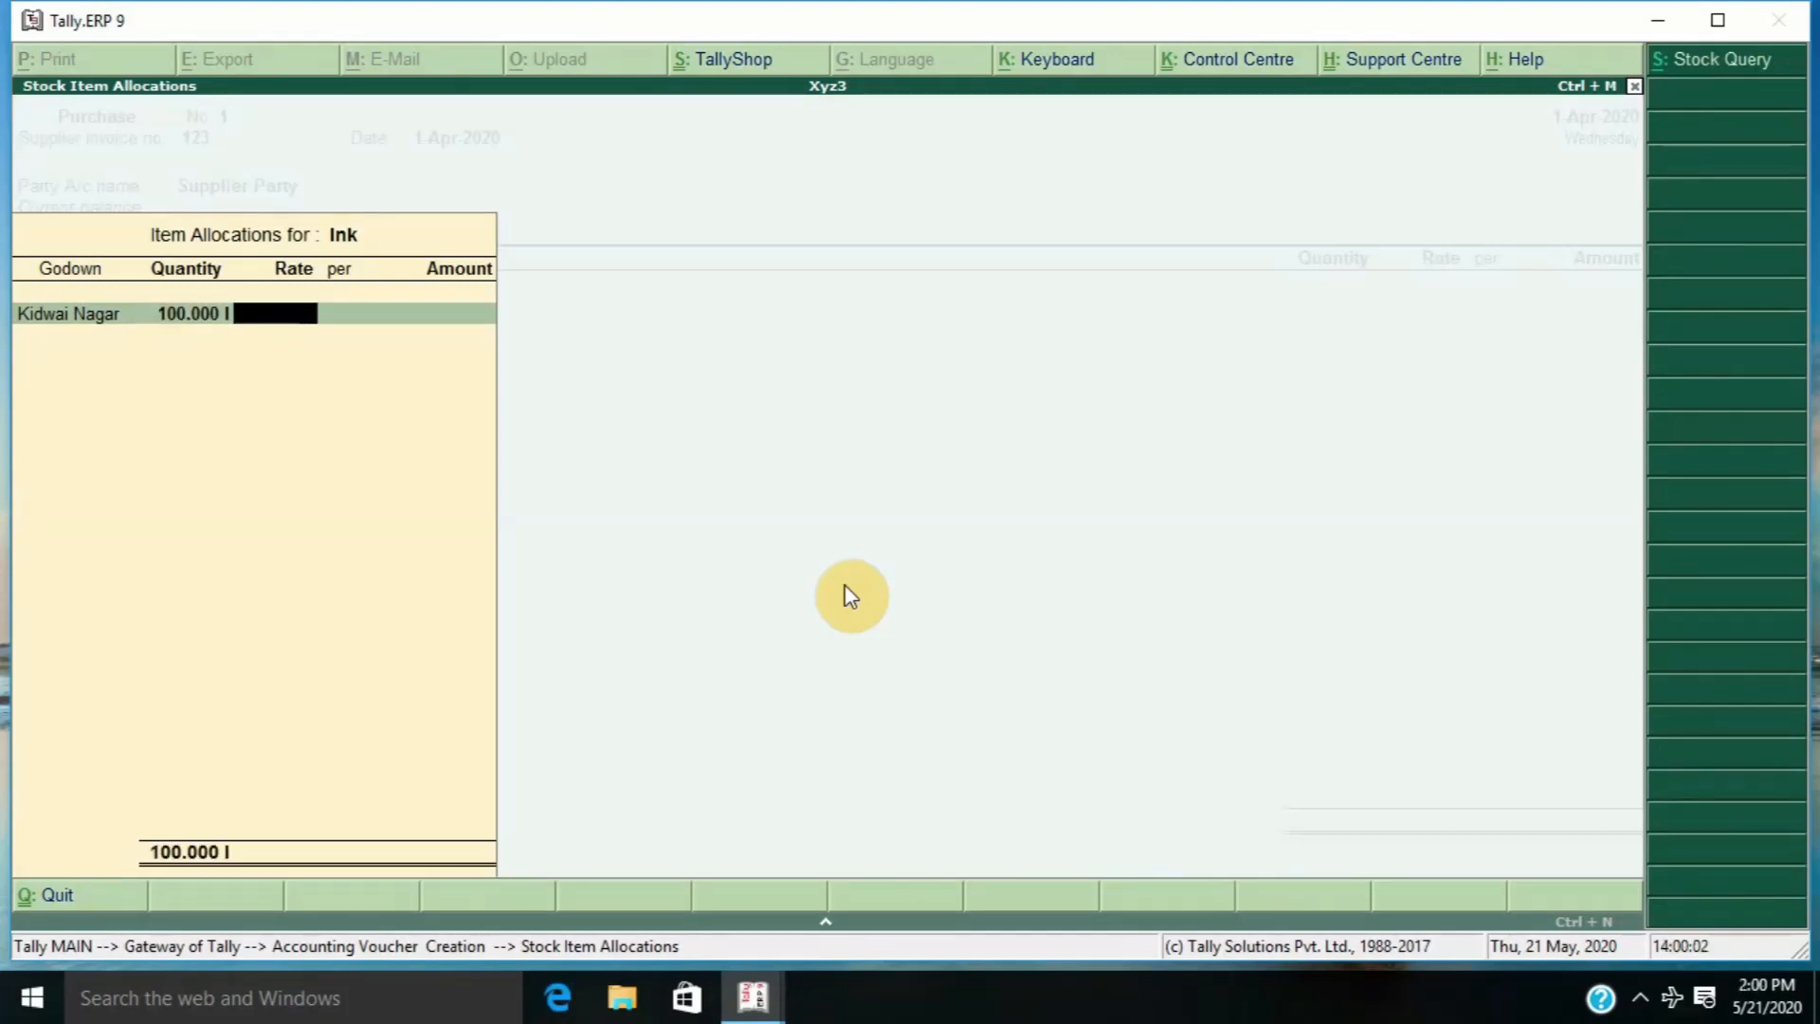
pyautogui.write('32')
pyautogui.press('Return')
pyautogui.press('Return')
pyautogui.press('Return')
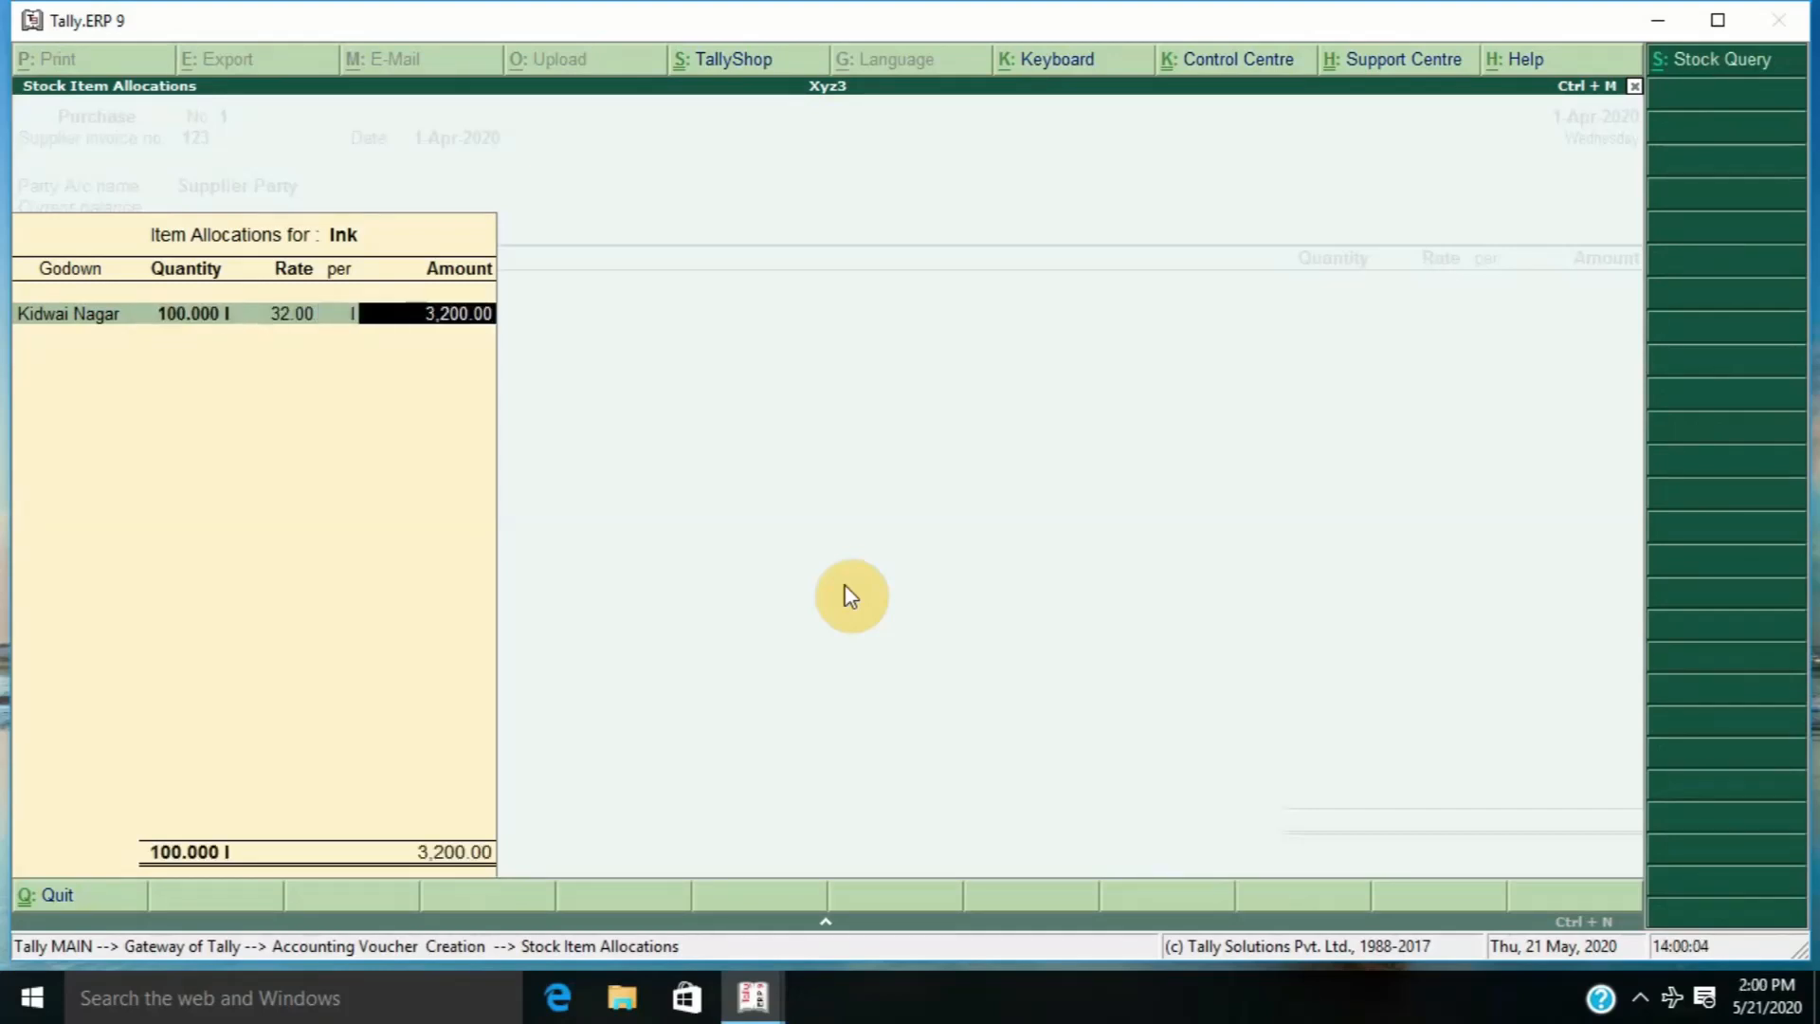
pyautogui.press('Return')
pyautogui.press('Return')
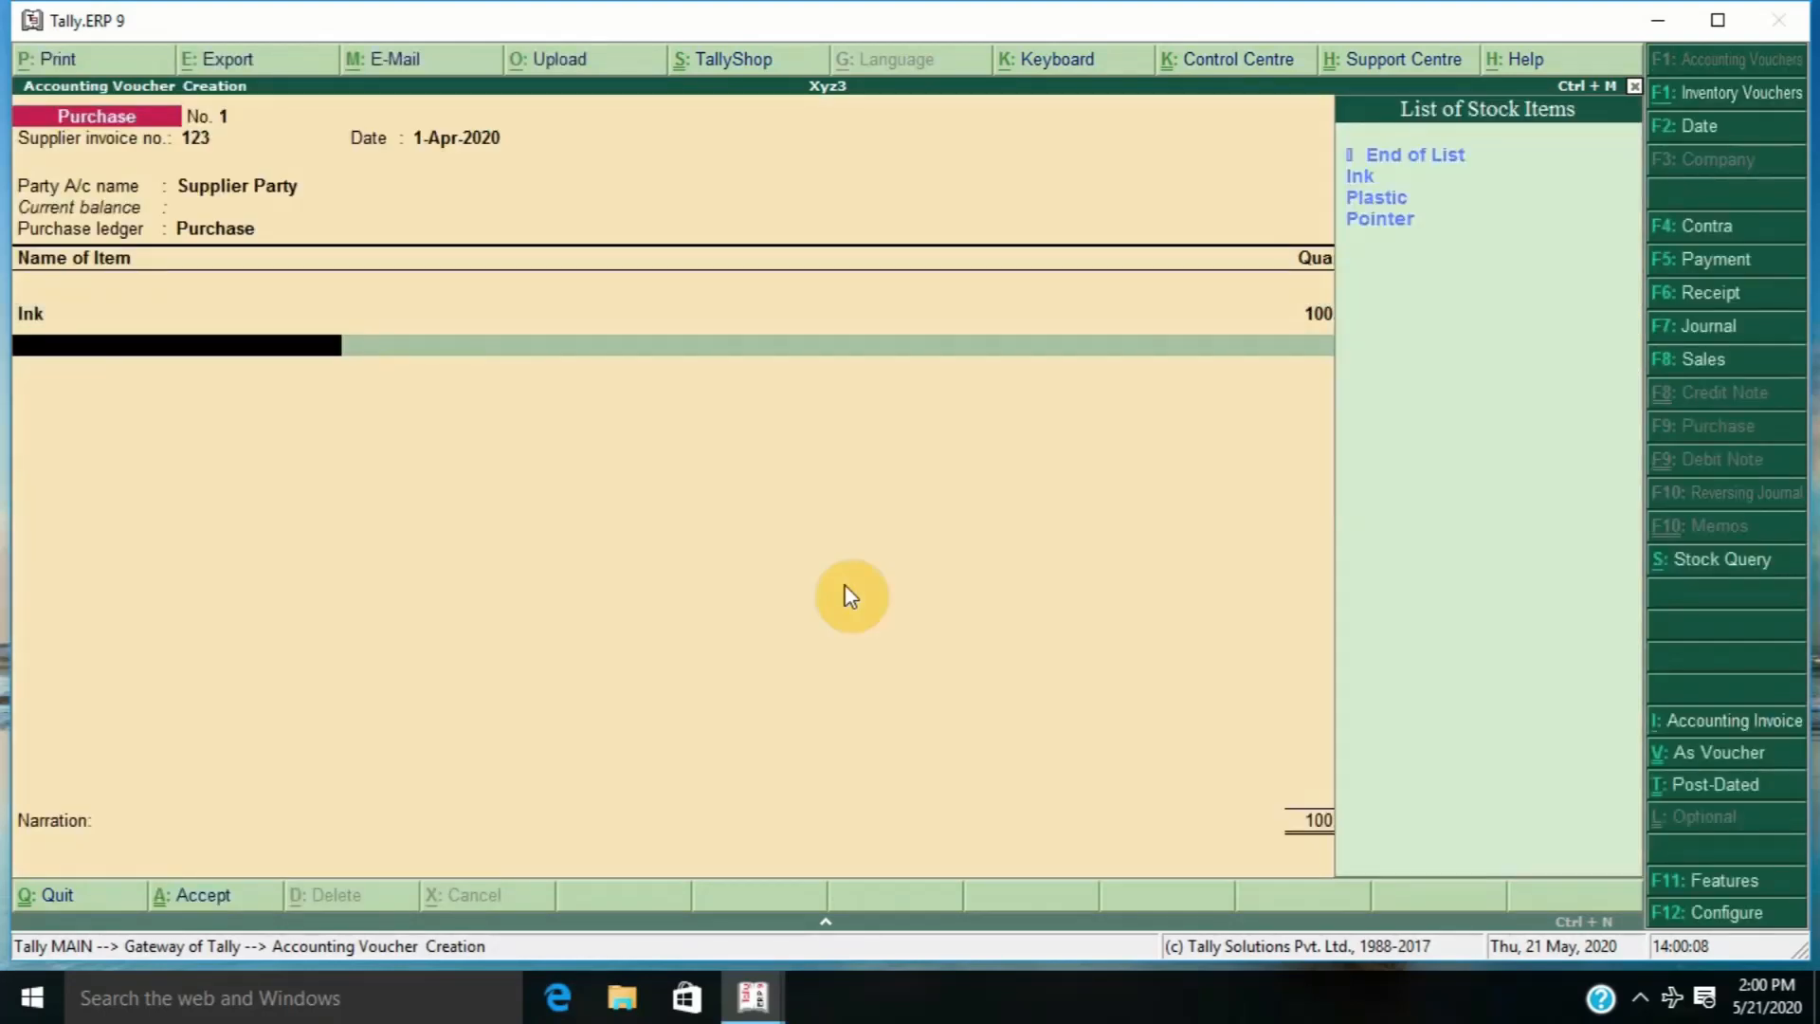
# - Add the item Plastic to the purchase, allocating 100 kg to the Kidwai Nagar godown at a rate of 25
pyautogui.press('Down')
pyautogui.press('Down')
pyautogui.press('Return')
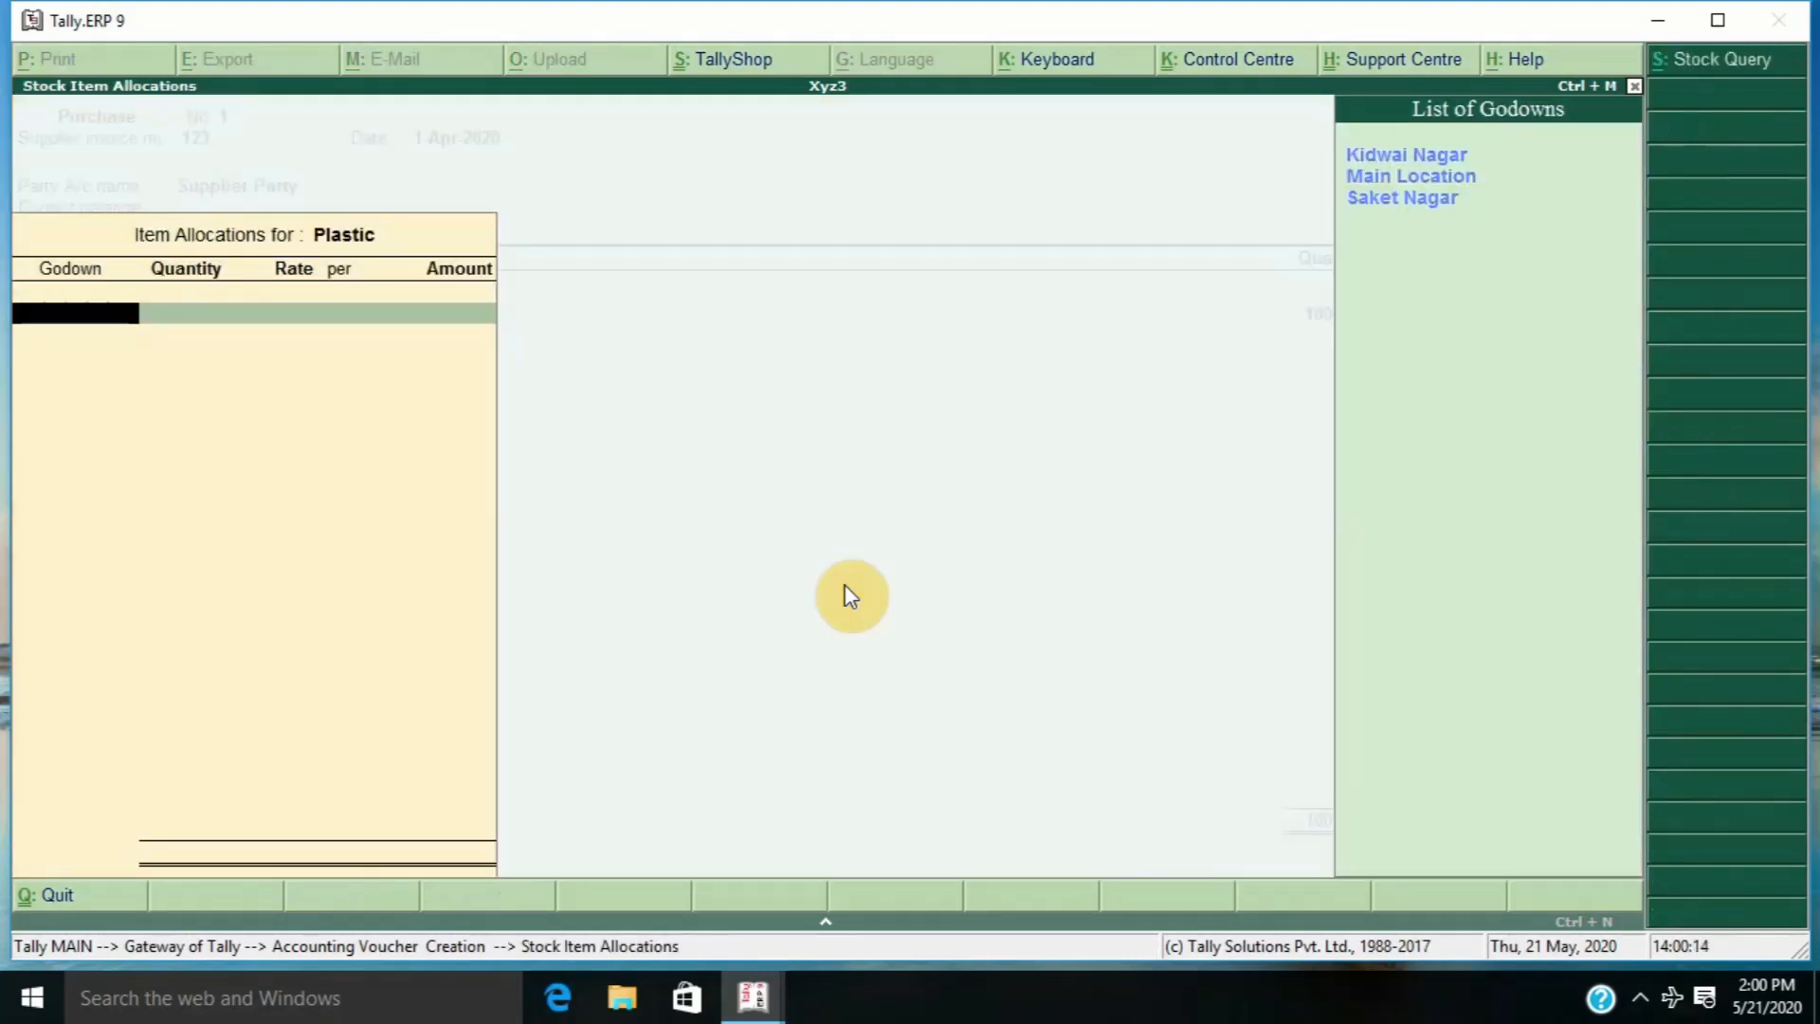
pyautogui.press('Return')
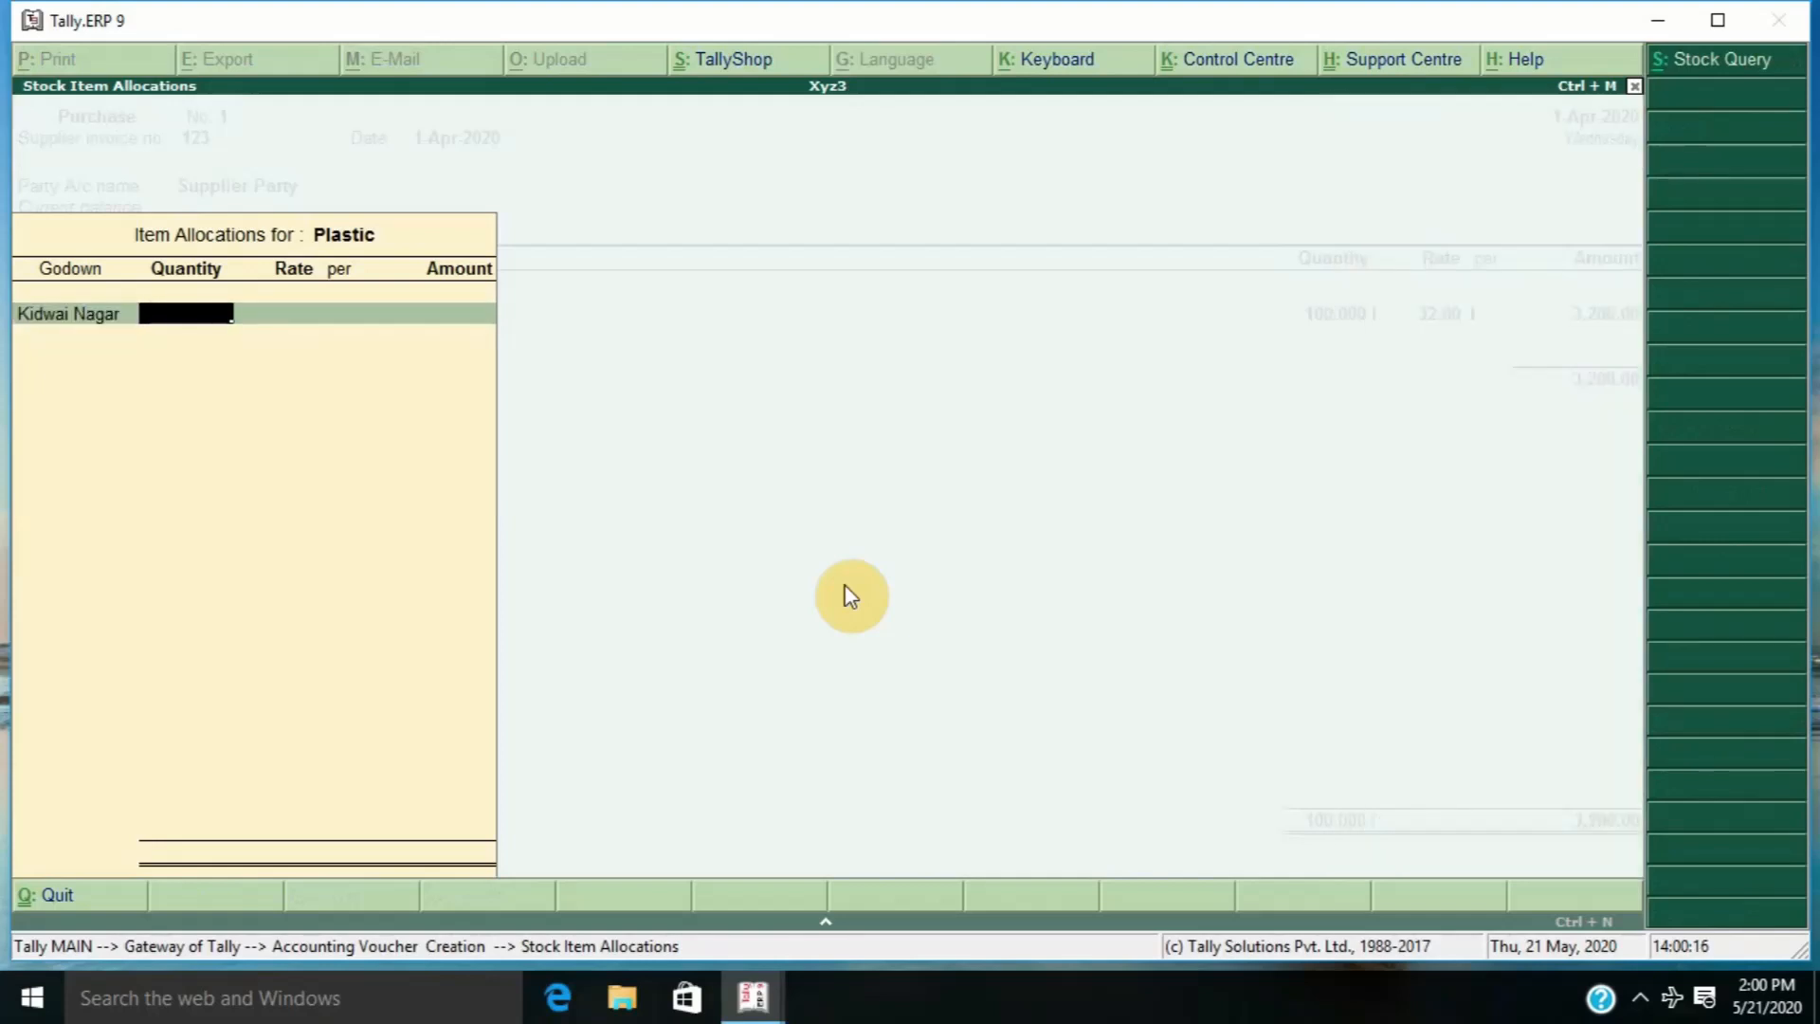
pyautogui.write('100')
pyautogui.press('Return')
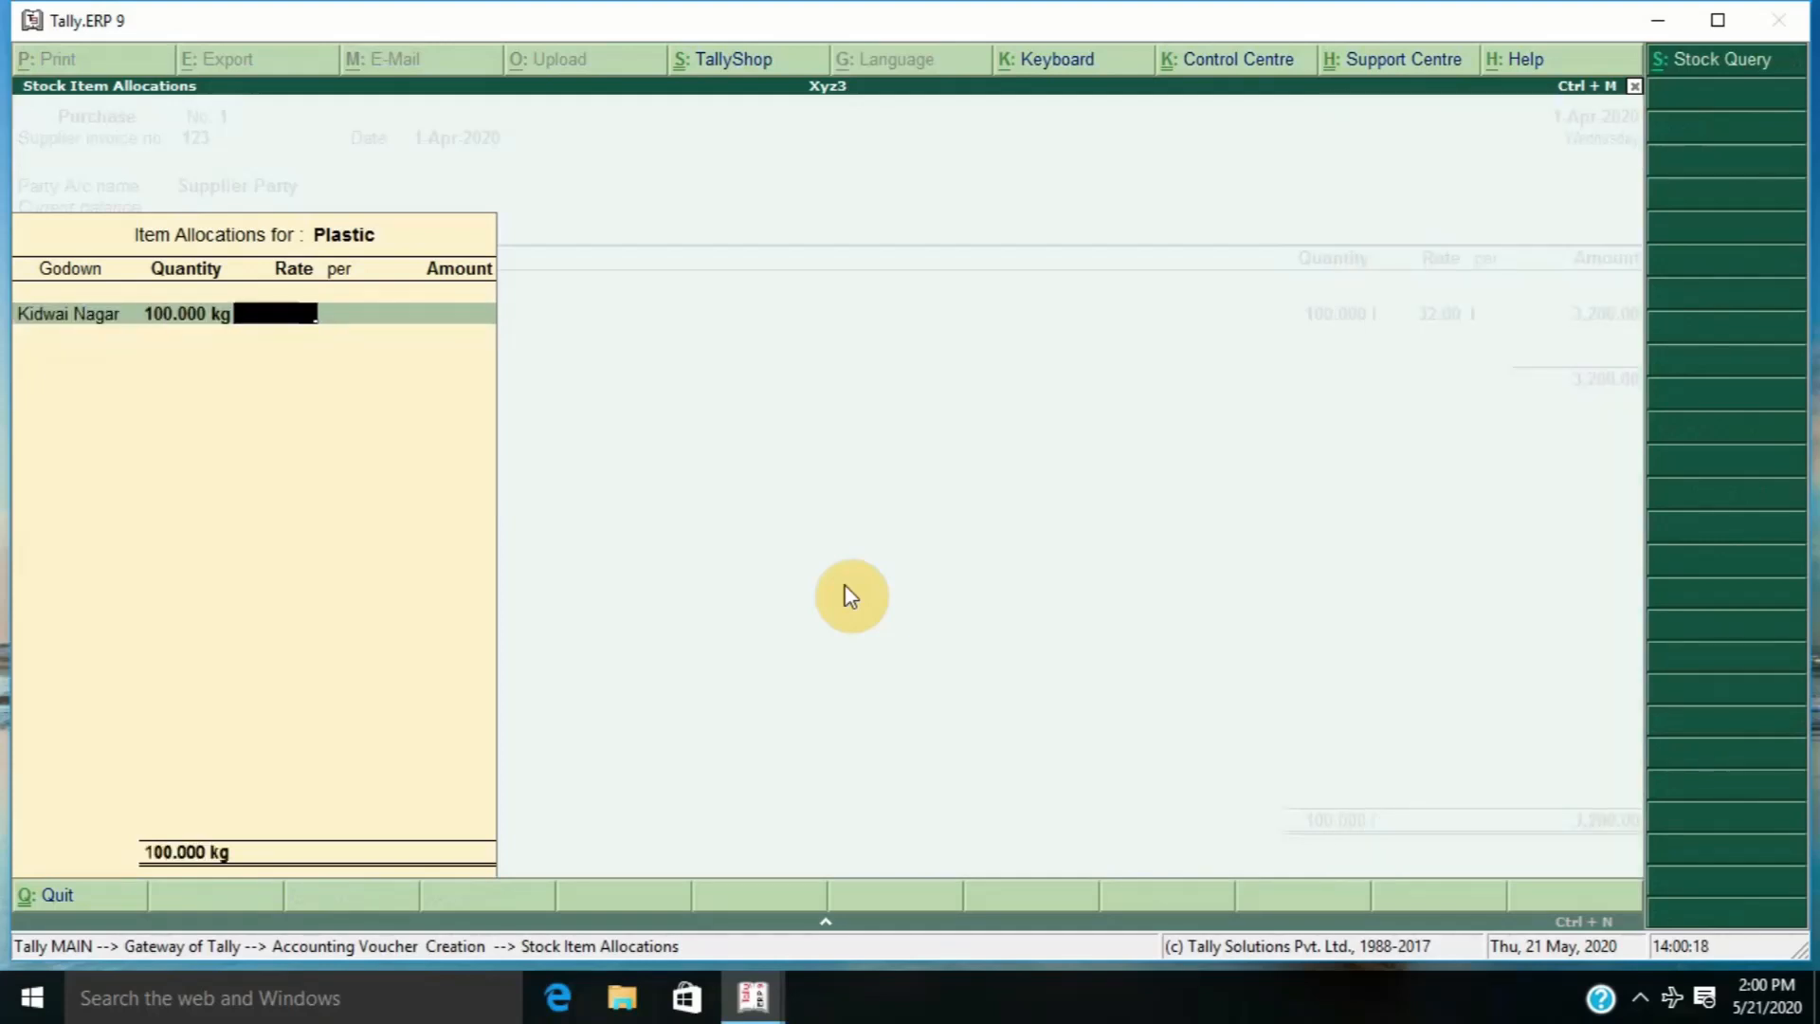
pyautogui.write('25')
pyautogui.press('Return')
pyautogui.press('Return')
pyautogui.press('Return')
pyautogui.press('Return')
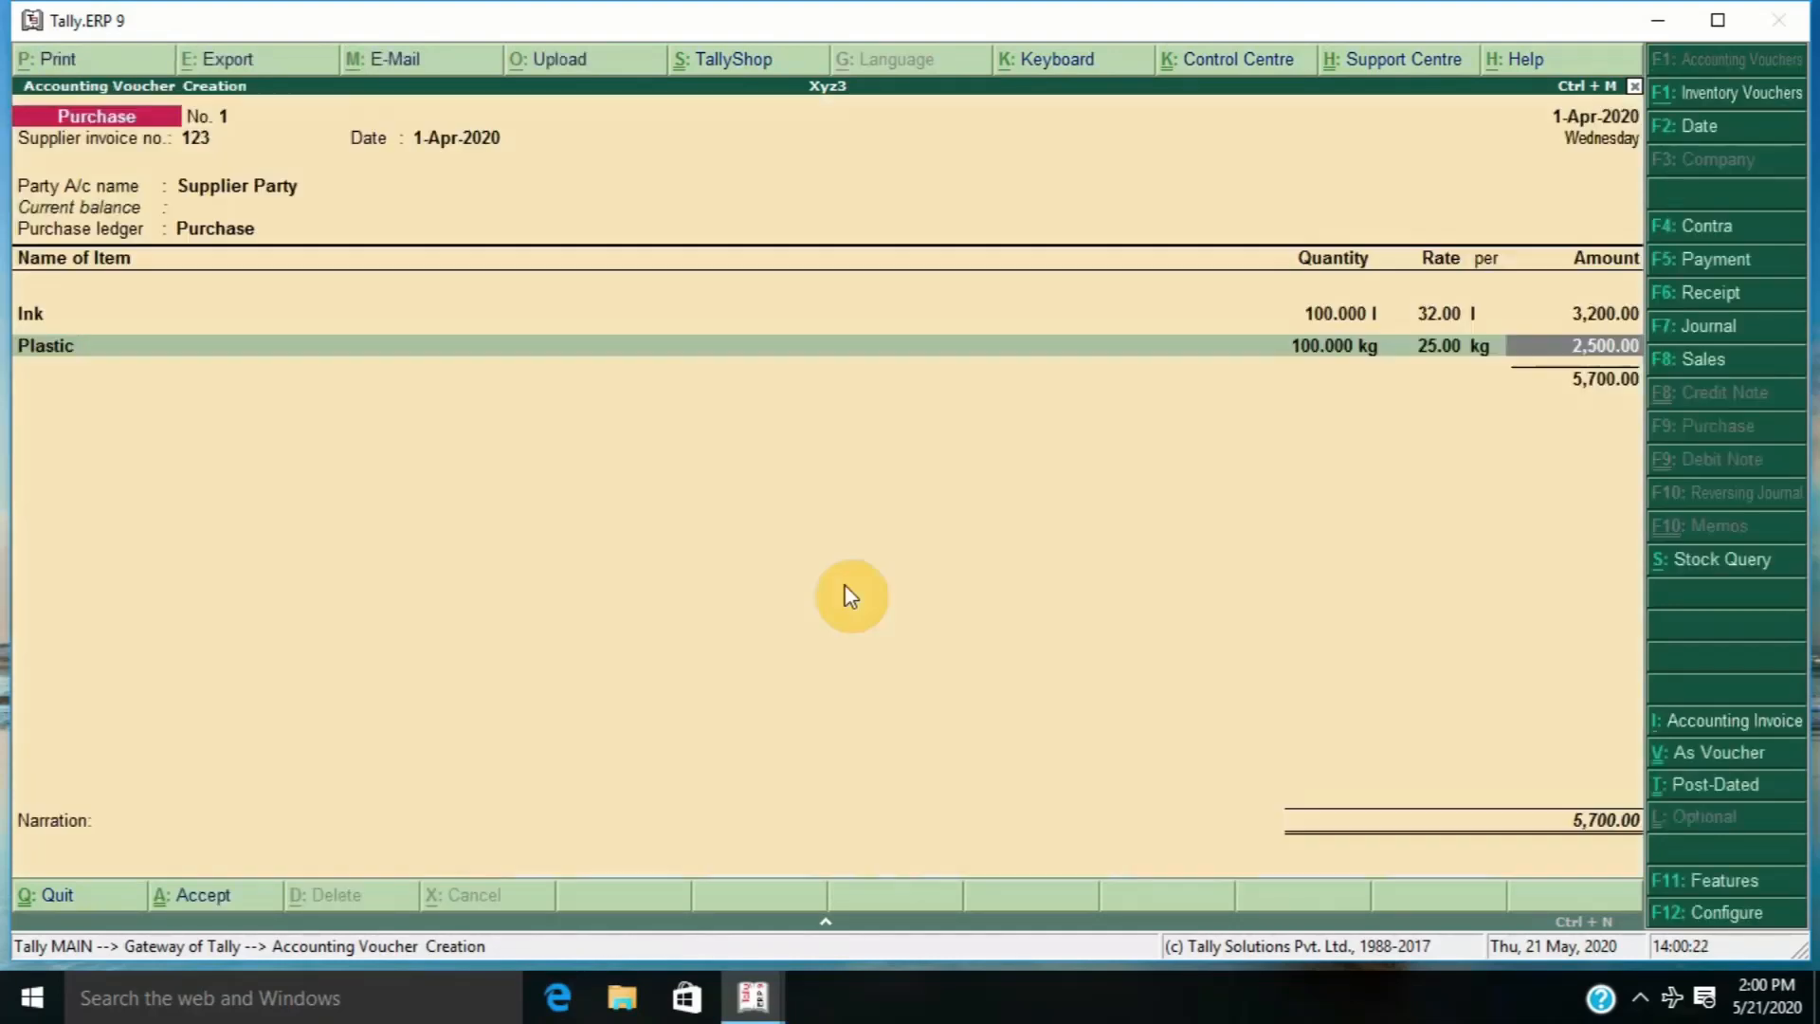
pyautogui.press('Return')
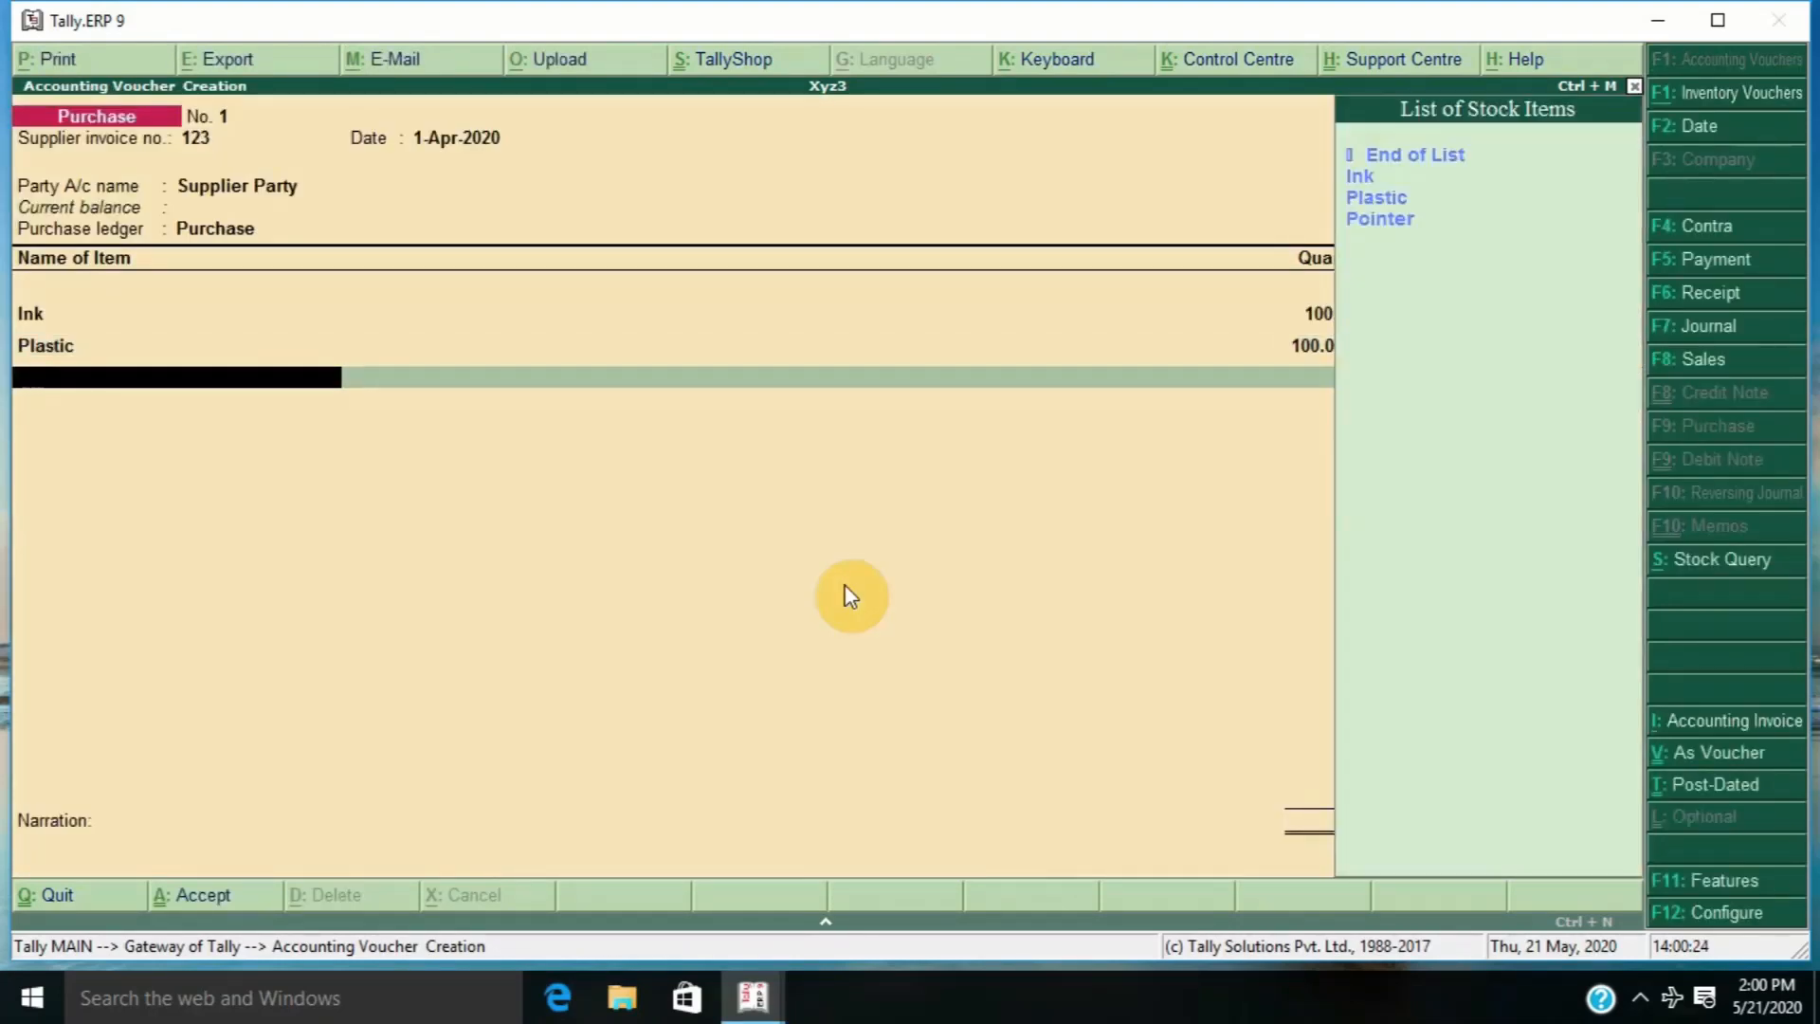
# - Add the item Pointer to the purchase, allocating 5,000 pcs to the Kidwai Nagar godown at a rate of 1
pyautogui.press('Down')
pyautogui.press('Down')
pyautogui.press('Down')
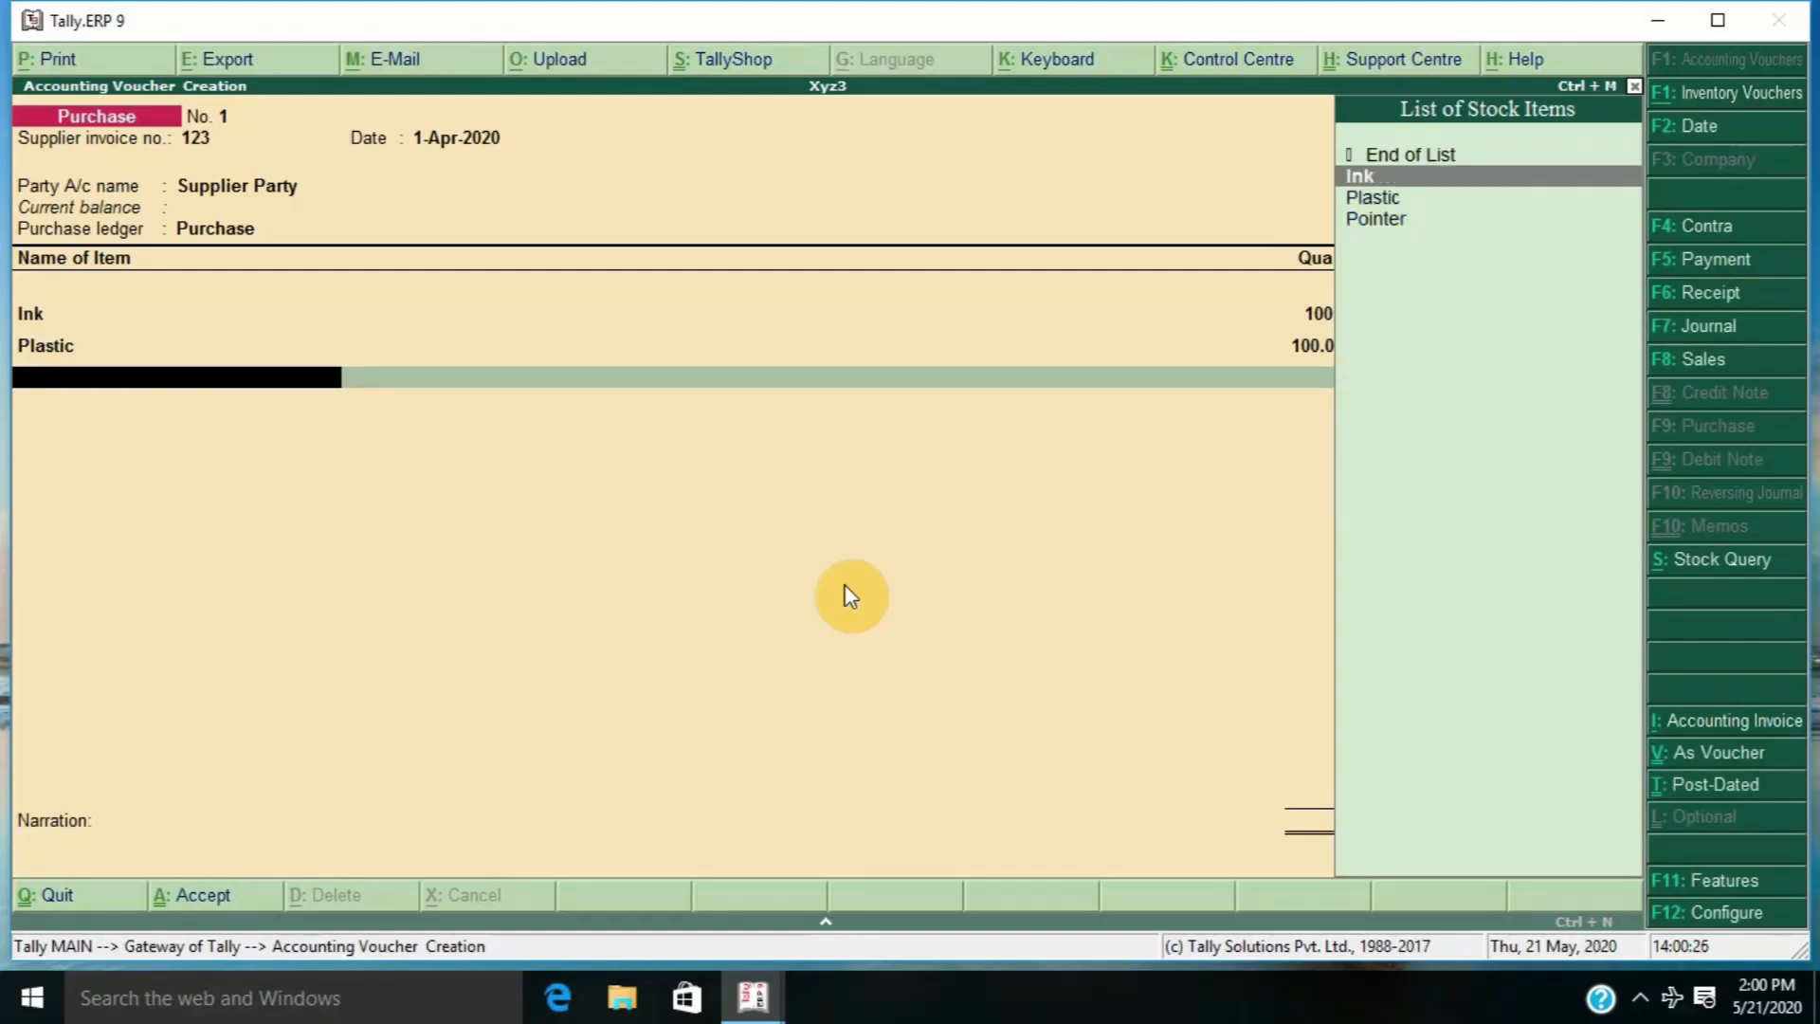
pyautogui.press('Return')
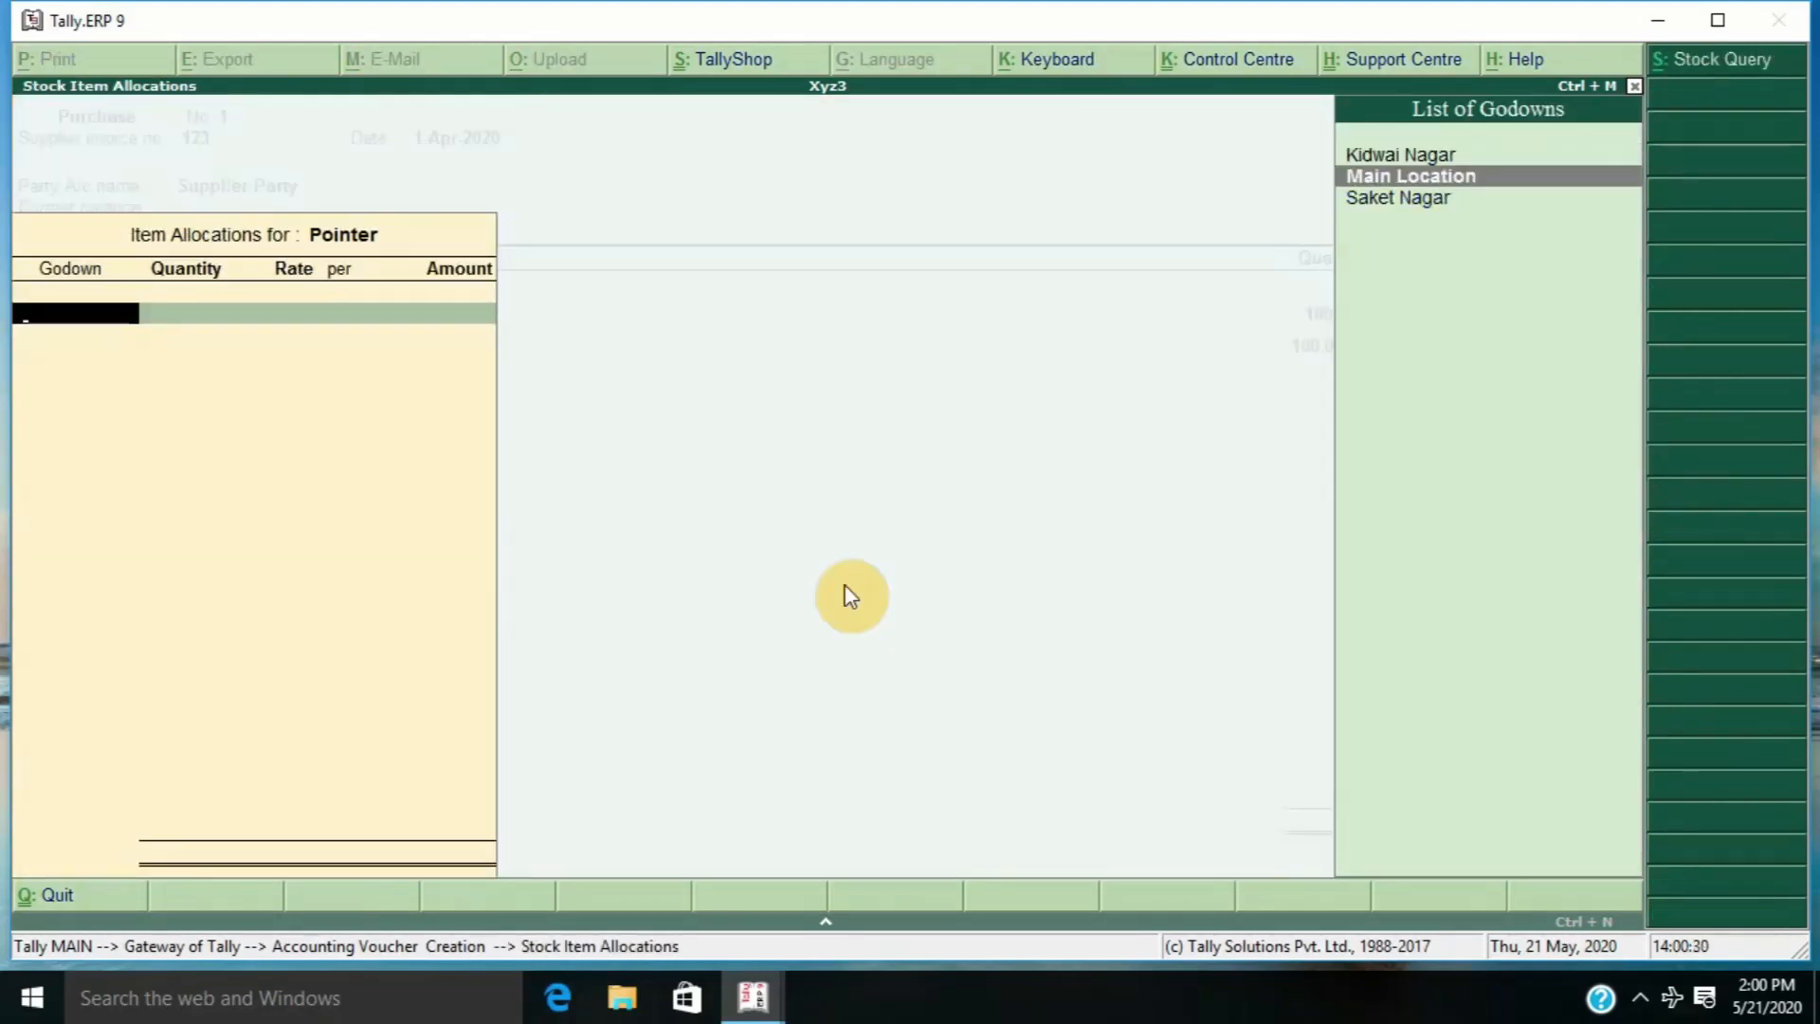
pyautogui.press('Up')
pyautogui.press('Return')
pyautogui.write('5,0')
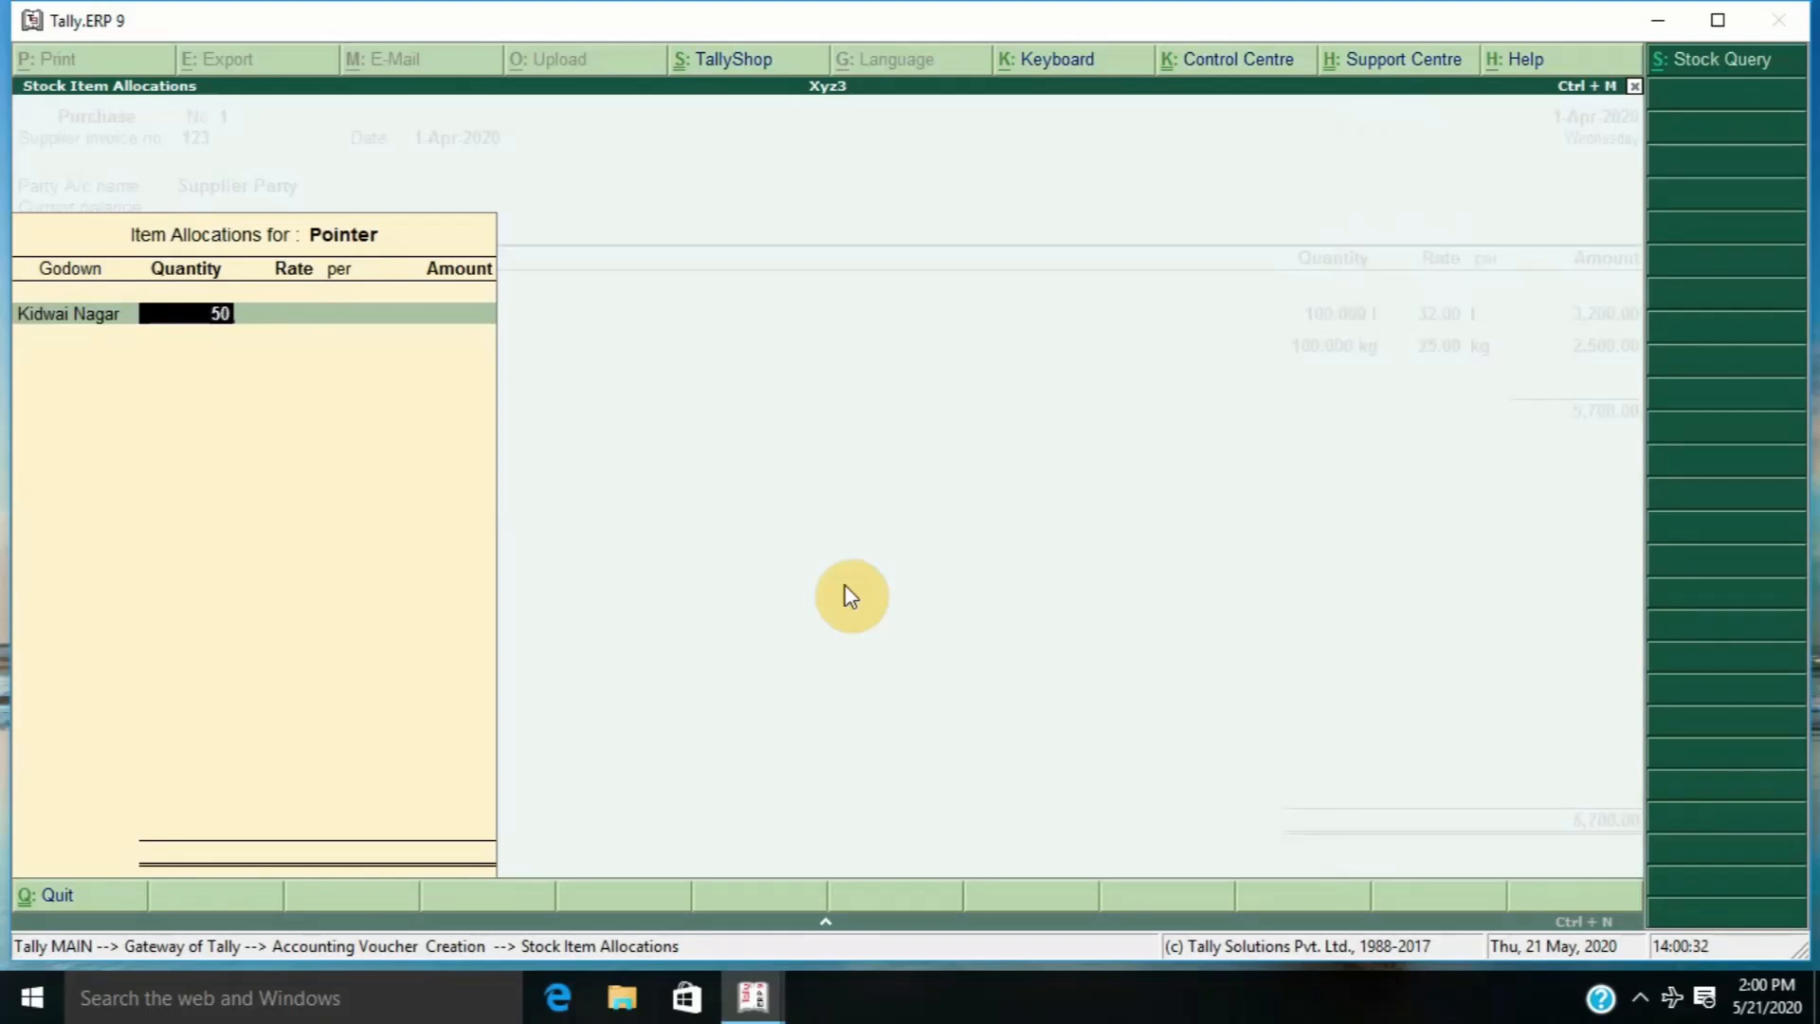
pyautogui.write('00')
pyautogui.press('Return')
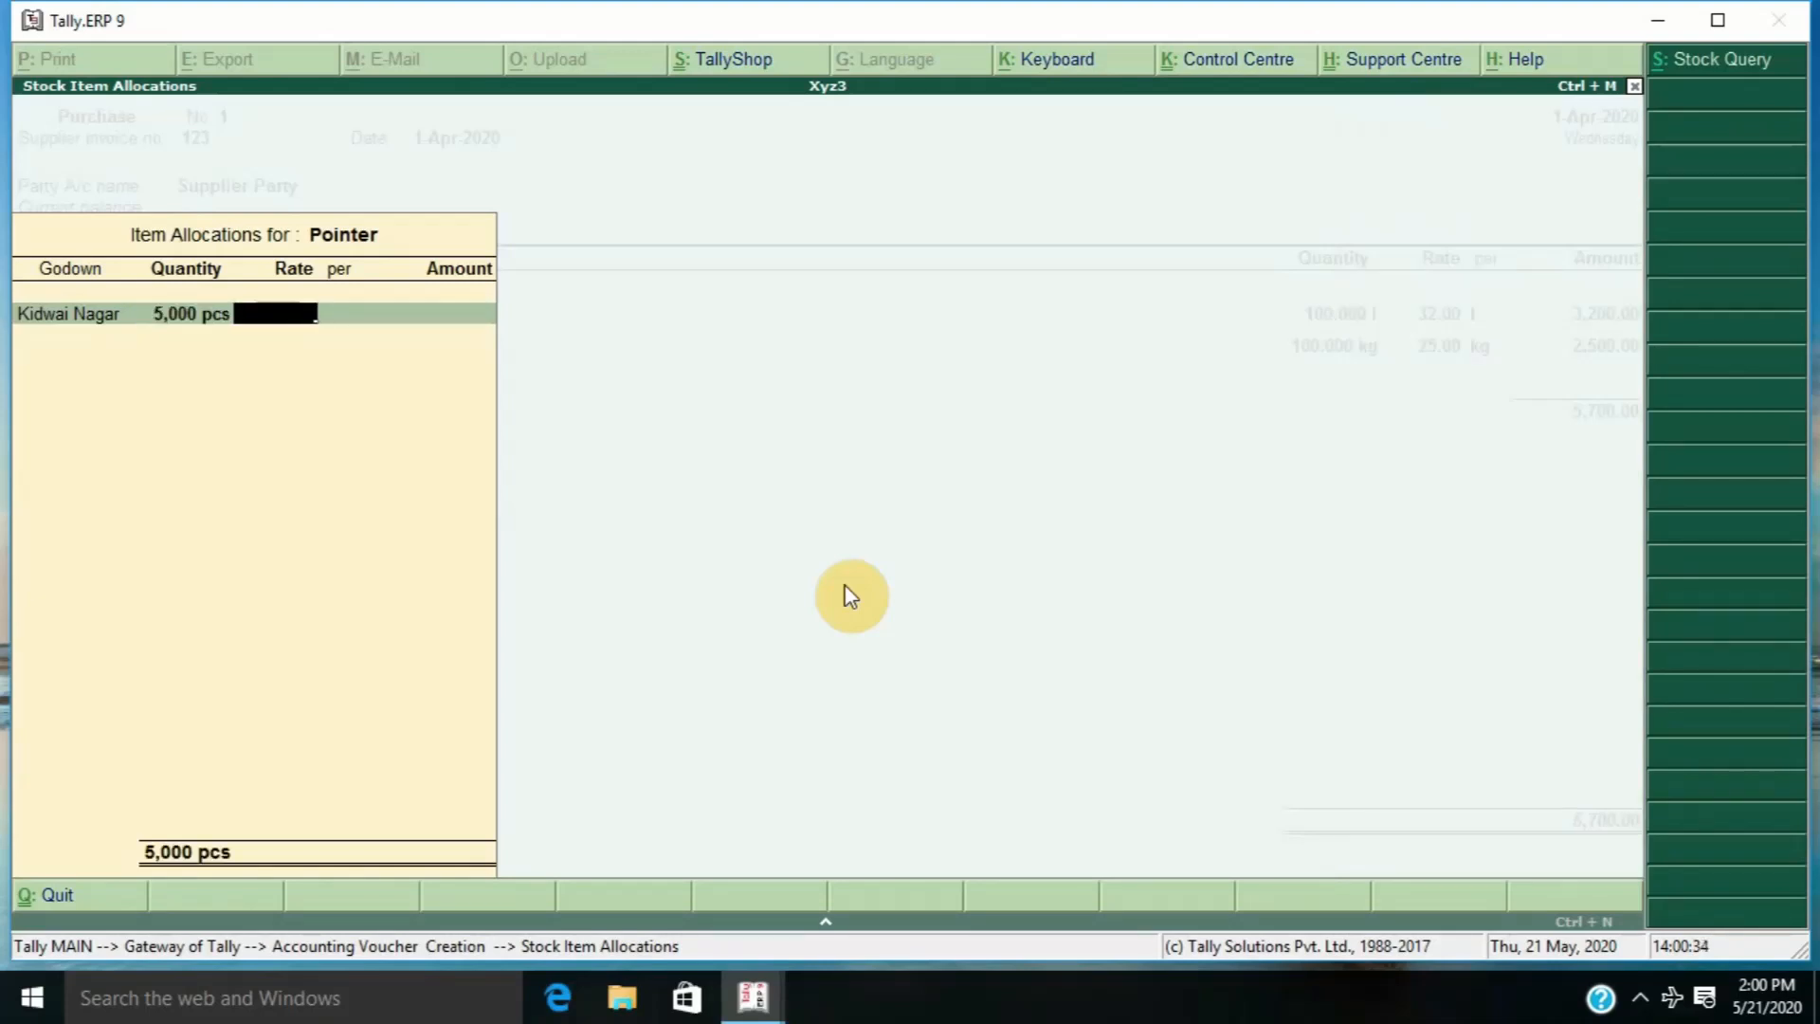
pyautogui.write('1')
pyautogui.press('Return')
pyautogui.press('Return')
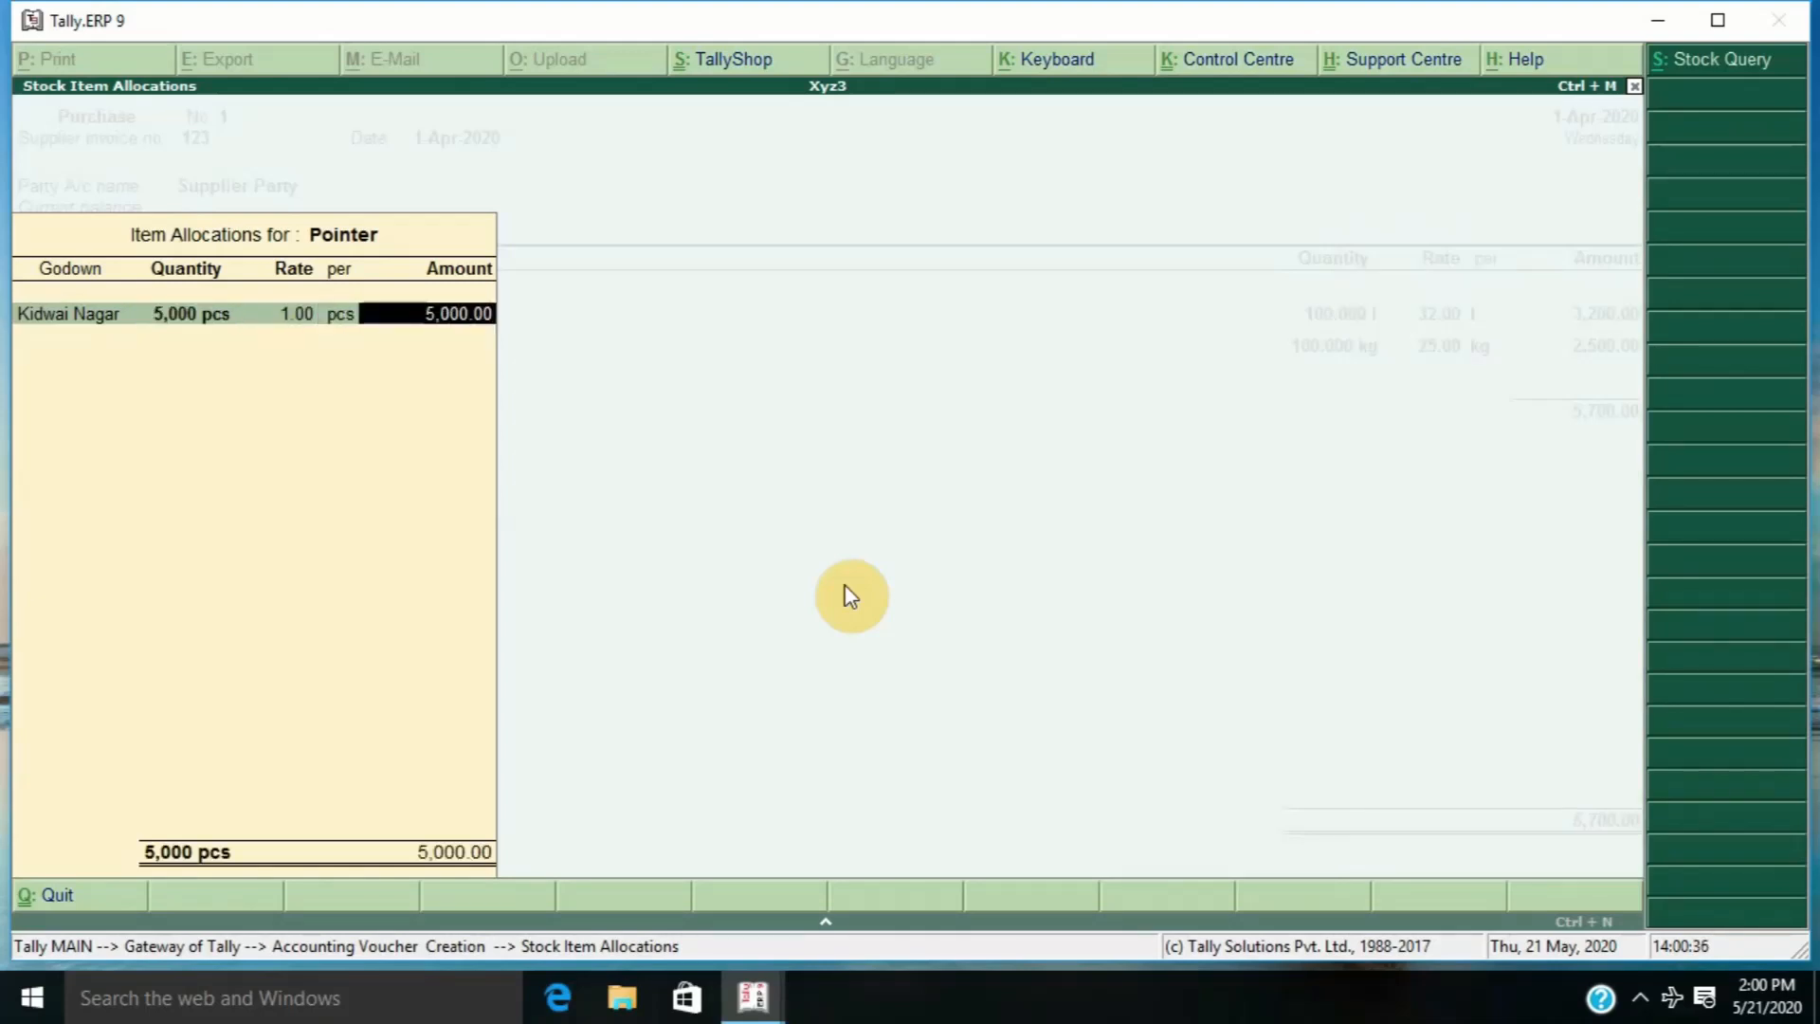
pyautogui.press('Return')
pyautogui.press('Return')
pyautogui.press('Return')
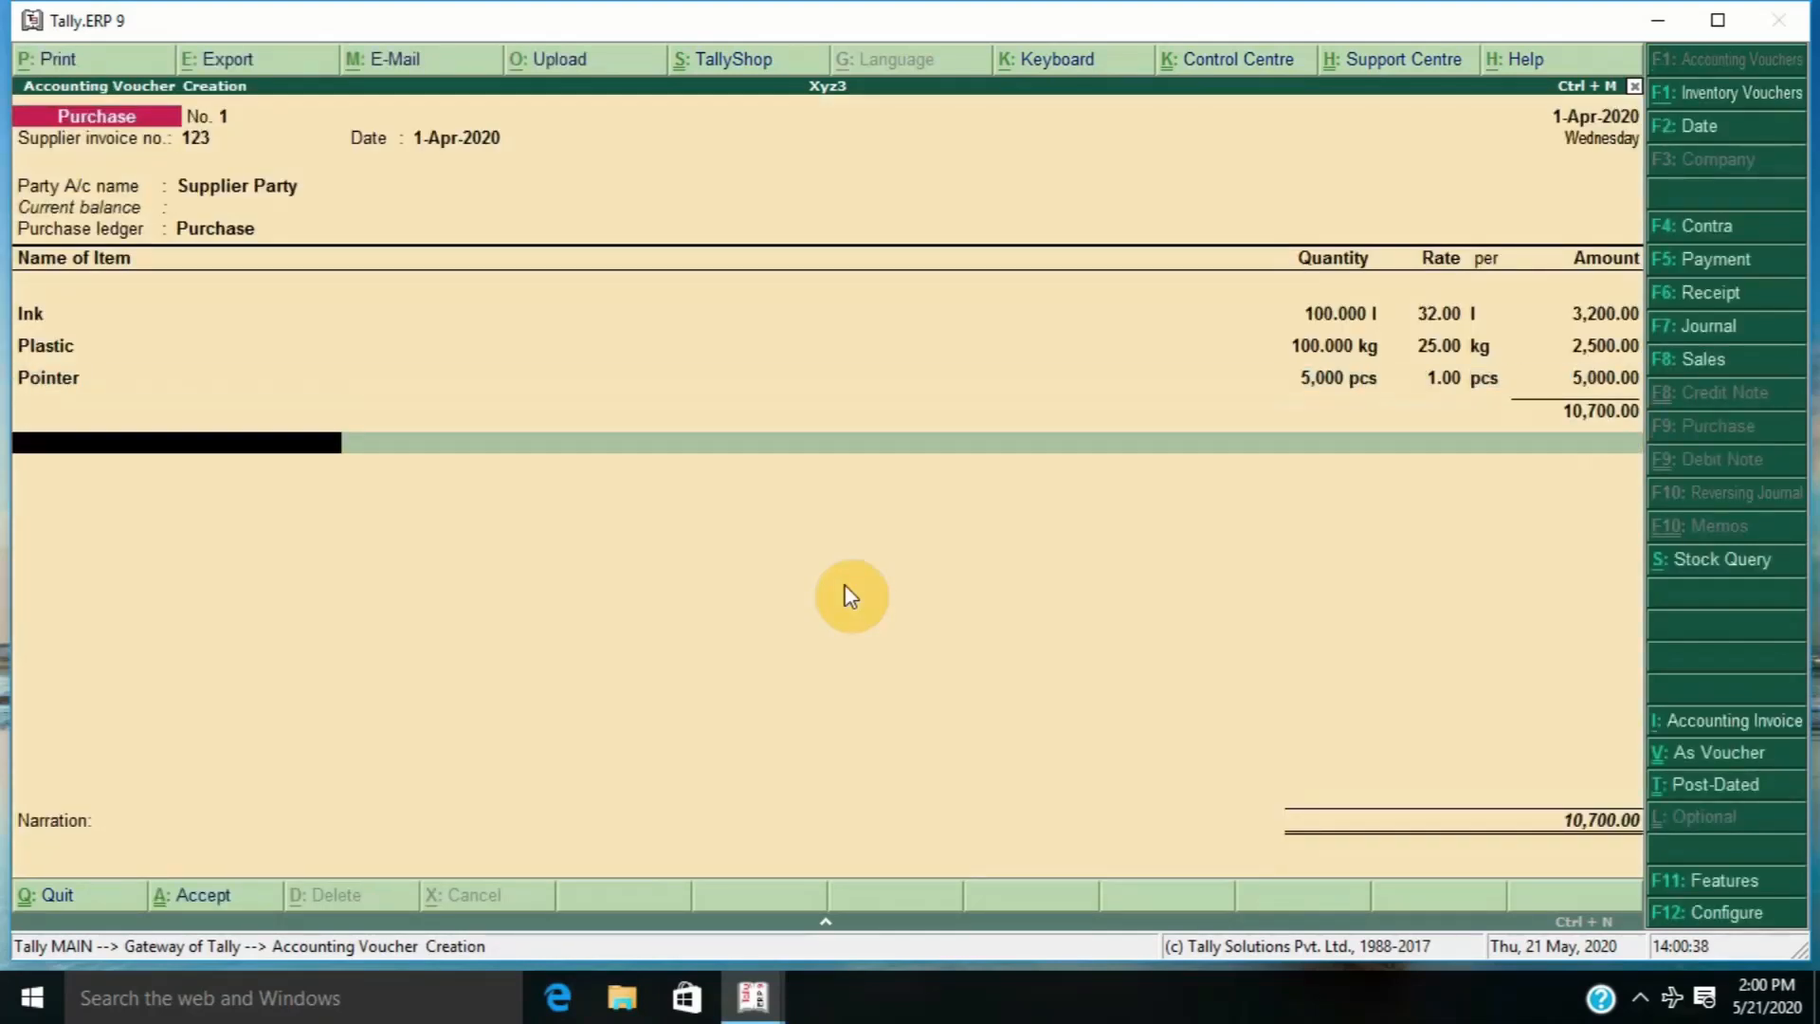
# - End the item list, save the purchase voucher without a narration, and return to the Gateway of Tally
pyautogui.press('Return')
pyautogui.press('Return')
pyautogui.press('Return')
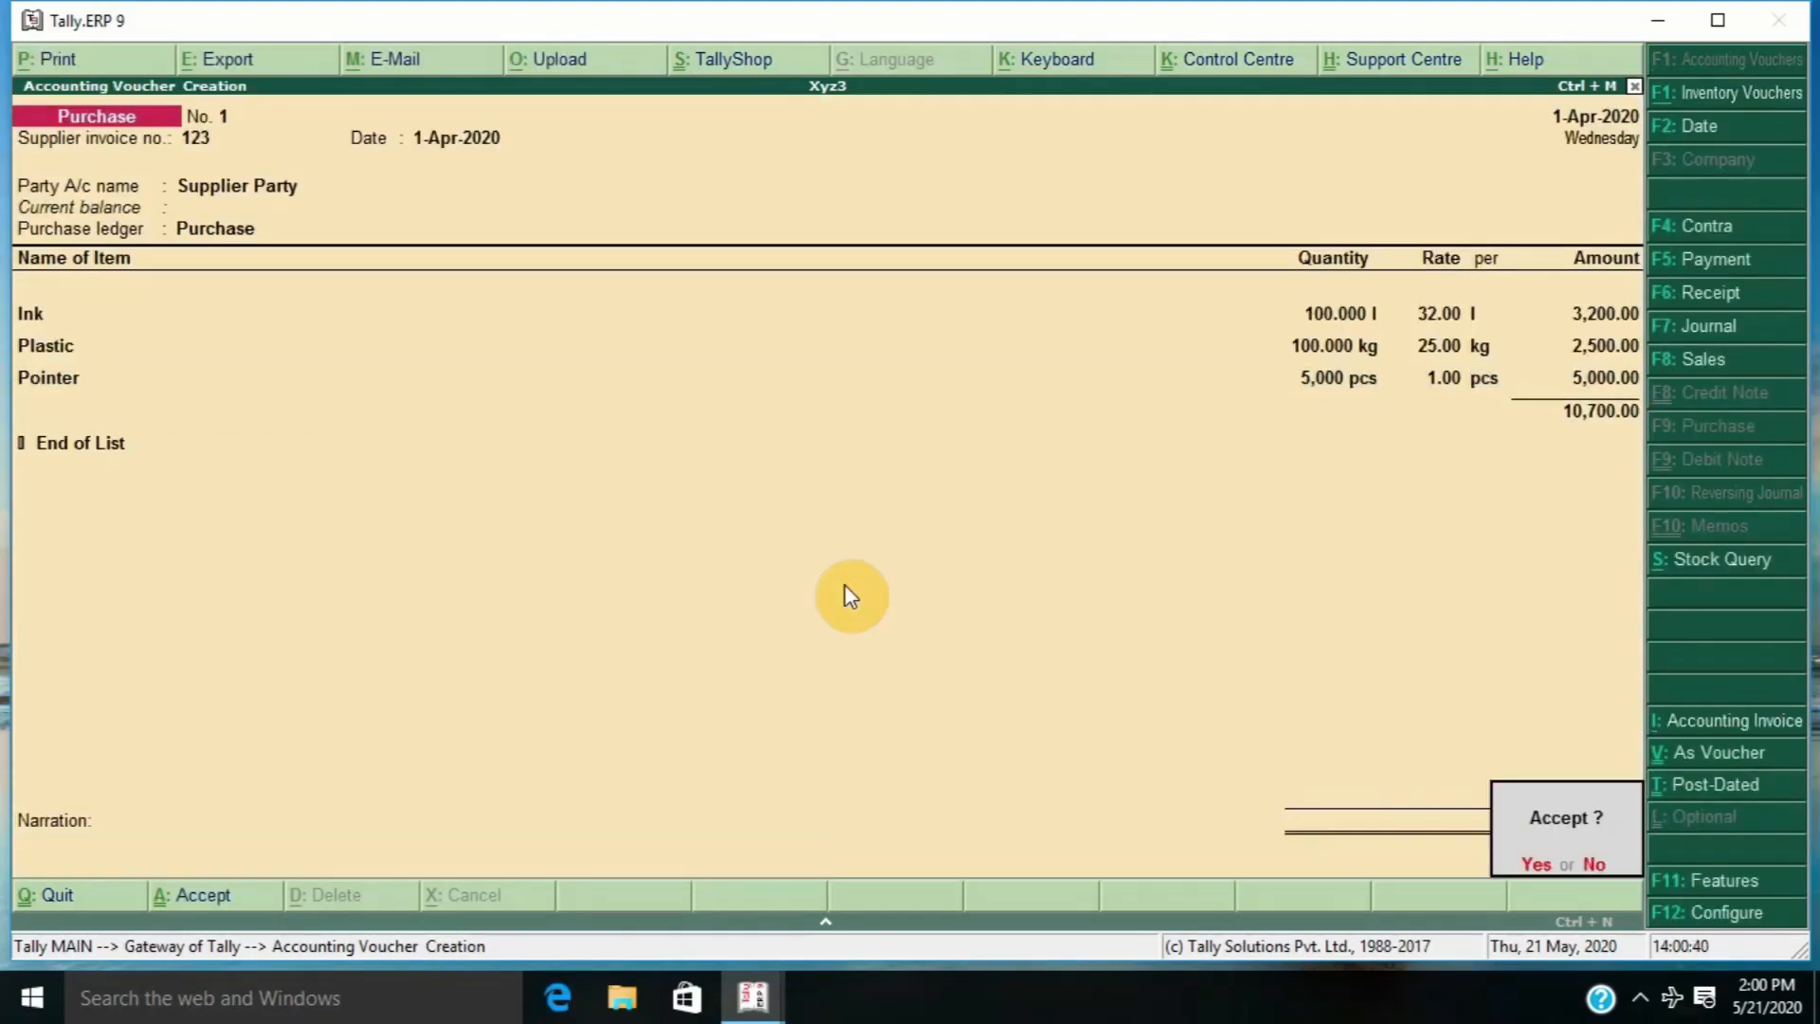
pyautogui.press('Return')
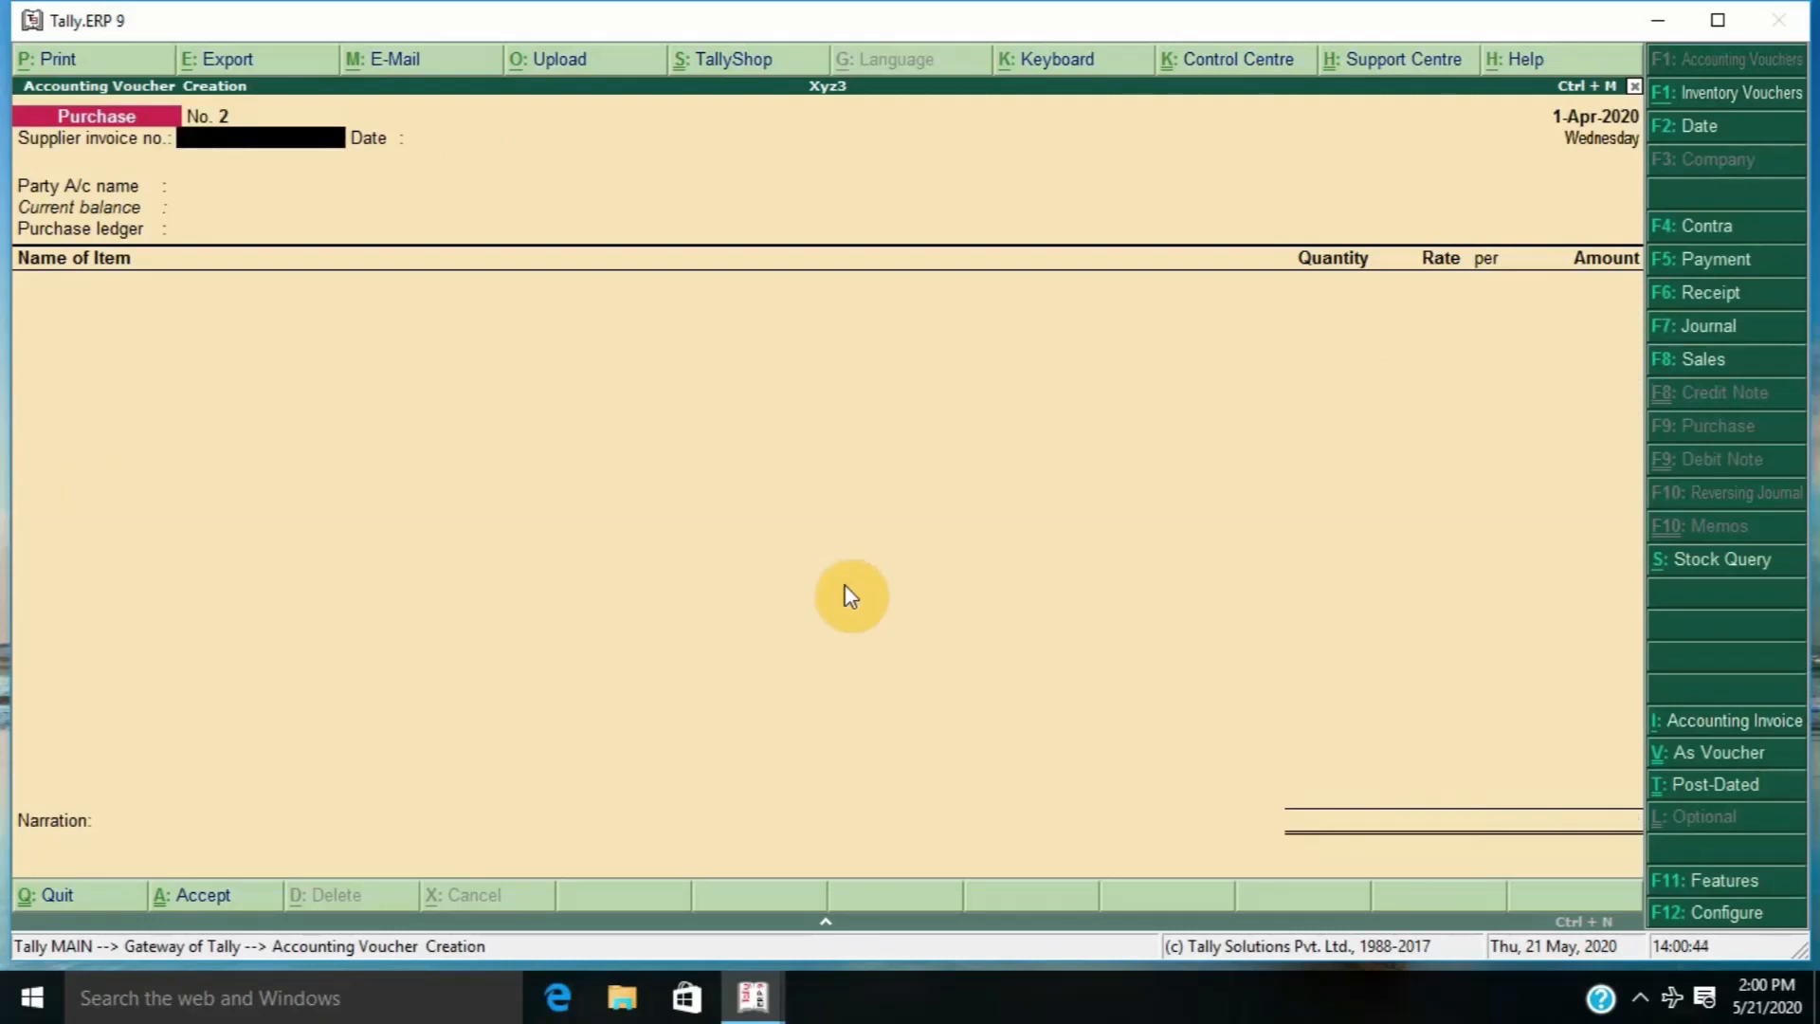
pyautogui.press('Escape')
pyautogui.press('Return')
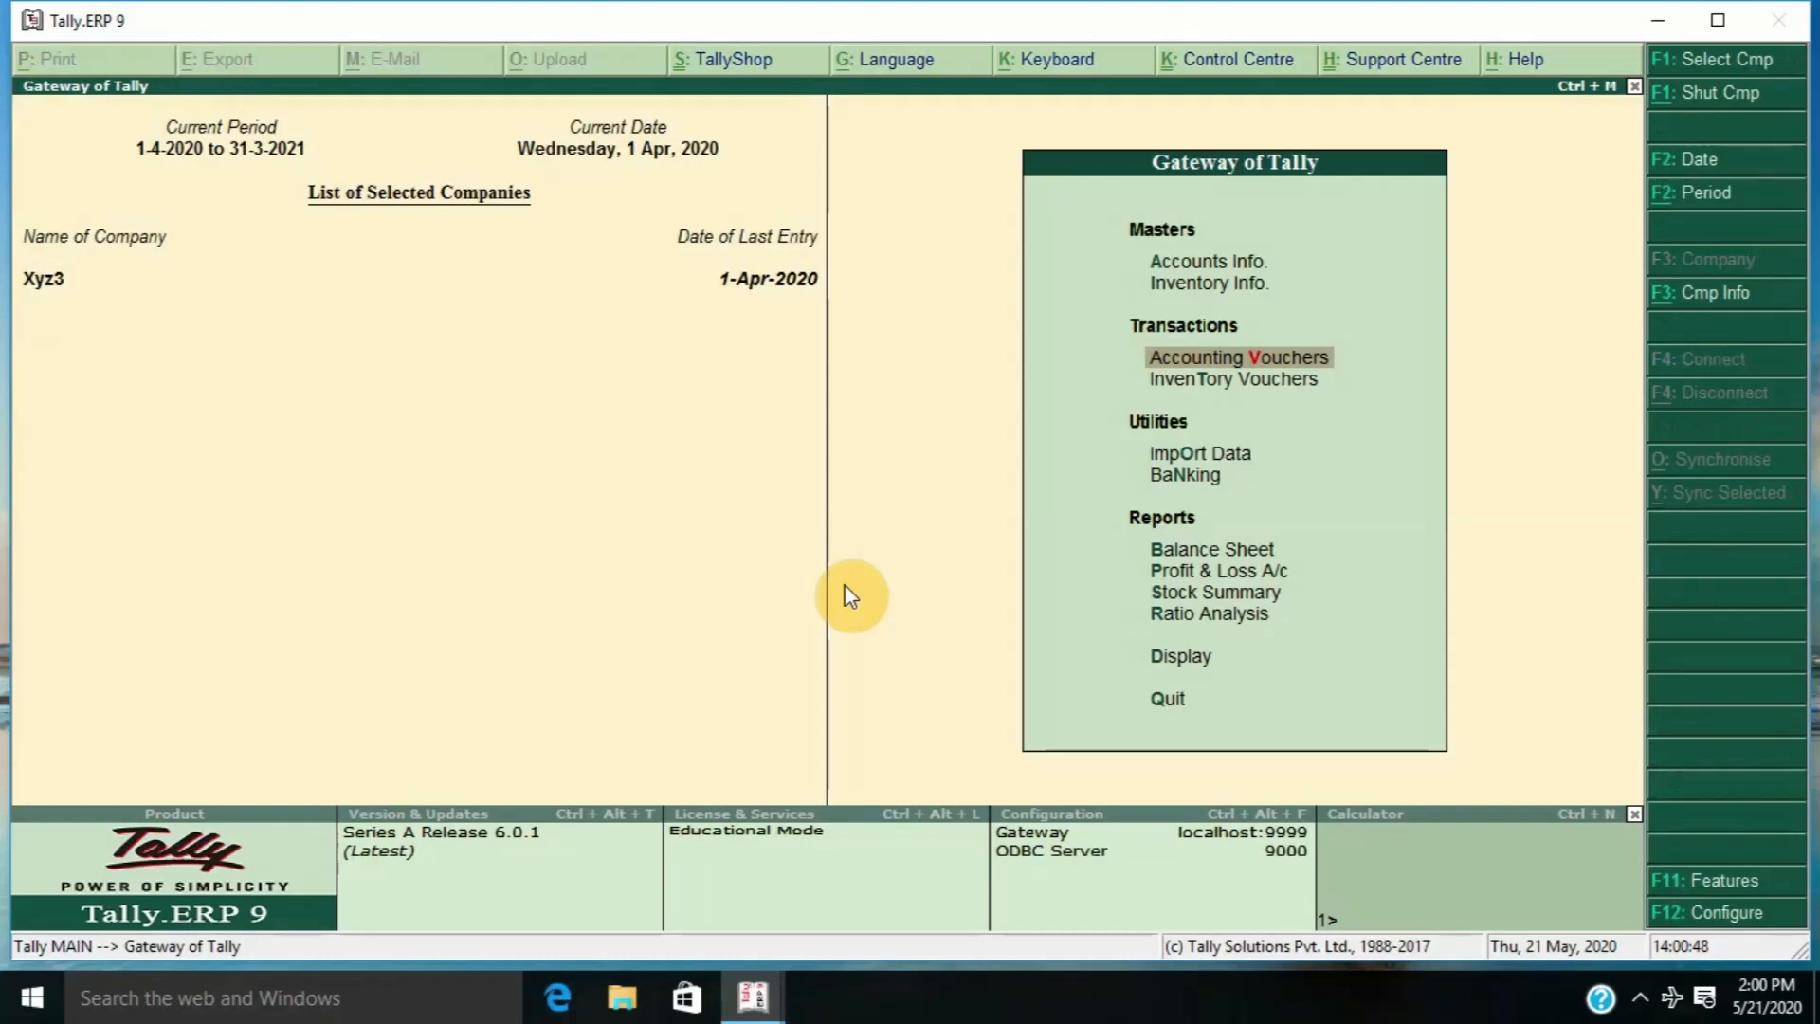
# - Start a new single stock item named Link Star Line under the Primary group
pyautogui.press('Up')
pyautogui.press('Return')
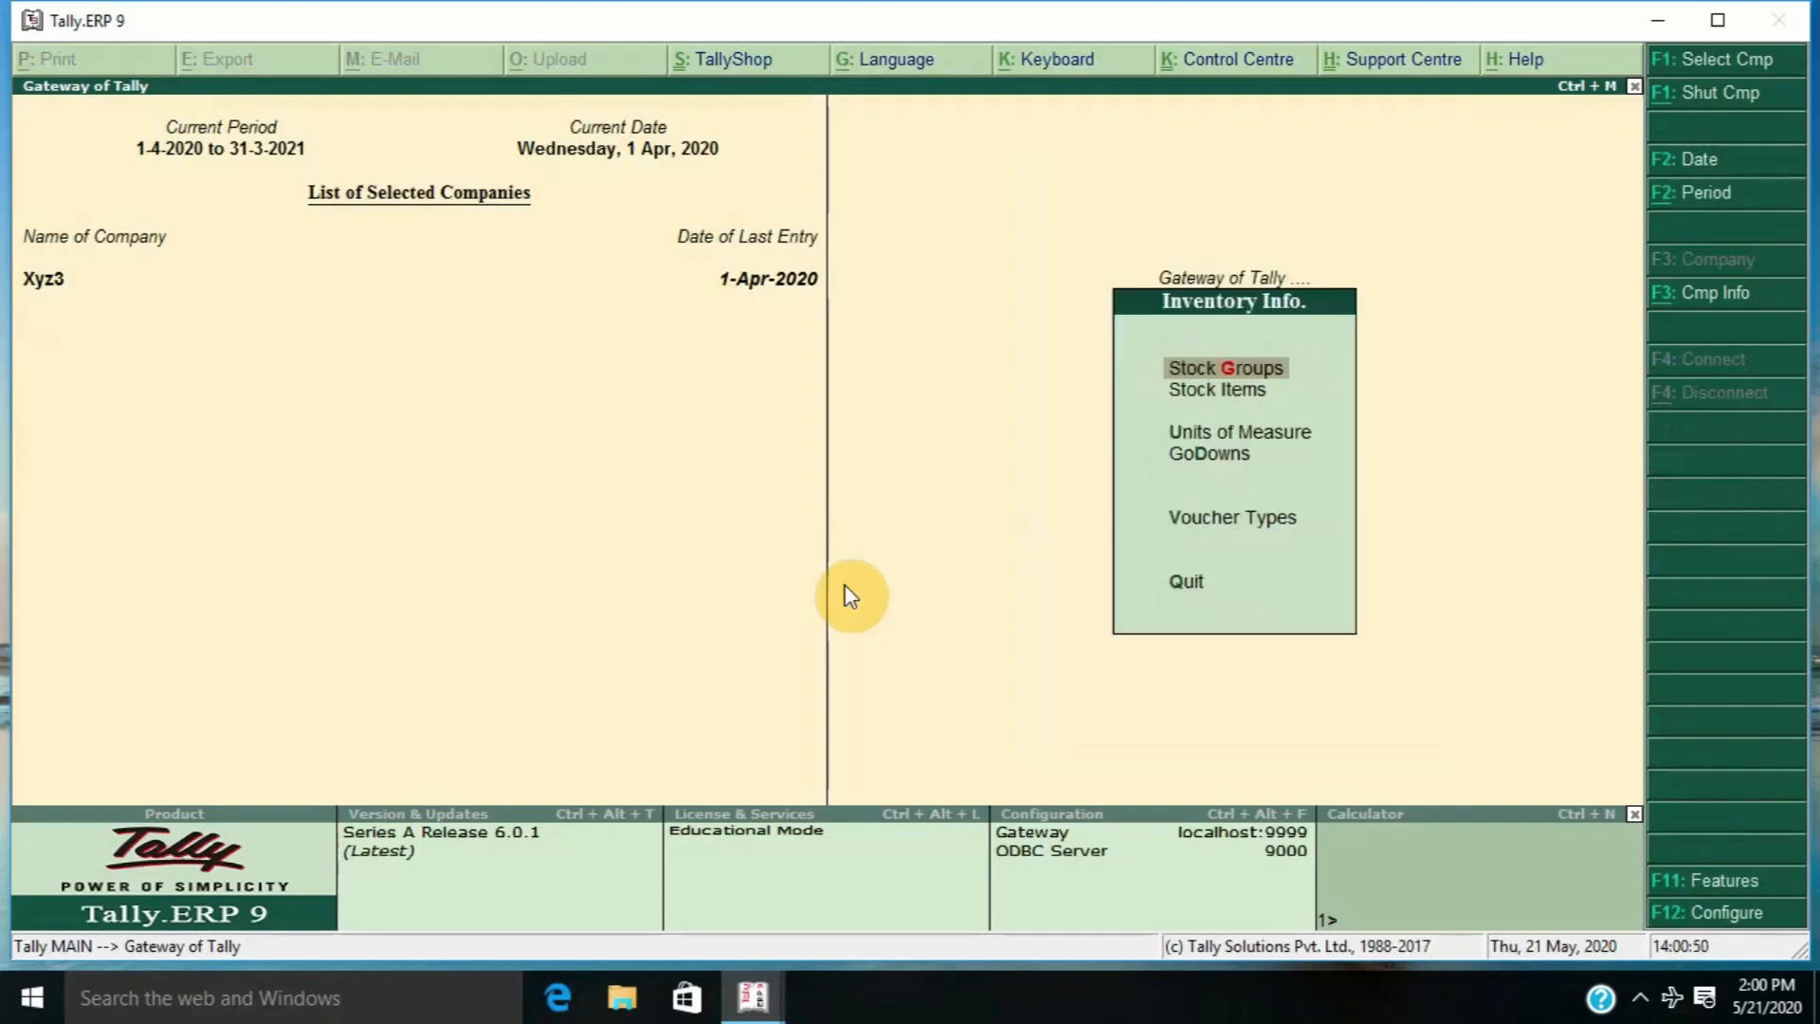
pyautogui.press('Down')
pyautogui.press('Return')
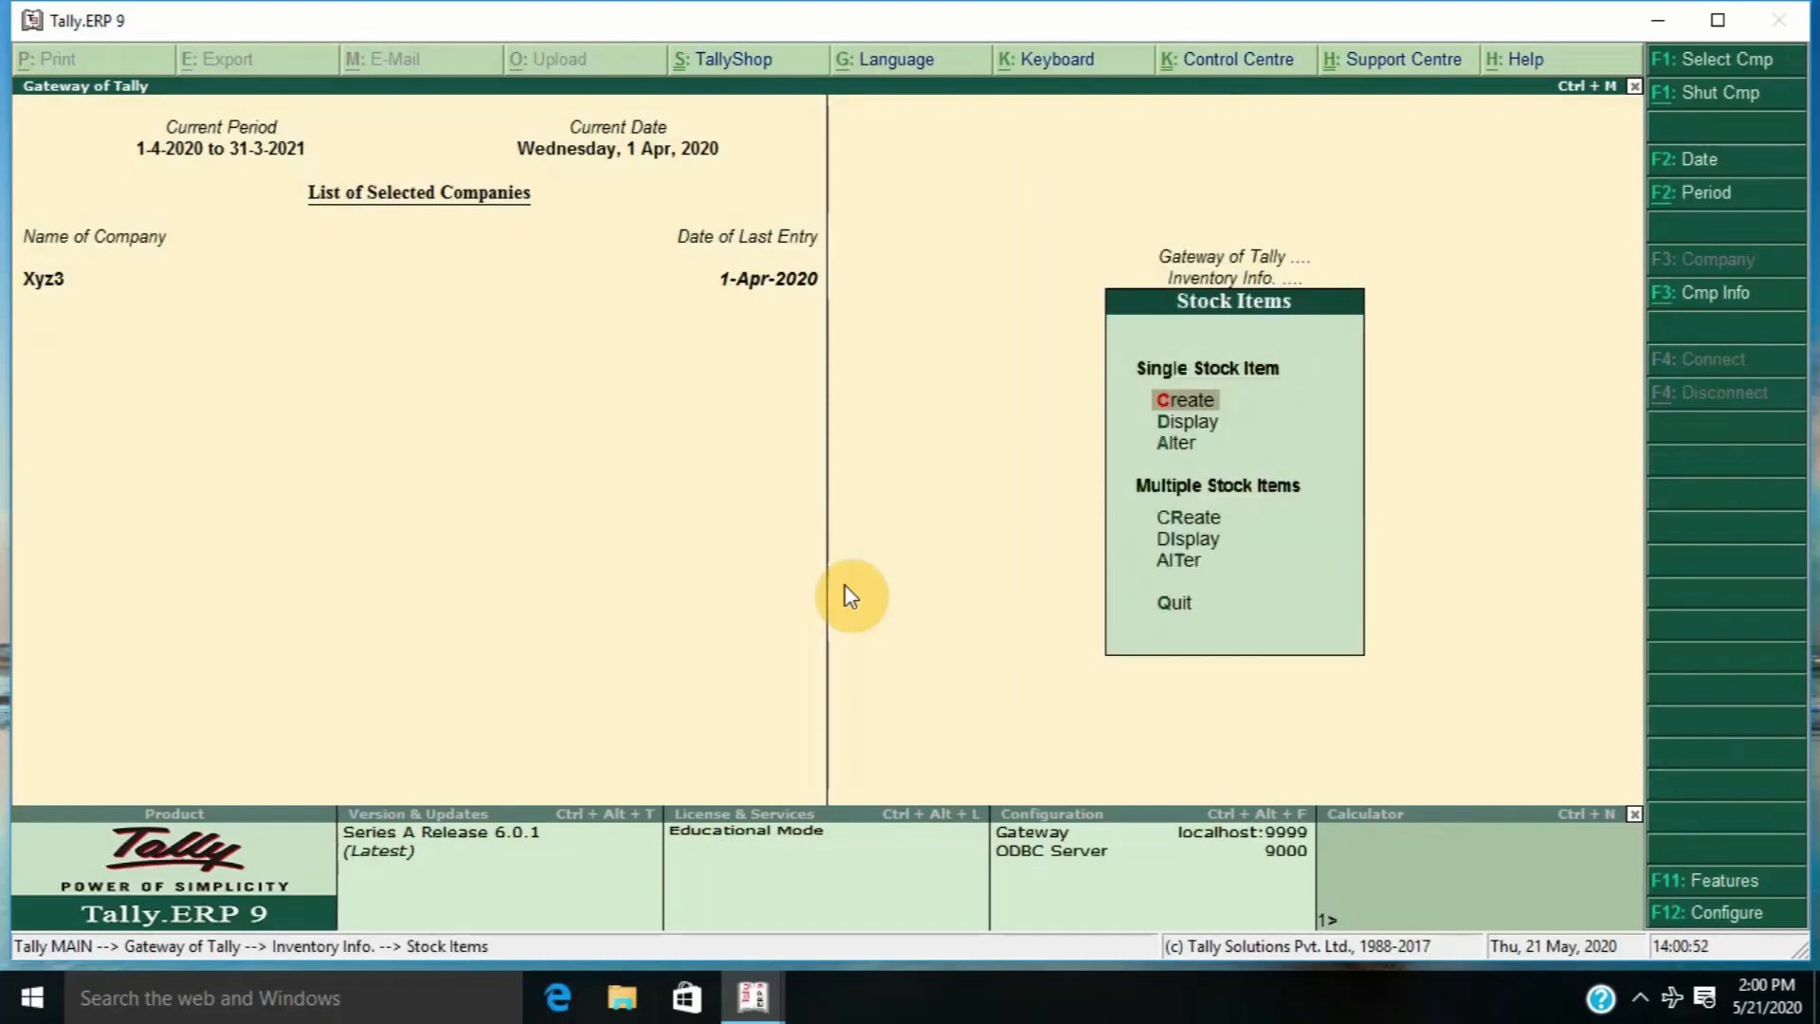
pyautogui.press('Return')
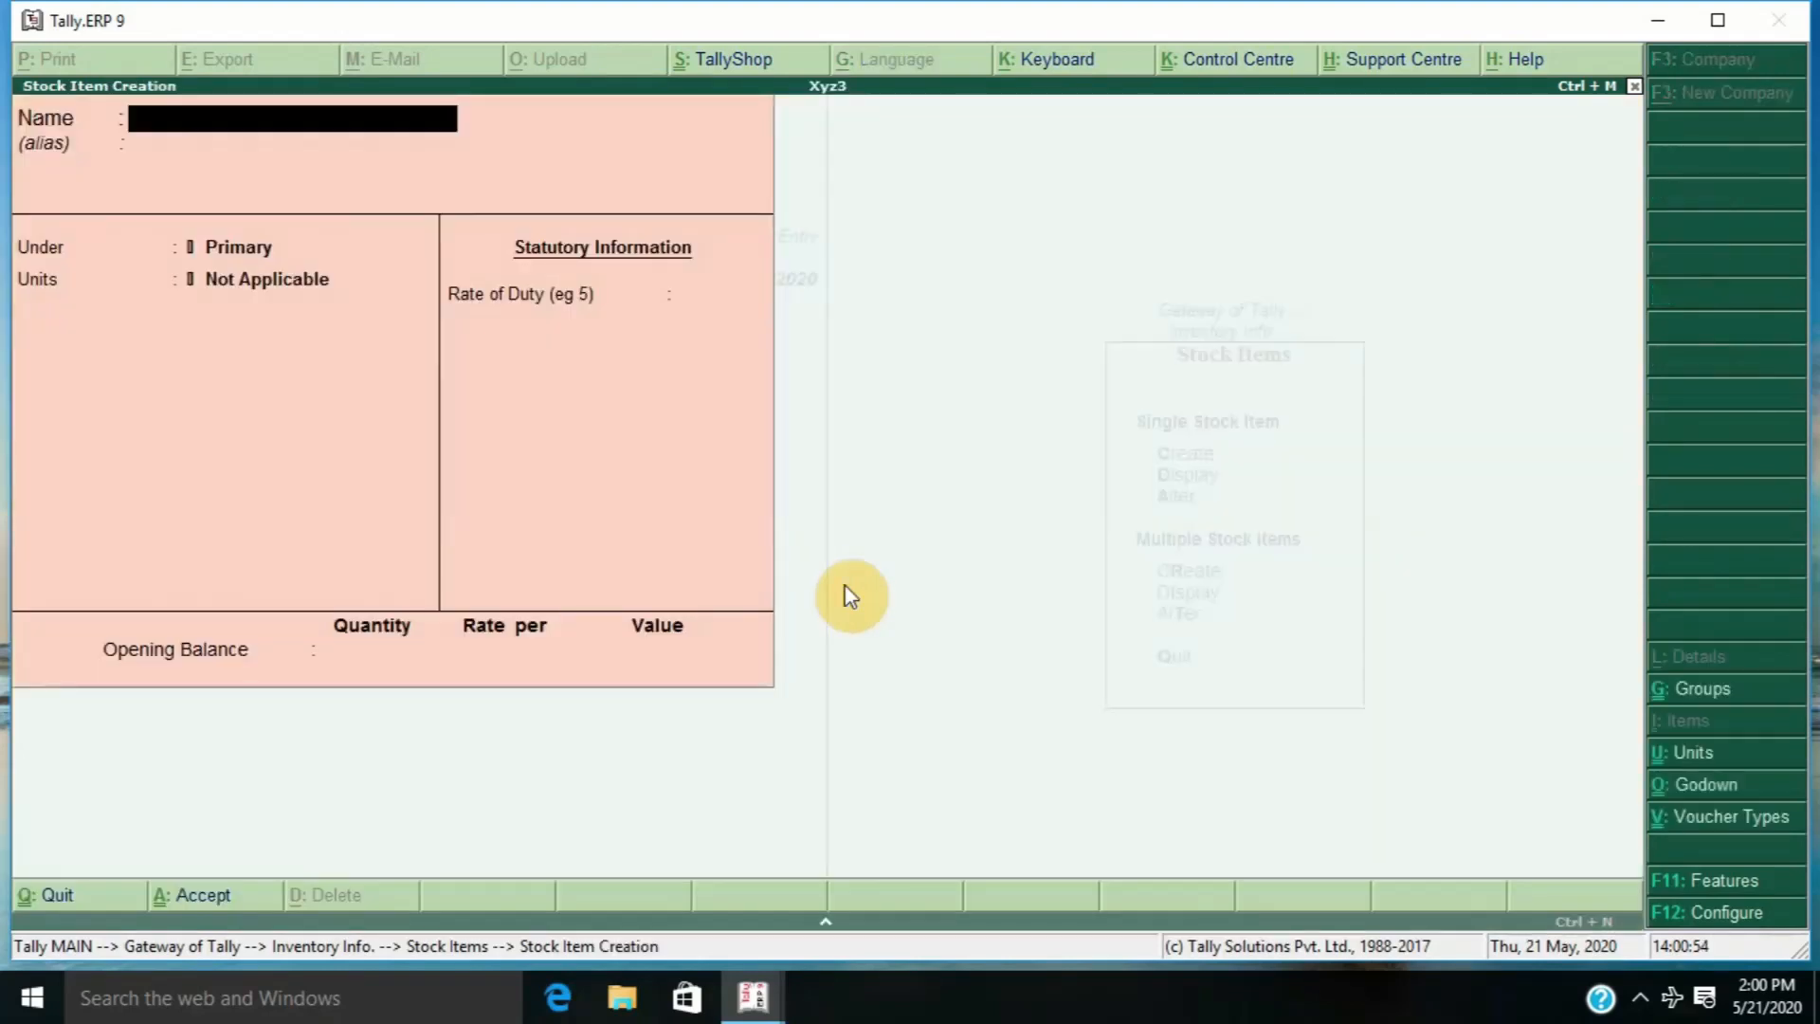
pyautogui.write('L')
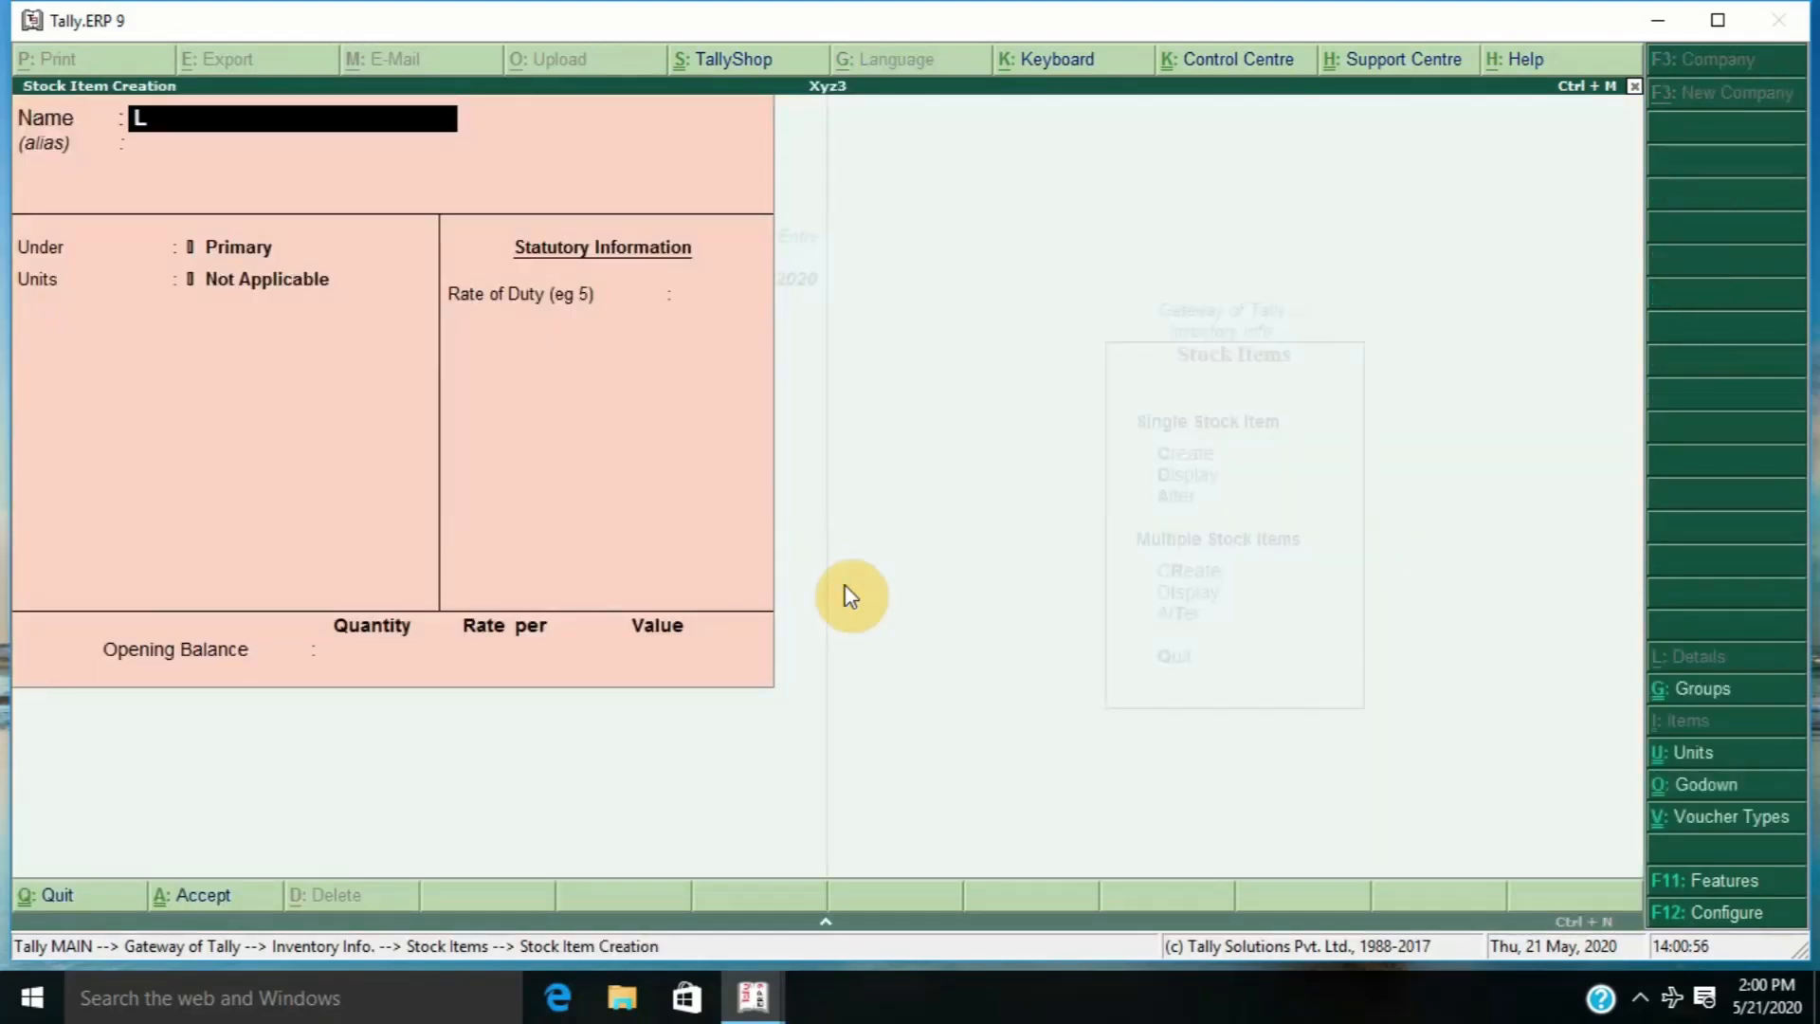
pyautogui.write('ink Star Line')
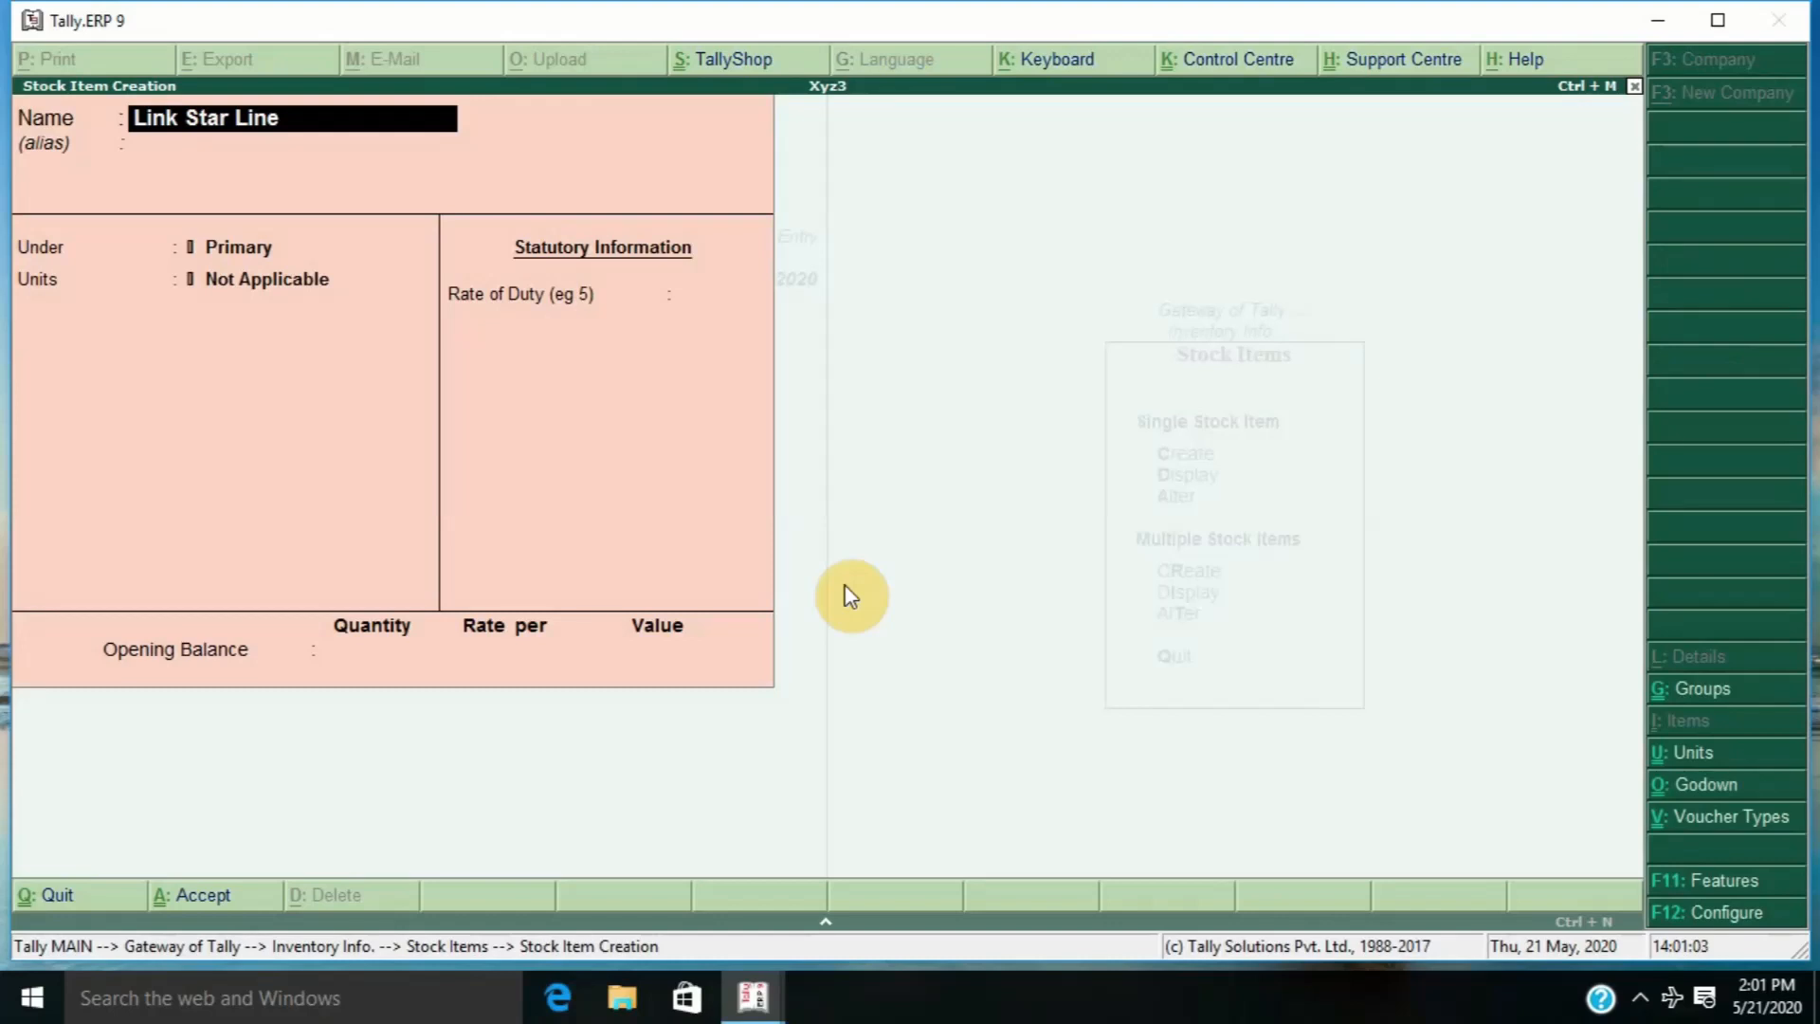
pyautogui.press('Return')
pyautogui.press('Return')
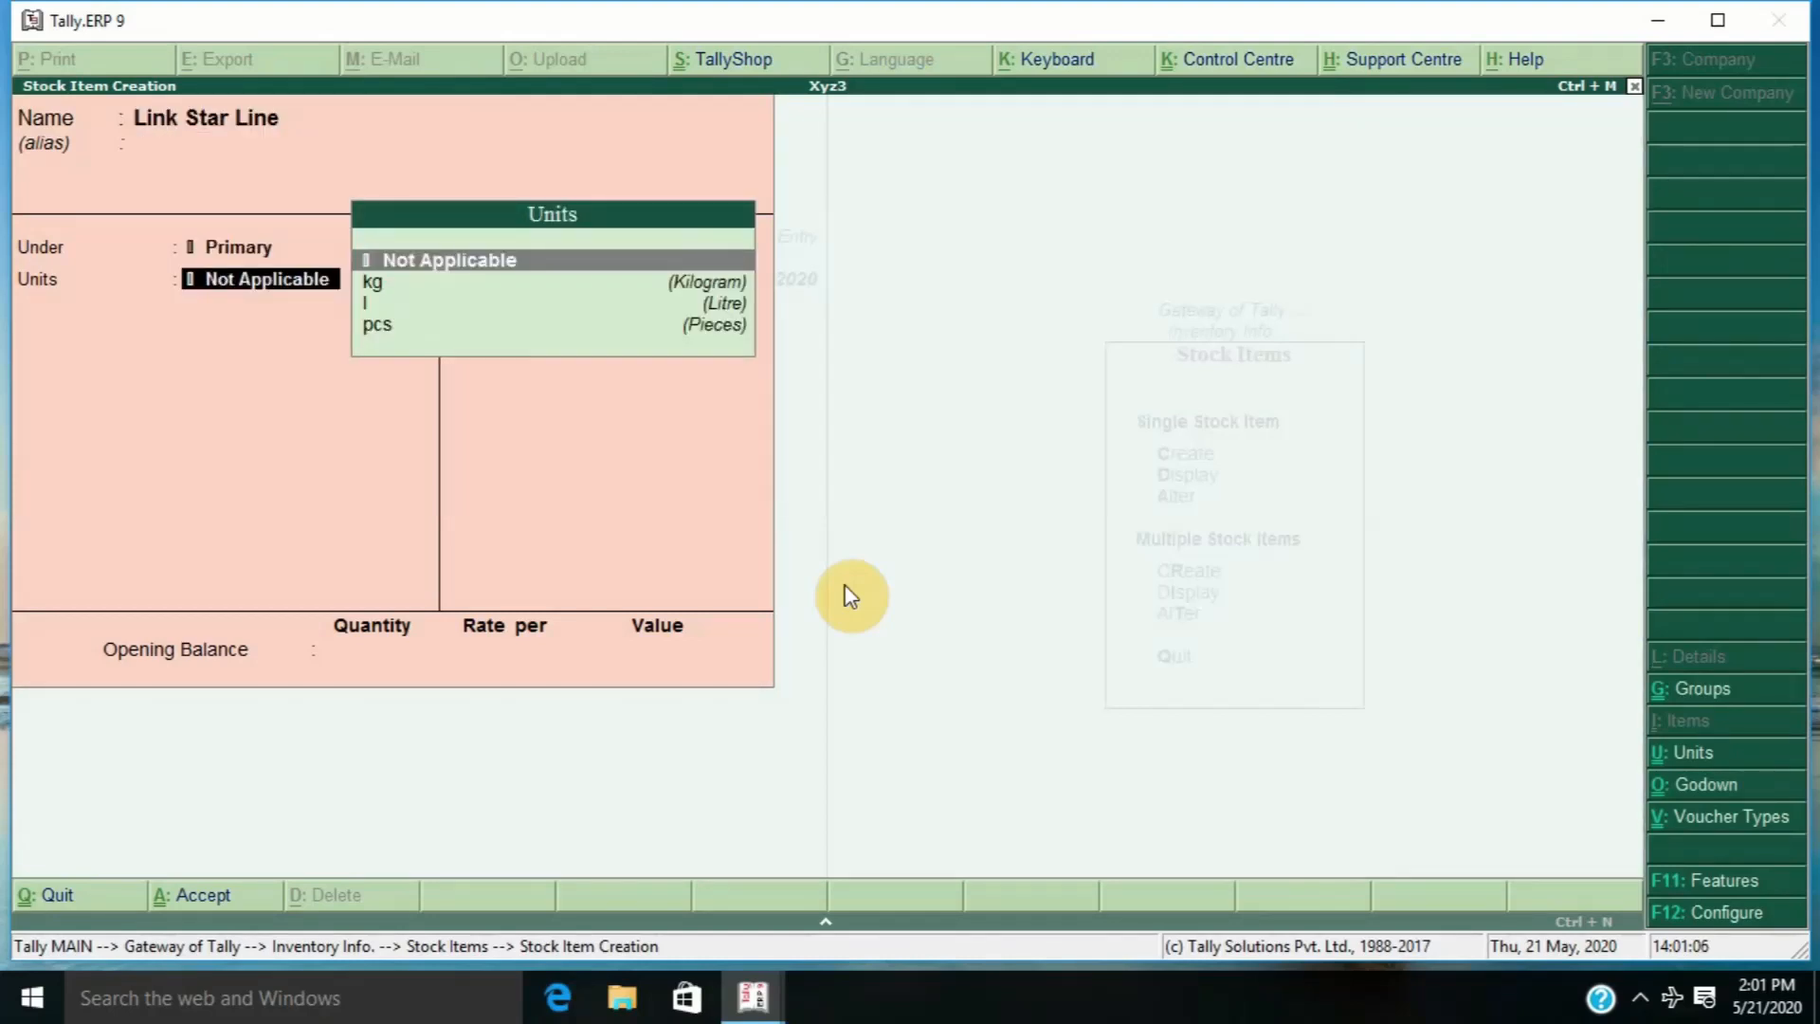
# - Set the stock item's units to pcs and its alternate units to Not Applicable
pyautogui.press('Down')
pyautogui.press('Down')
pyautogui.press('Down')
pyautogui.press('Return')
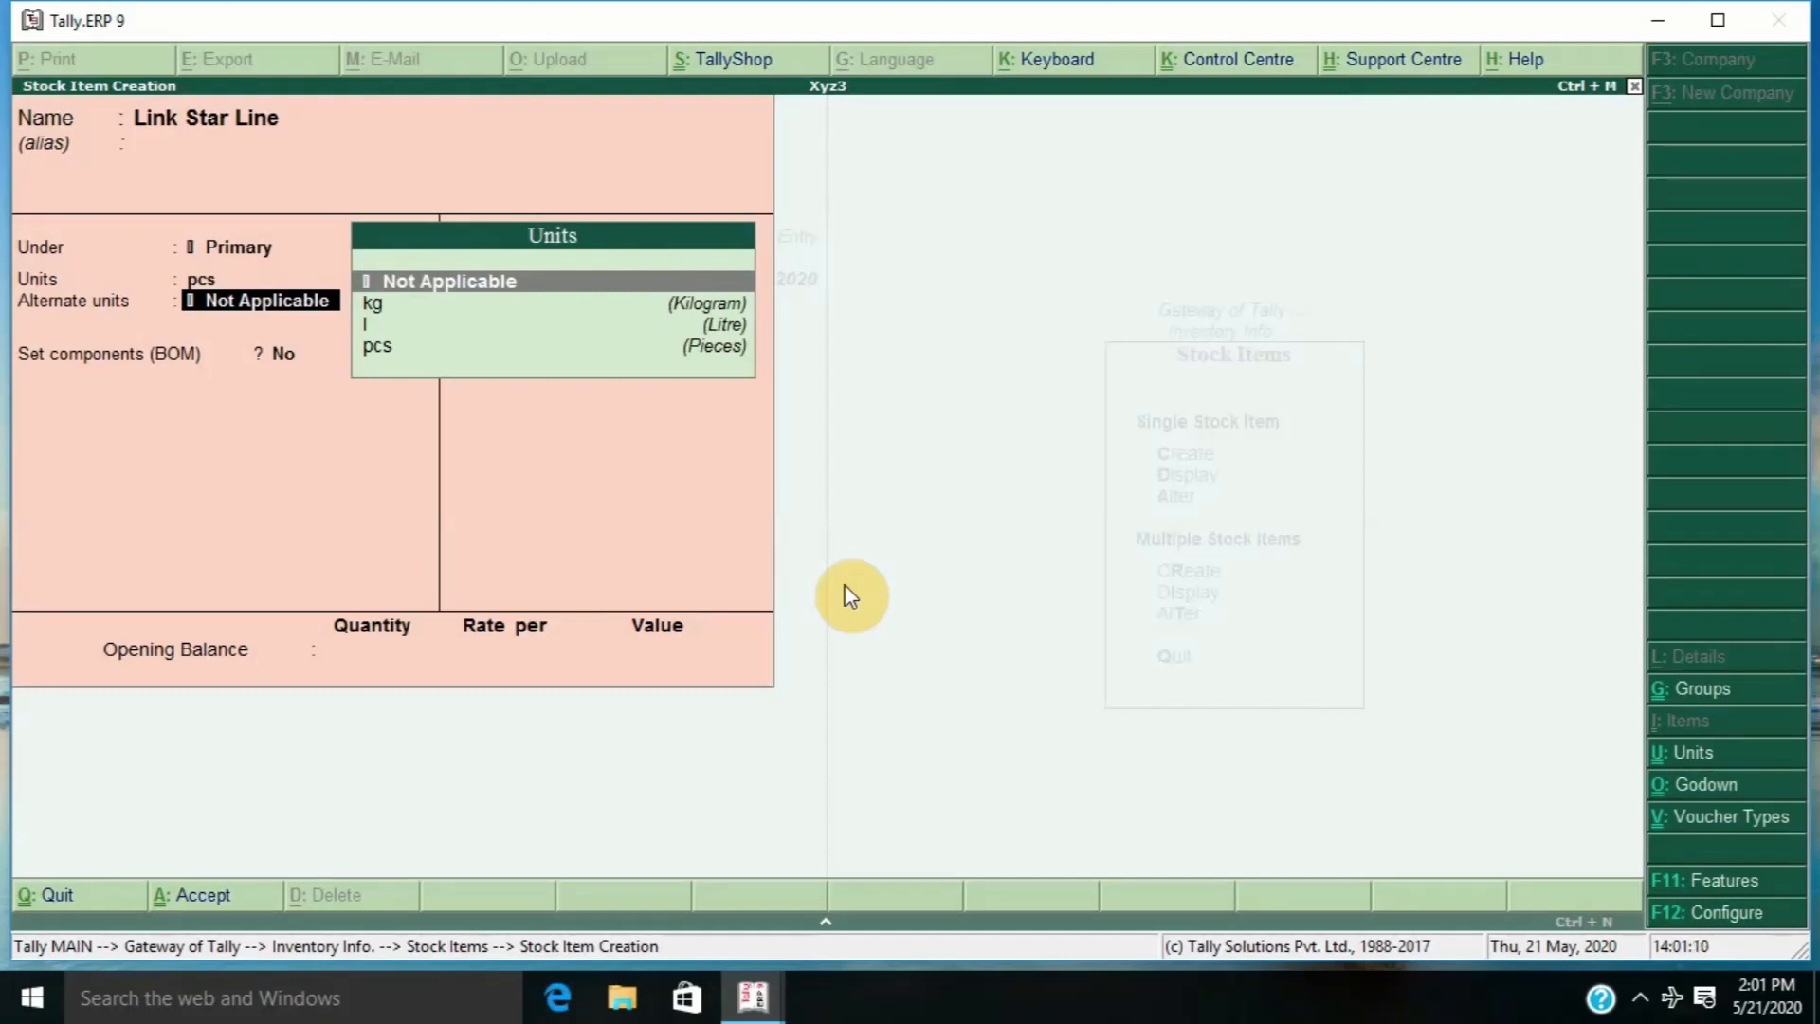
pyautogui.press('Return')
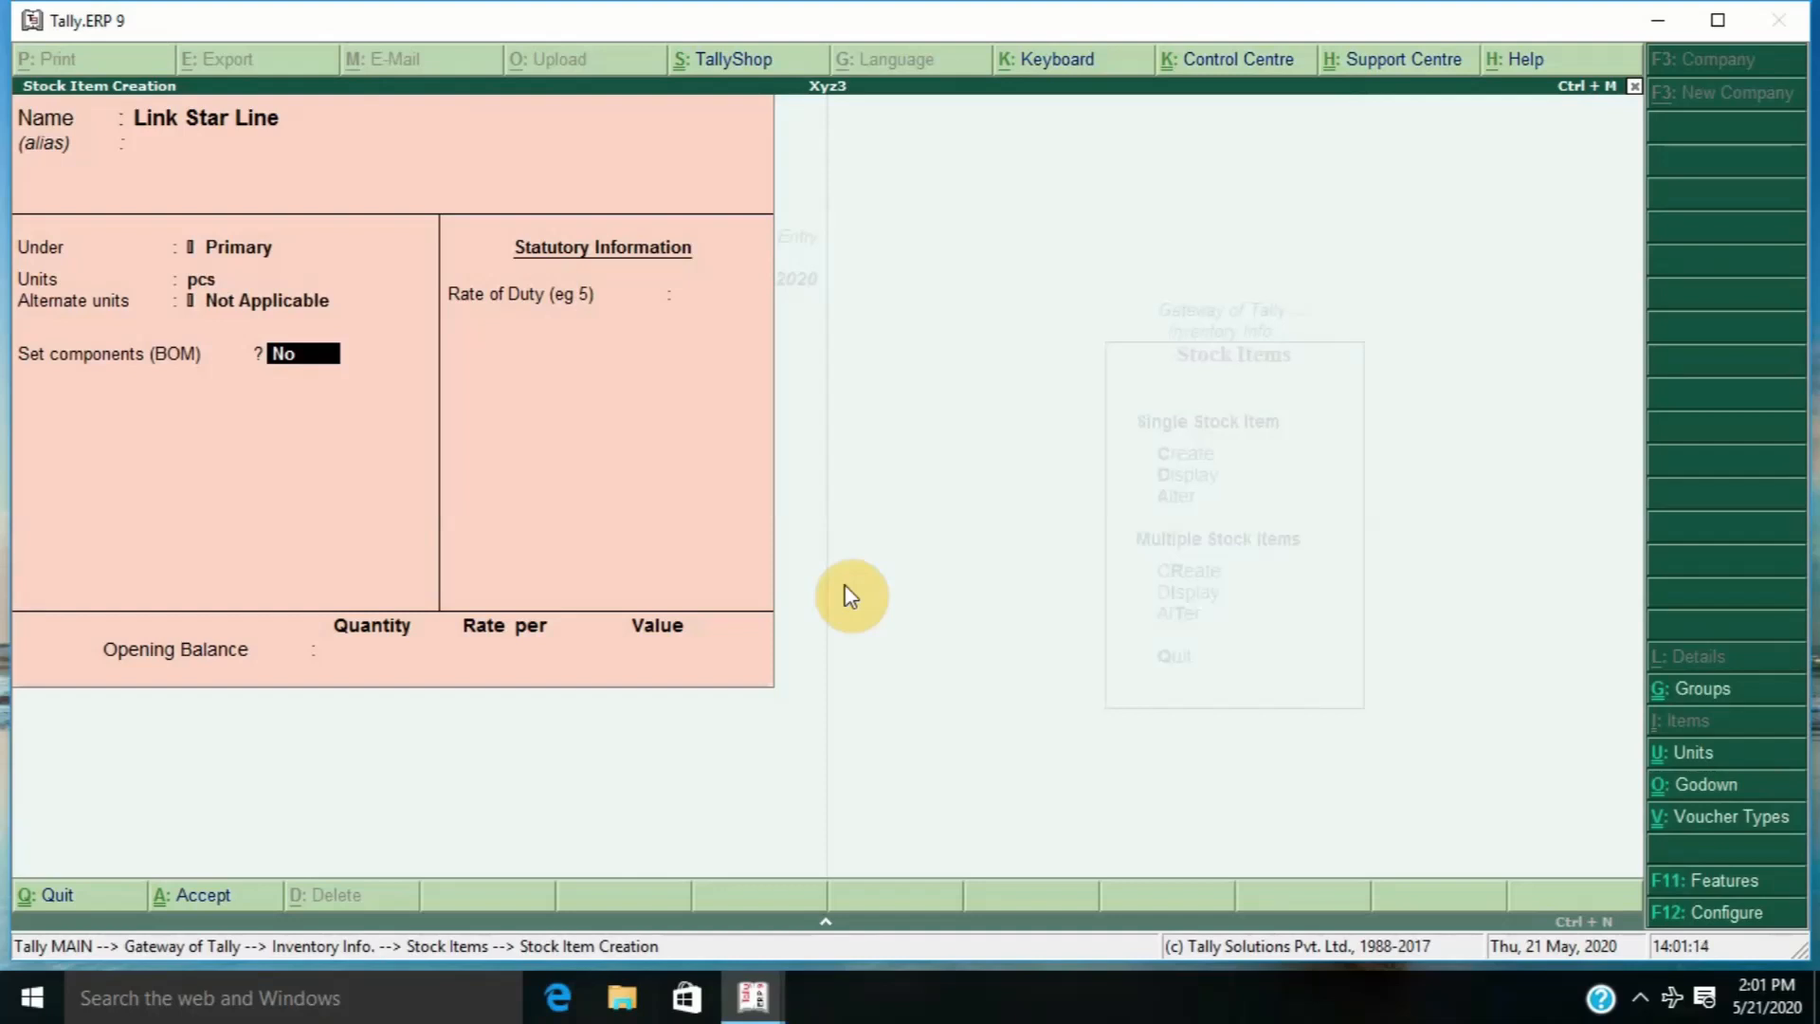
# - Set the components (BOM) option of Link Star Line to Yes, leaving its BOM list without an entry
pyautogui.write('y')
pyautogui.press('Return')
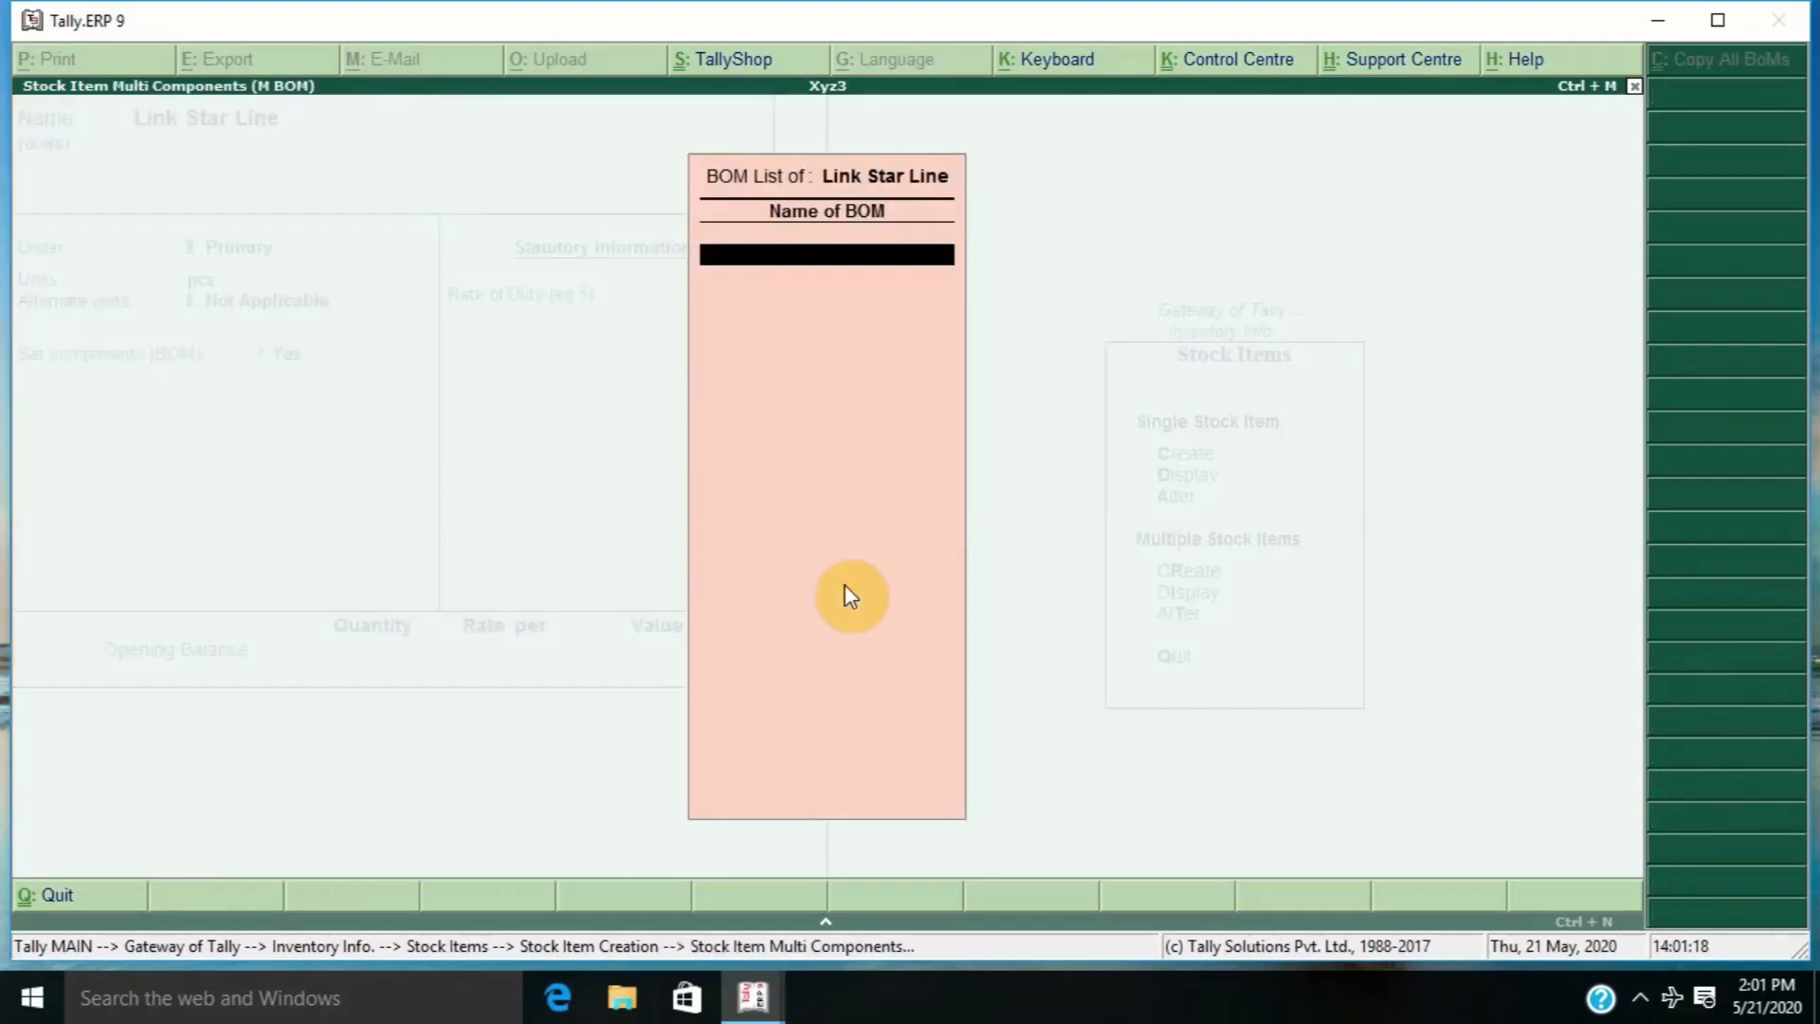
pyautogui.press('Escape')
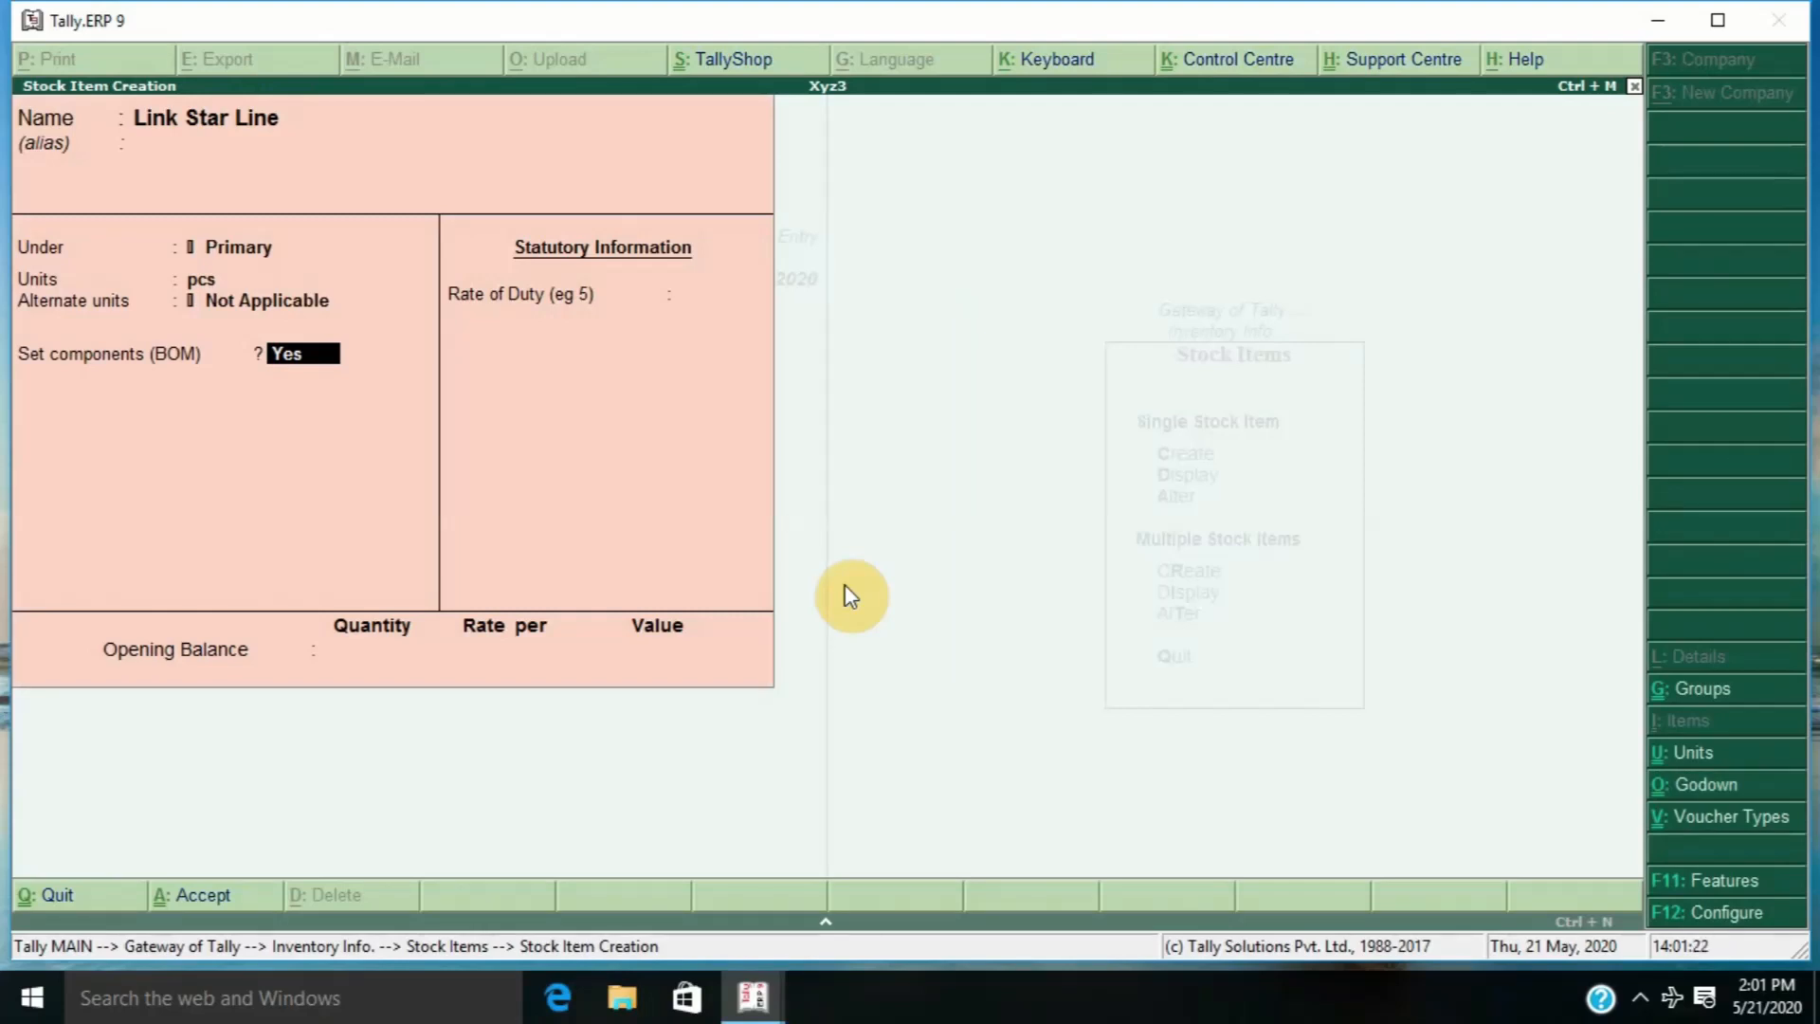
# - Review the stock item configuration options through to Enable component list details (Bill of Materials)
pyautogui.press('F12')
pyautogui.press('Return')
pyautogui.press('Return')
pyautogui.press('Return')
pyautogui.press('Return')
pyautogui.press('Return')
pyautogui.press('Return')
pyautogui.press('Return')
pyautogui.press('Return')
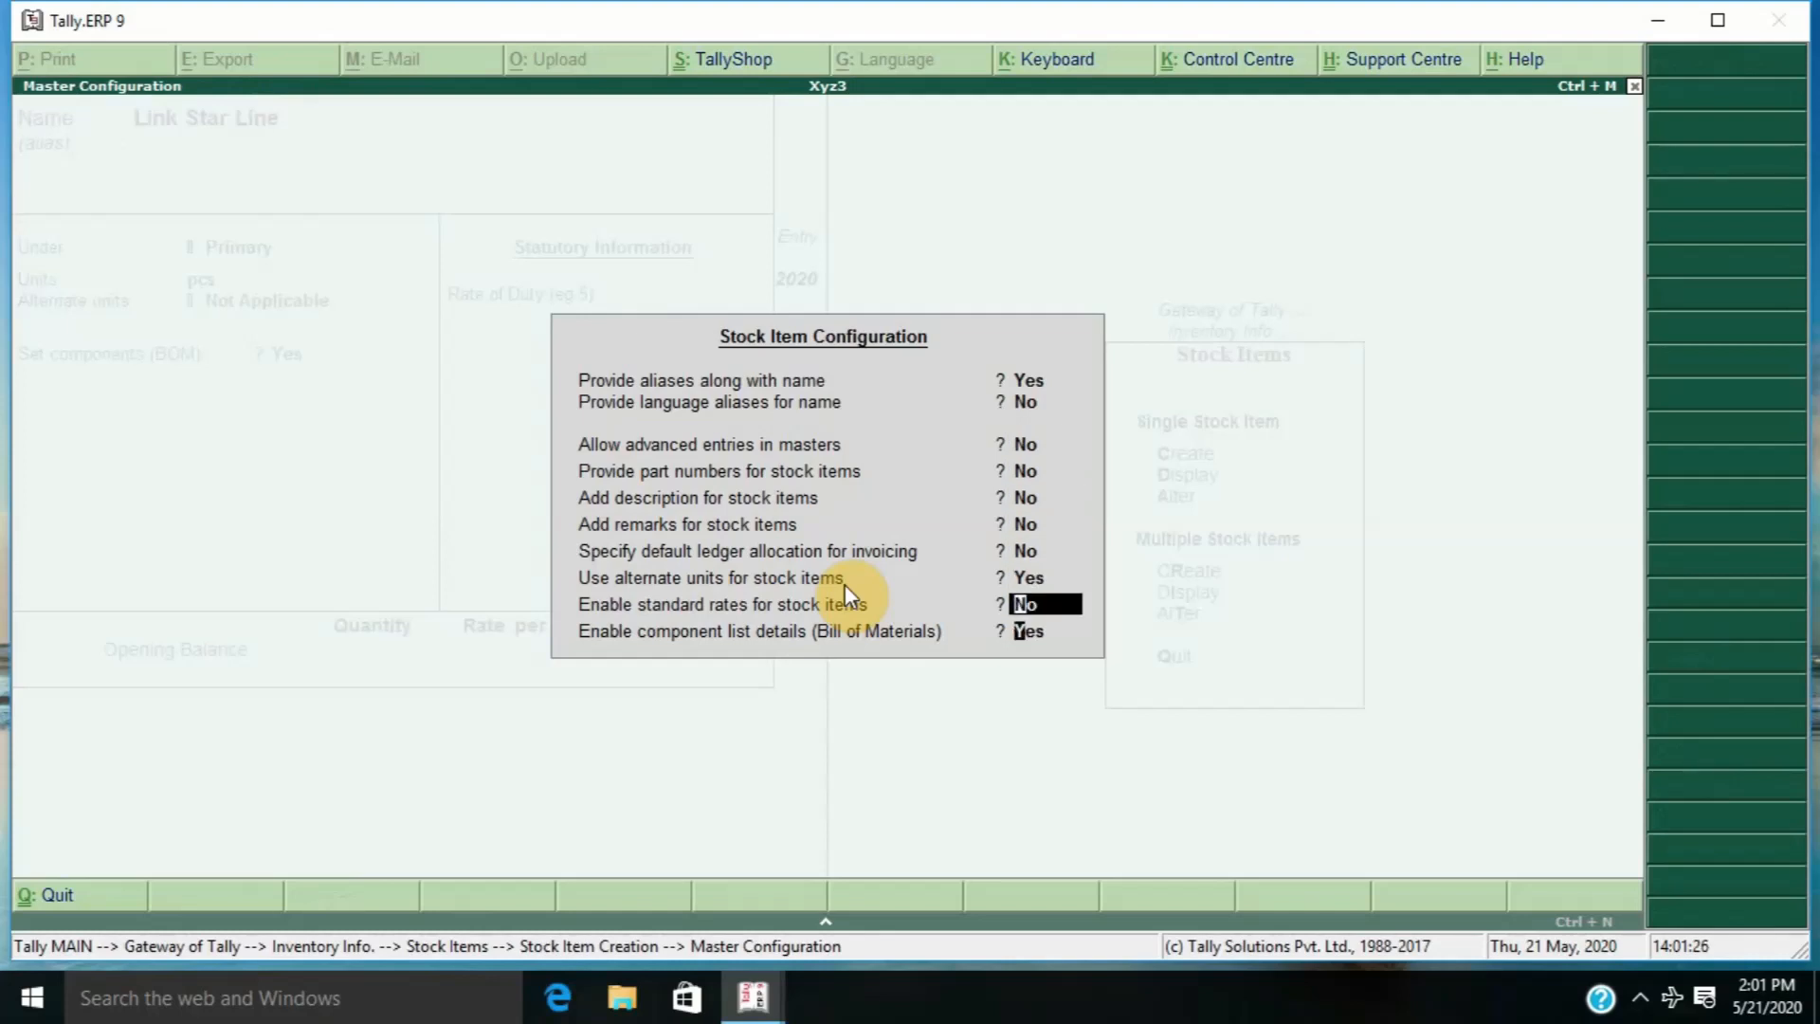
pyautogui.press('Return')
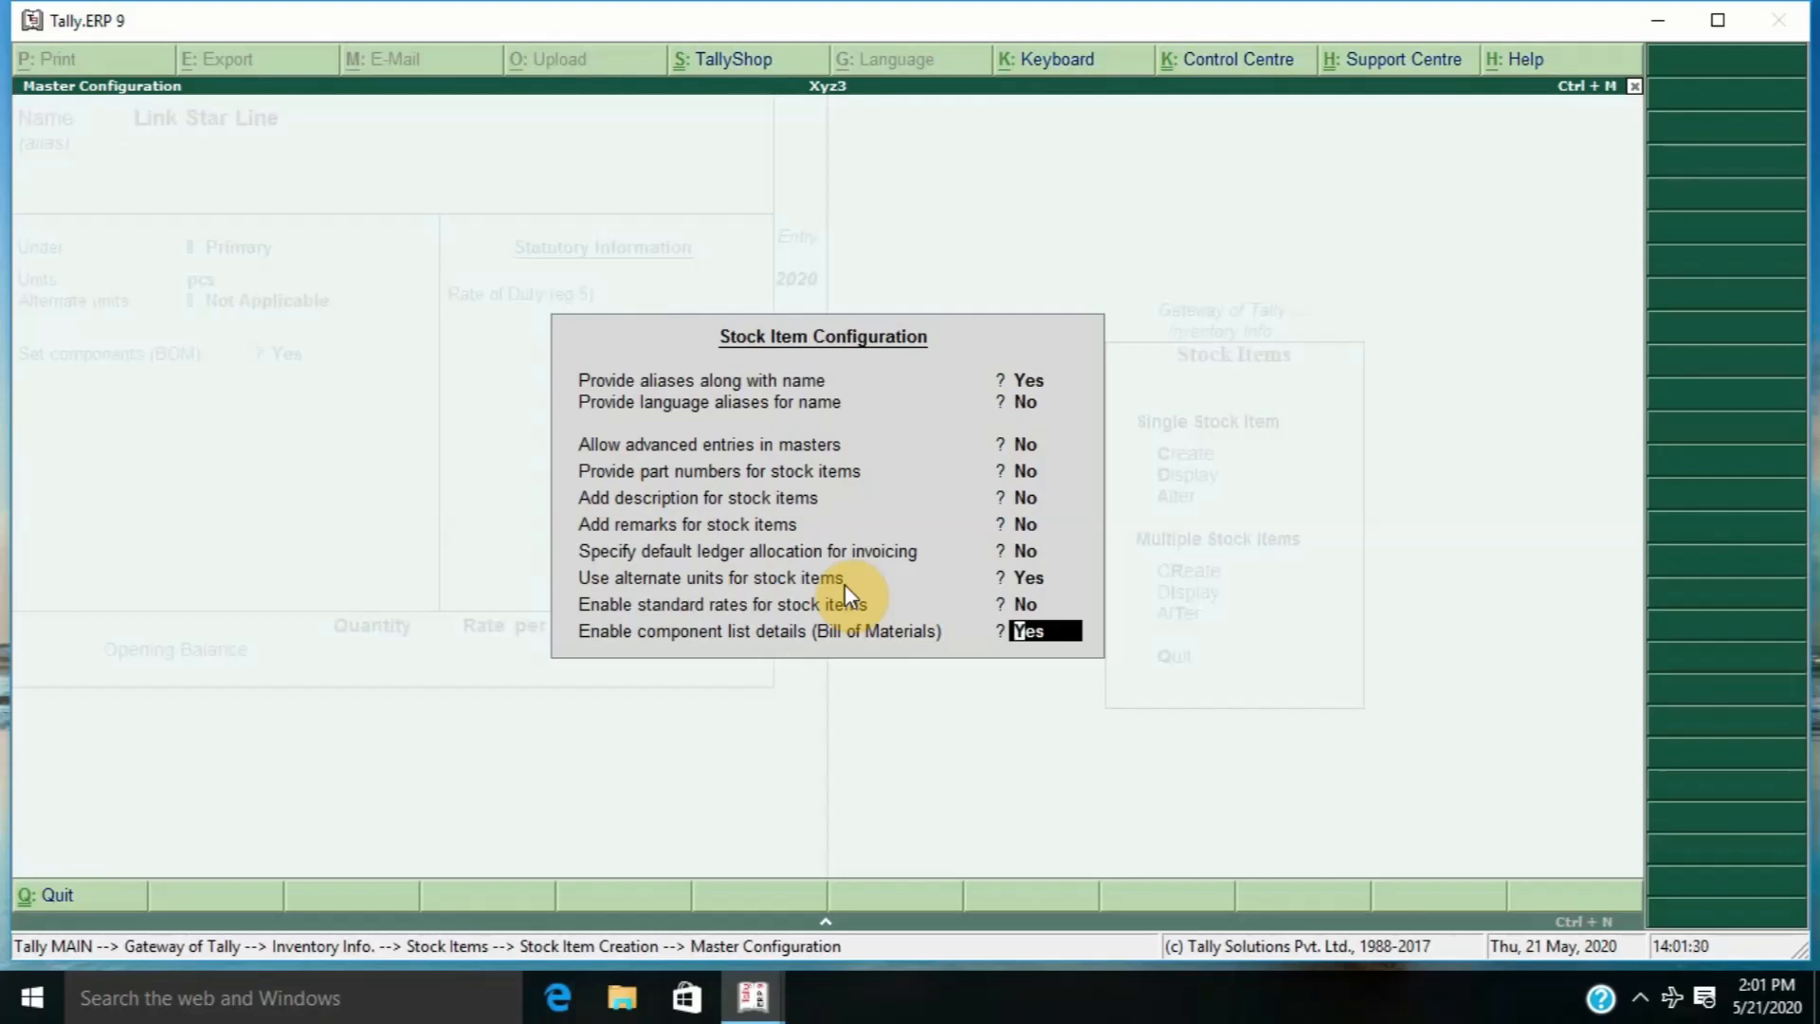
pyautogui.press('Return')
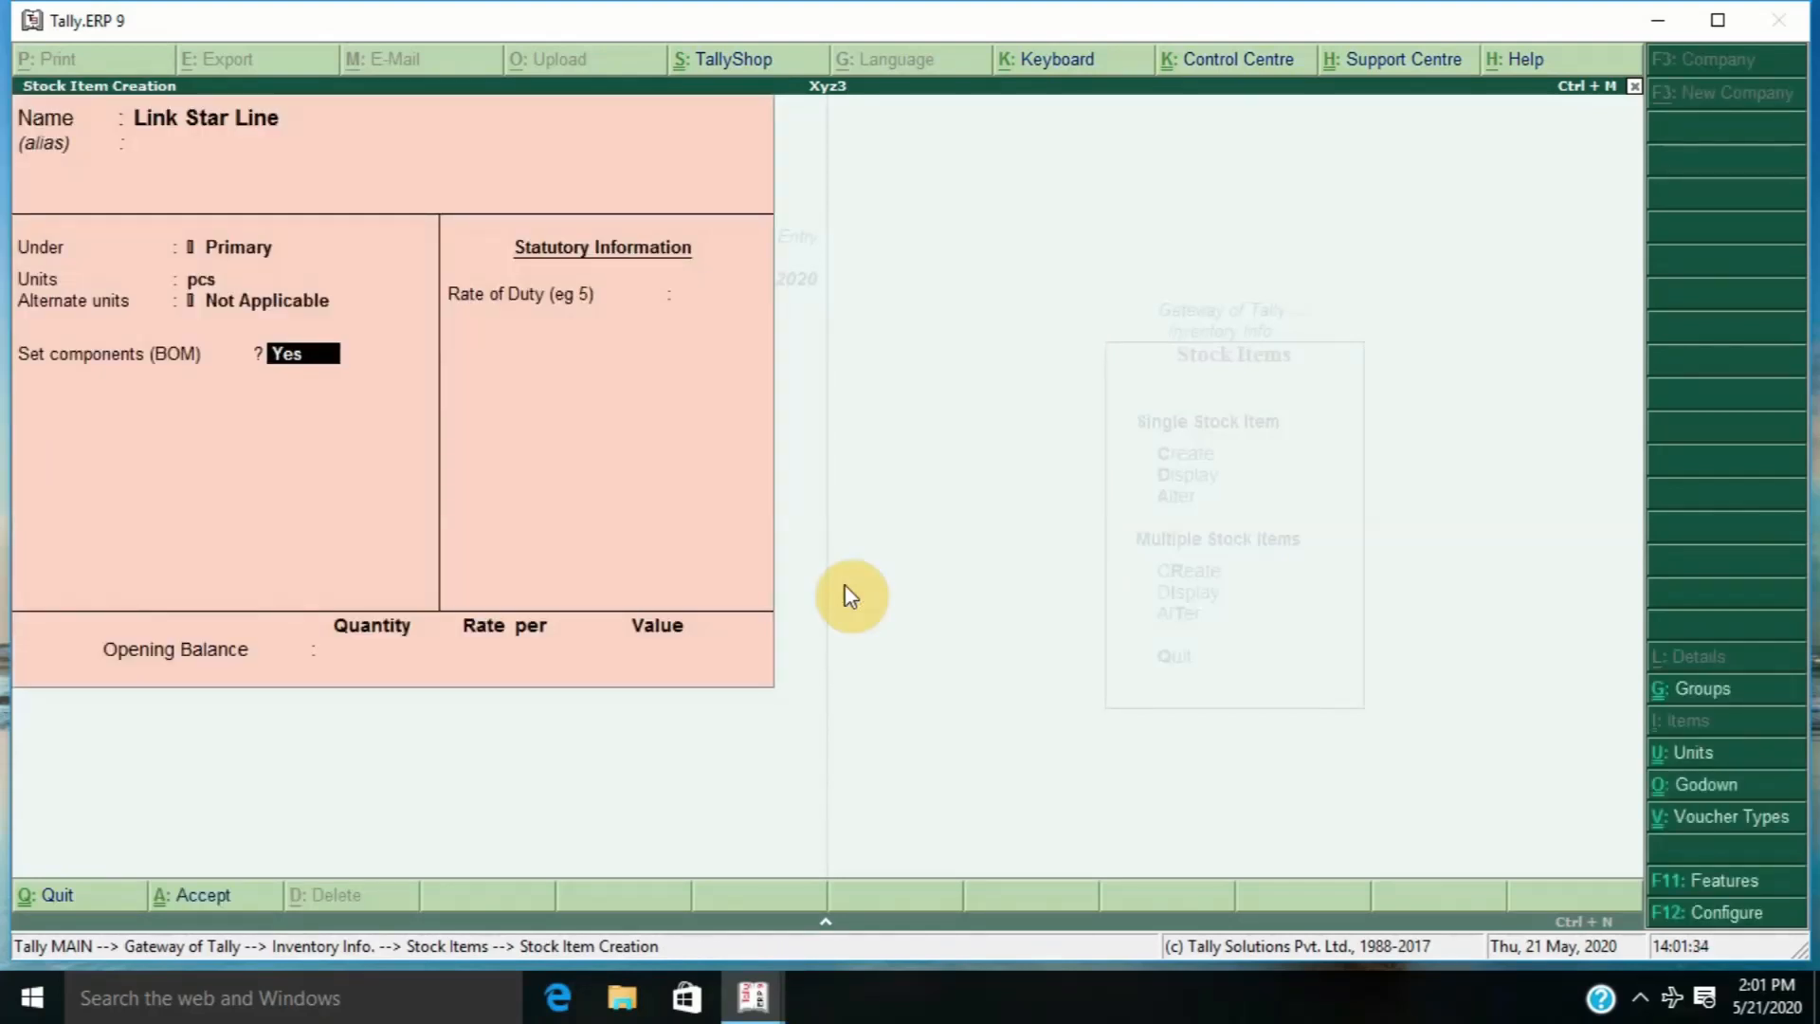
# - Create a bill of materials named Link Star Line with a unit of manufacture of 1 pcs
pyautogui.press('Return')
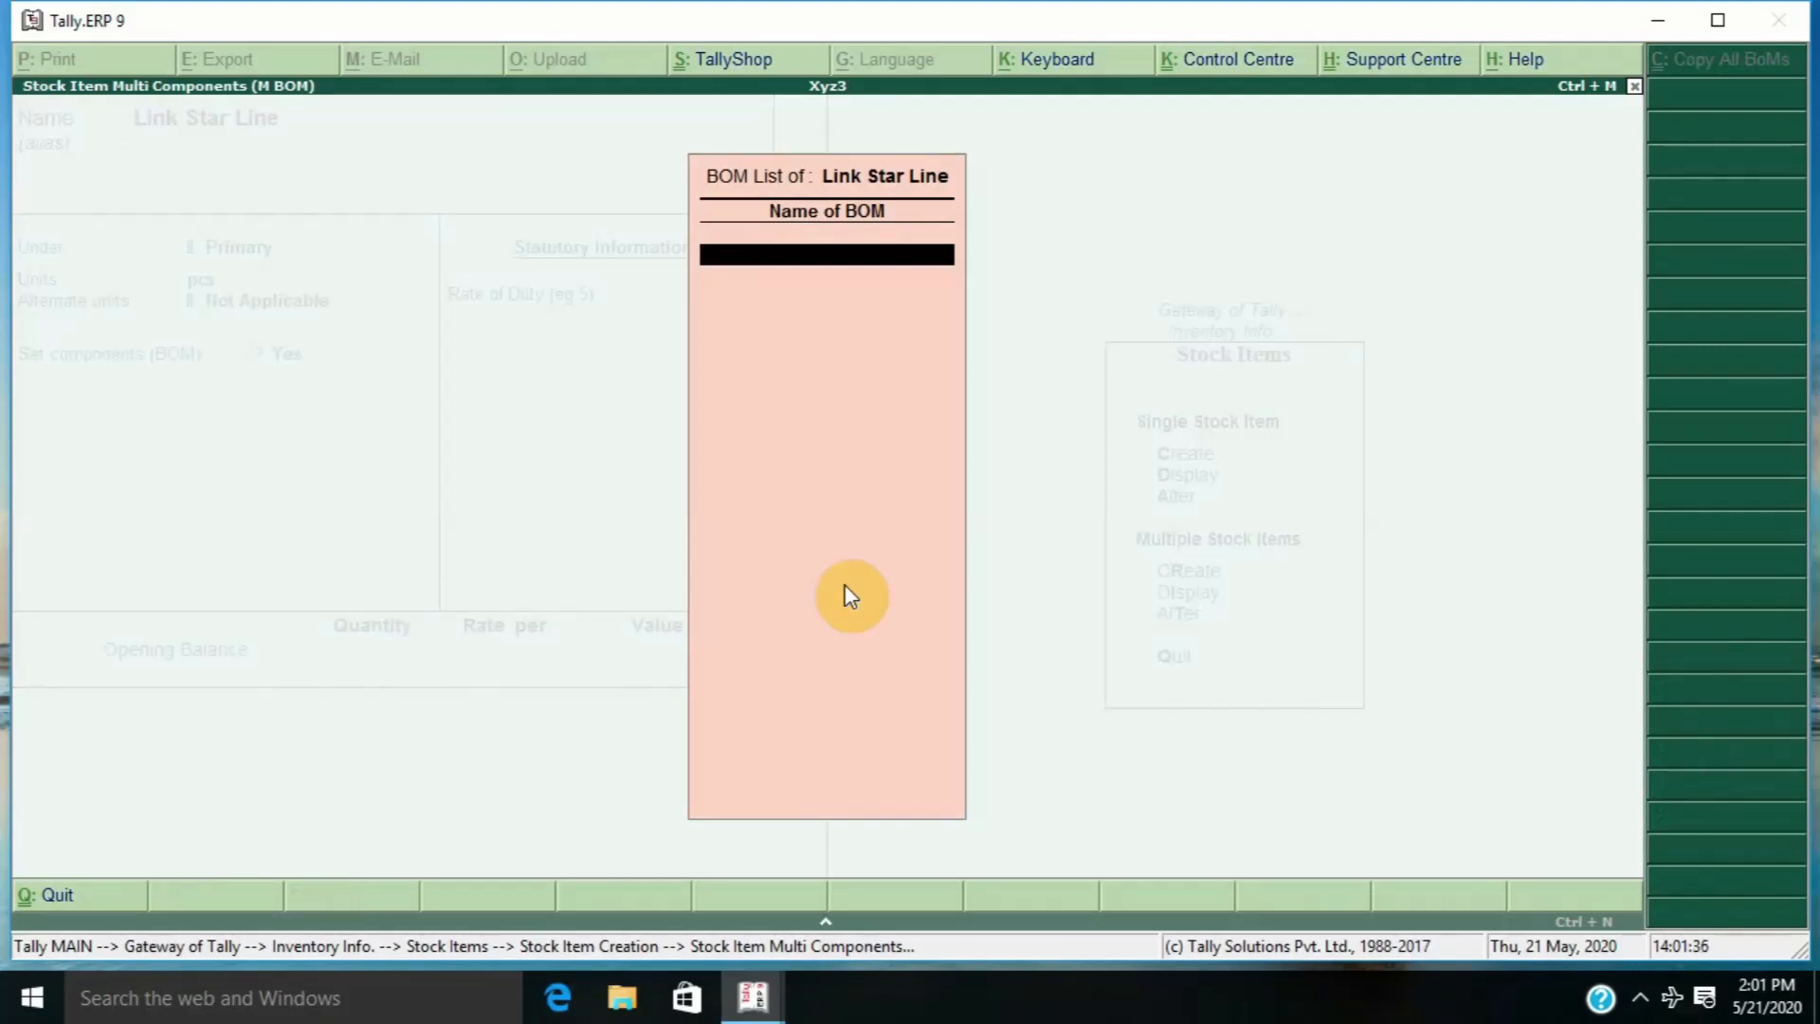
pyautogui.write('Link Star Line')
pyautogui.press('Return')
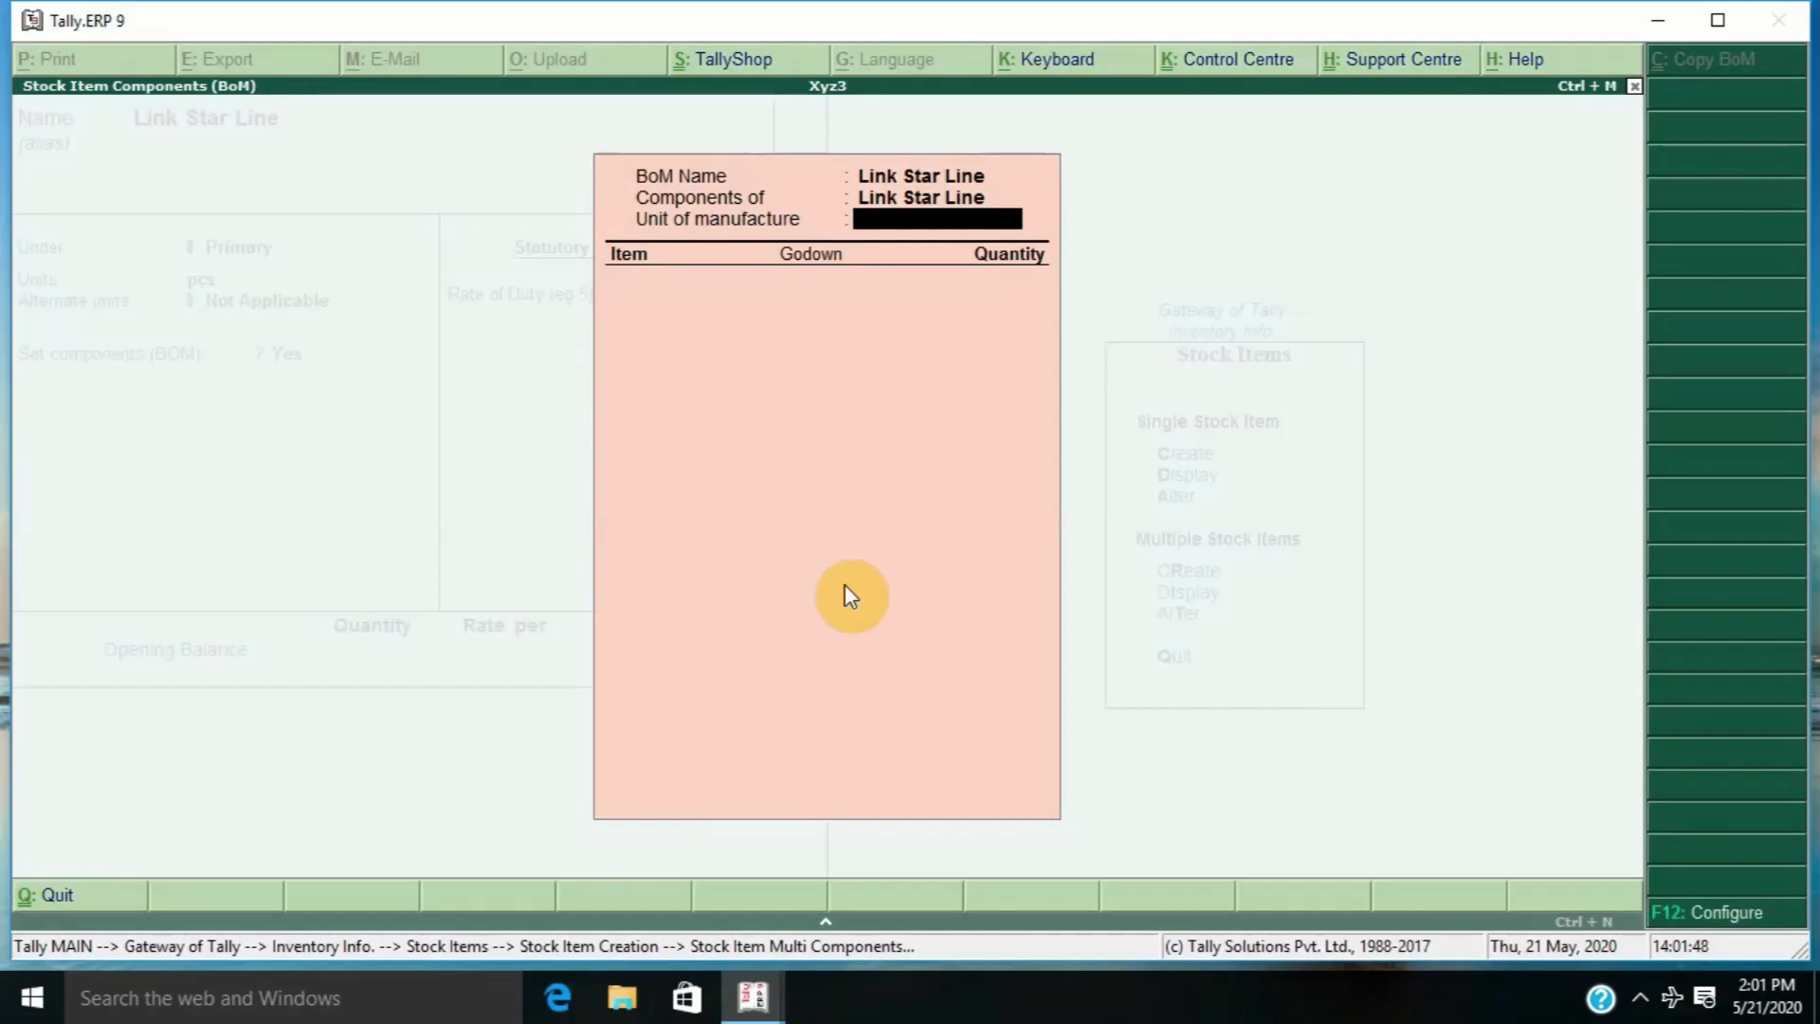
pyautogui.write('1')
pyautogui.press('Return')
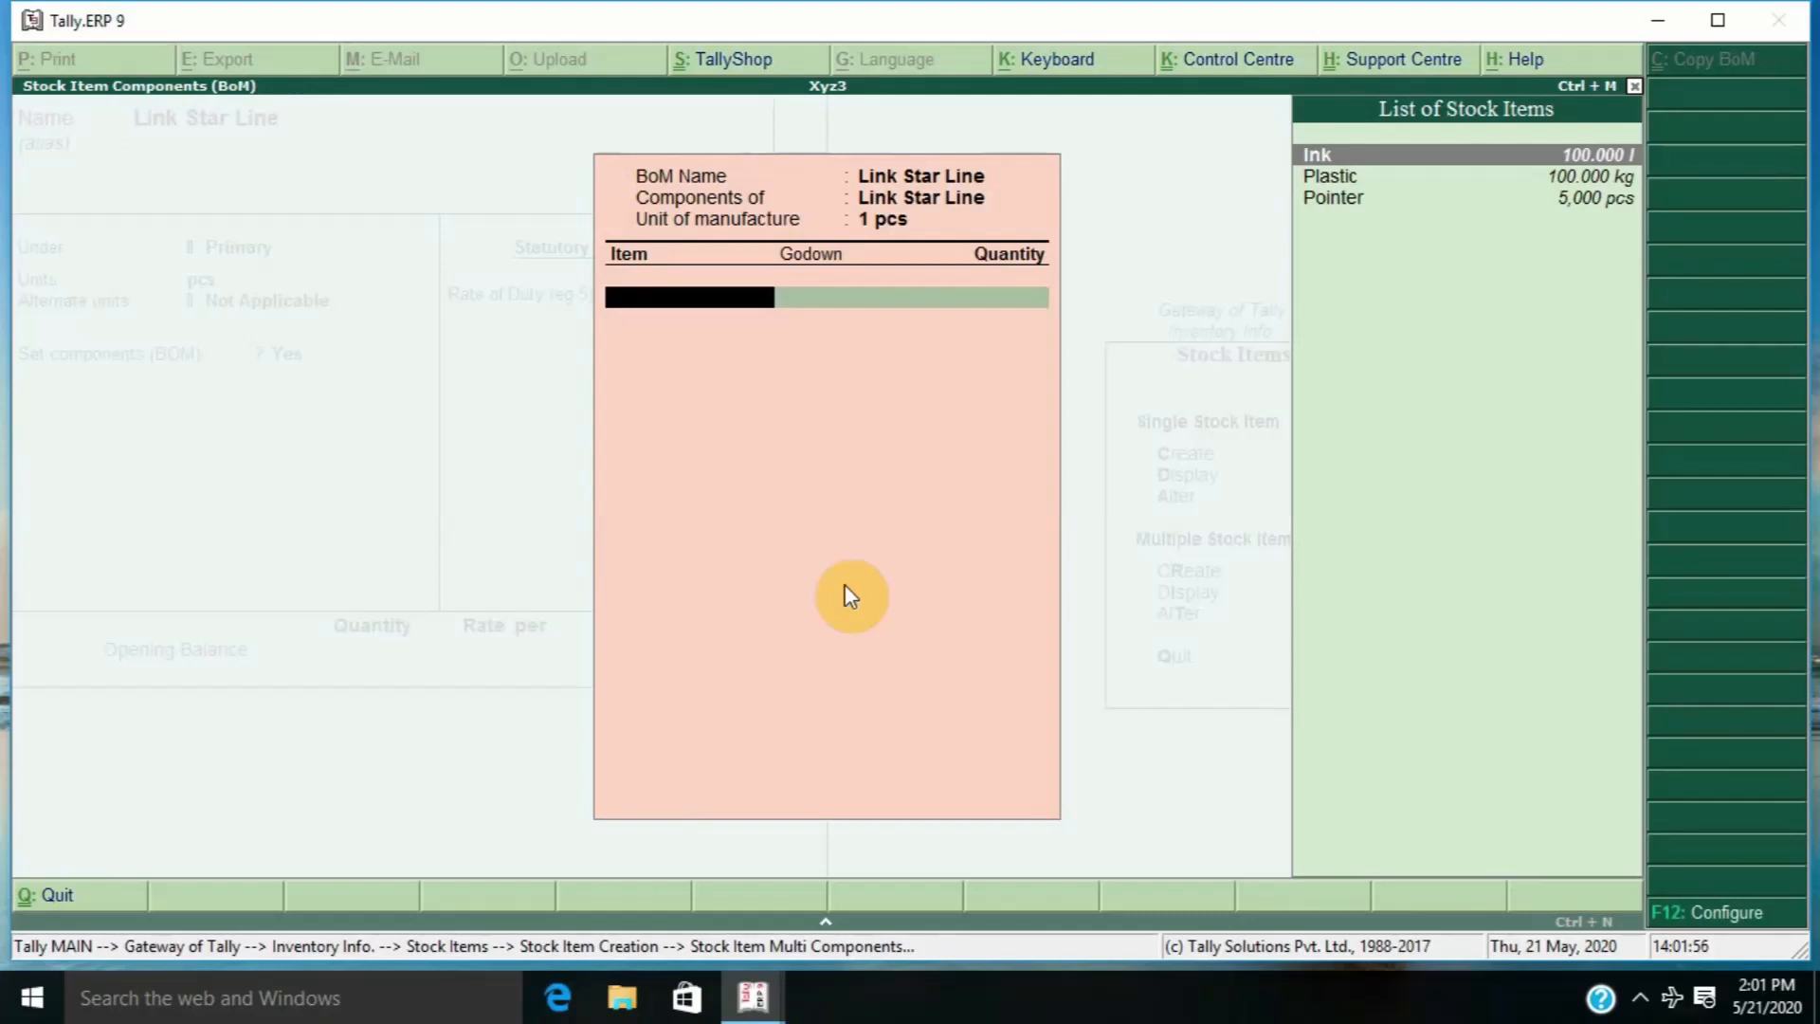
# - Add Ink as a component of the bill of materials, taking 0.002 l from the Kidwai Nagar godown
pyautogui.press('Return')
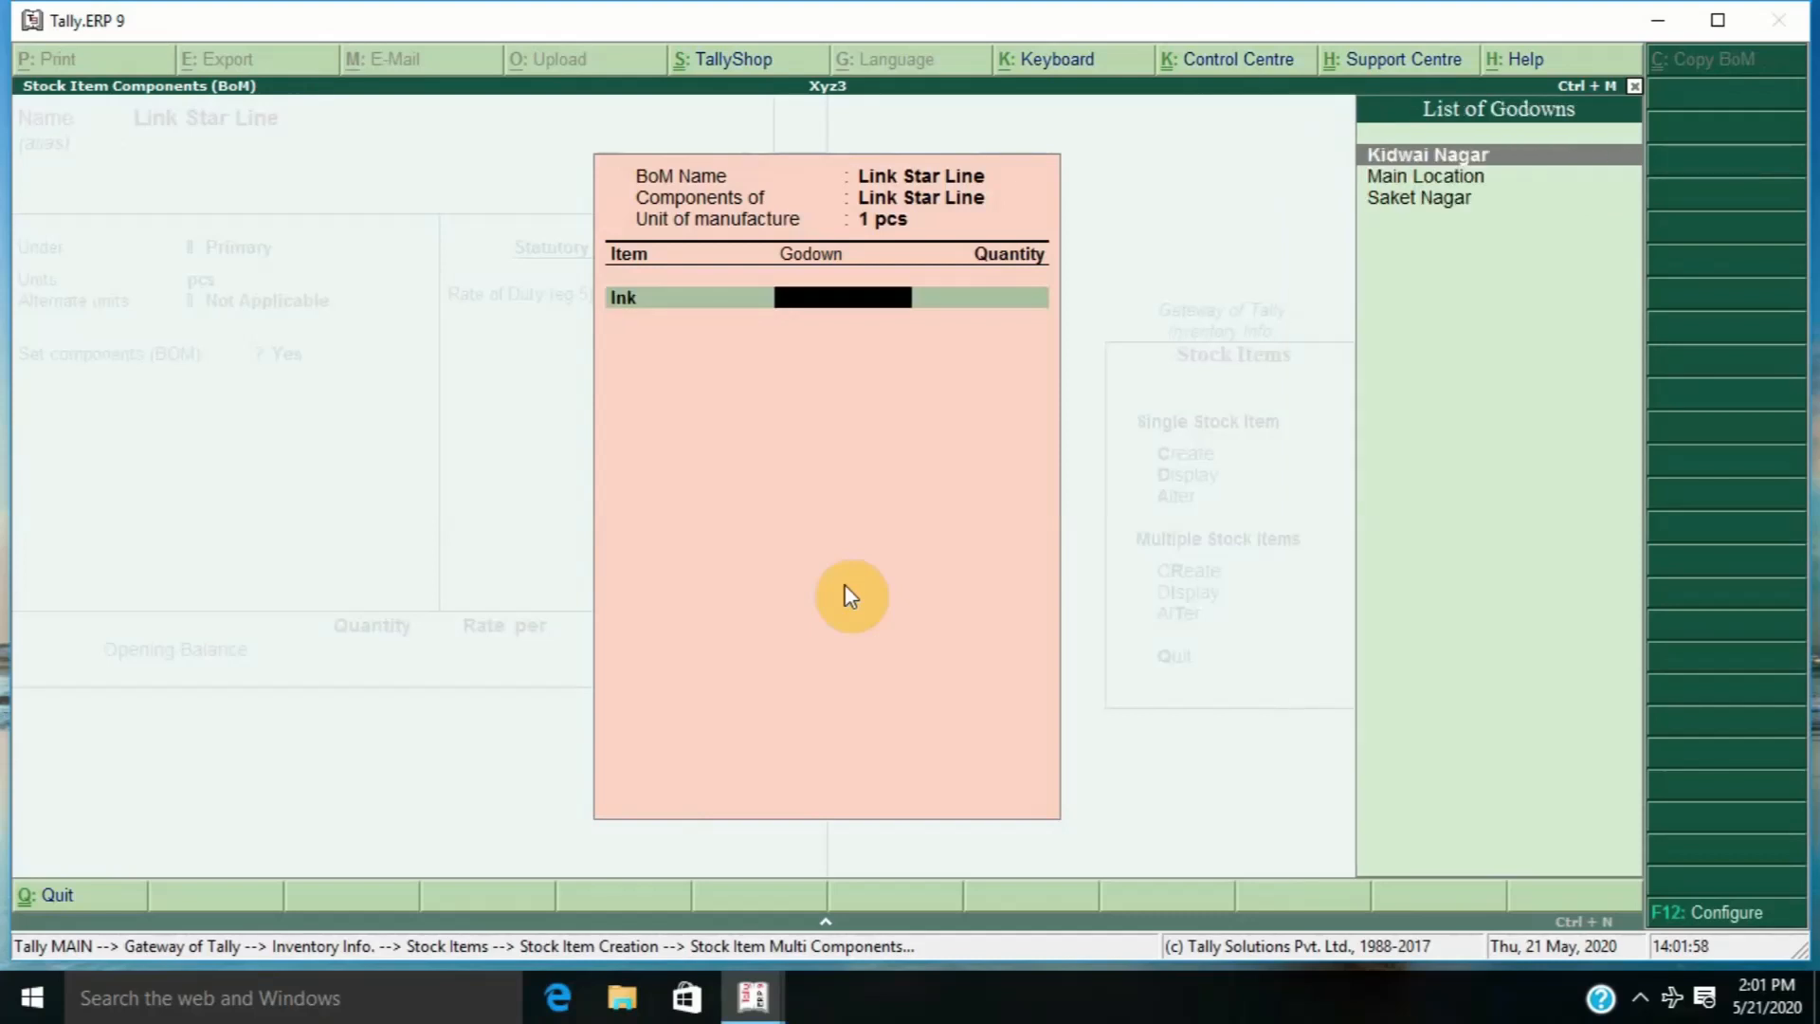
pyautogui.press('Return')
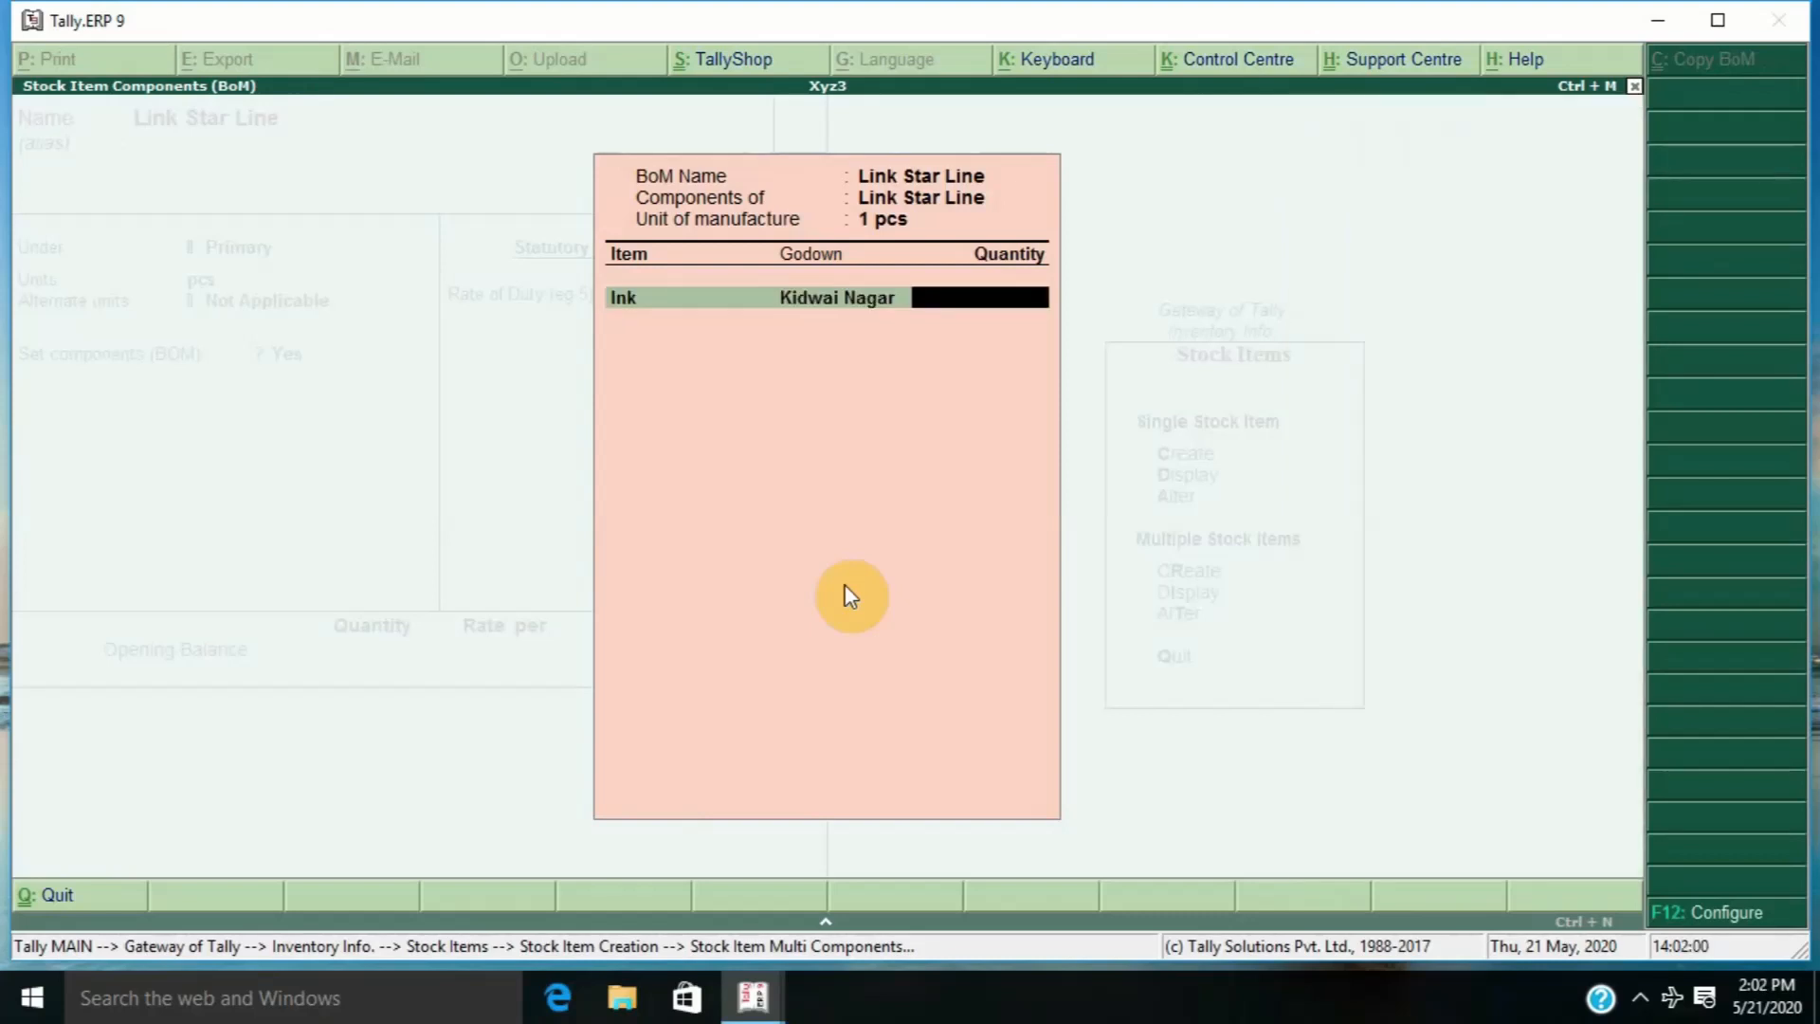
pyautogui.write('0.002')
pyautogui.press('Return')
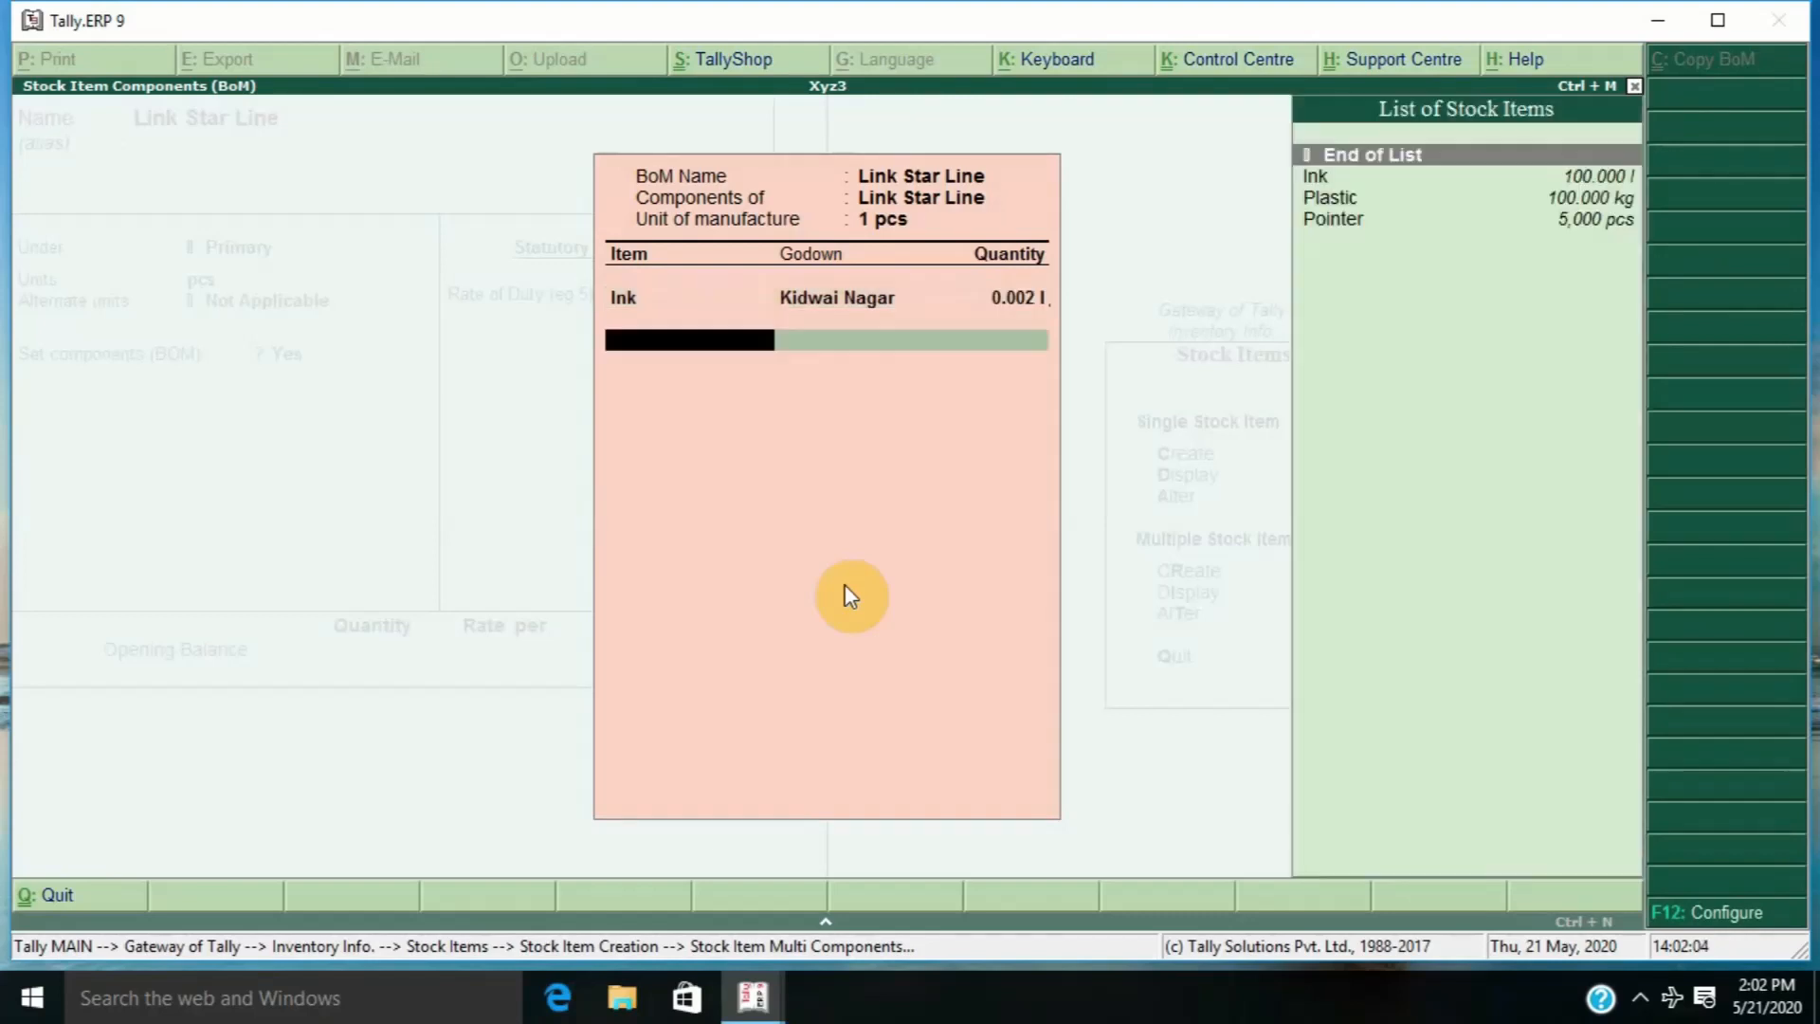
# - Add Plastic as a component of the bill of materials, taking 0.230 kg from the Kidwai Nagar godown
pyautogui.press('Down')
pyautogui.press('Down')
pyautogui.press('Return')
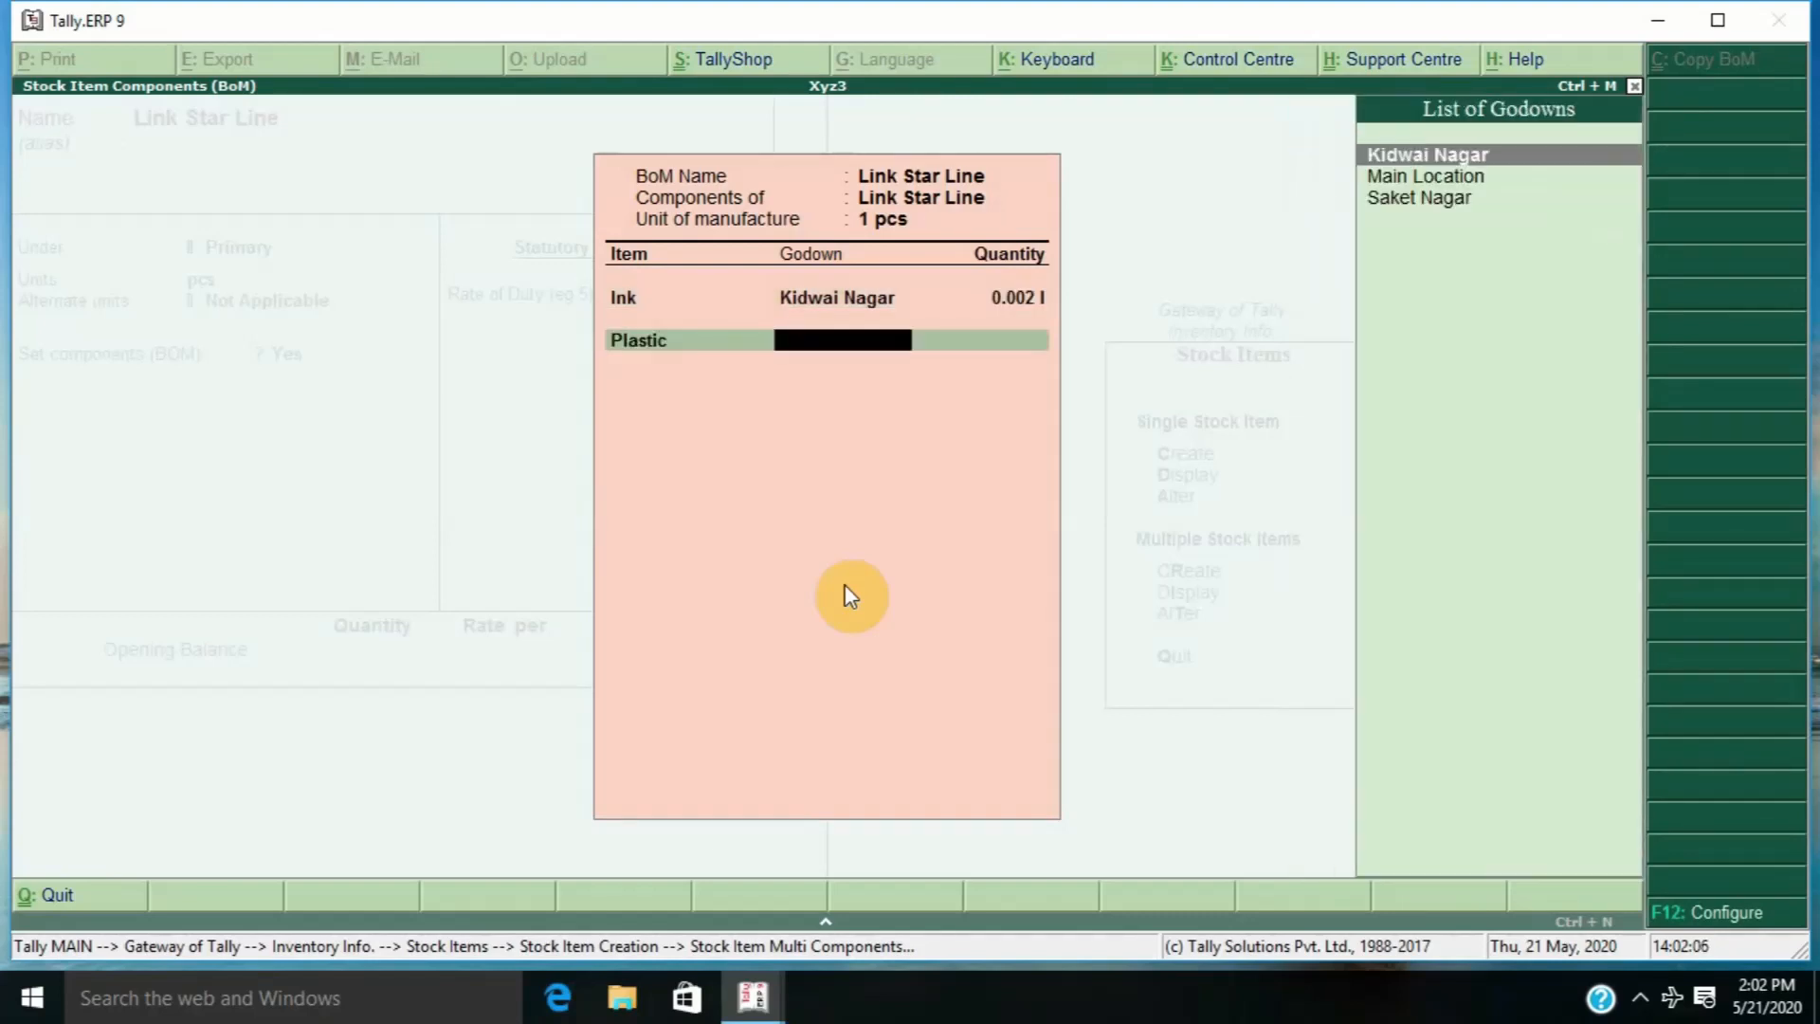
pyautogui.press('Return')
pyautogui.write('0.')
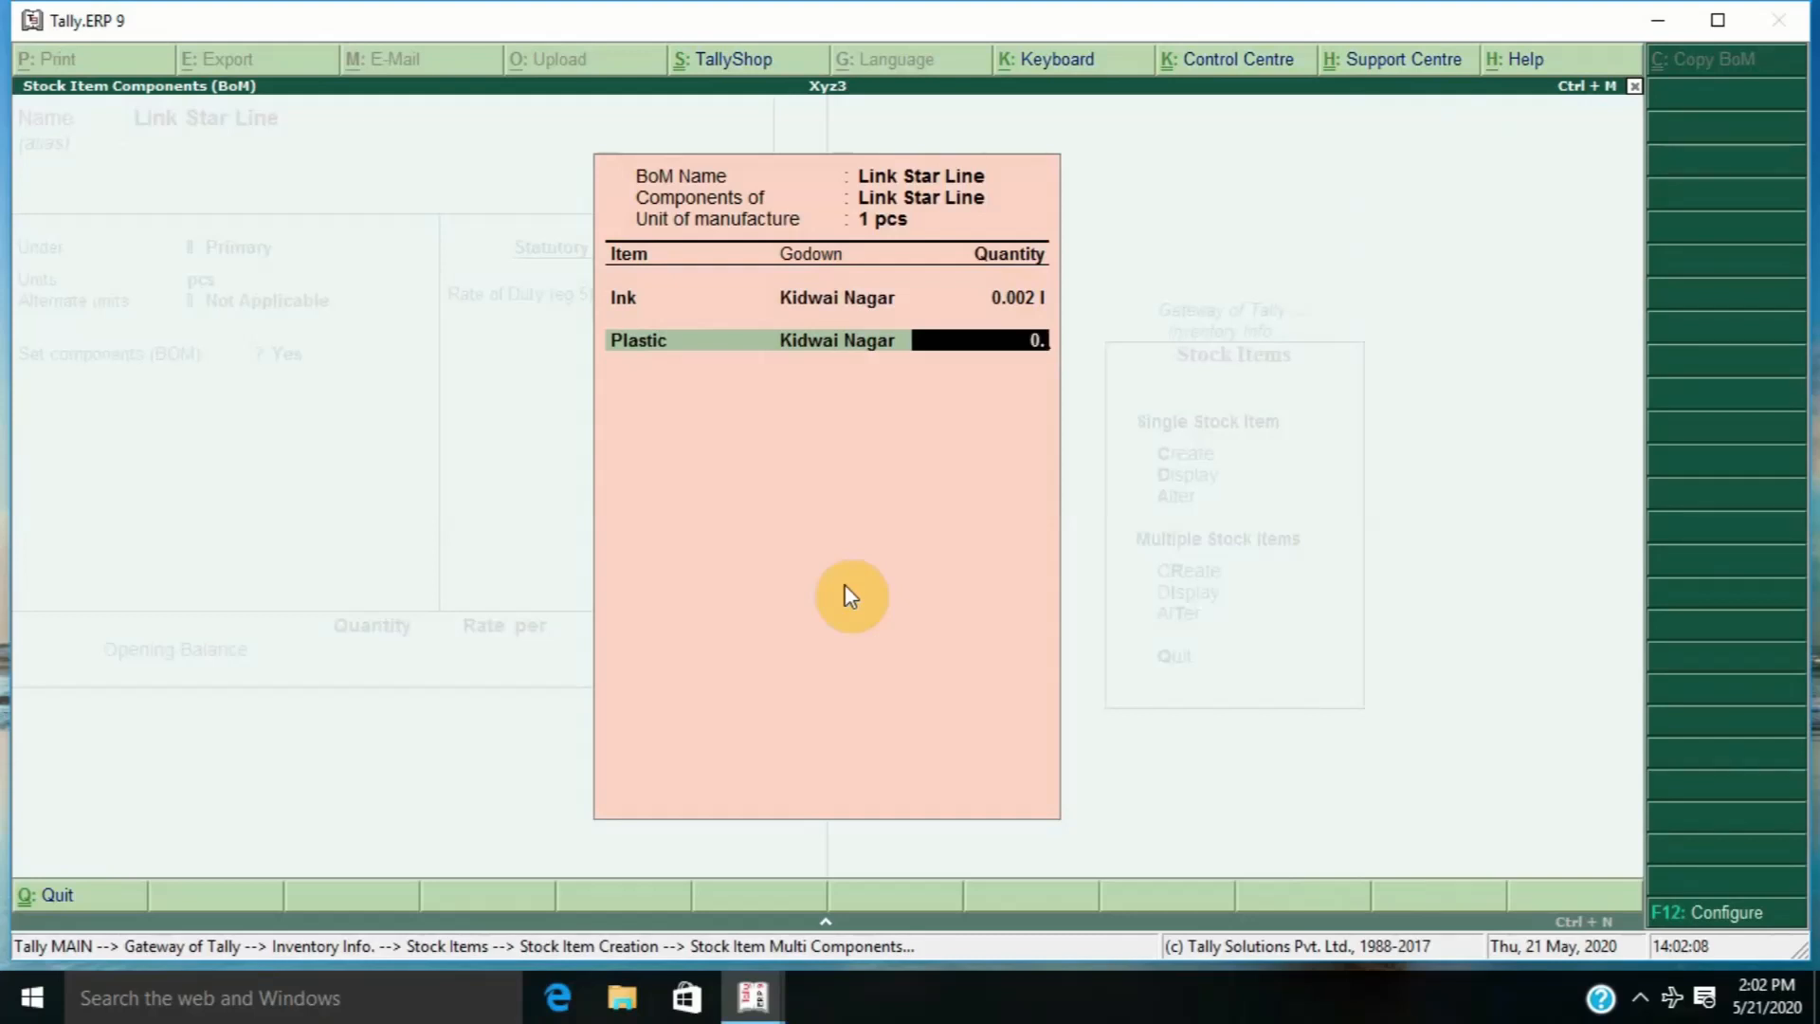
pyautogui.write('.23')
pyautogui.press('Return')
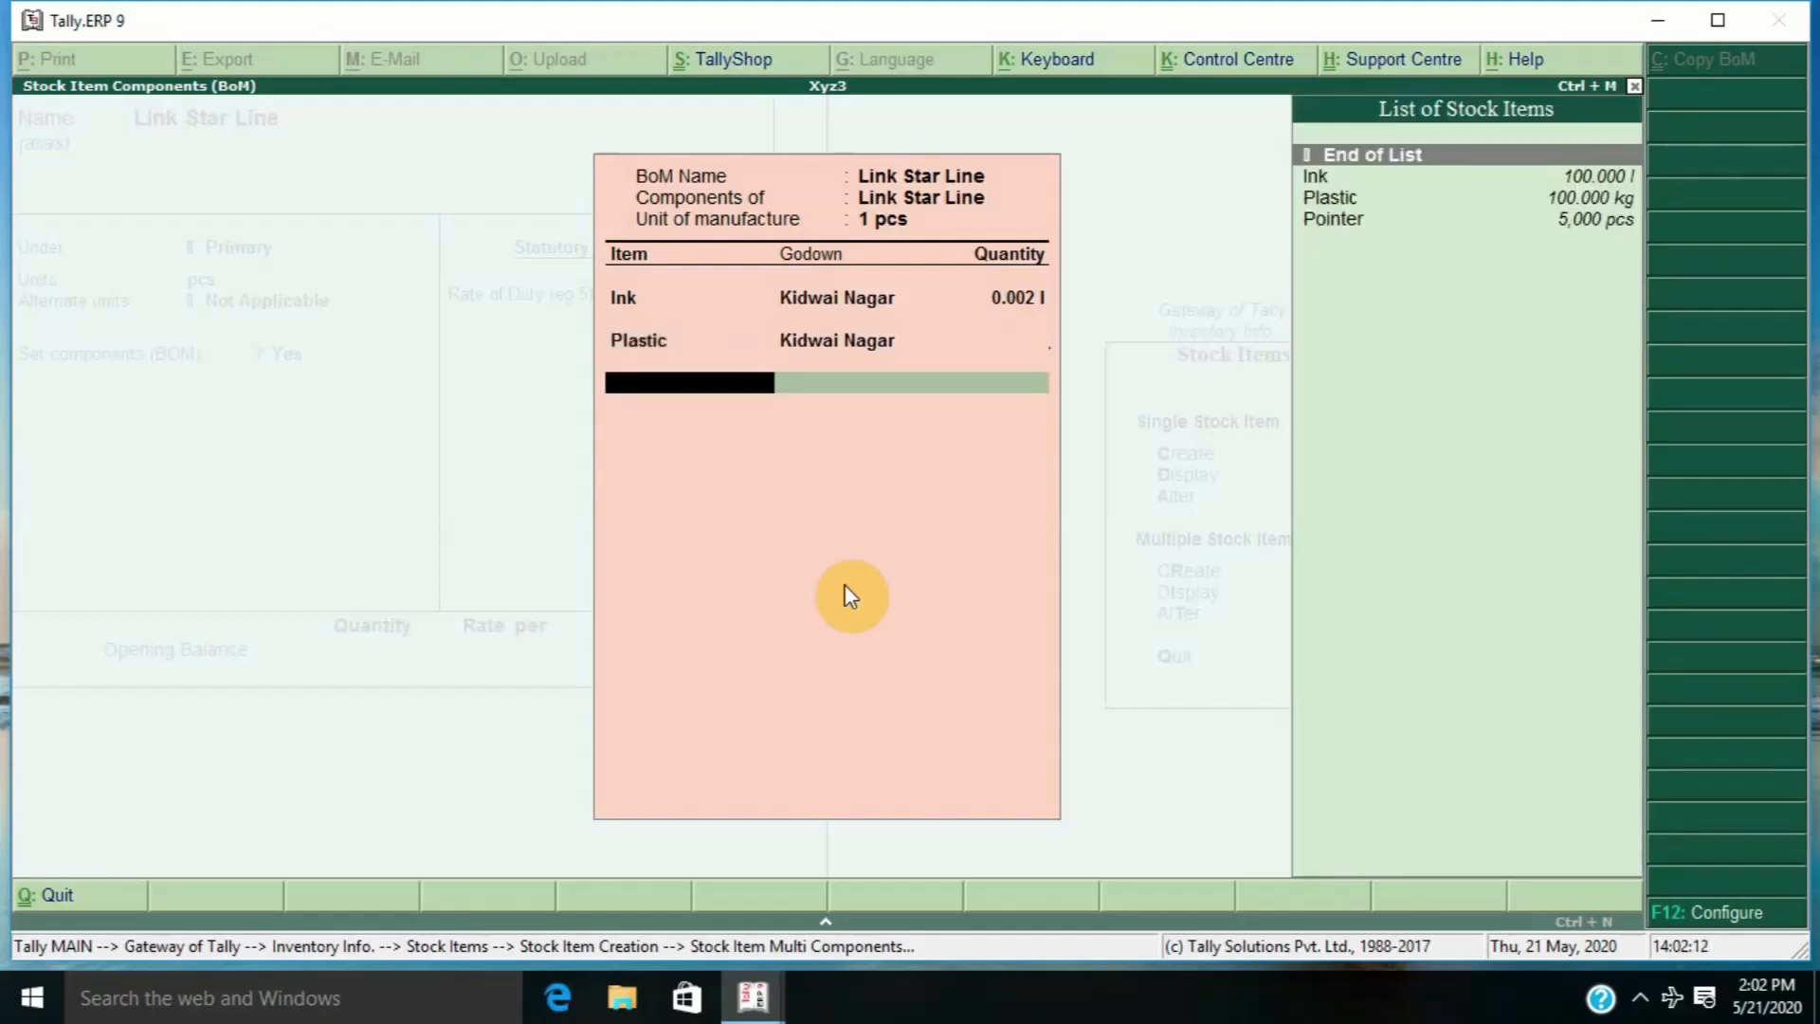
pyautogui.press('BackSpace')
pyautogui.write('0.23')
pyautogui.press('Return')
# - Add Pointer as a component of the bill of materials, taking 1 pcs from the Kidwai Nagar godown
pyautogui.press('Down')
pyautogui.press('Down')
pyautogui.press('Down')
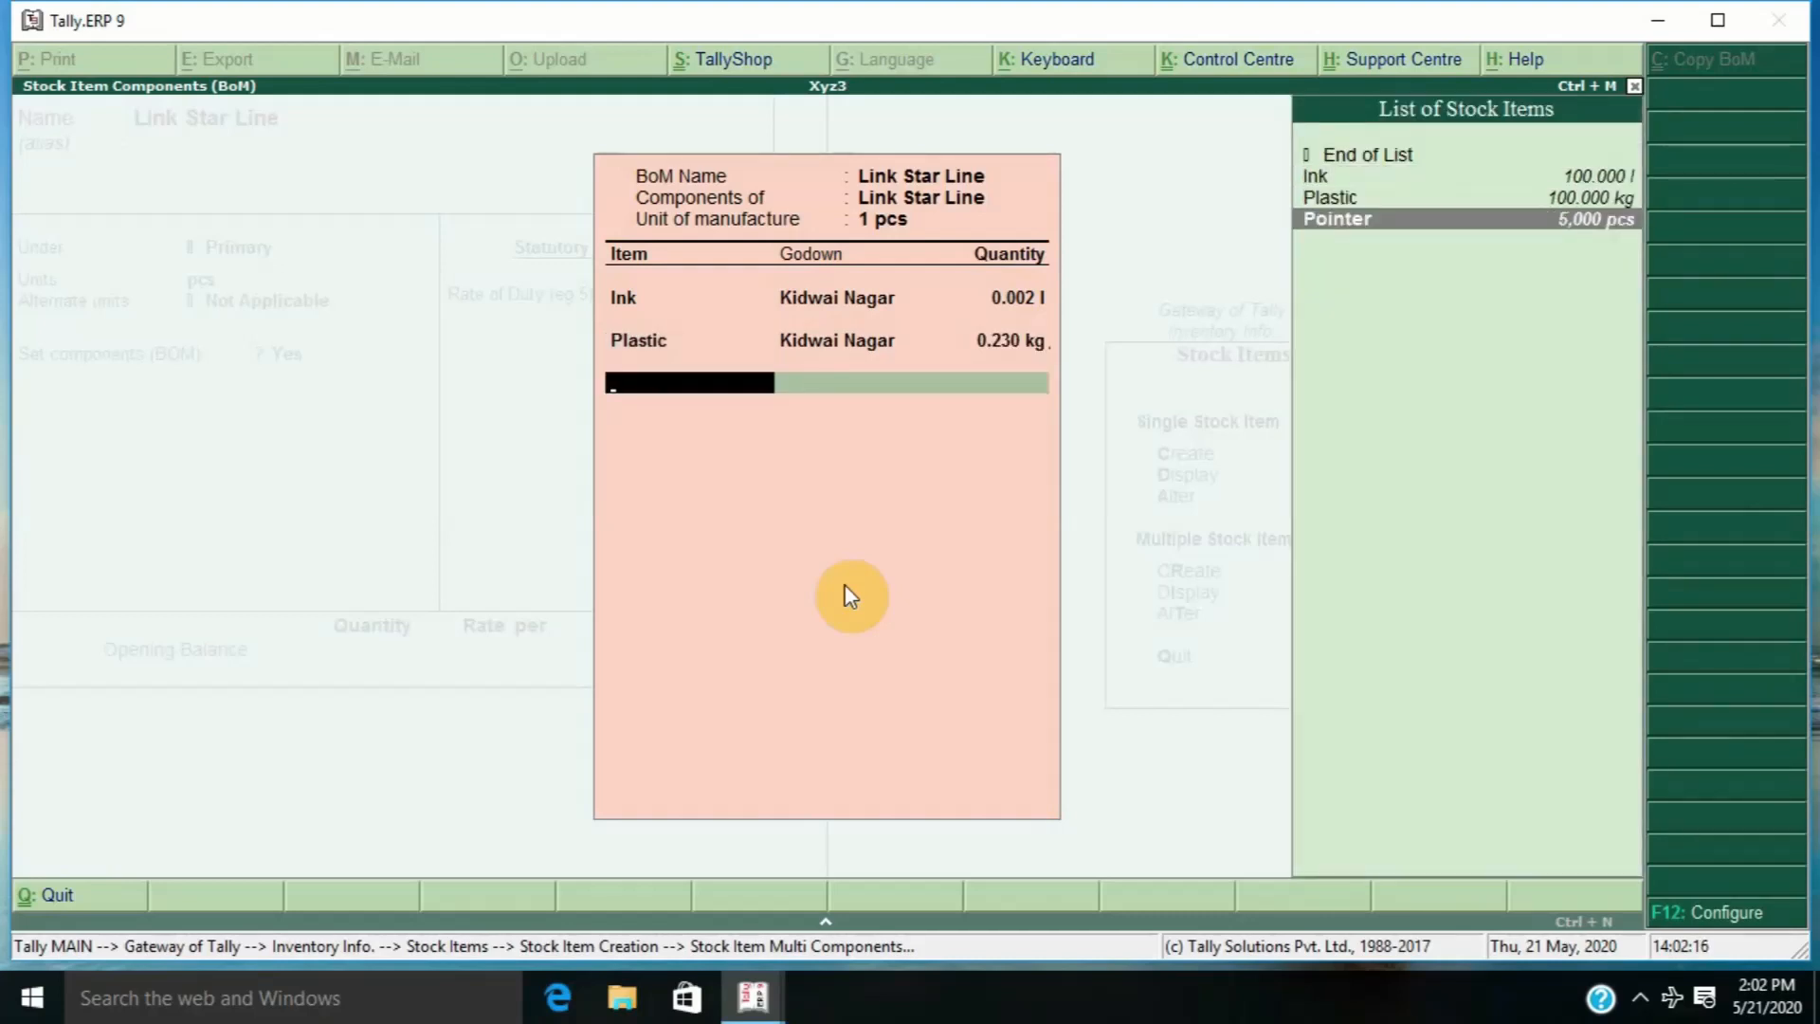
pyautogui.press('Return')
pyautogui.press('Return')
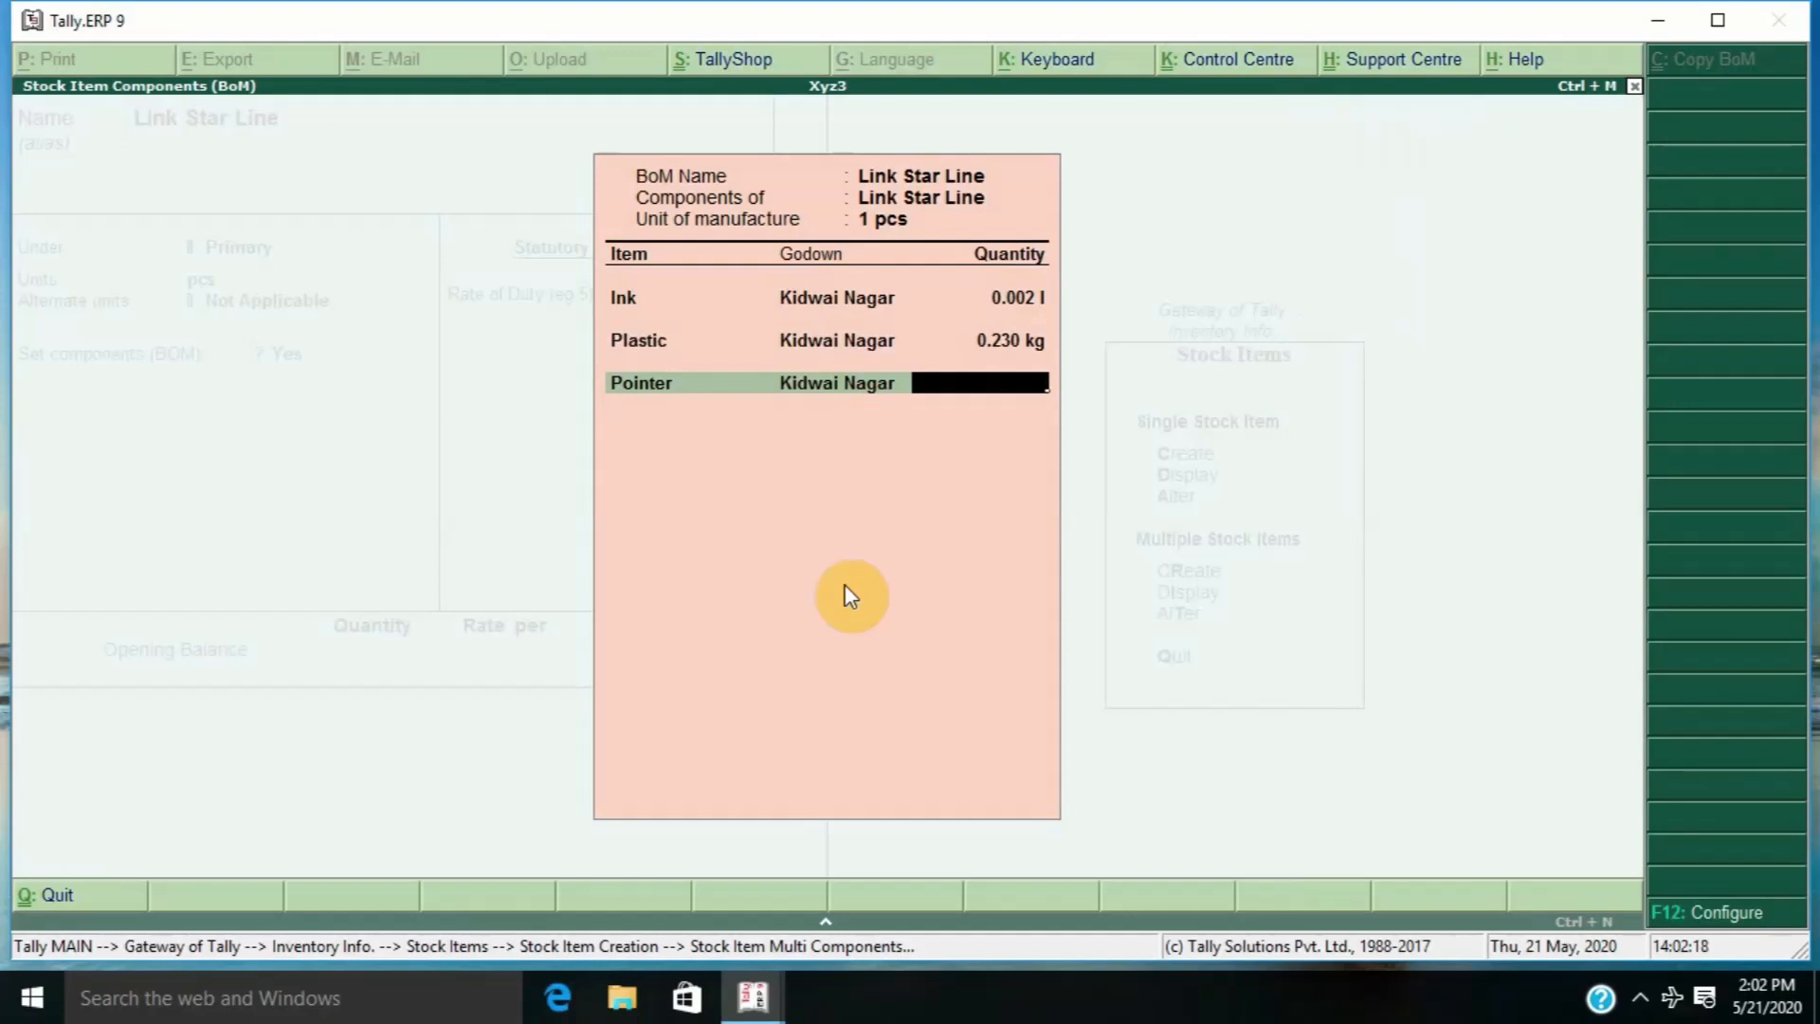
pyautogui.write('1')
pyautogui.press('Return')
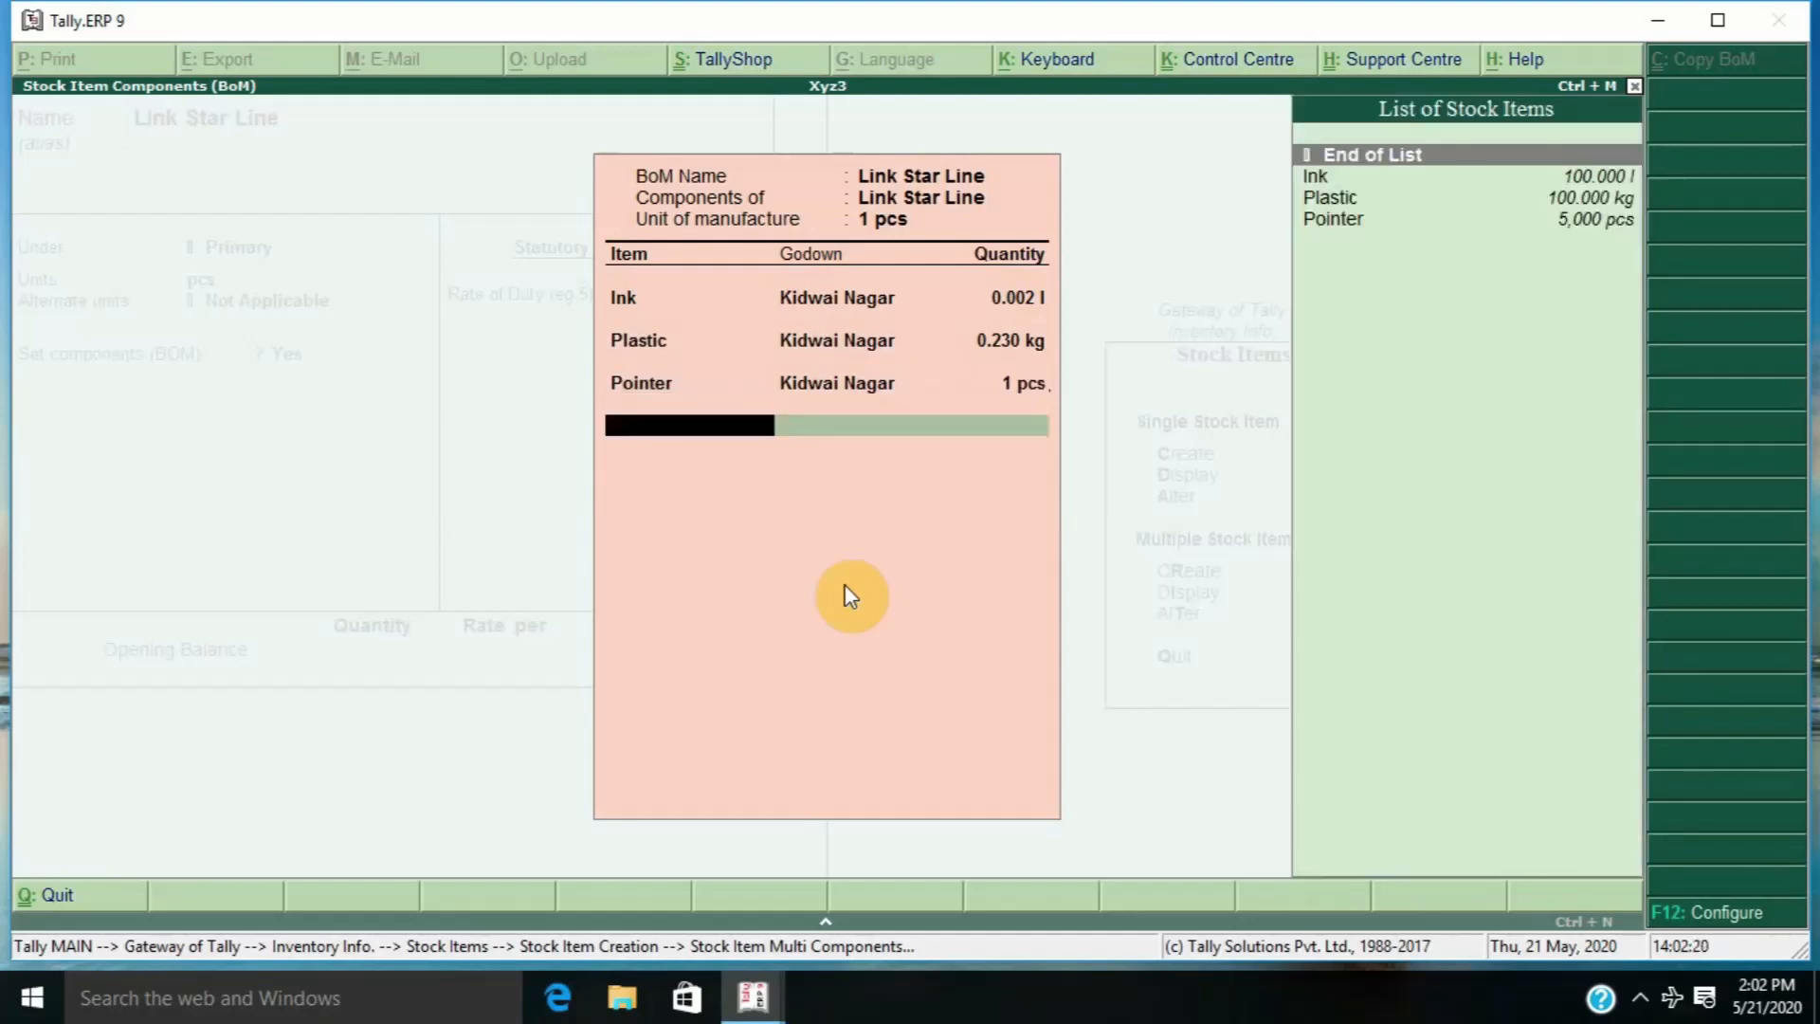
# - End the component list and save the Link Star Line stock item without an opening balance, leaving stock item creation
pyautogui.press('Return')
pyautogui.press('Return')
pyautogui.press('Return')
pyautogui.press('Return')
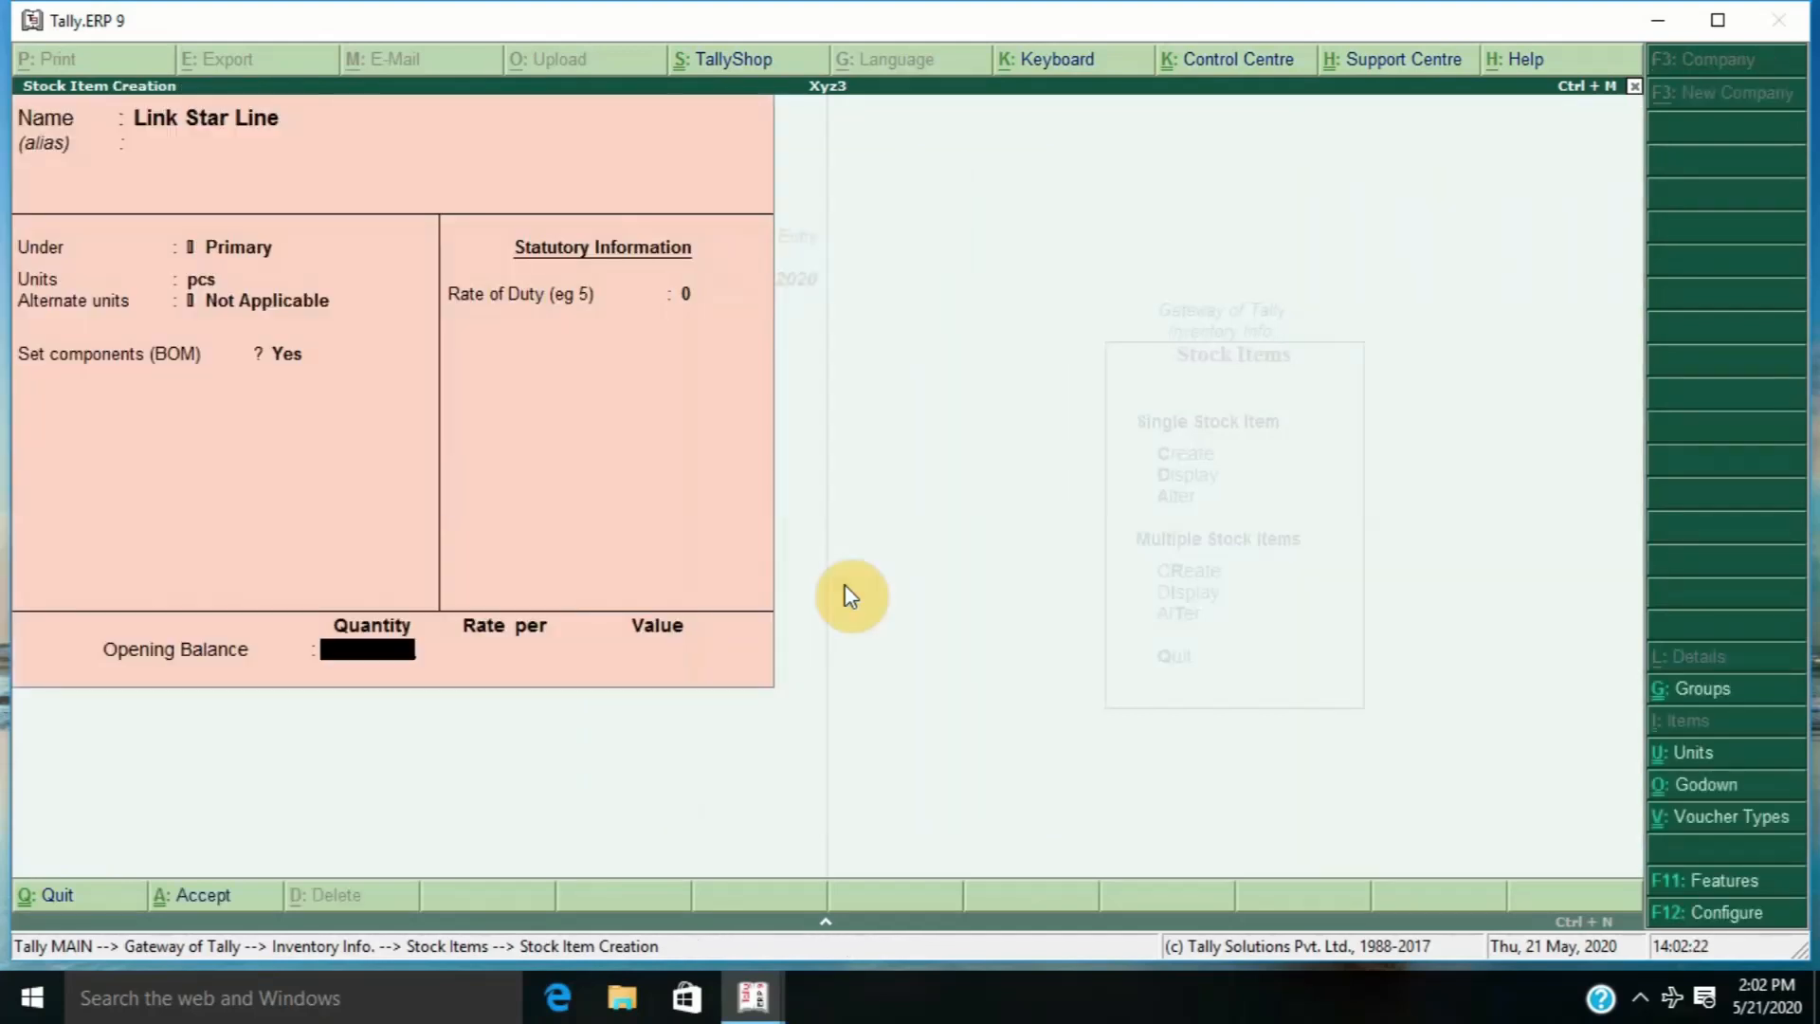
pyautogui.press('Return')
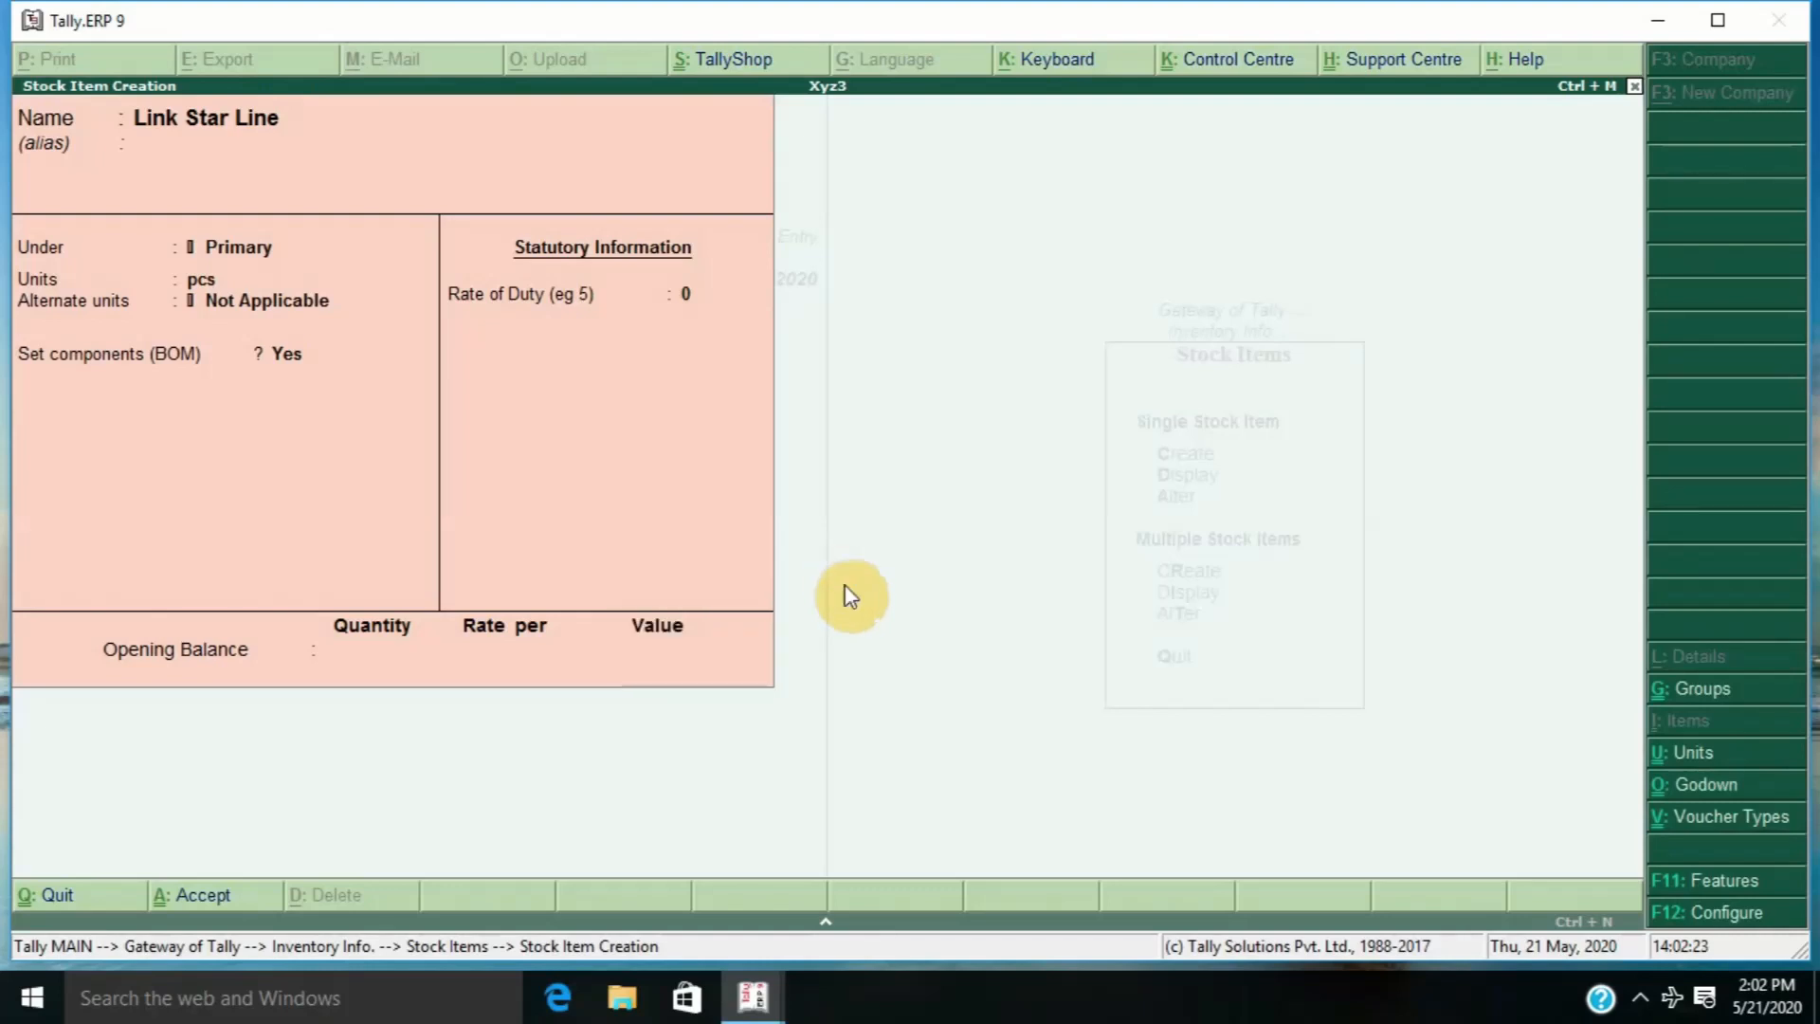
pyautogui.press('Escape')
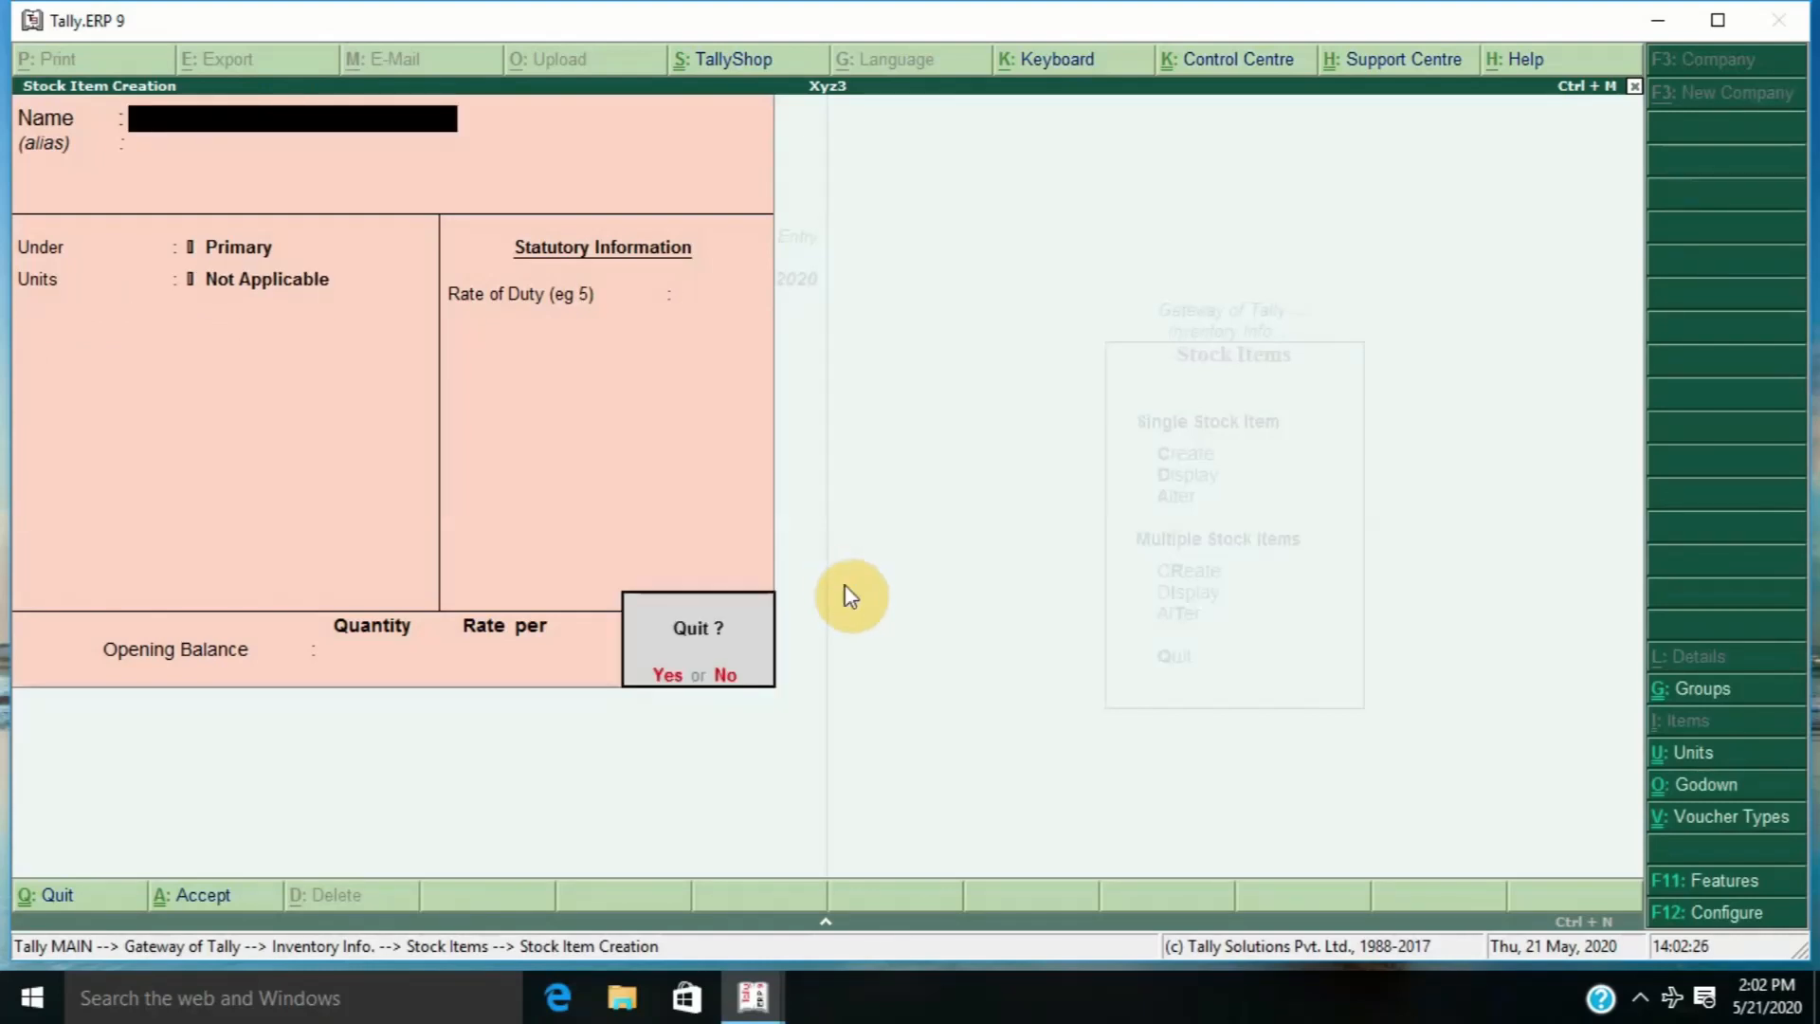
pyautogui.press('Return')
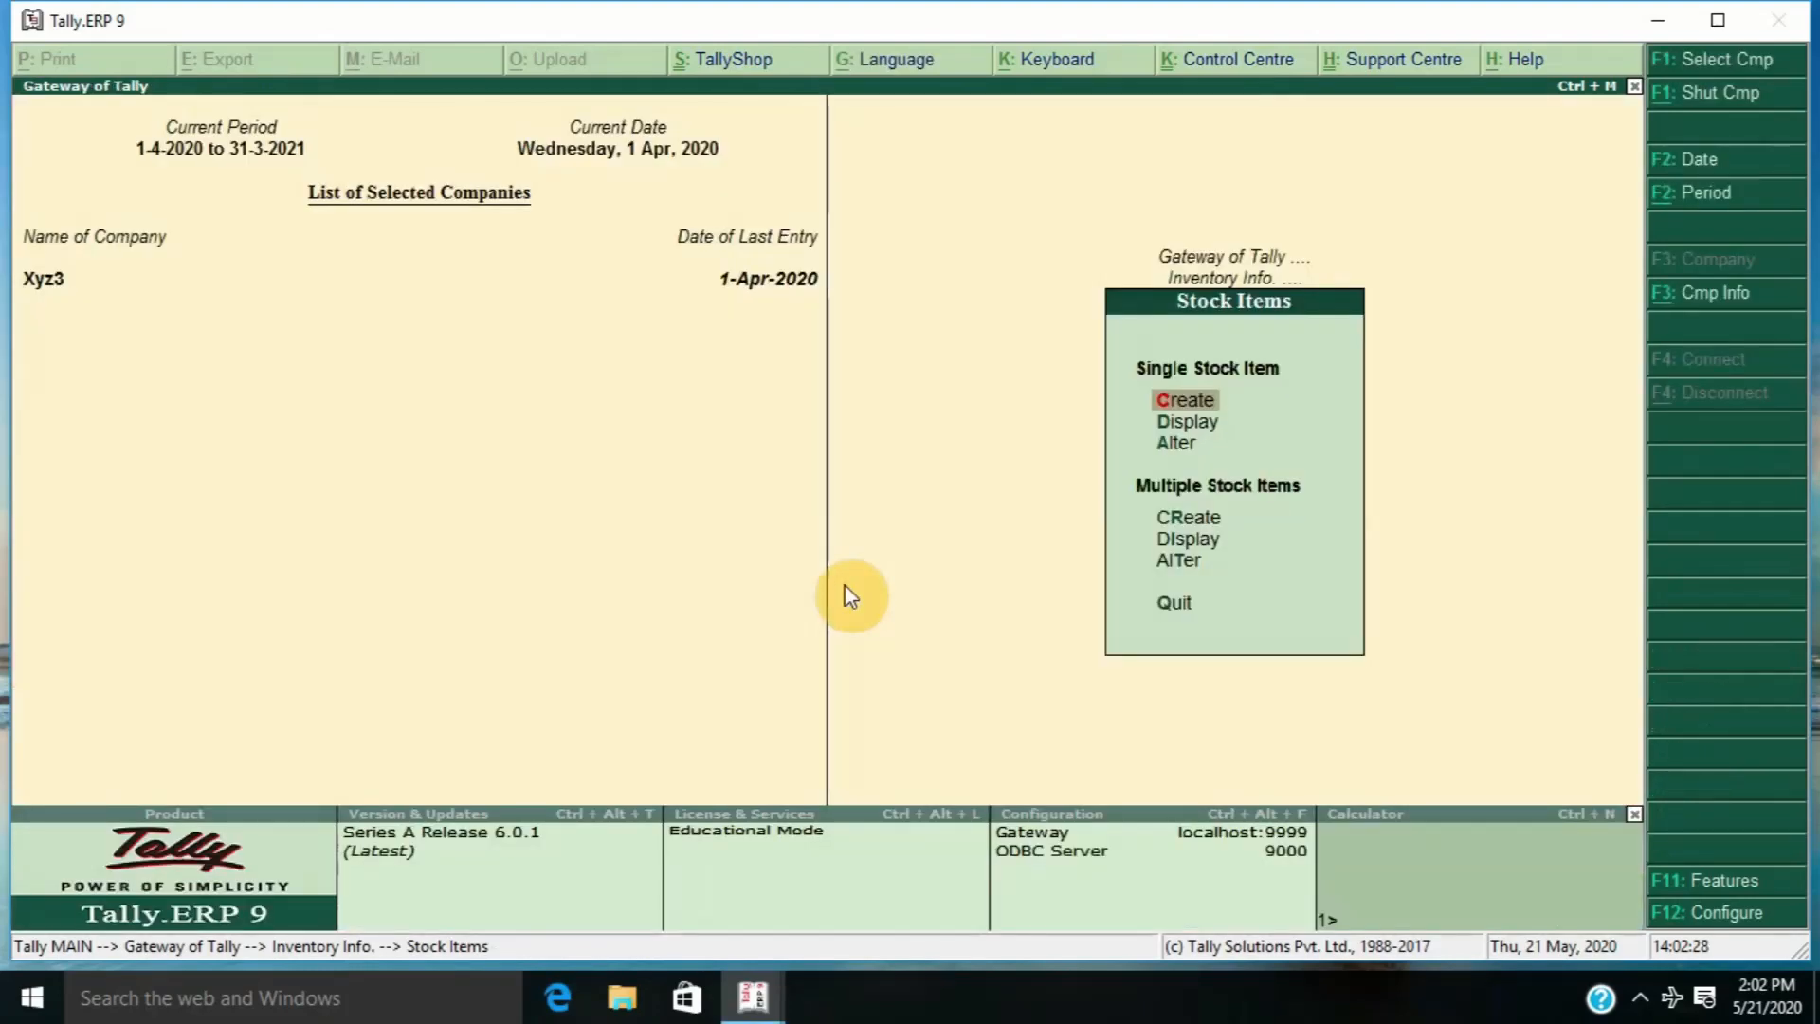
pyautogui.press('Escape')
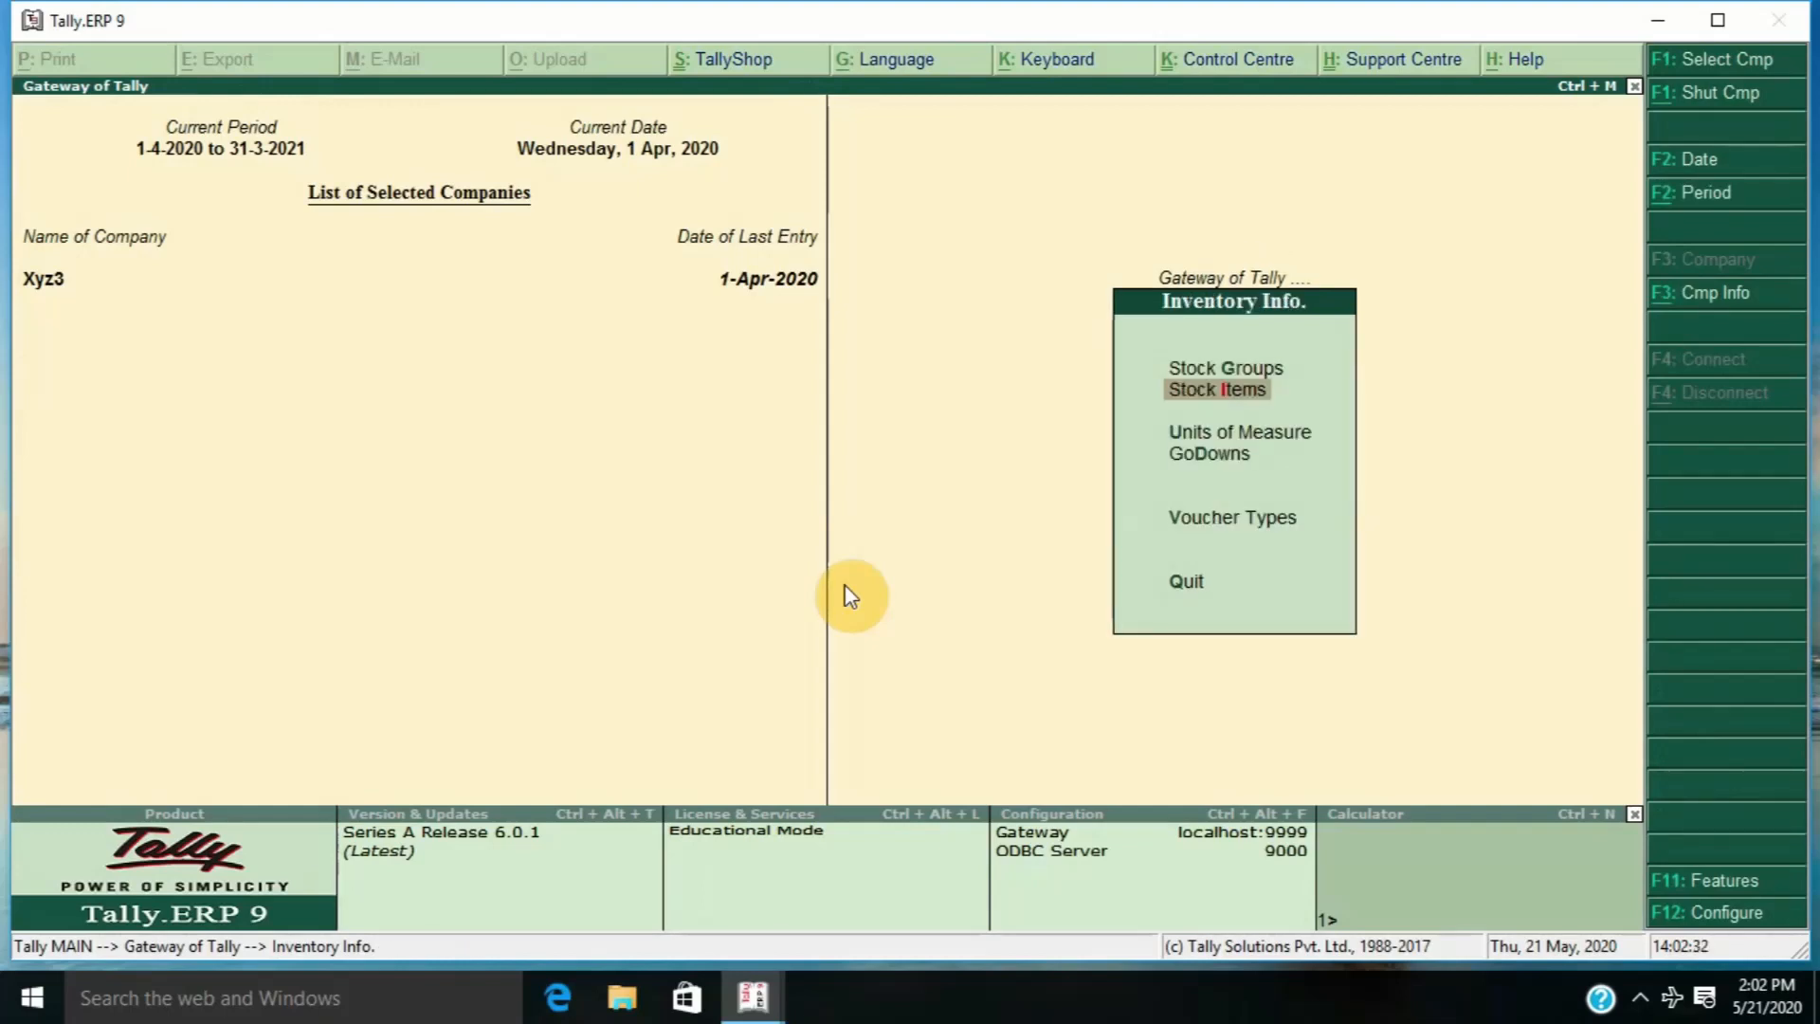
# - Start a new voucher type named Link Star Line, based on Stock Journal, with abbreviation Stk Jrnl and automatic voucher numbering
pyautogui.press('Down')
pyautogui.press('Down')
pyautogui.press('Down')
pyautogui.press('Return')
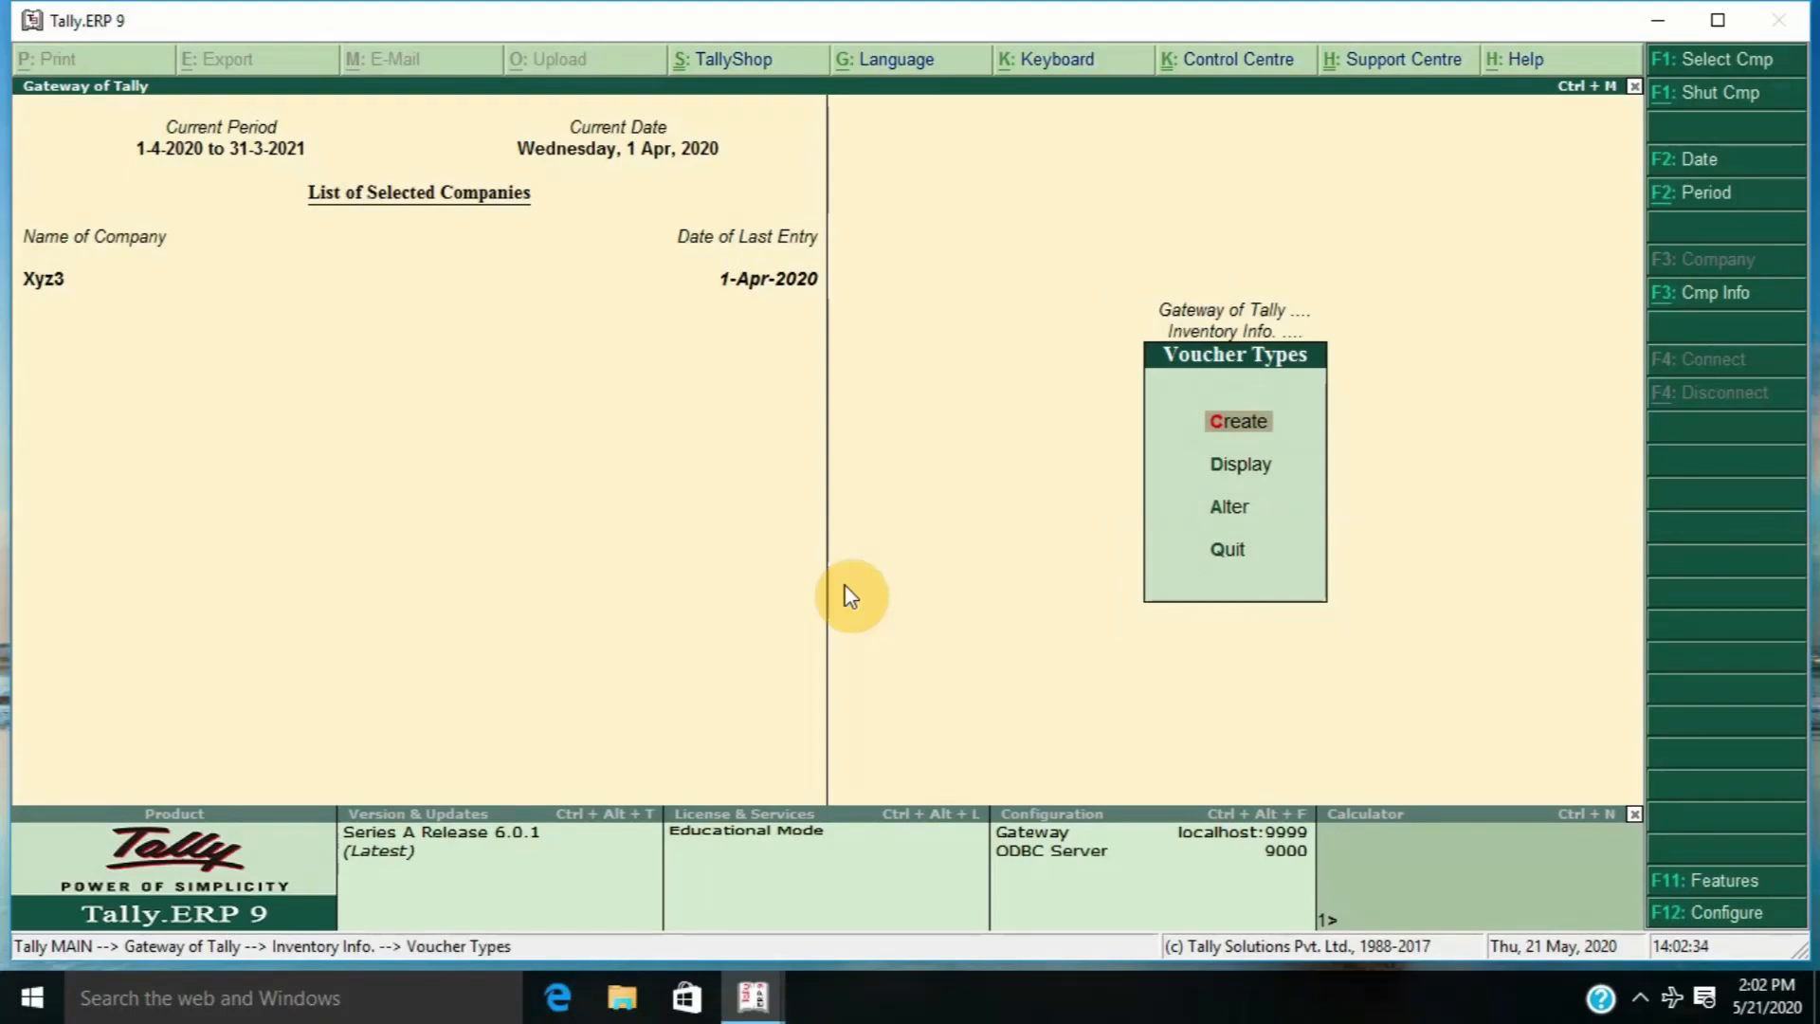
pyautogui.press('Return')
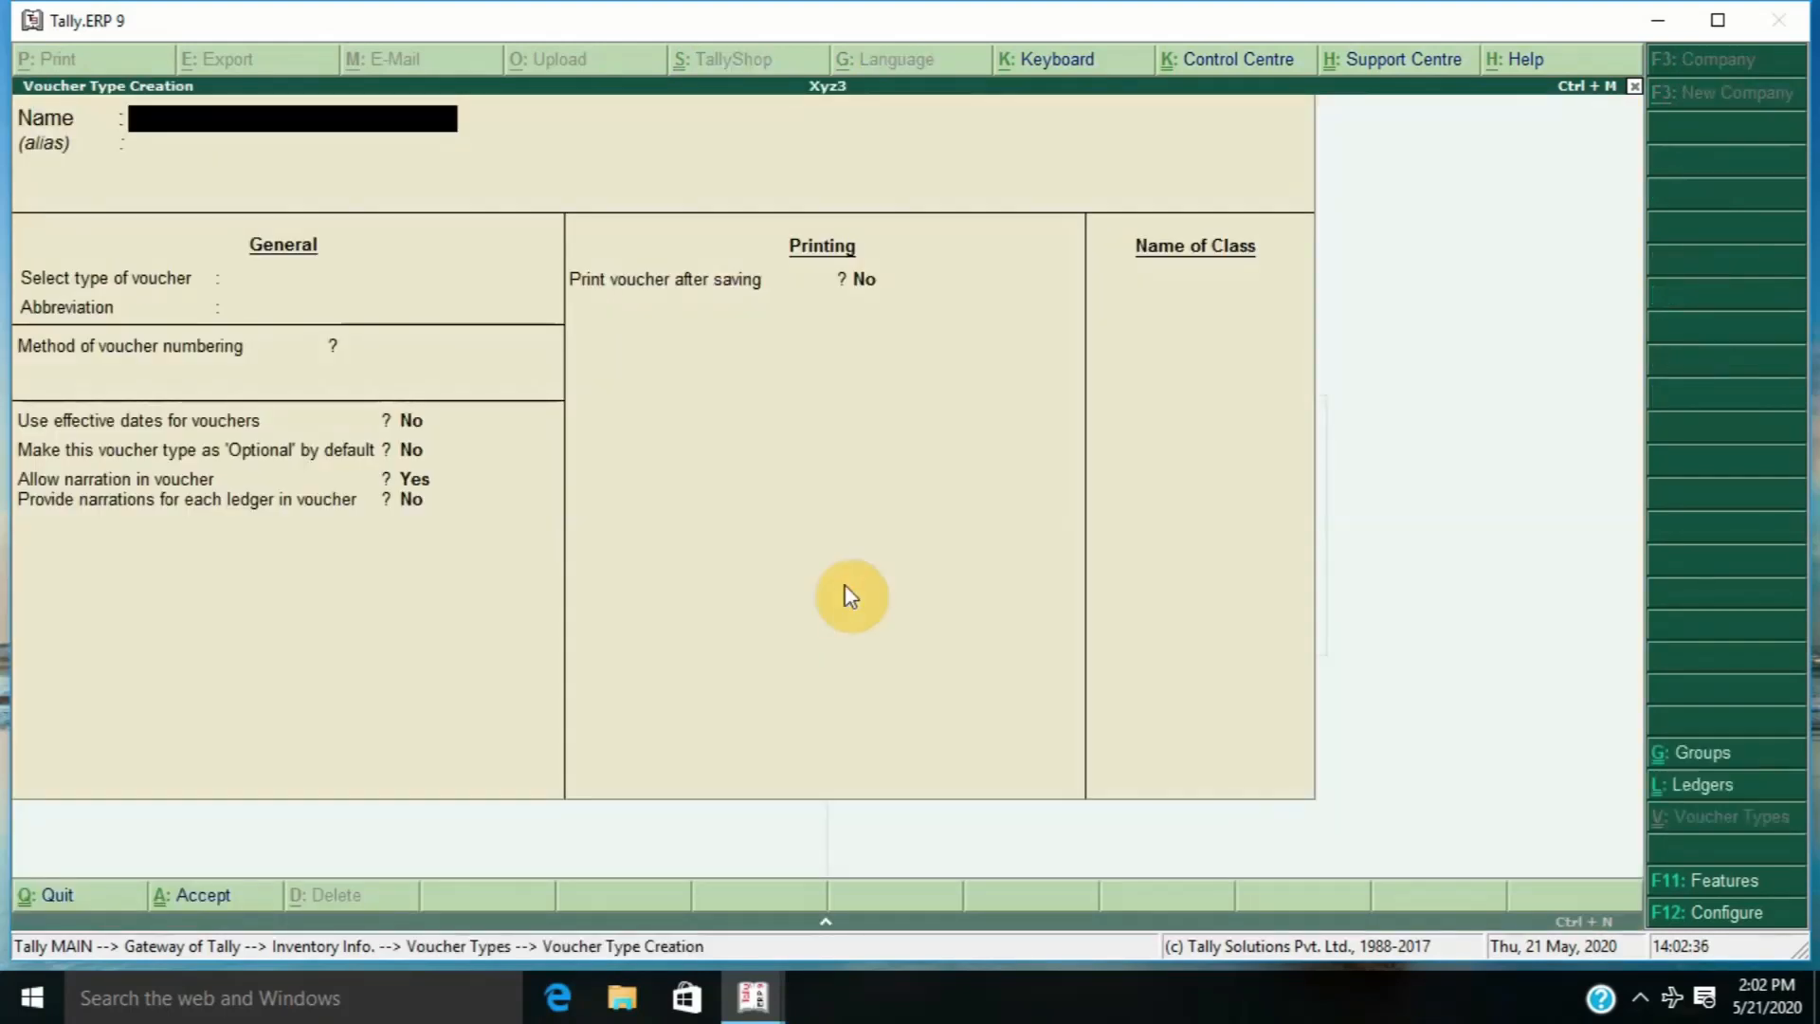
pyautogui.write('Link Star Line')
pyautogui.press('Return')
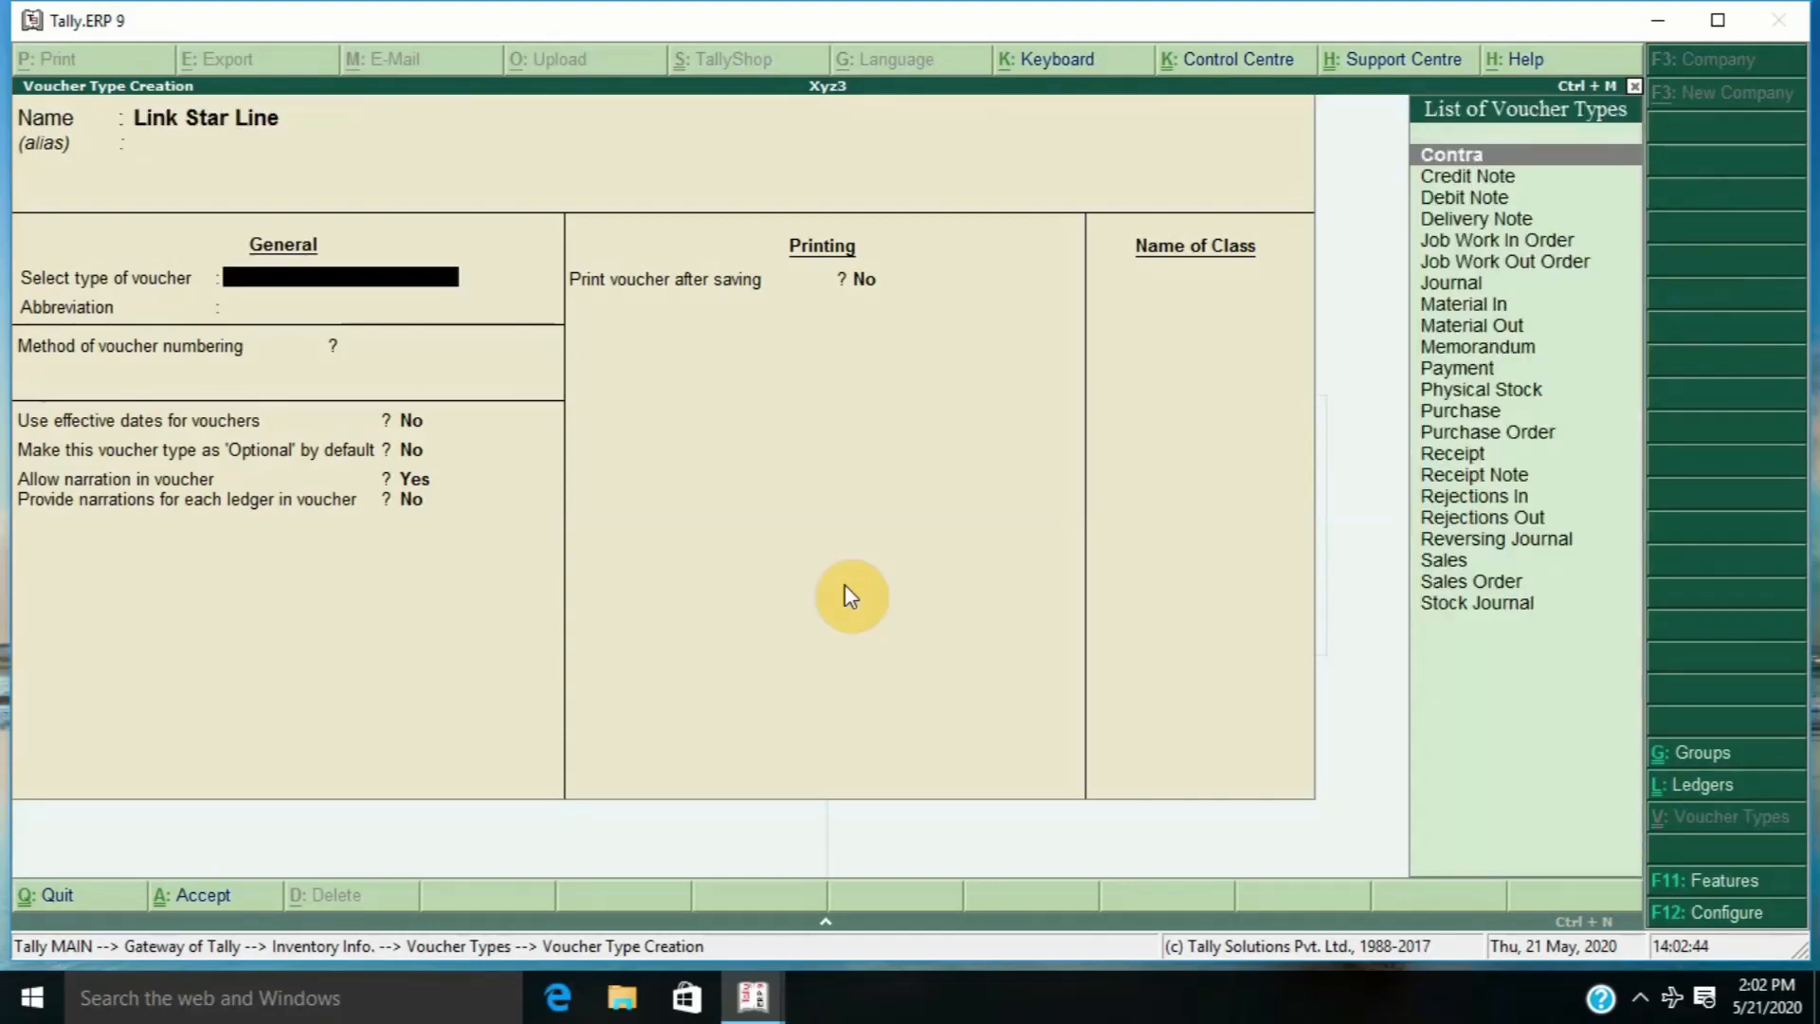
pyautogui.write('St')
pyautogui.press('Return')
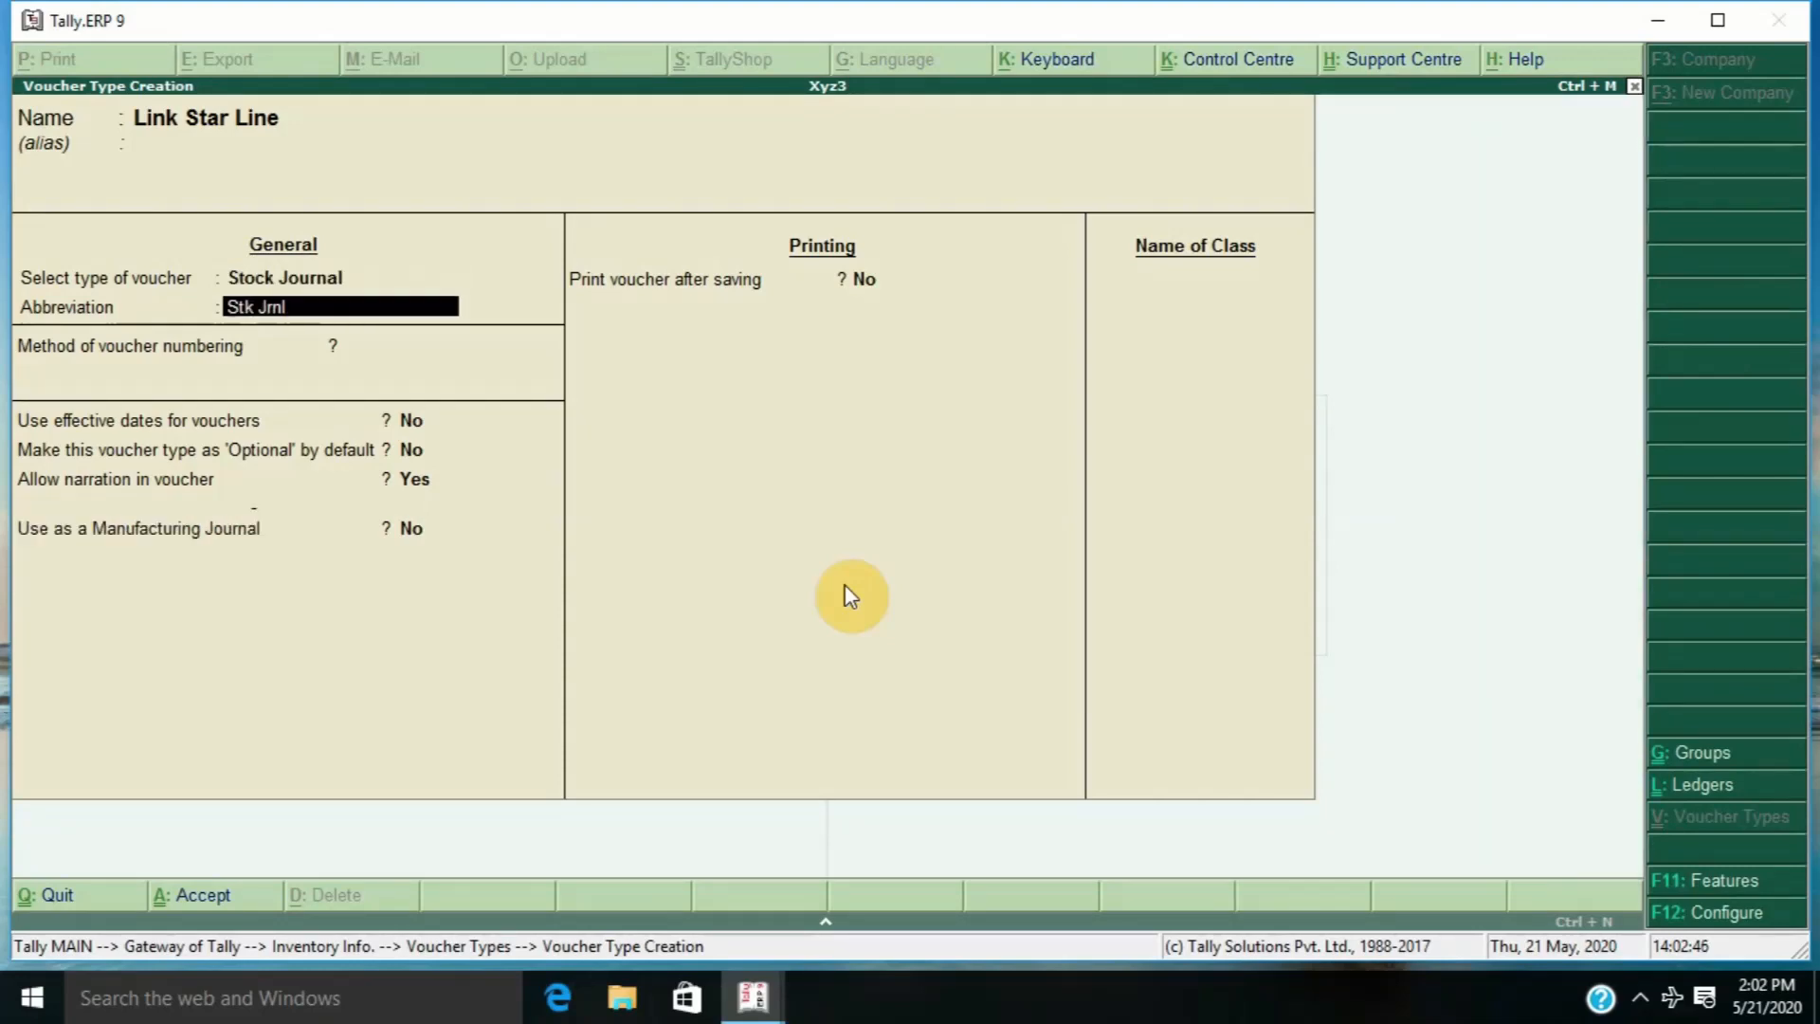
pyautogui.press('Return')
pyautogui.press('Return')
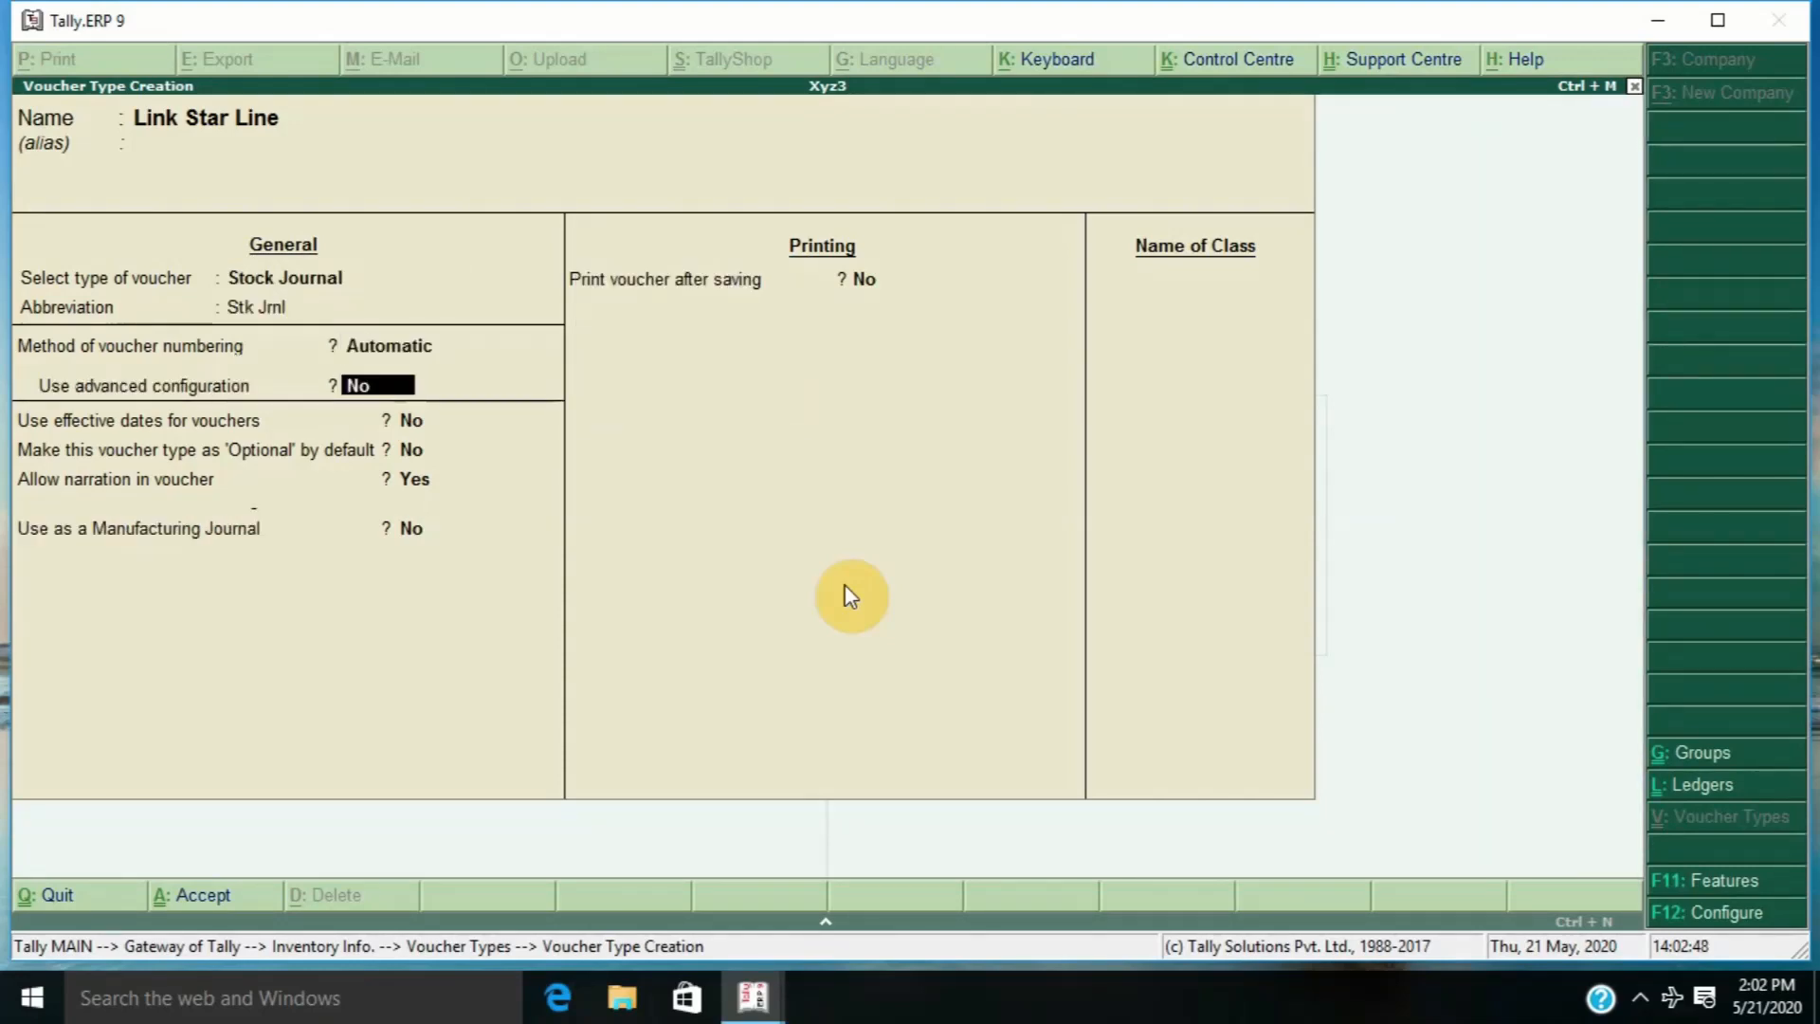
# - Set the voucher type's Use as a Manufacturing Journal option to Yes, save it, and return to the Gateway of Tally
pyautogui.press('Return')
pyautogui.press('Return')
pyautogui.press('Return')
pyautogui.press('Return')
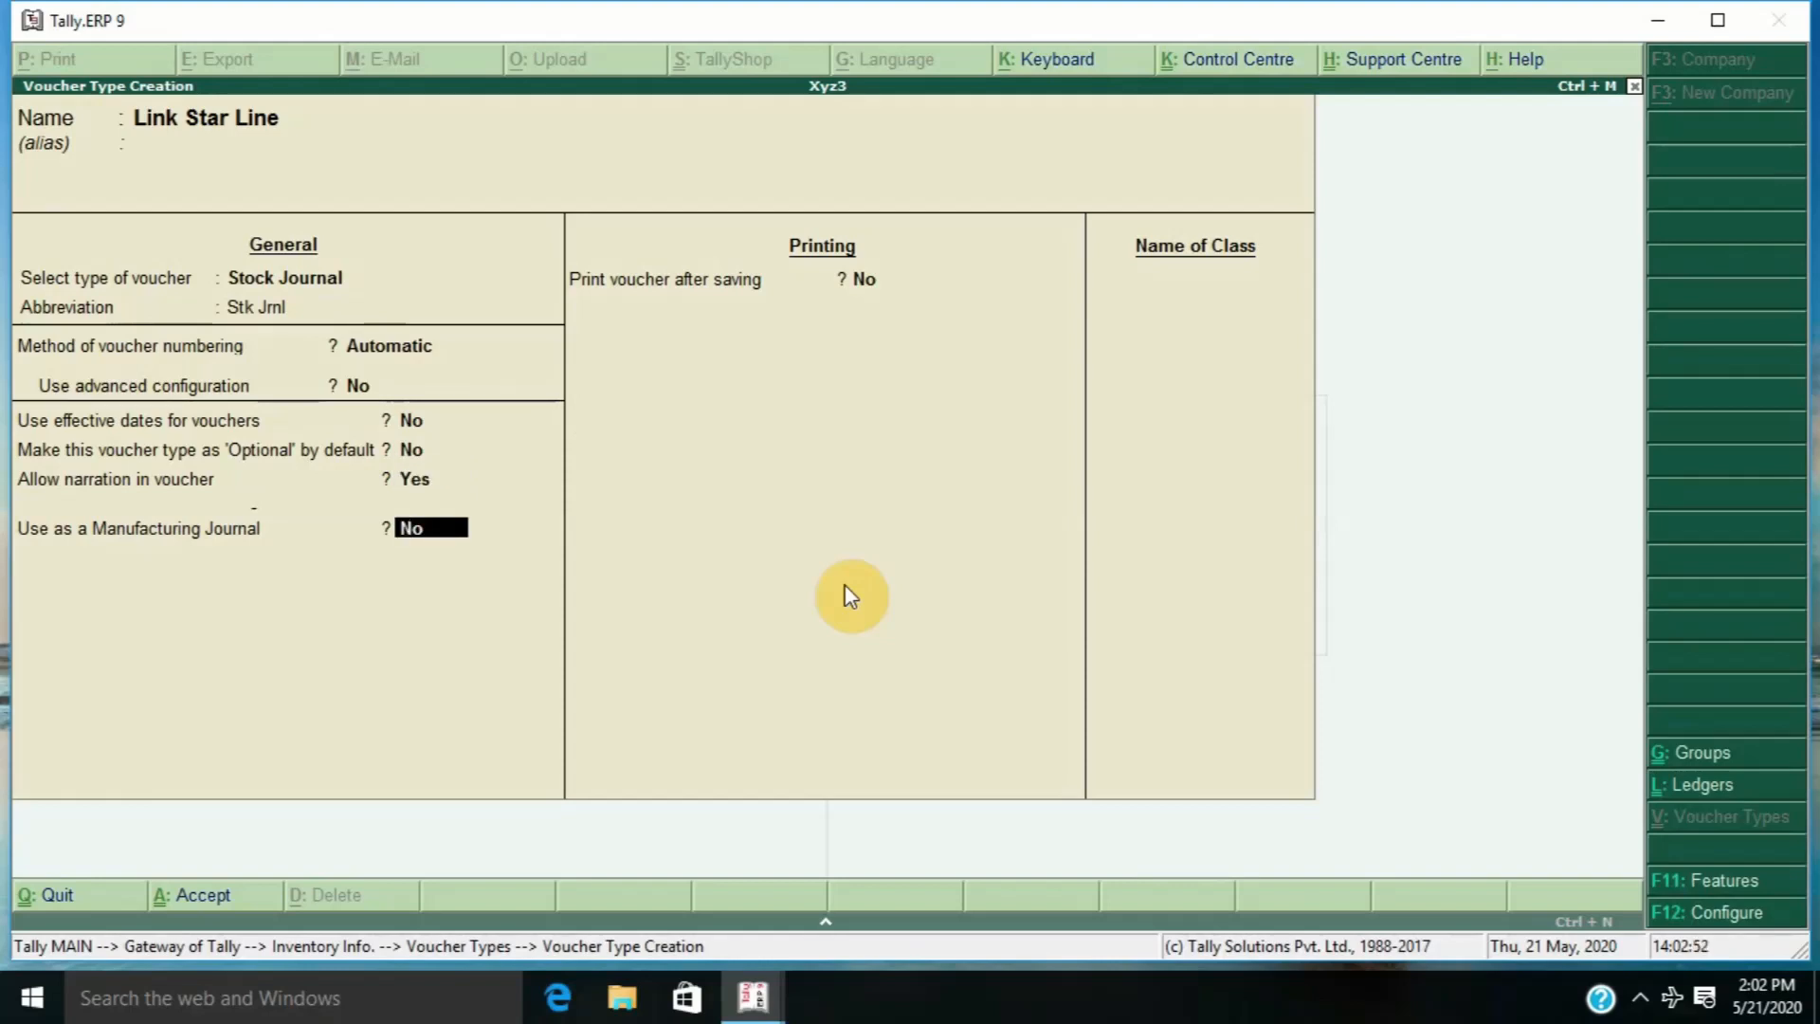
pyautogui.write('y')
pyautogui.press('Return')
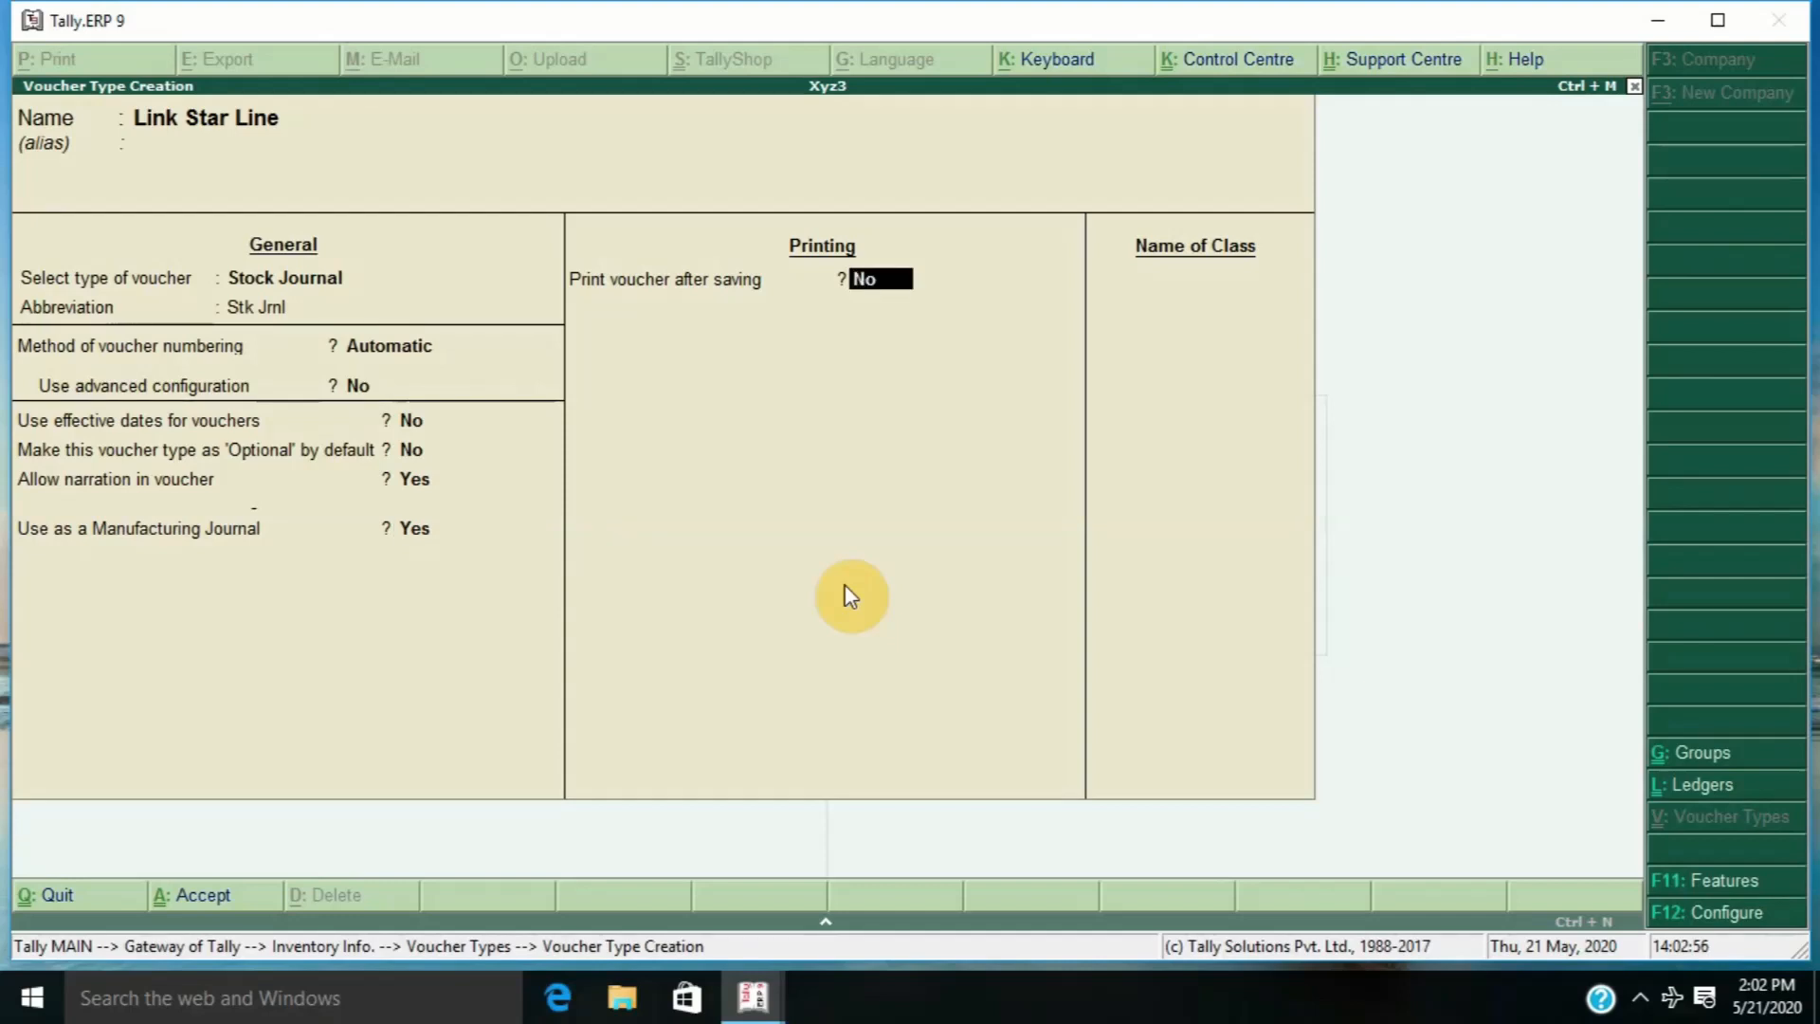
pyautogui.press('Return')
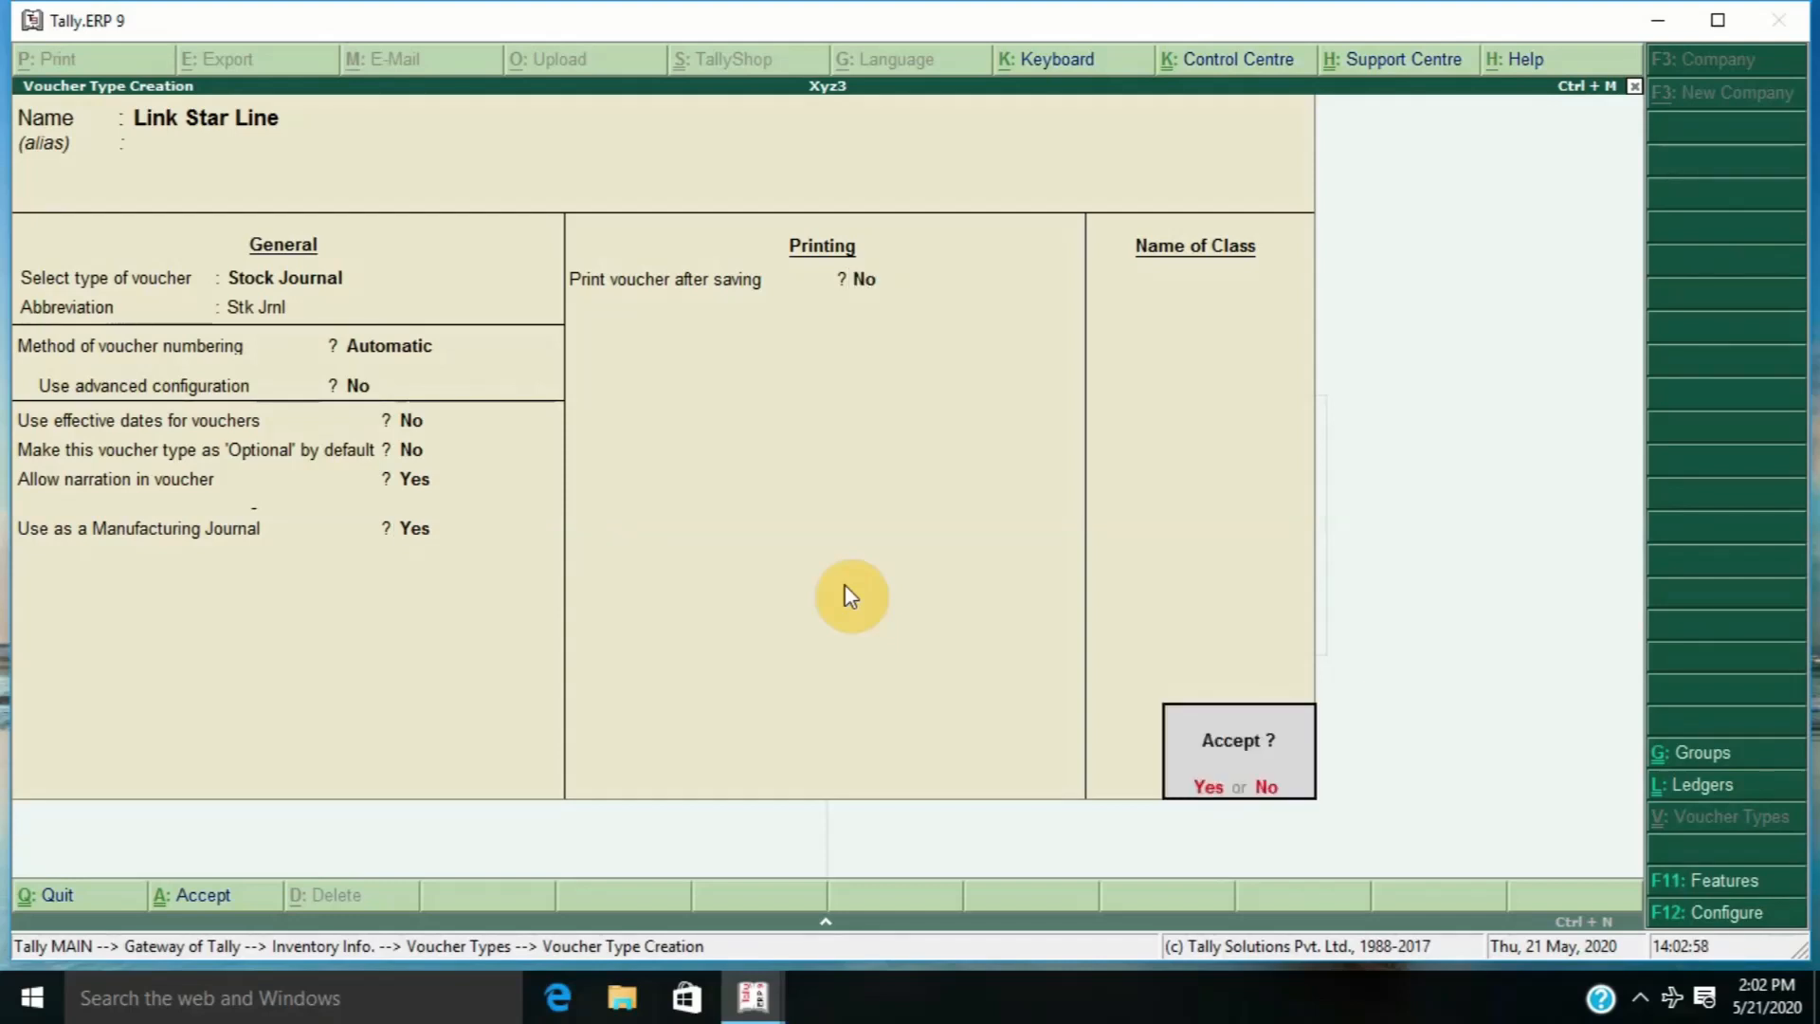
pyautogui.press('Return')
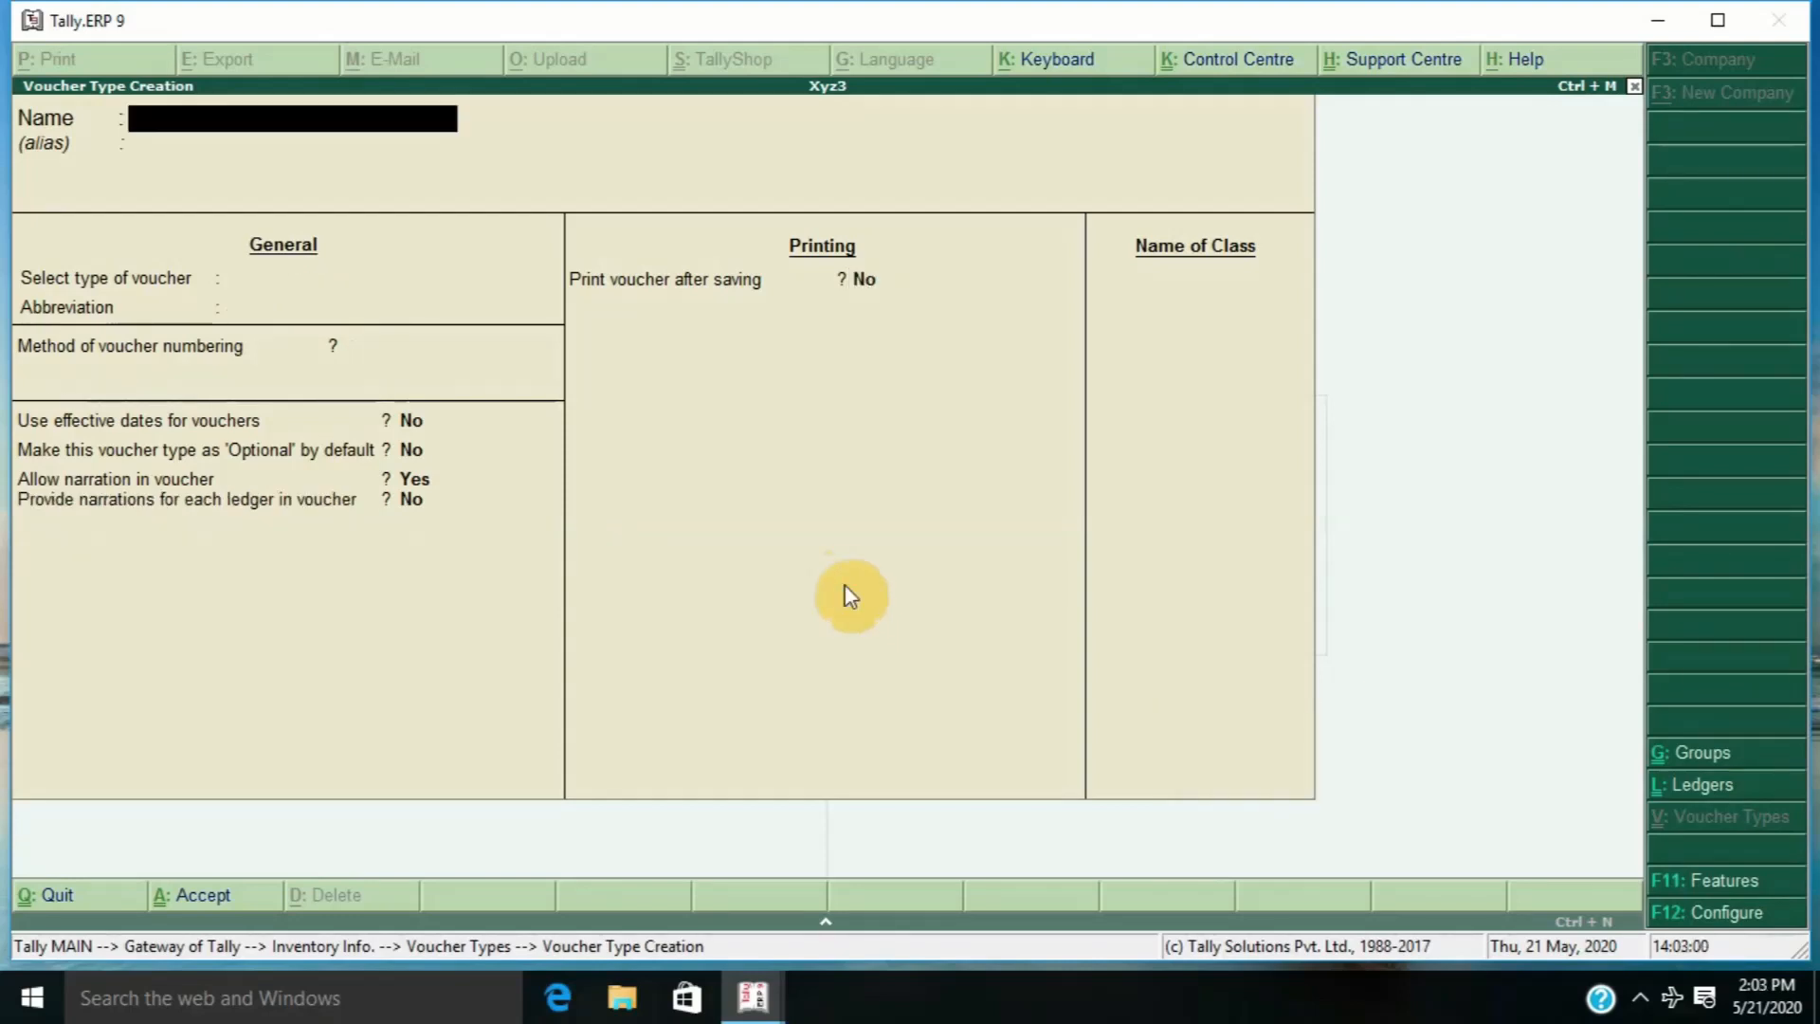
pyautogui.press('Escape')
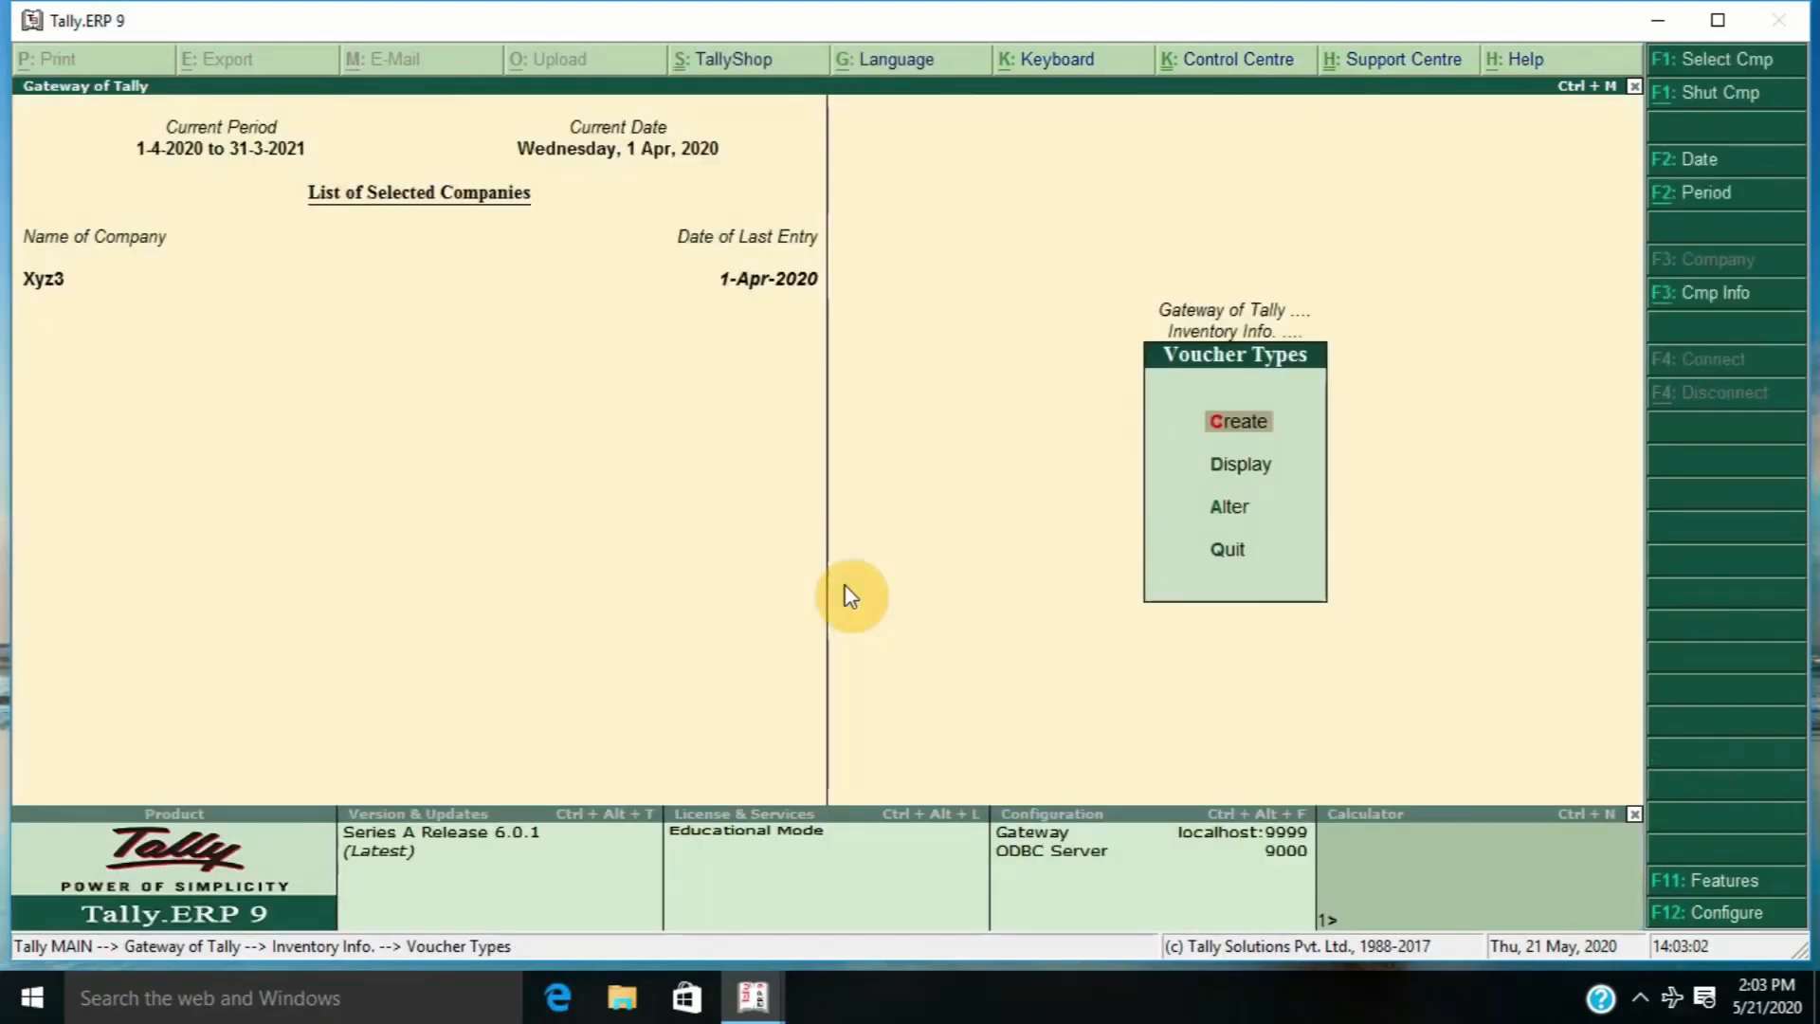
pyautogui.press('Escape')
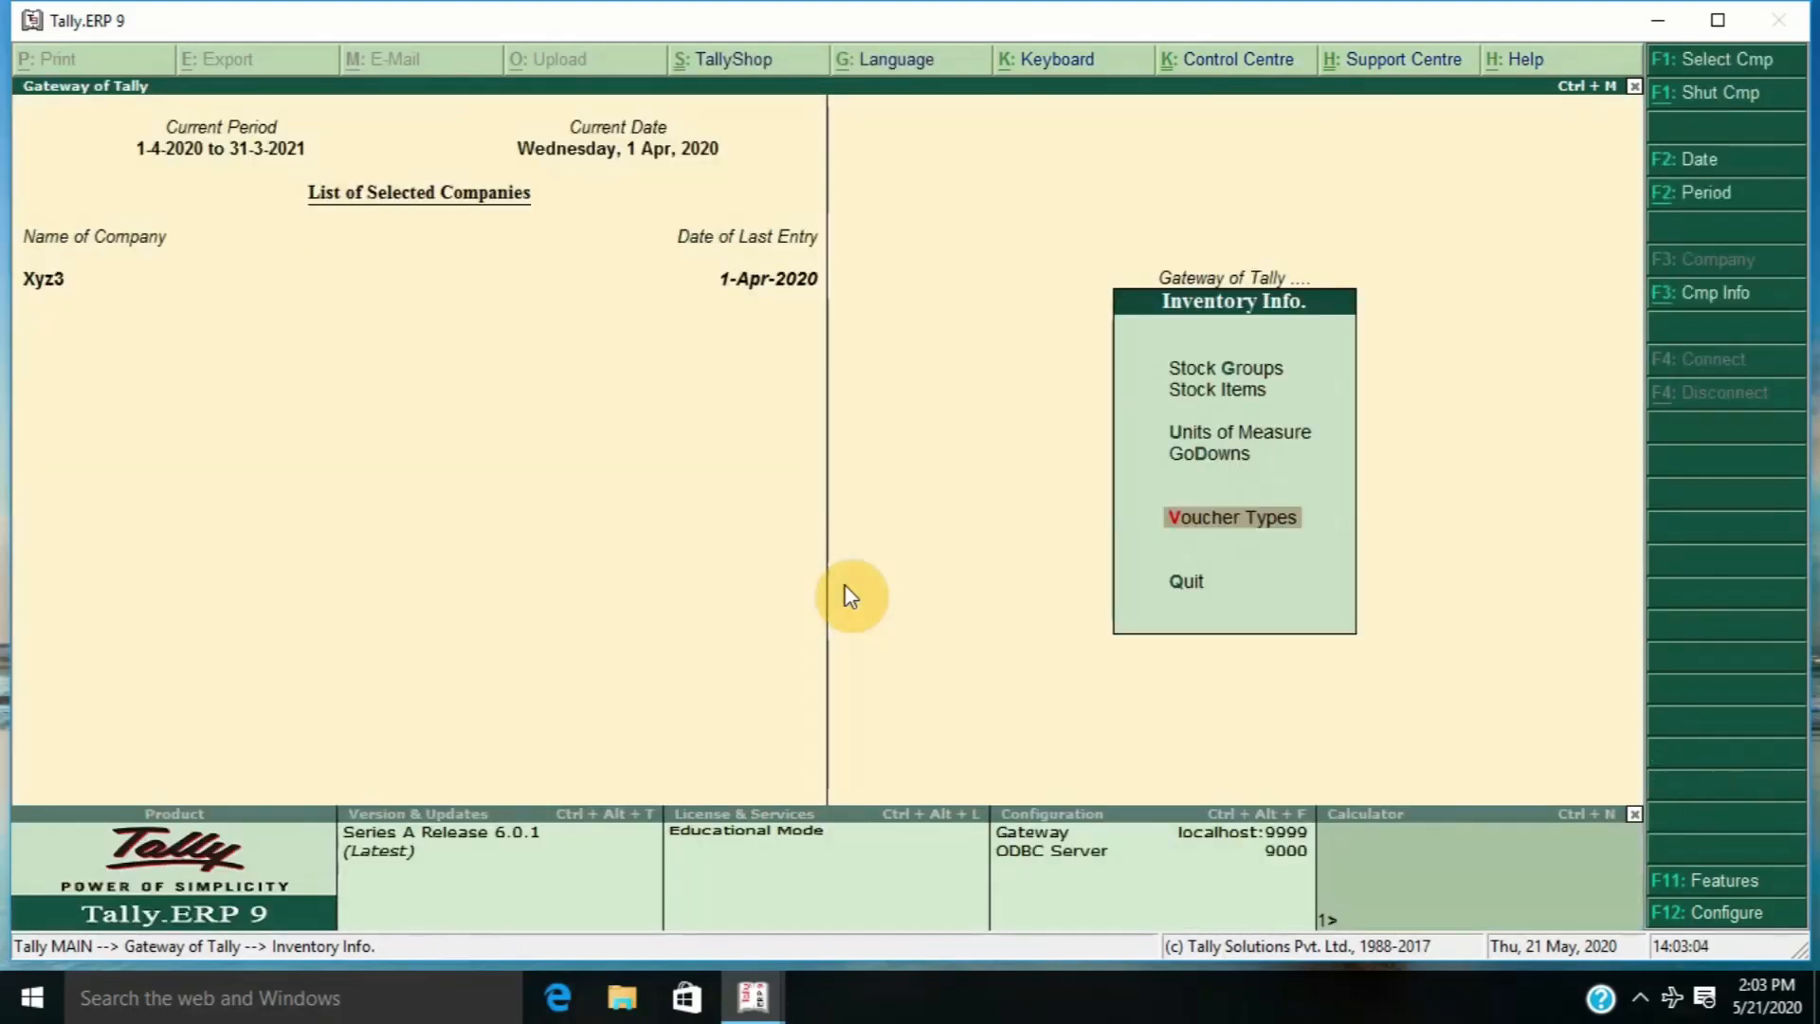
pyautogui.press('Escape')
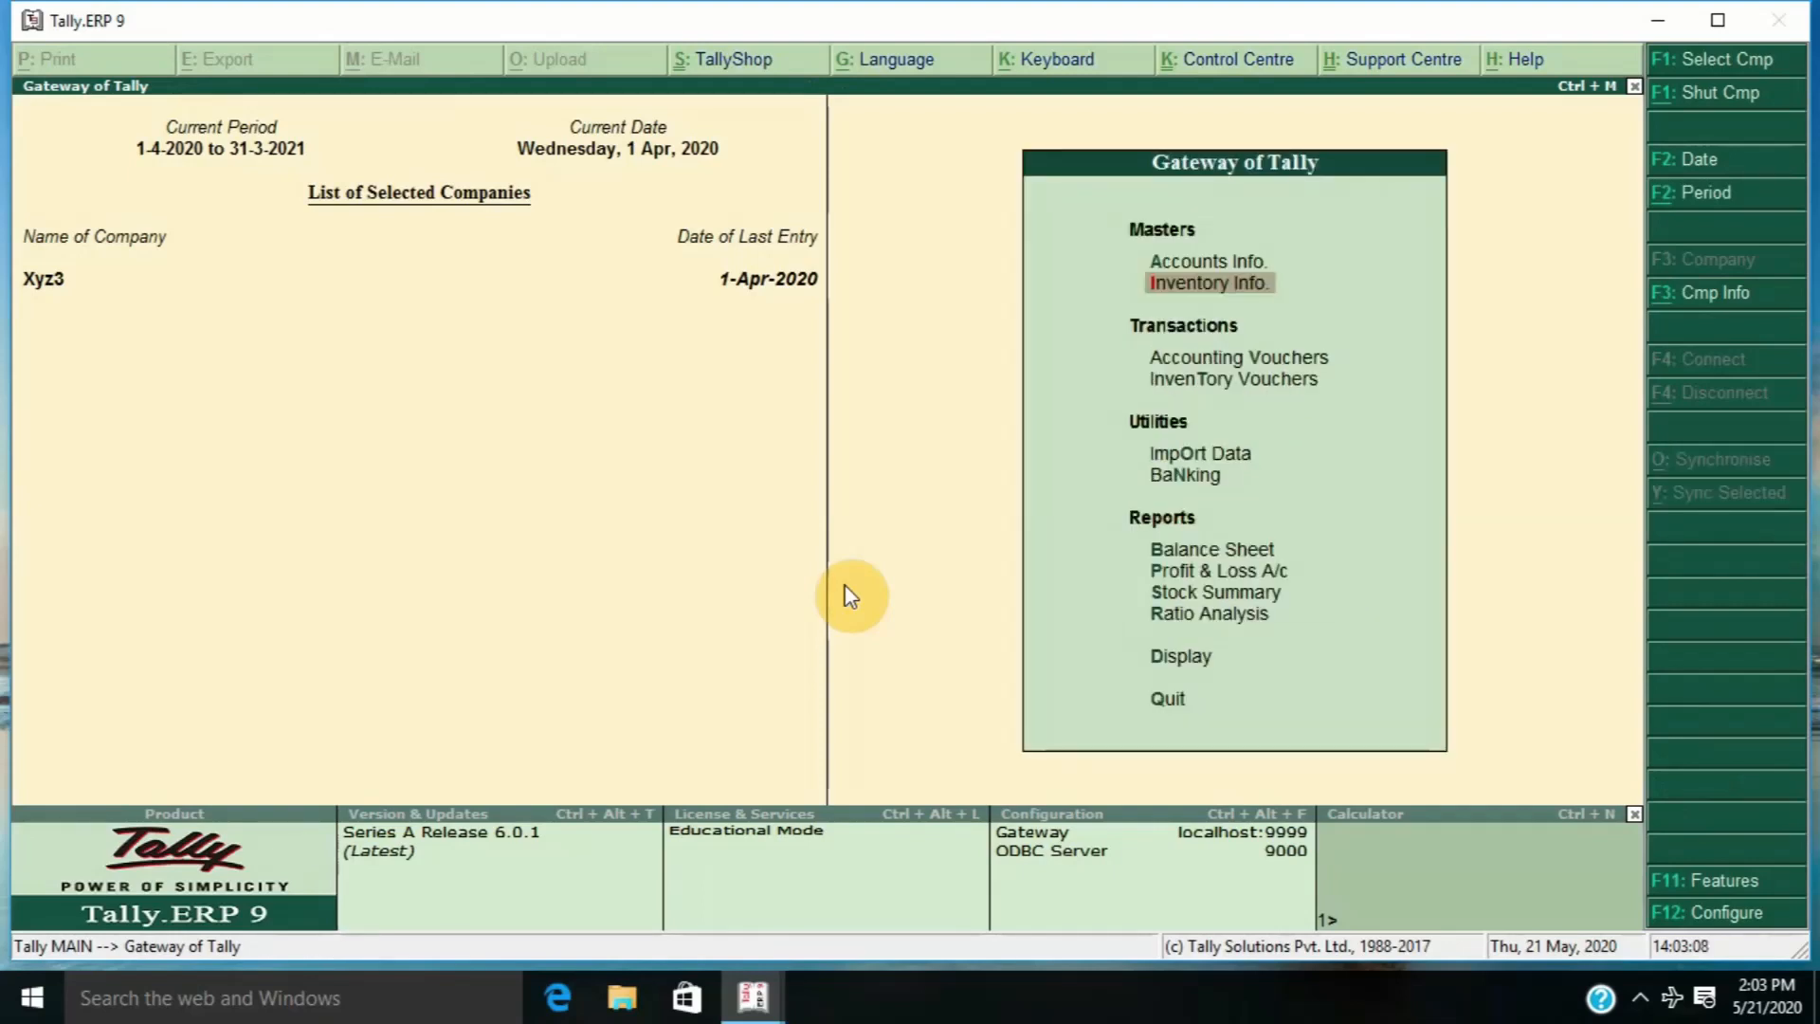
# - Start a new inventory voucher of the Link Star Line stock journal type
pyautogui.press('Down')
pyautogui.press('Down')
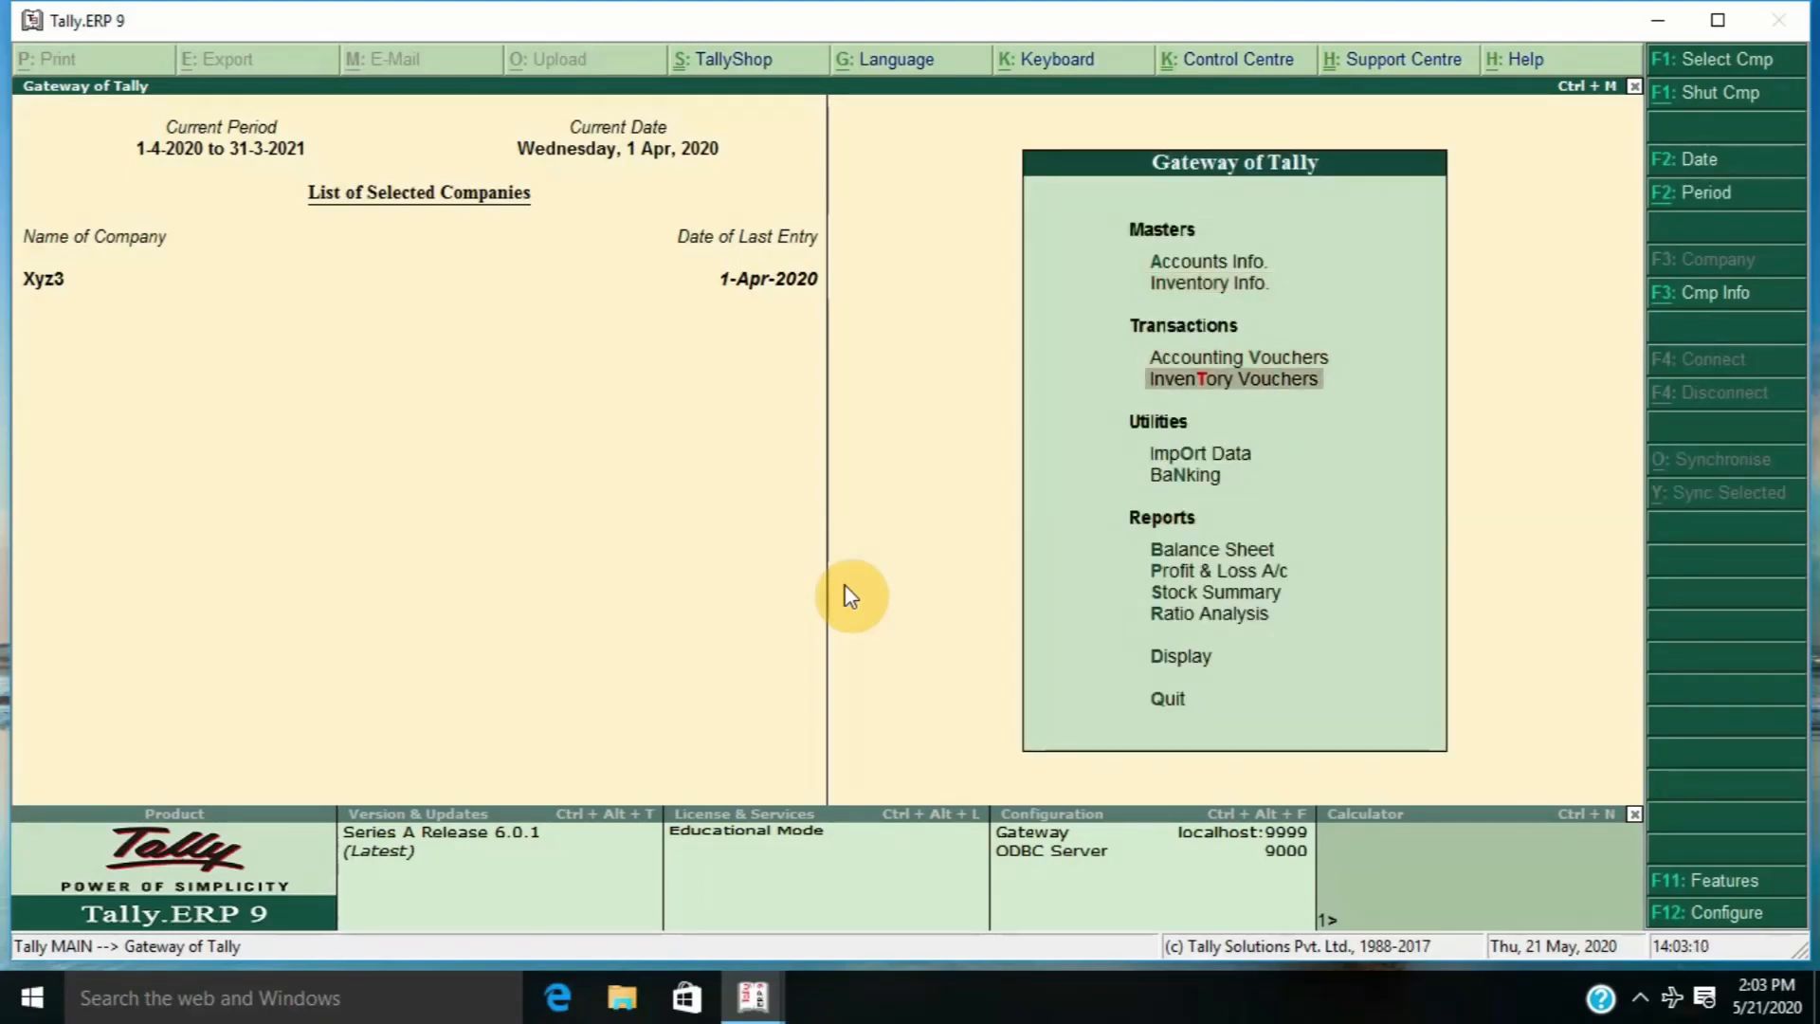
pyautogui.press('Return')
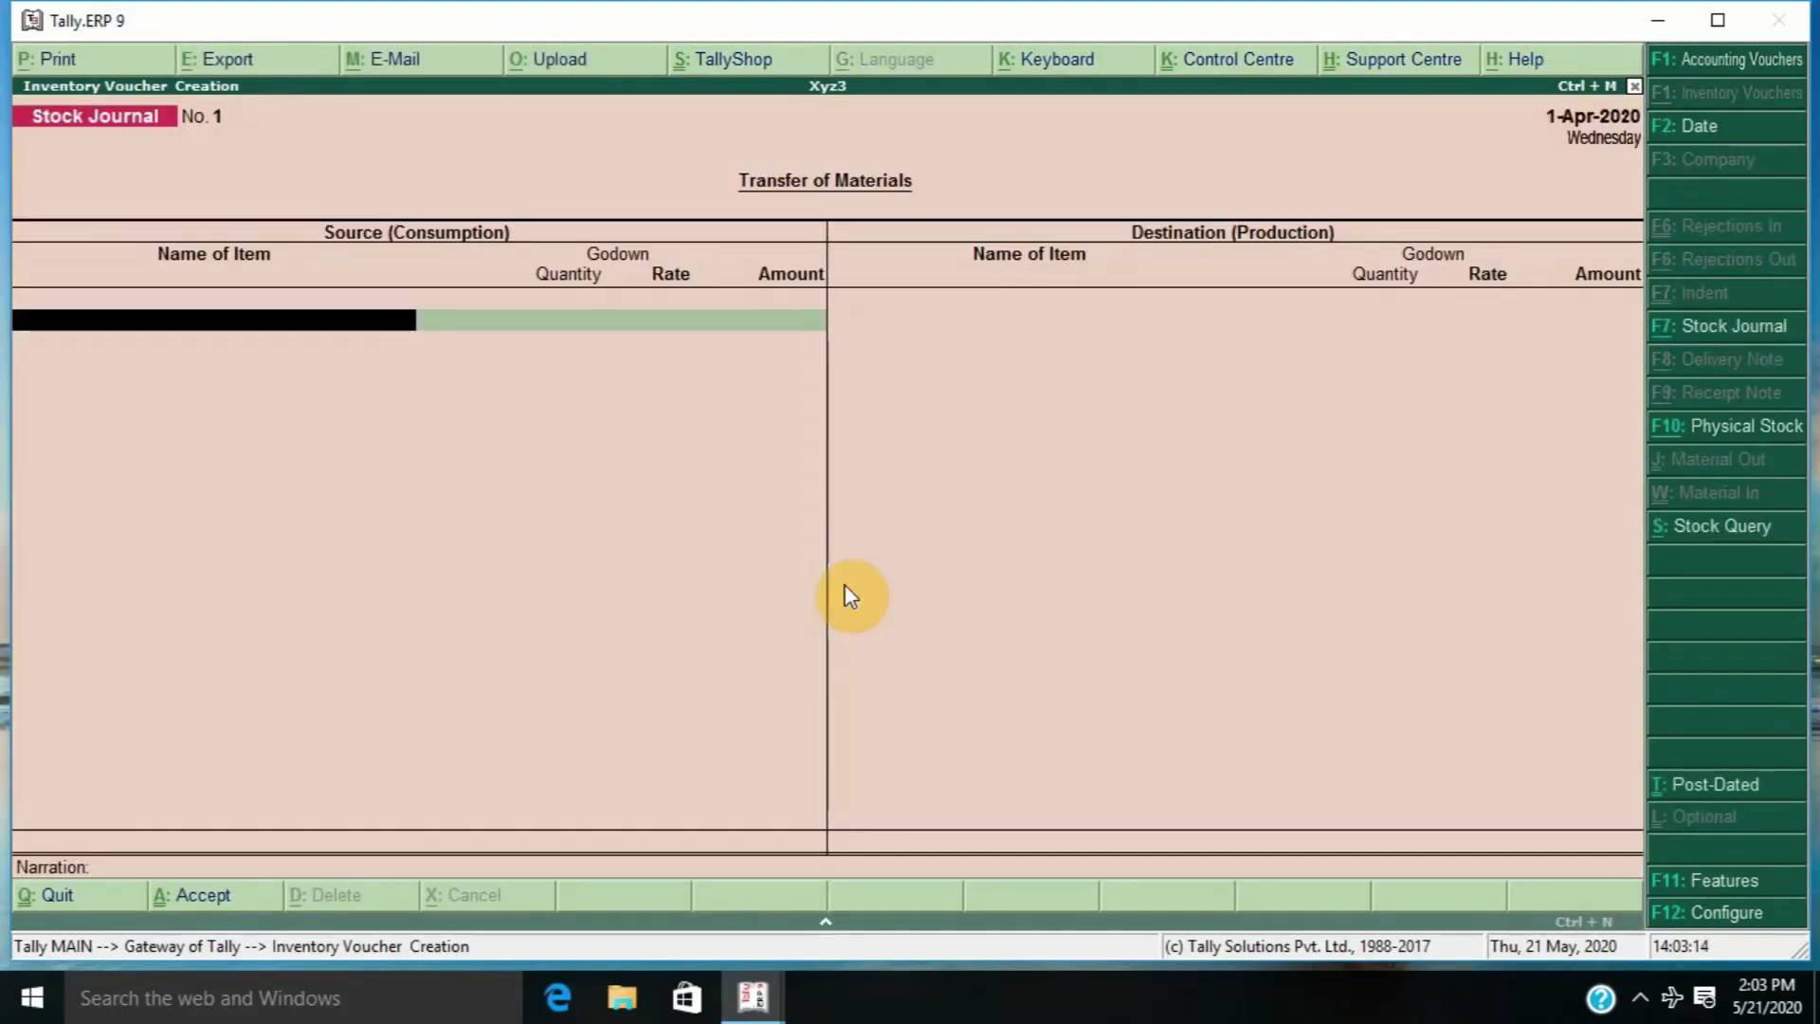
pyautogui.press('F7')
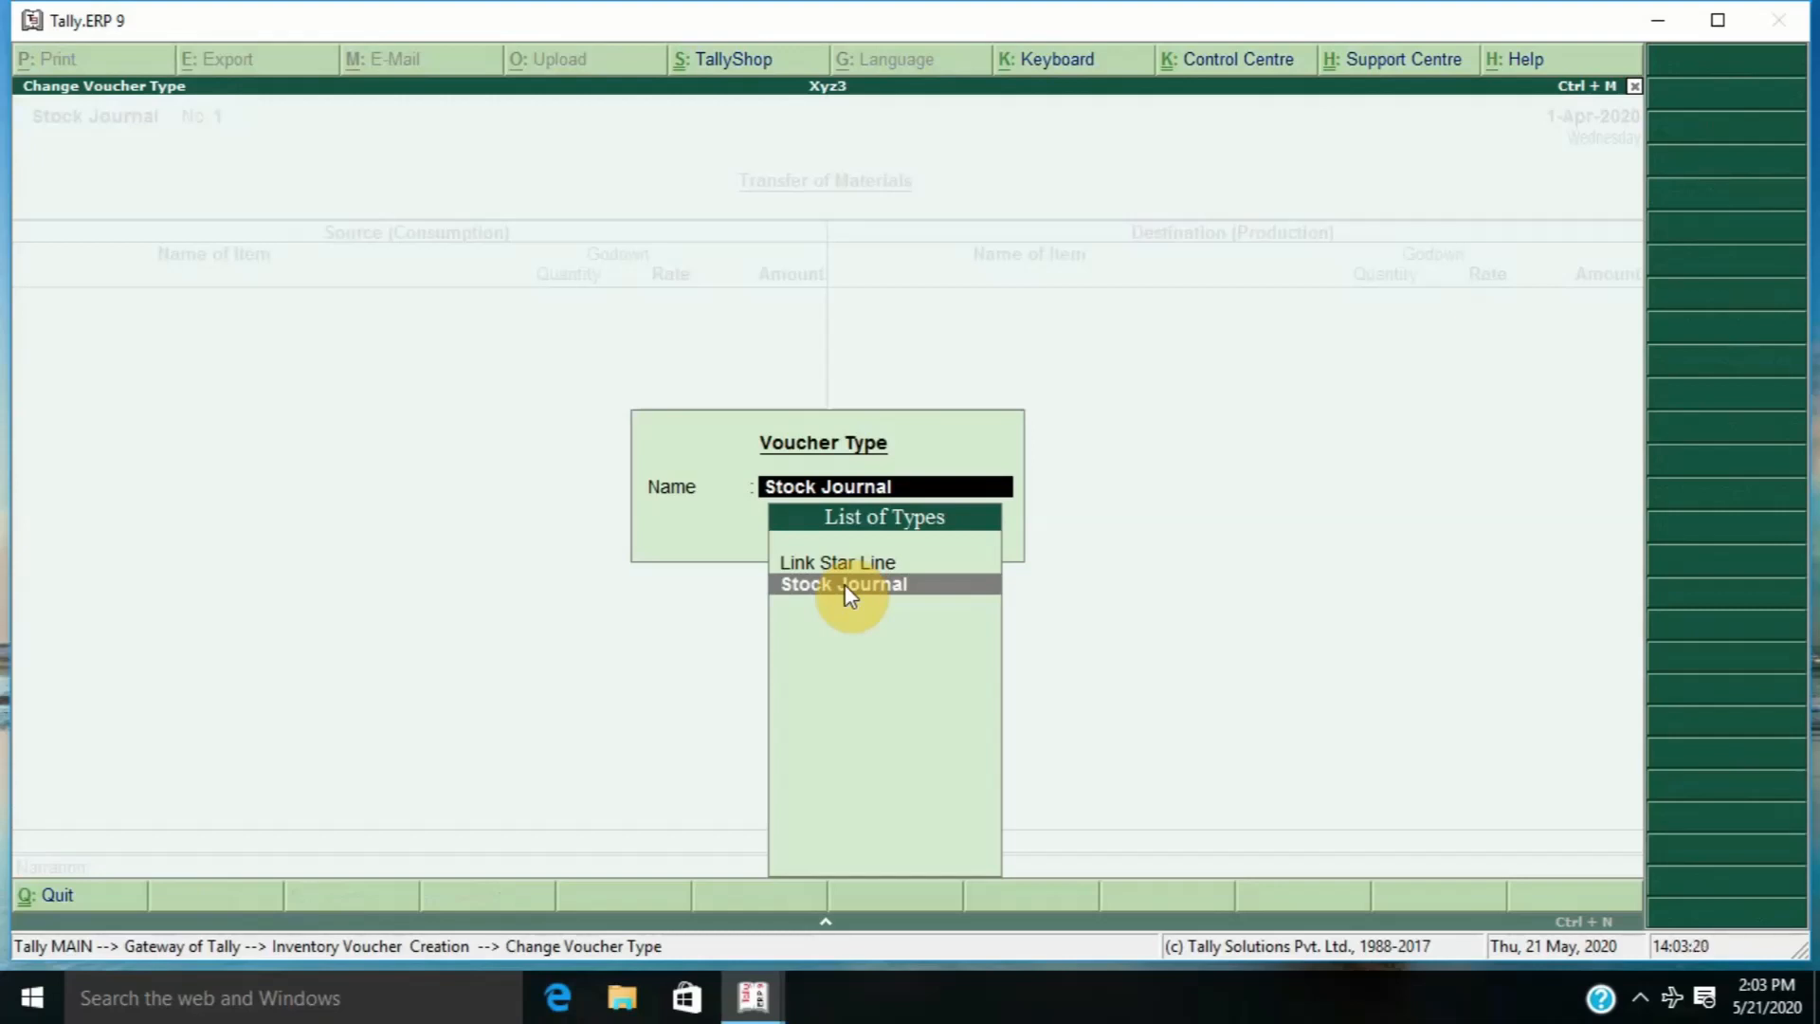
pyautogui.press('Up')
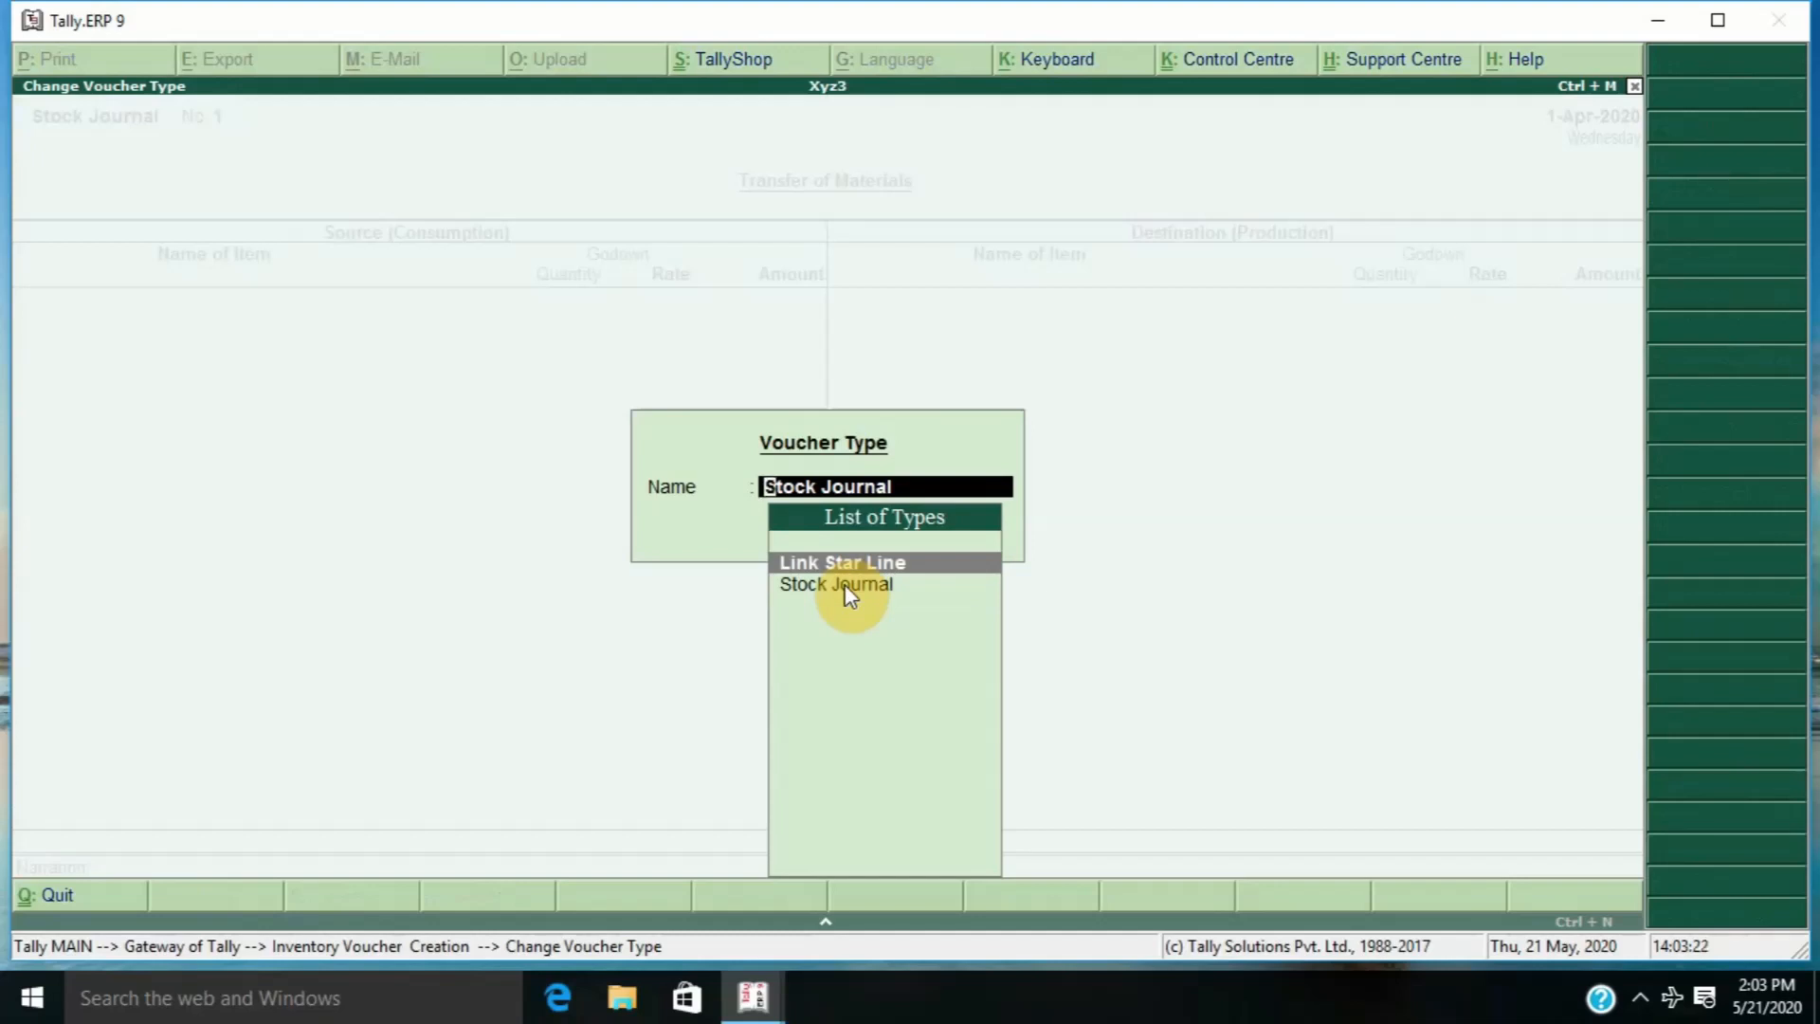
pyautogui.press('Return')
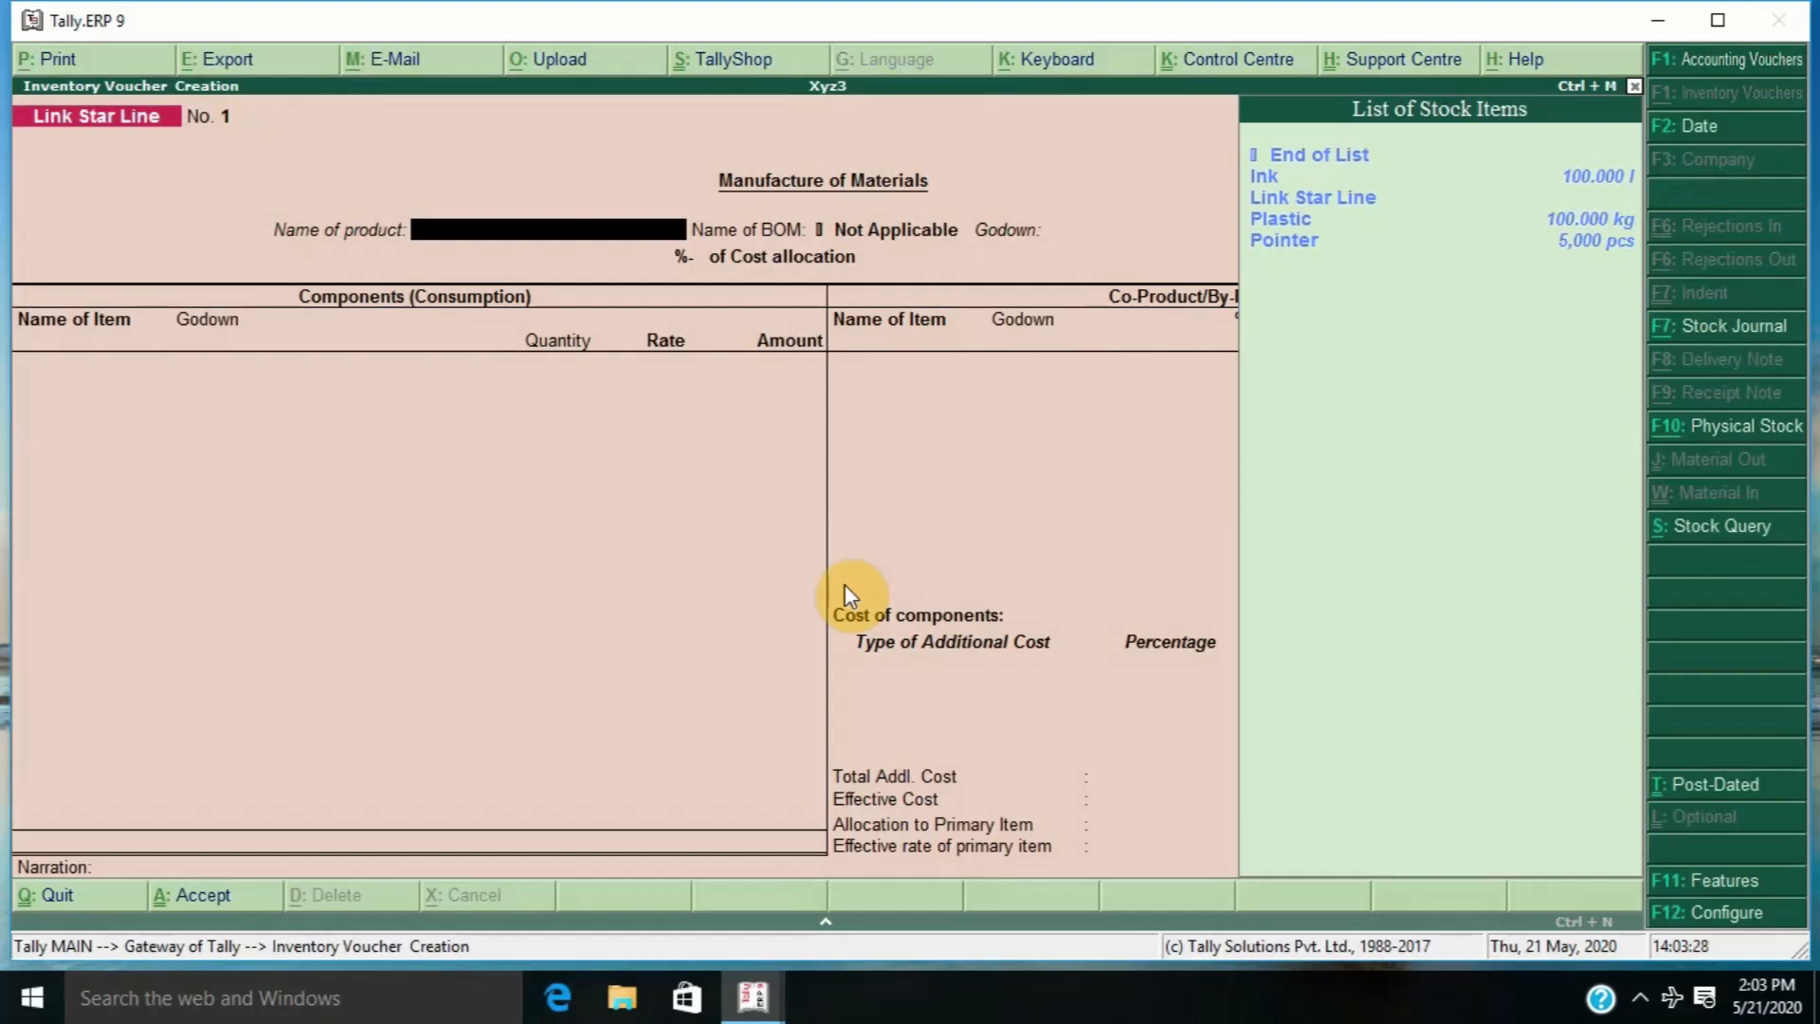
# - Set the manufacturing voucher to produce 50 pcs of Link Star Line into the Saket Nagar godown
pyautogui.press('Down')
pyautogui.press('Down')
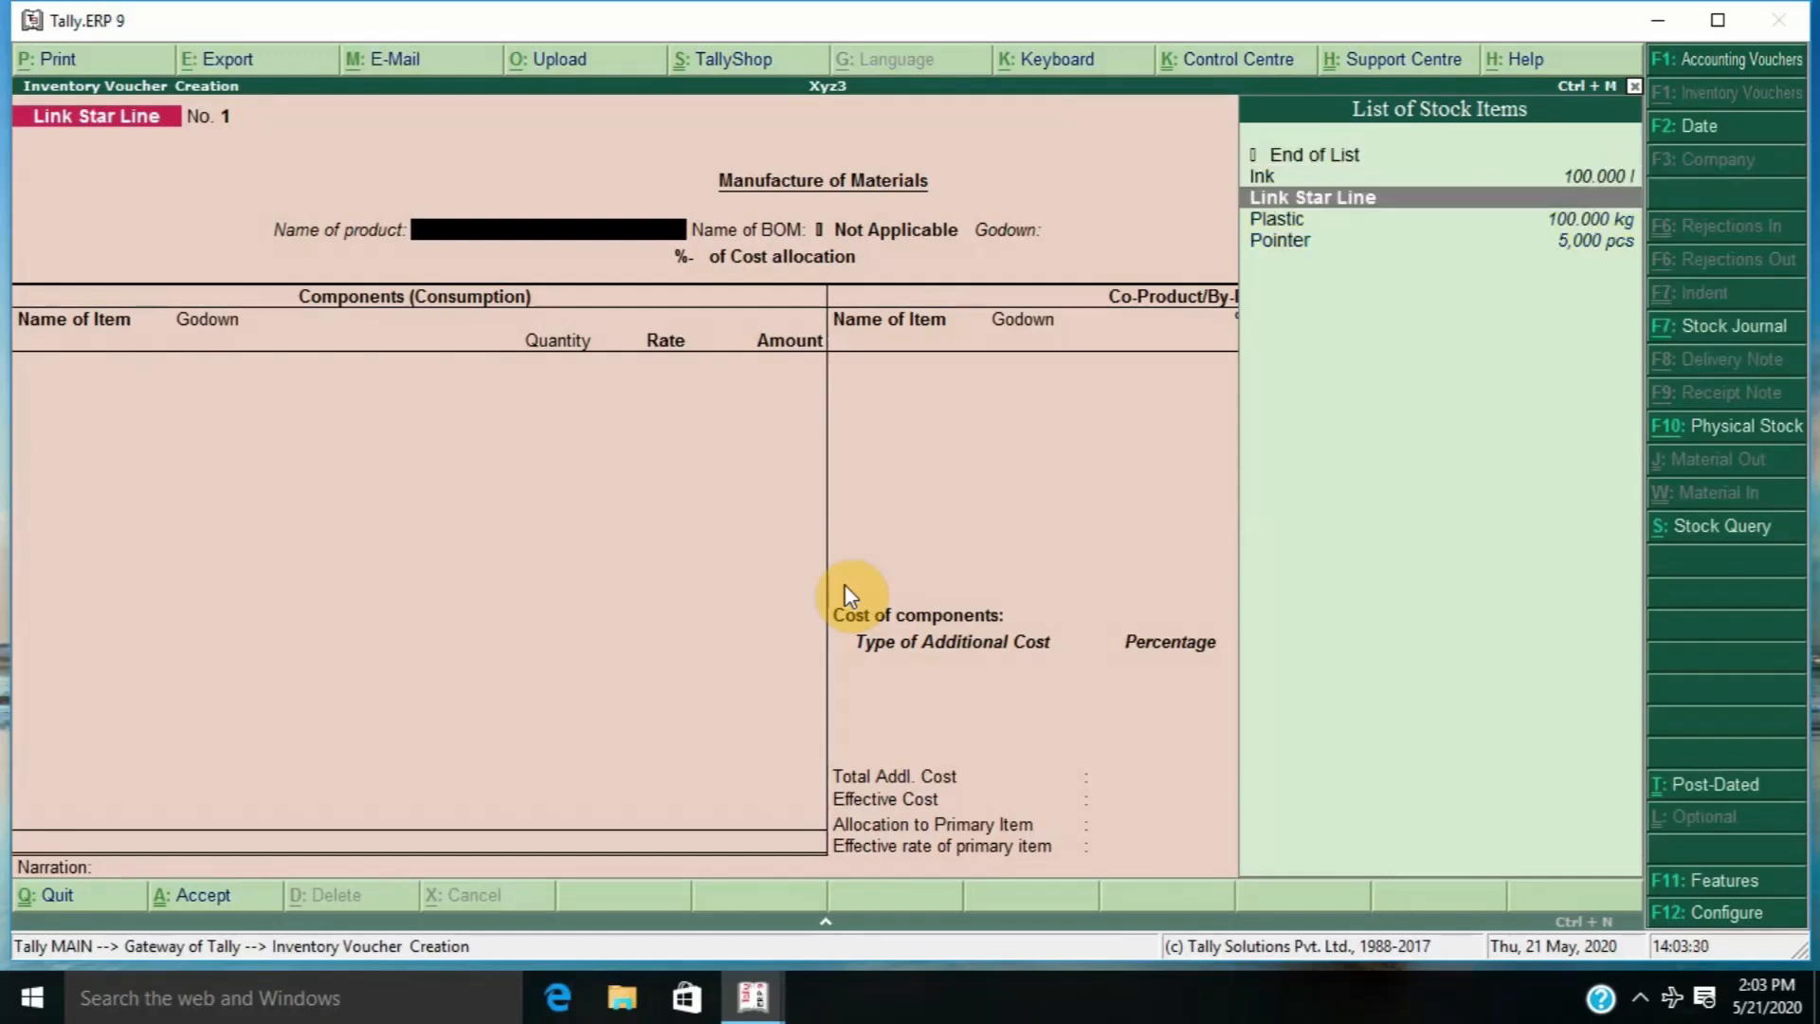
pyautogui.press('Return')
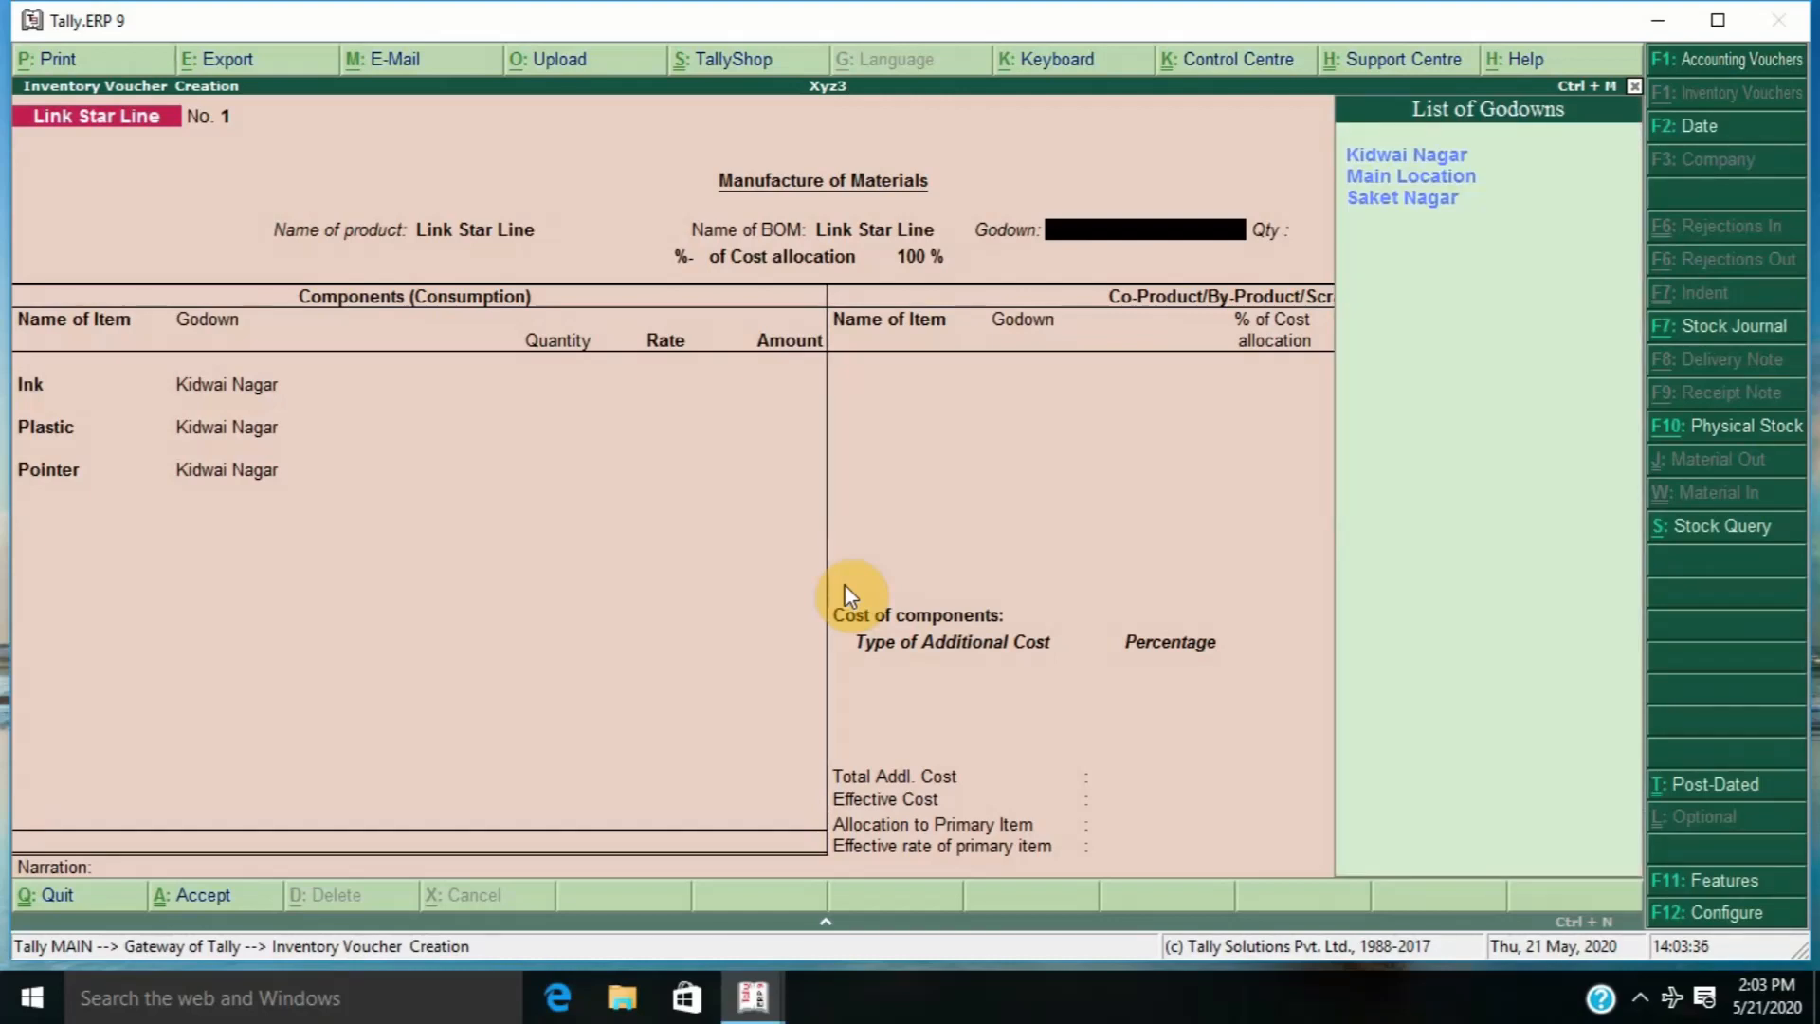
pyautogui.press('Down')
pyautogui.press('Down')
pyautogui.press('Down')
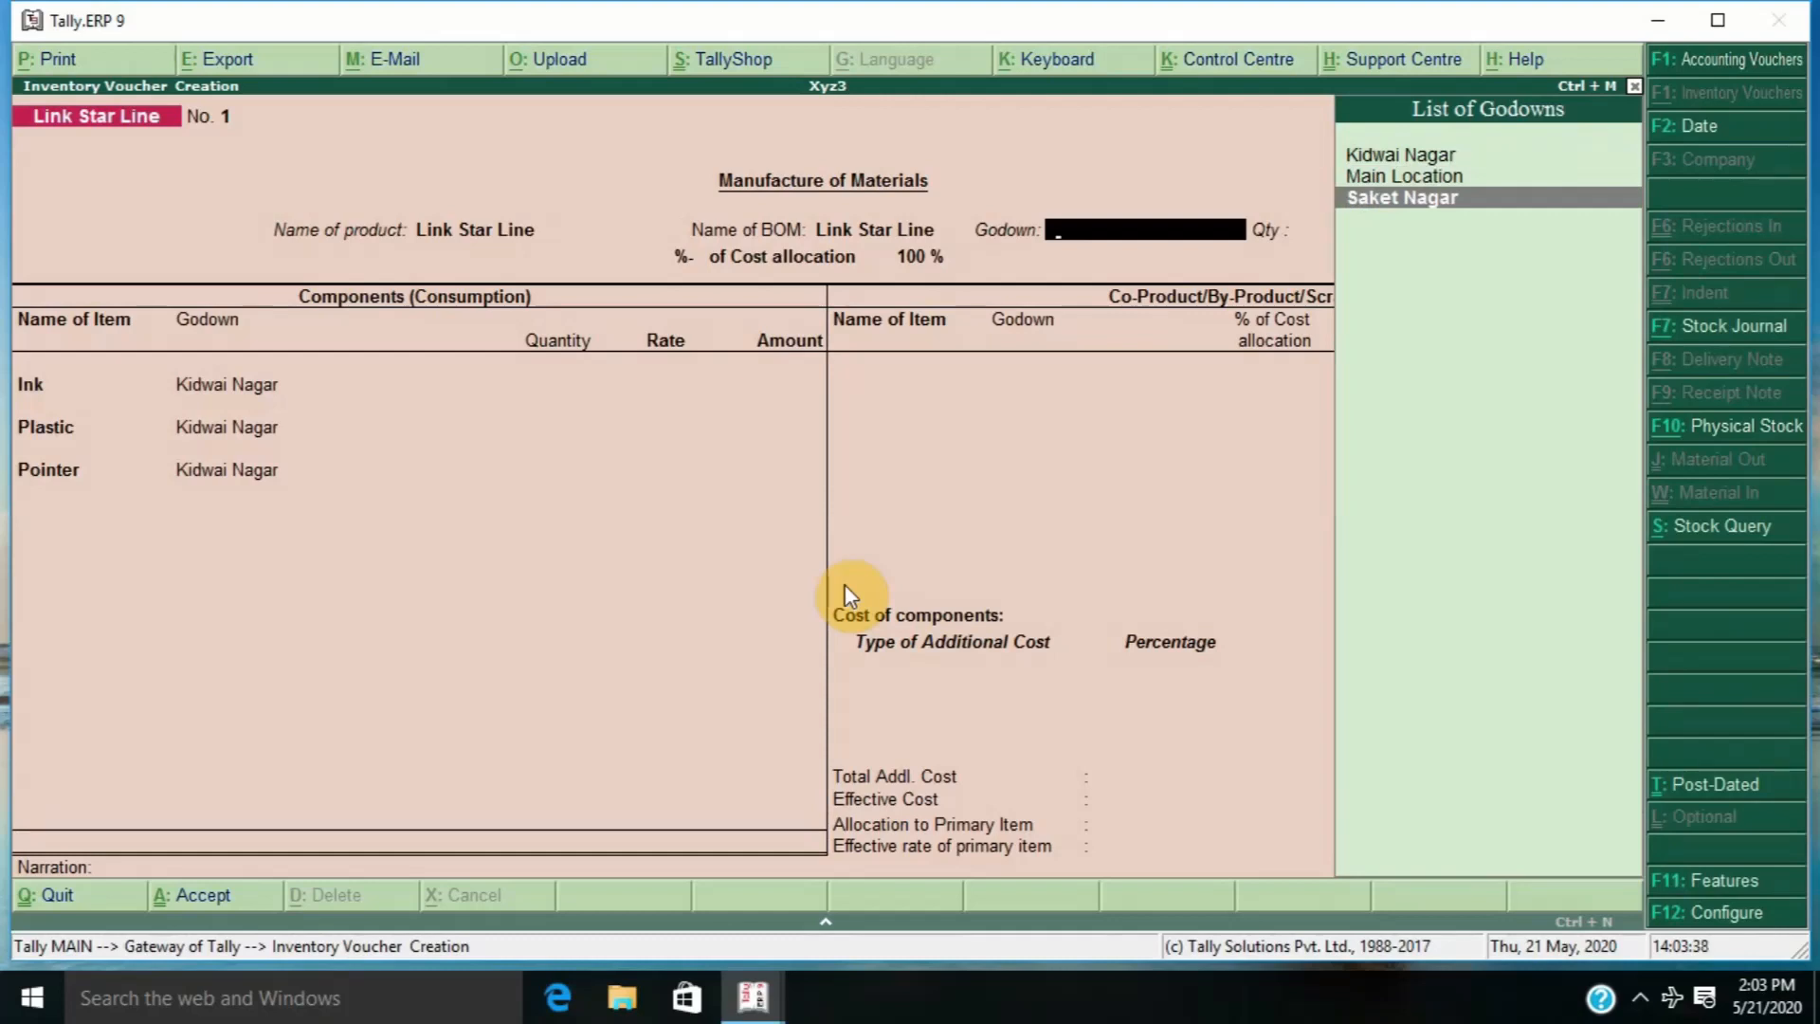
pyautogui.press('Return')
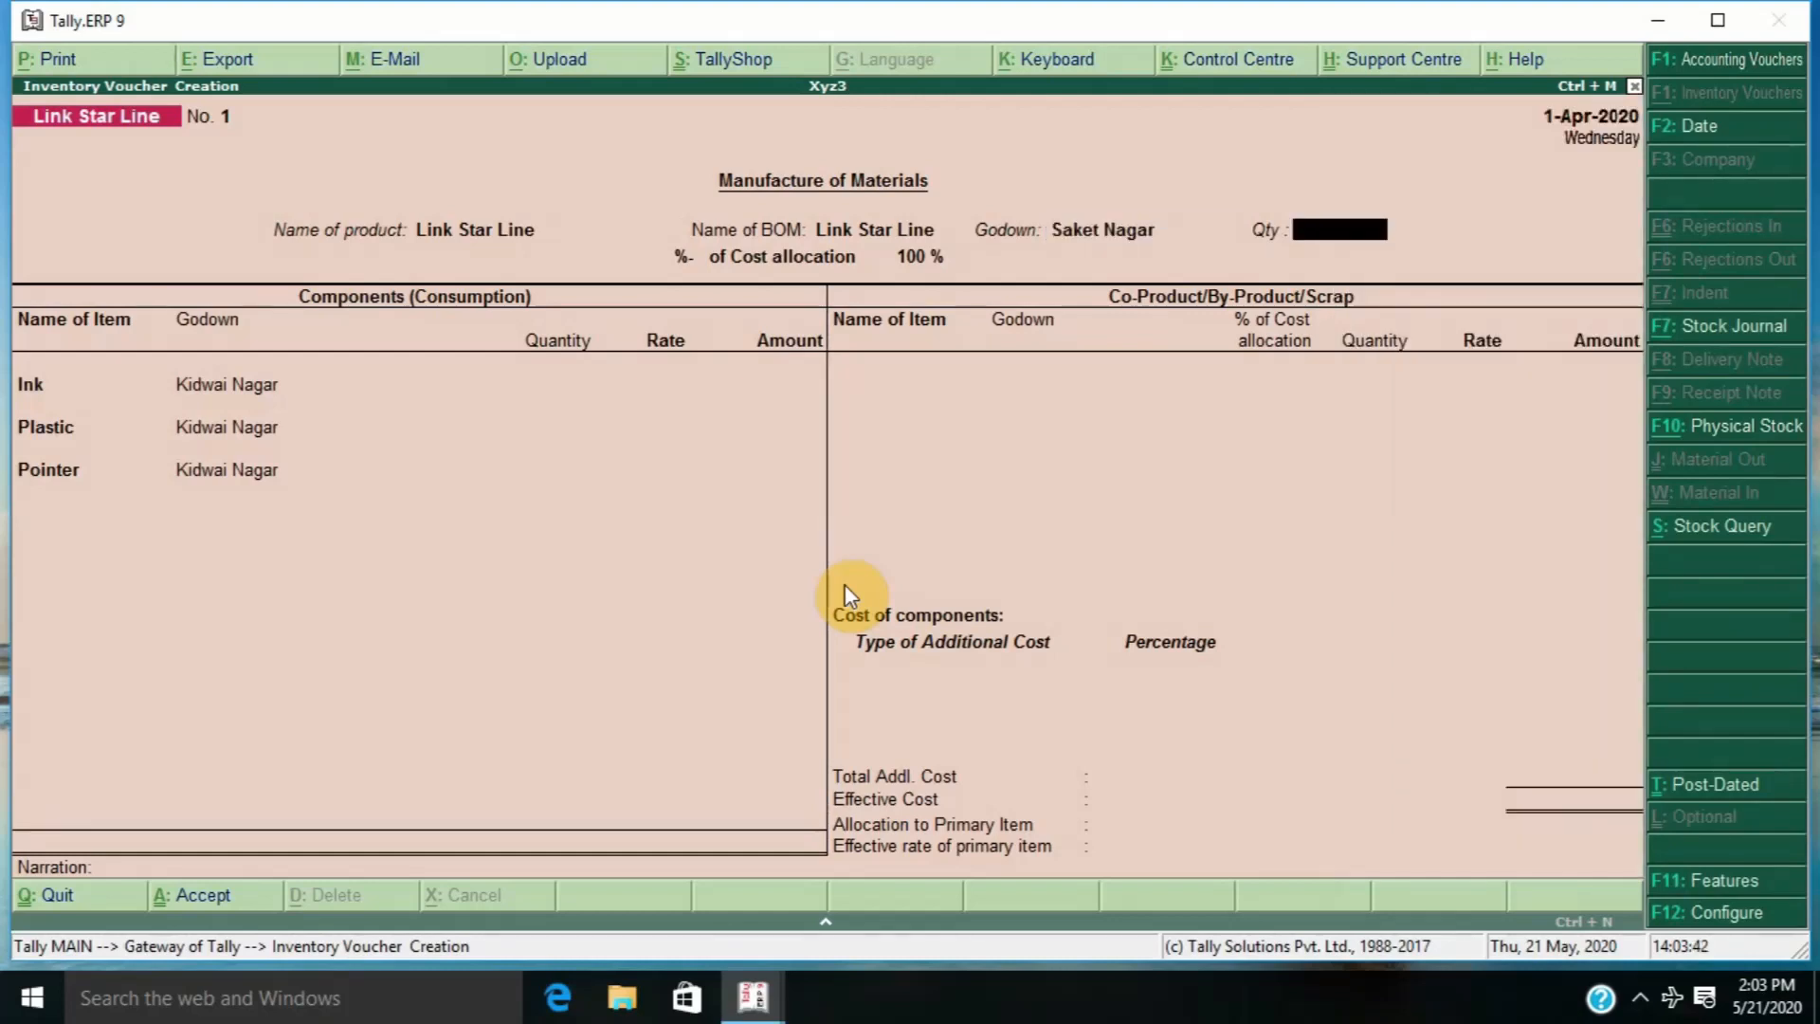
pyautogui.write('50')
pyautogui.press('Return')
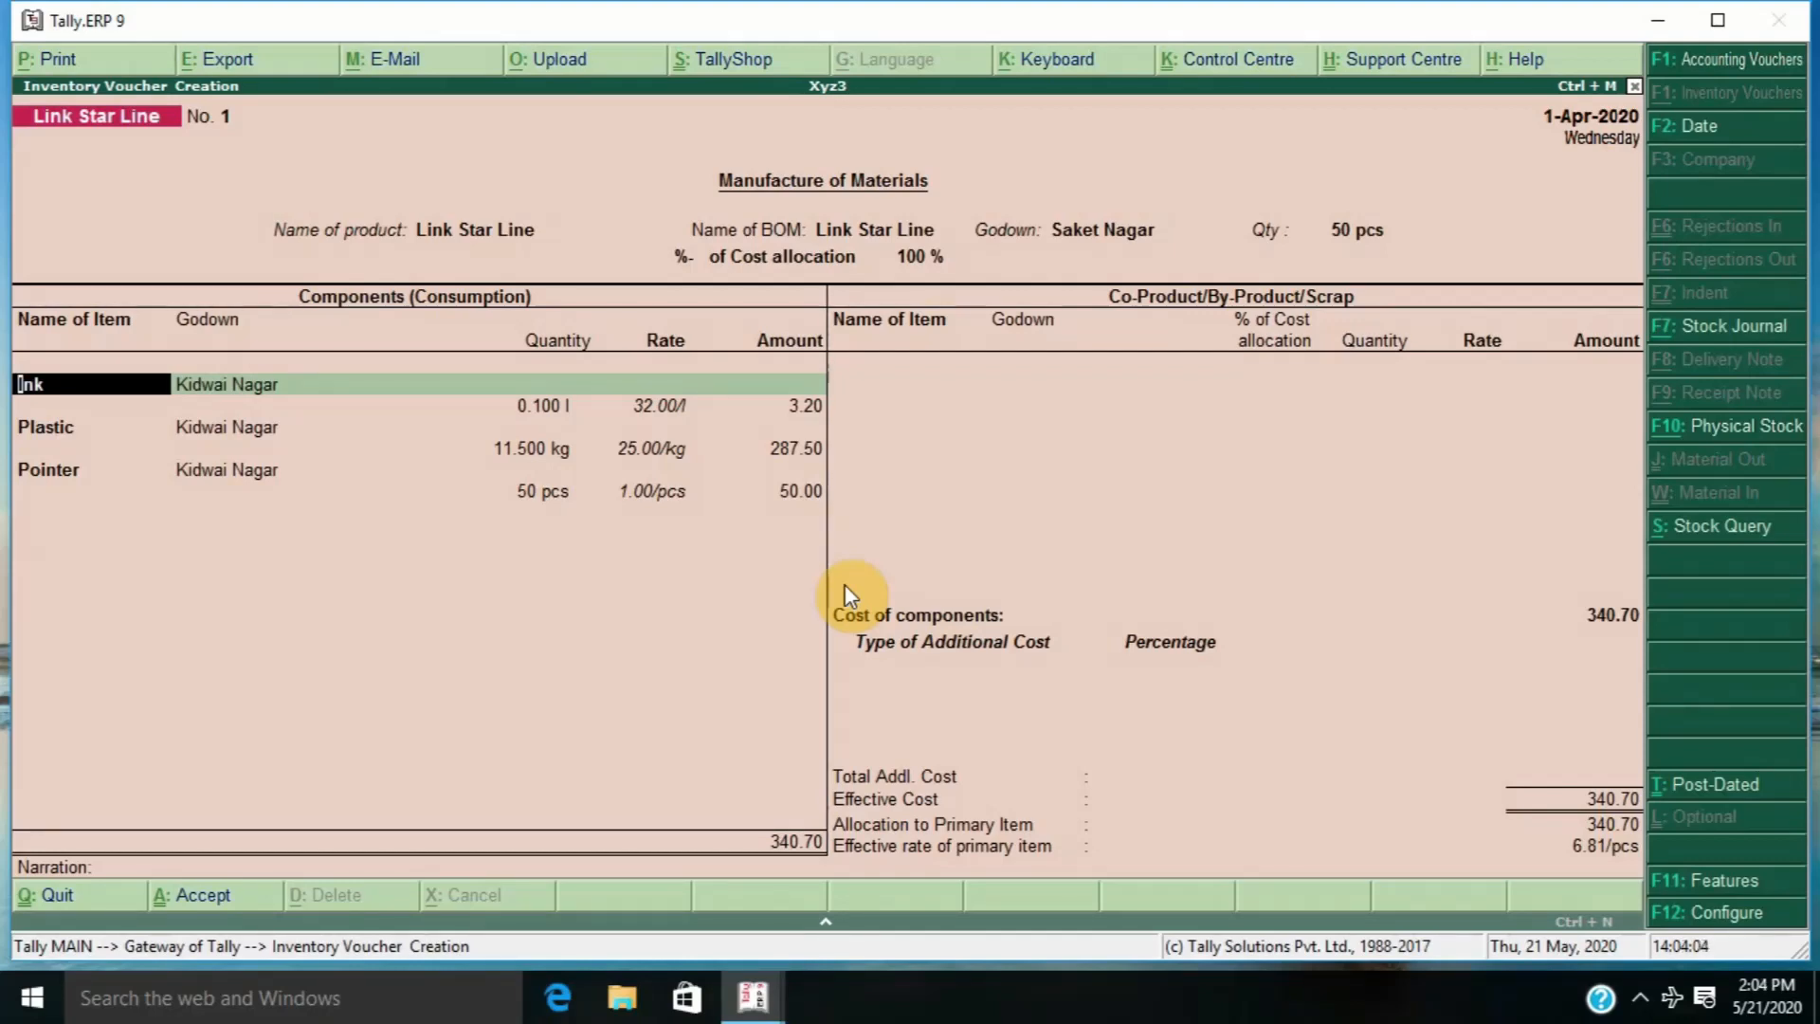
# - Keep the bill-of-materials consumption of Ink, Plastic and Pointer from Kidwai Nagar, with no by-products or additional costs
pyautogui.press('Return')
pyautogui.press('Return')
pyautogui.press('Return')
pyautogui.press('Return')
pyautogui.press('Return')
pyautogui.press('Return')
pyautogui.press('Return')
pyautogui.press('Return')
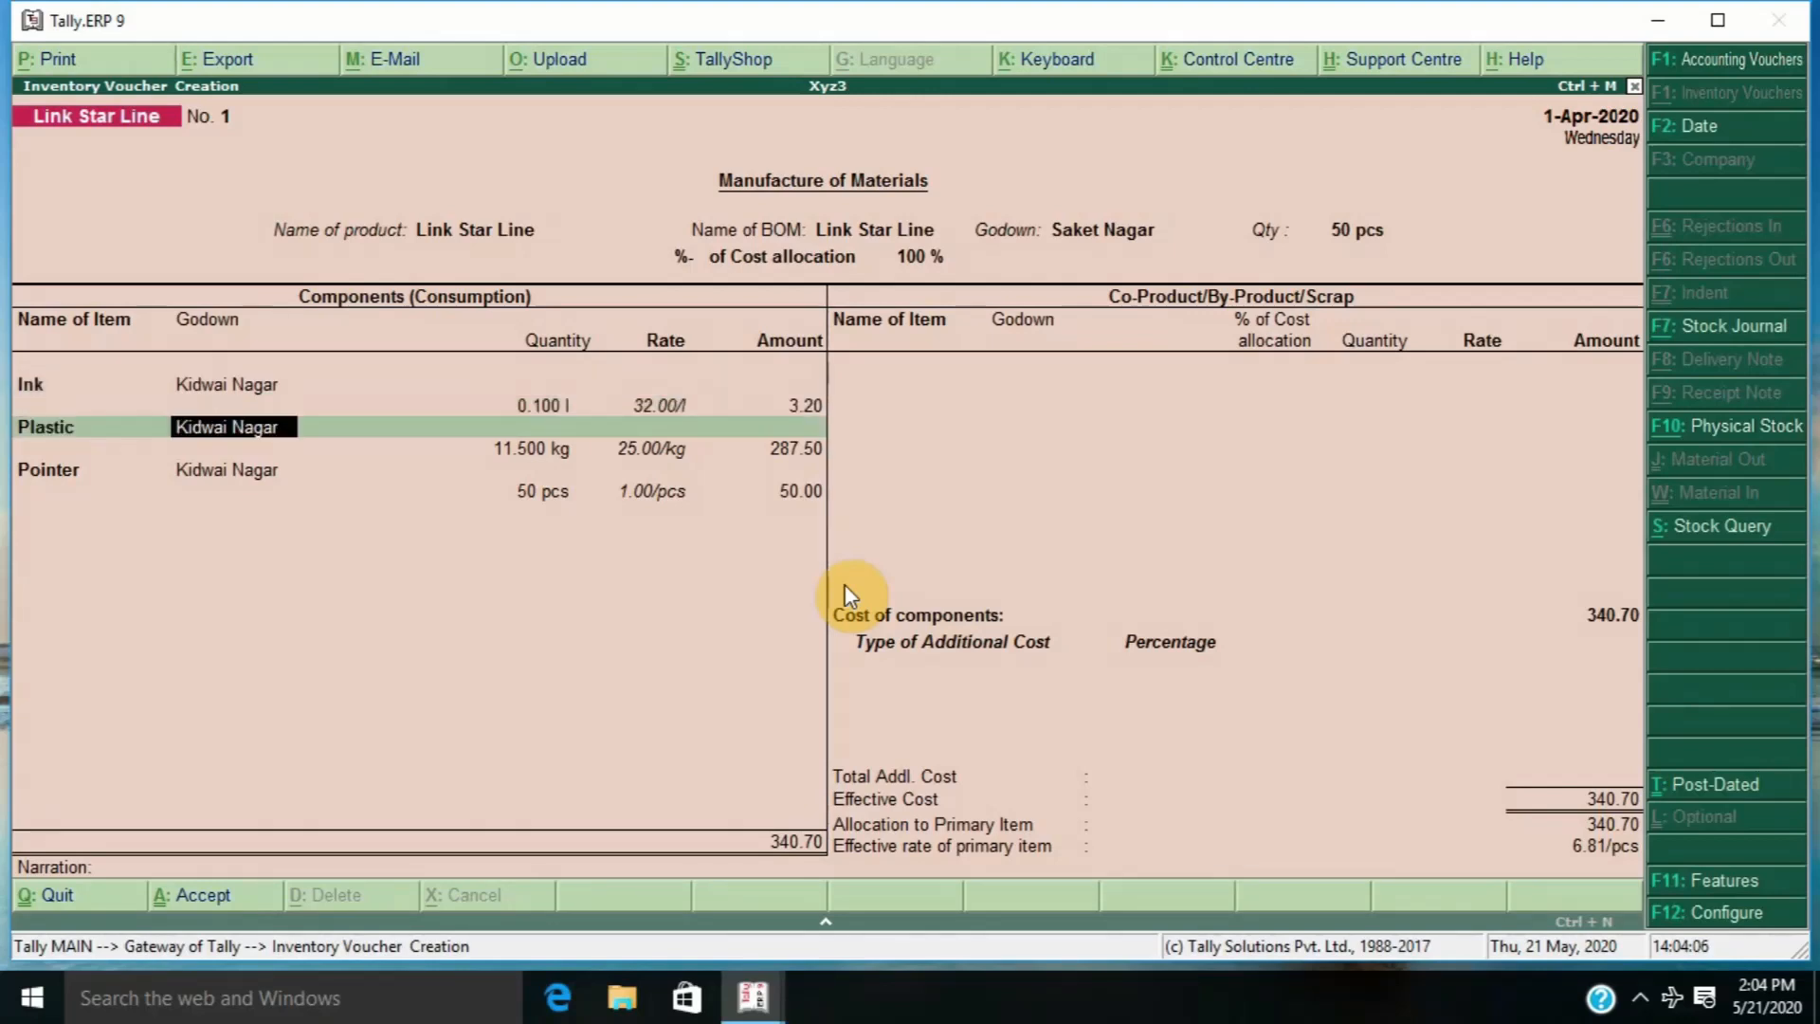
pyautogui.press('Return')
pyautogui.press('Return')
pyautogui.press('Return')
pyautogui.press('Return')
pyautogui.press('Return')
pyautogui.press('Return')
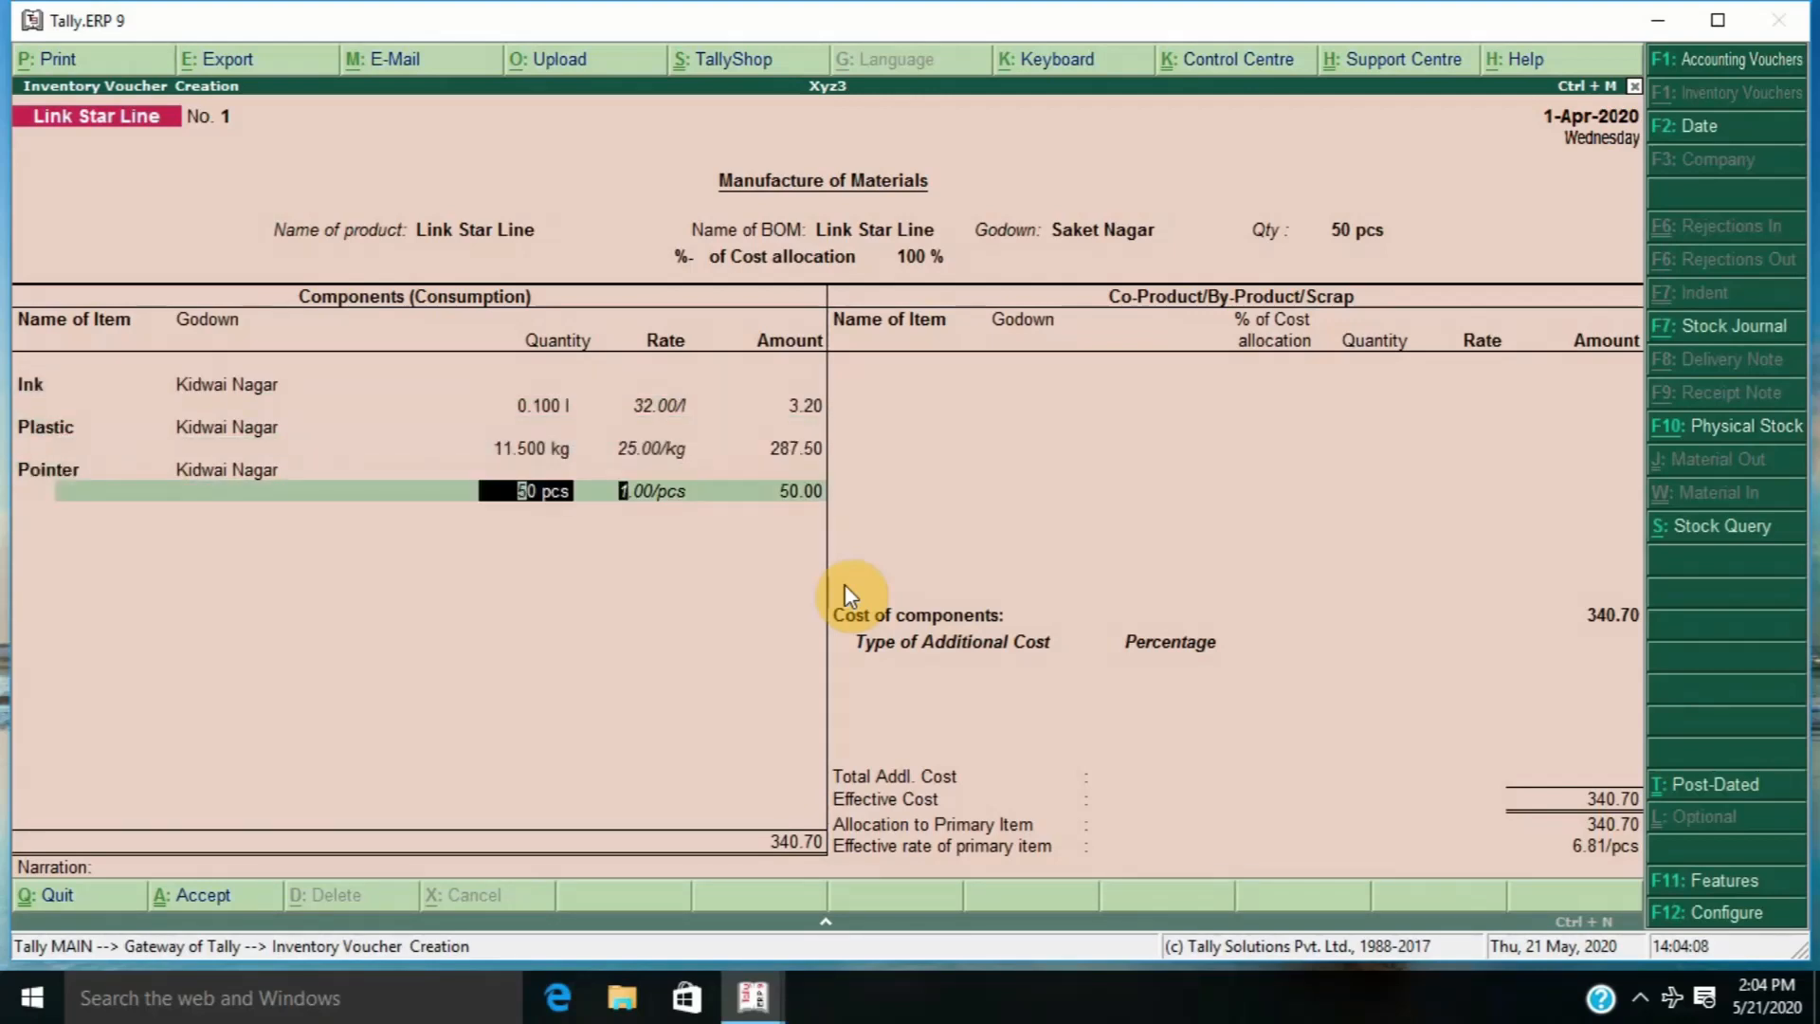
pyautogui.press('Return')
pyautogui.press('Return')
pyautogui.press('Return')
pyautogui.press('Return')
pyautogui.press('Return')
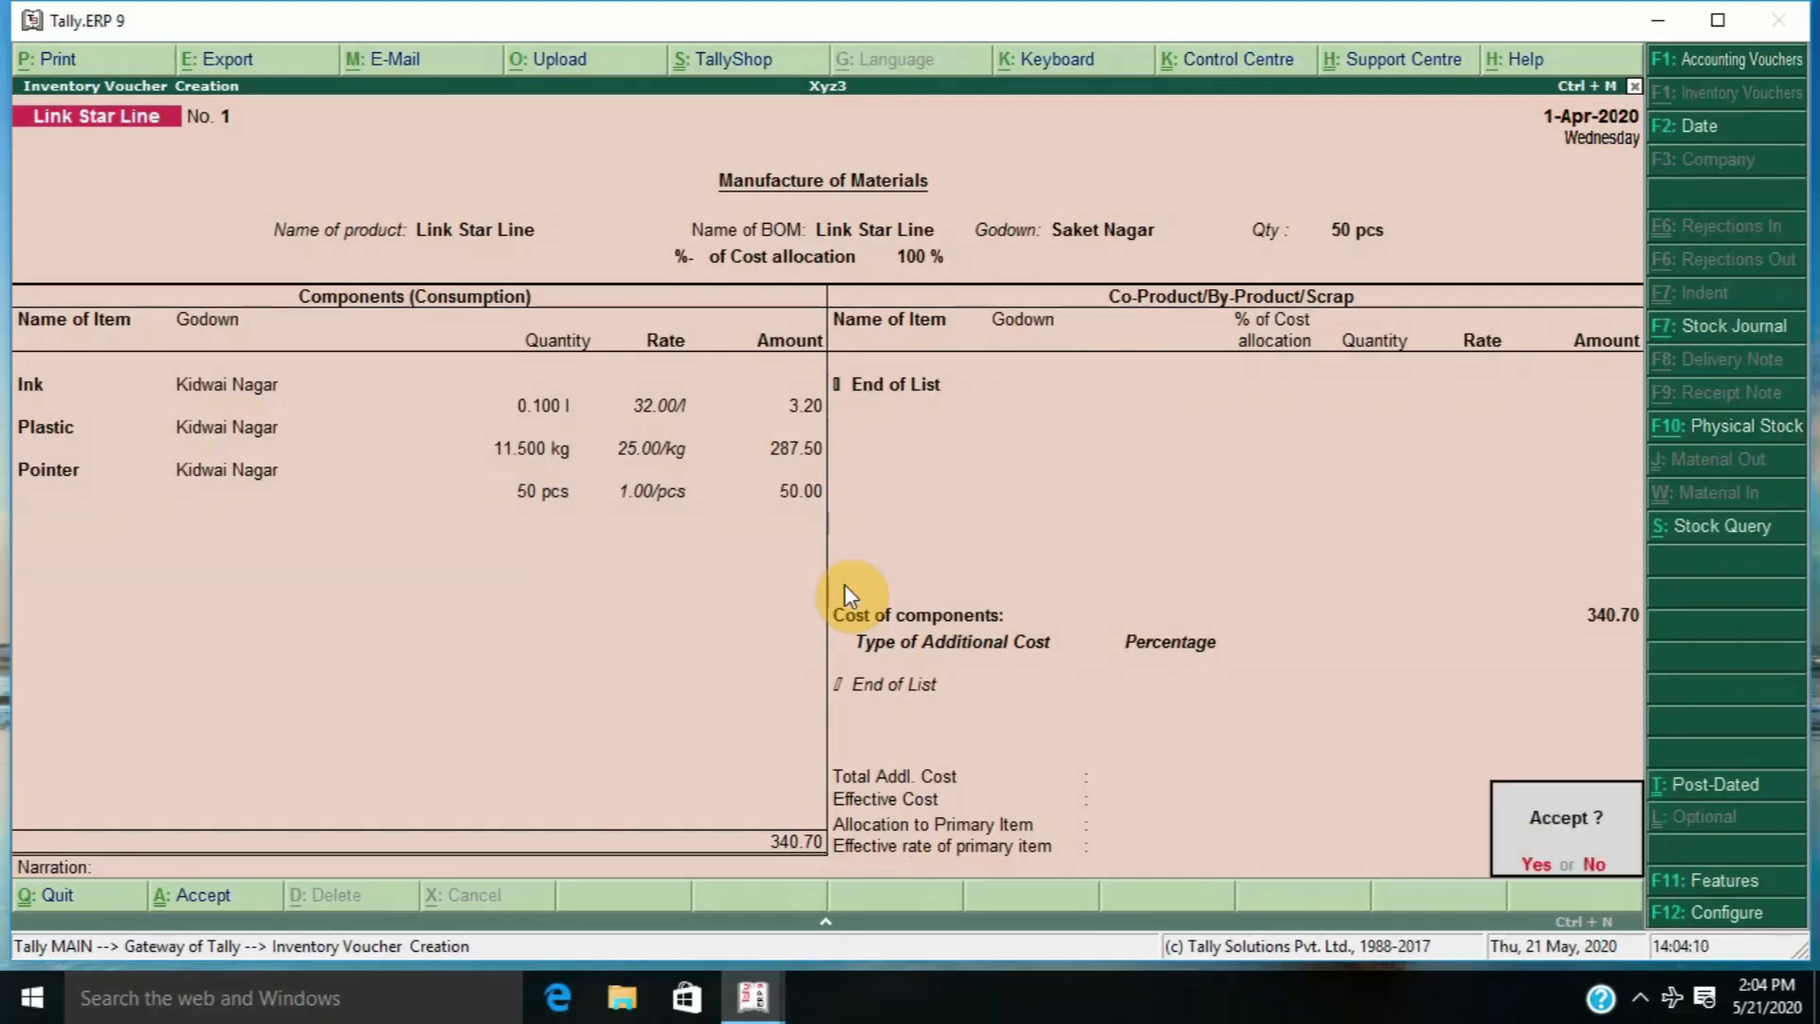
# - Save the manufacturing voucher and return to the Gateway of Tally
pyautogui.press('Return')
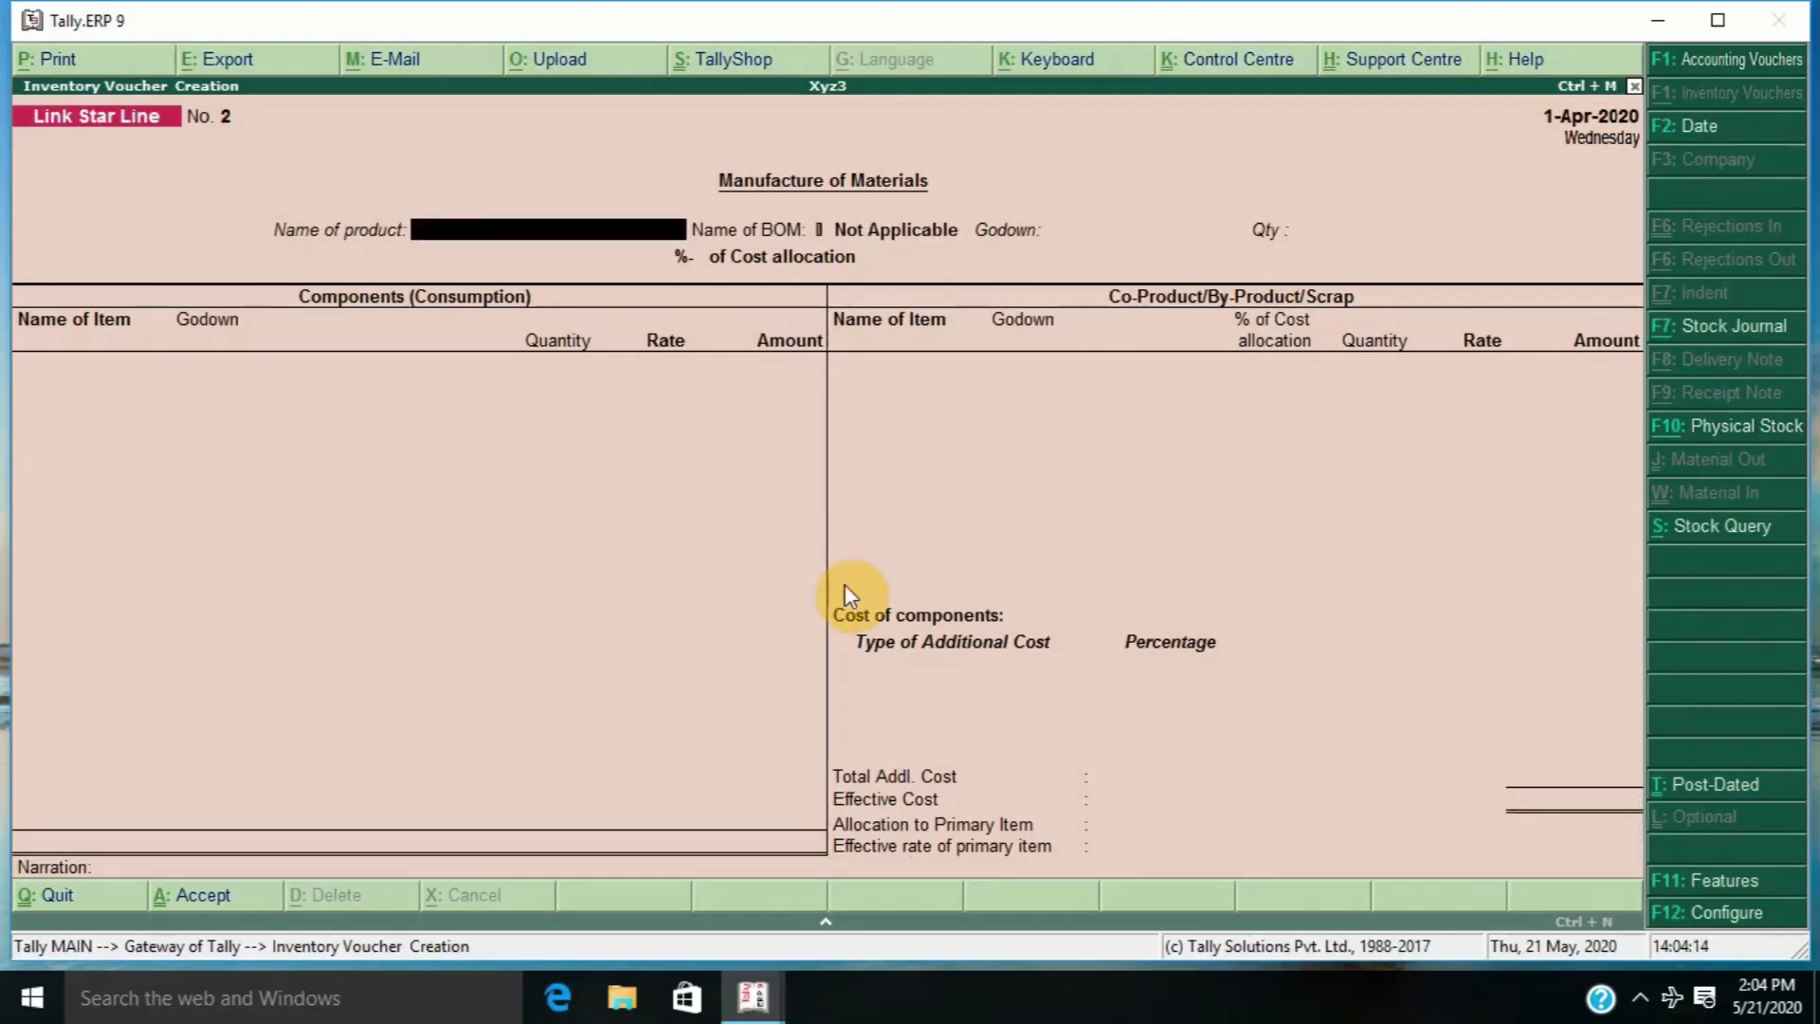
pyautogui.press('Escape')
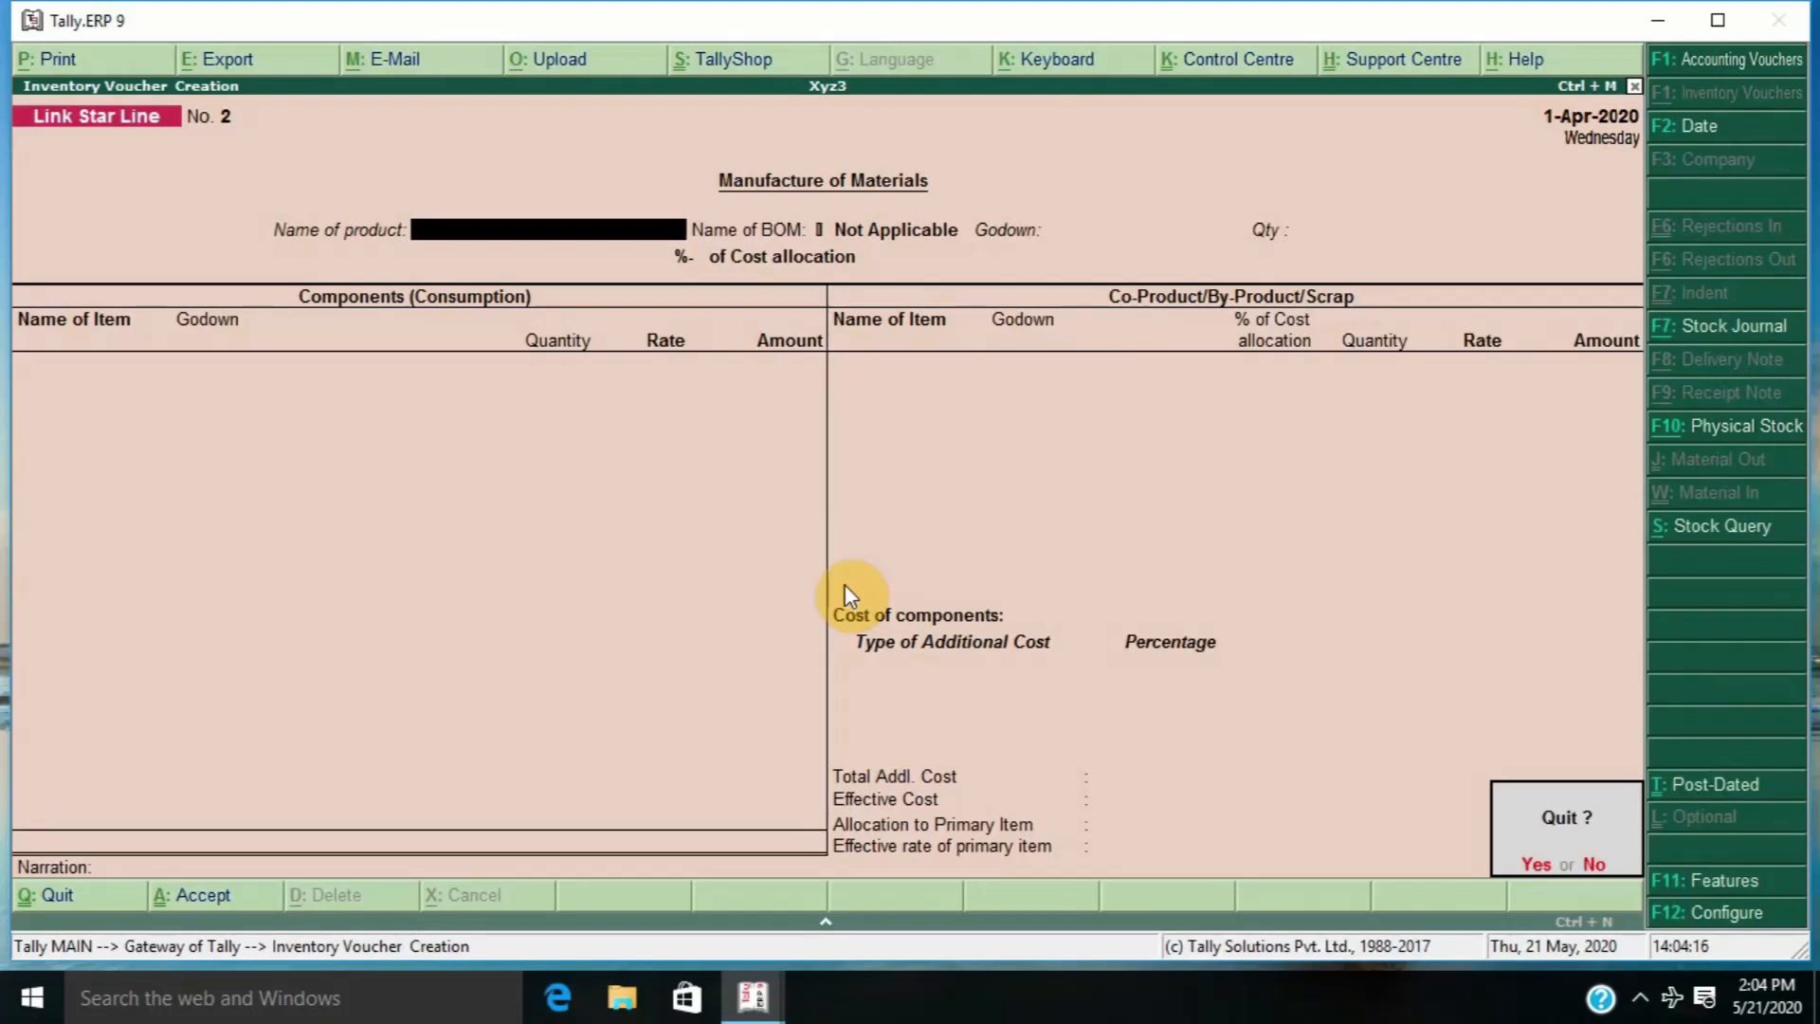
pyautogui.press('y')
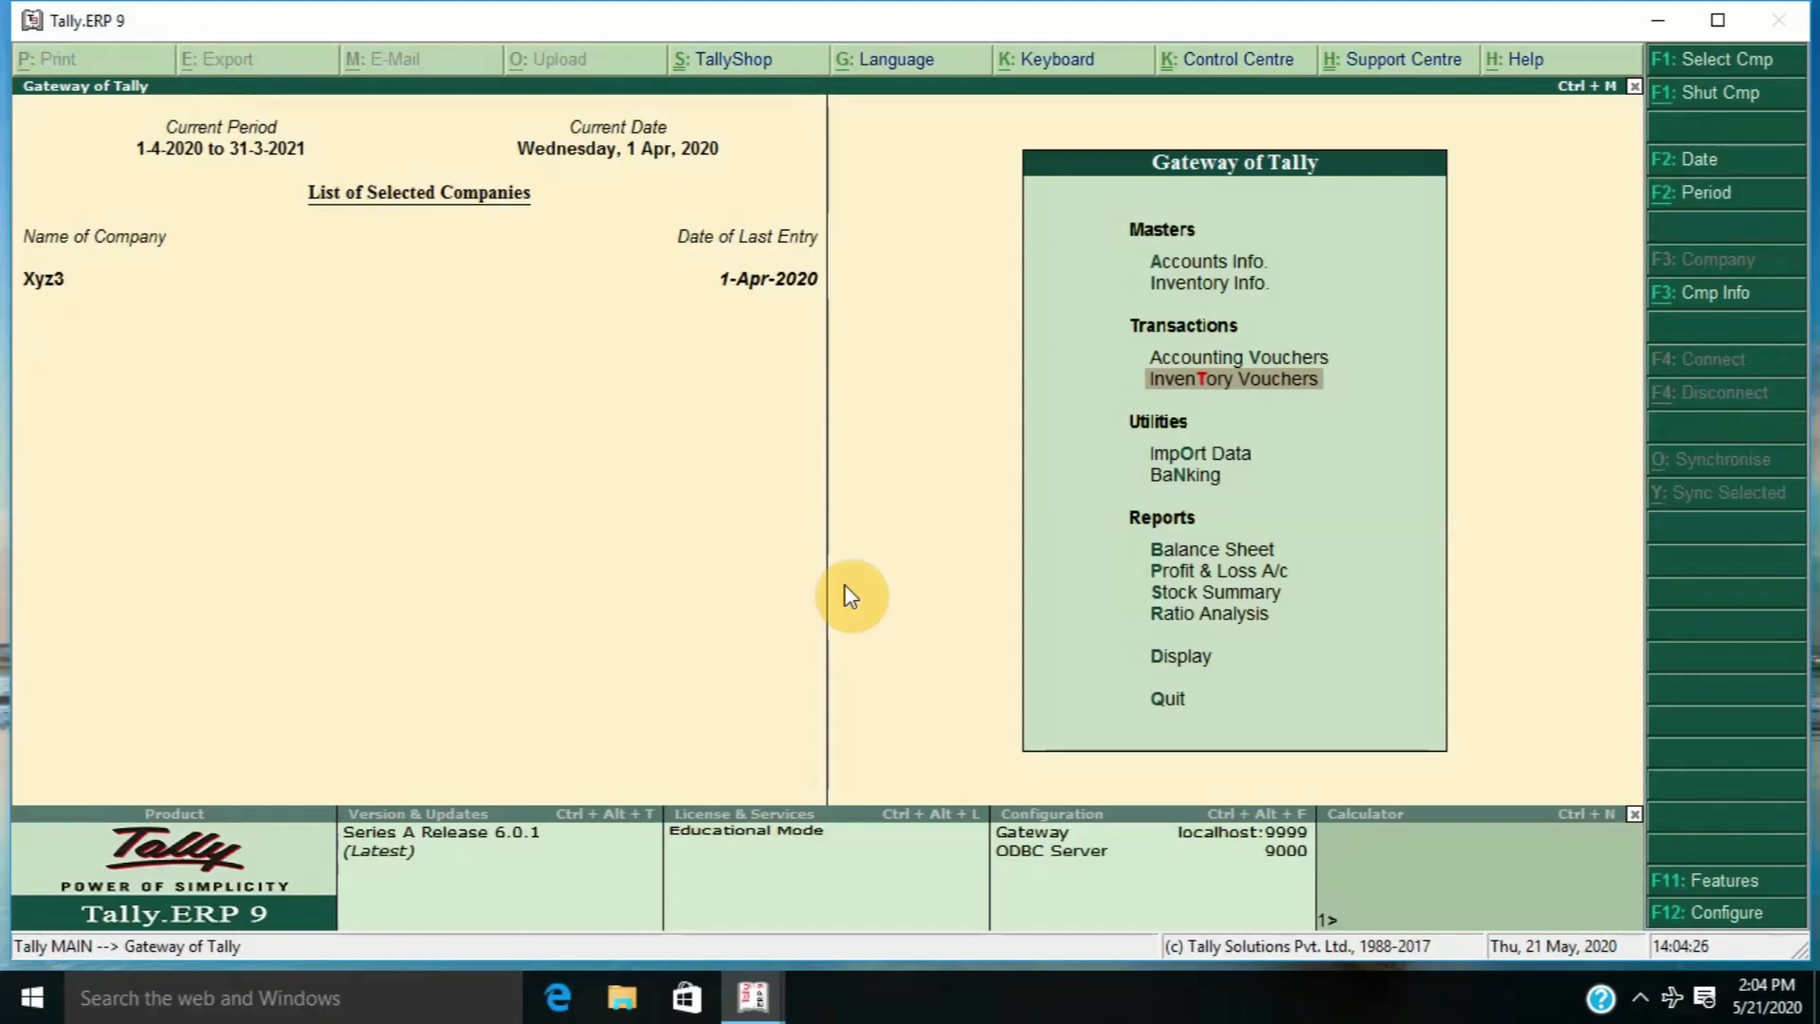
# - Start a new single ledger named Customer Party
pyautogui.press('Up')
pyautogui.press('Up')
pyautogui.press('Up')
pyautogui.press('Return')
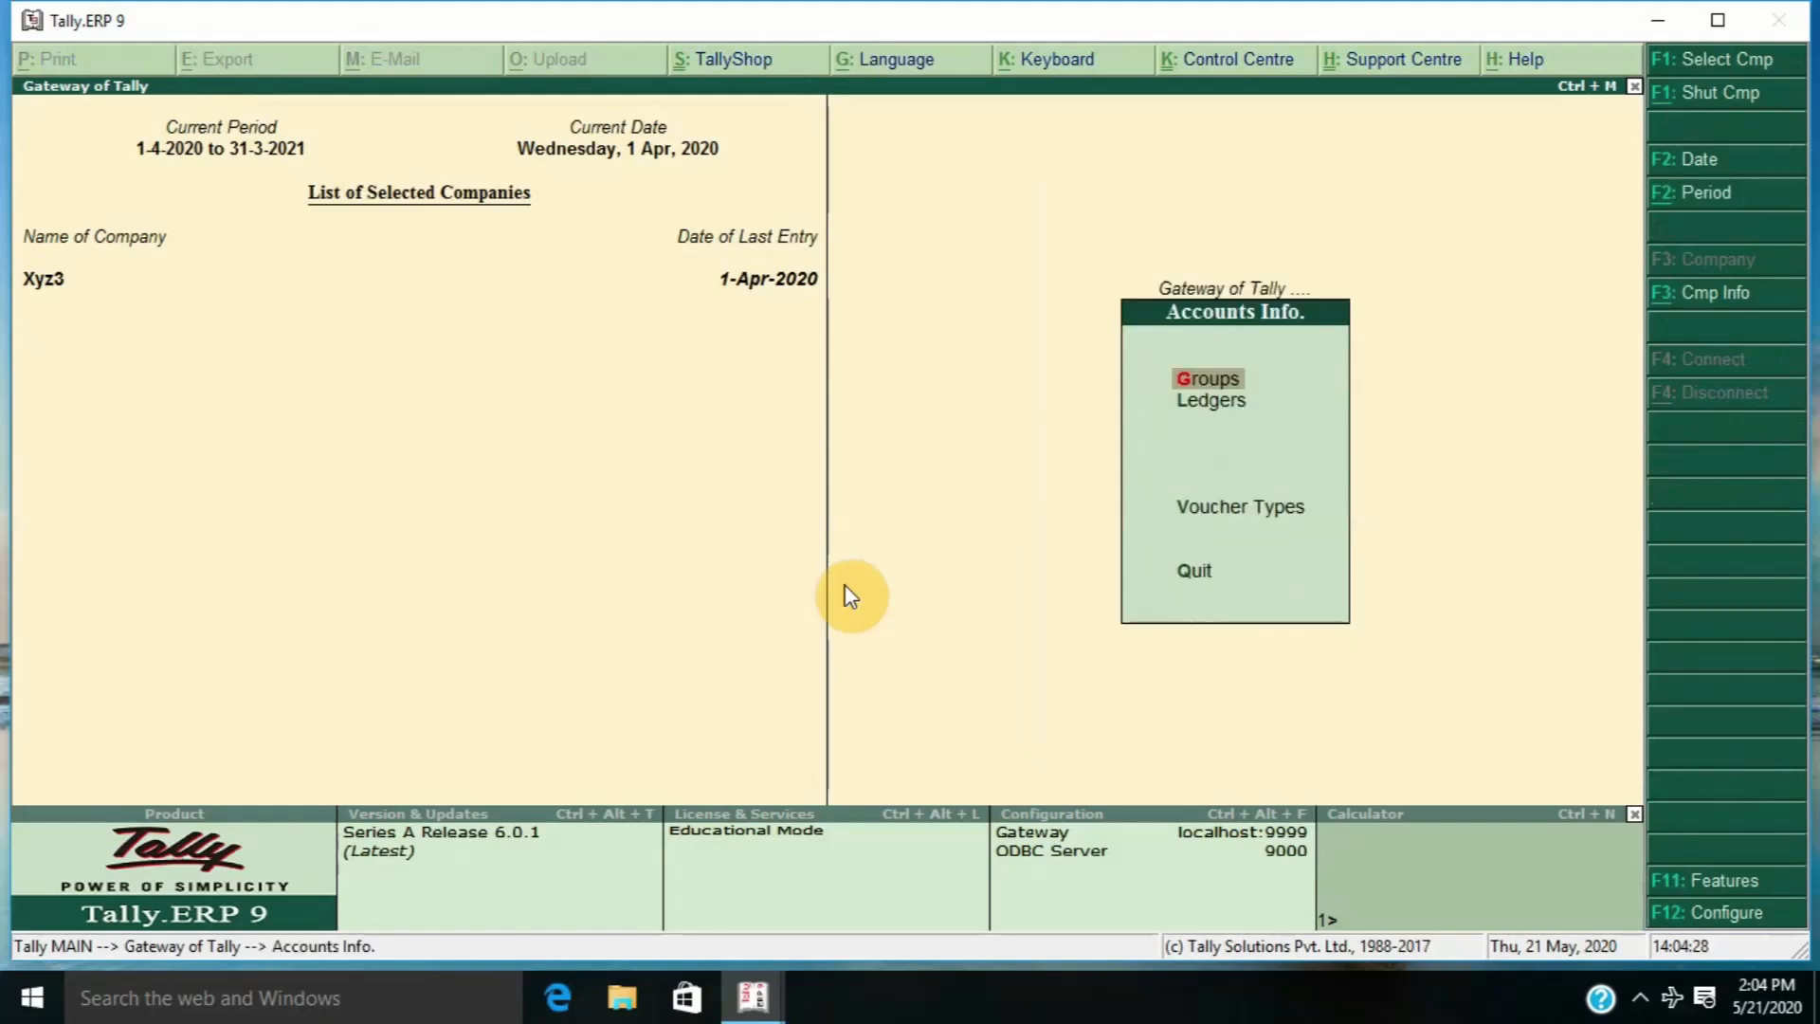
pyautogui.press('Down')
pyautogui.press('Return')
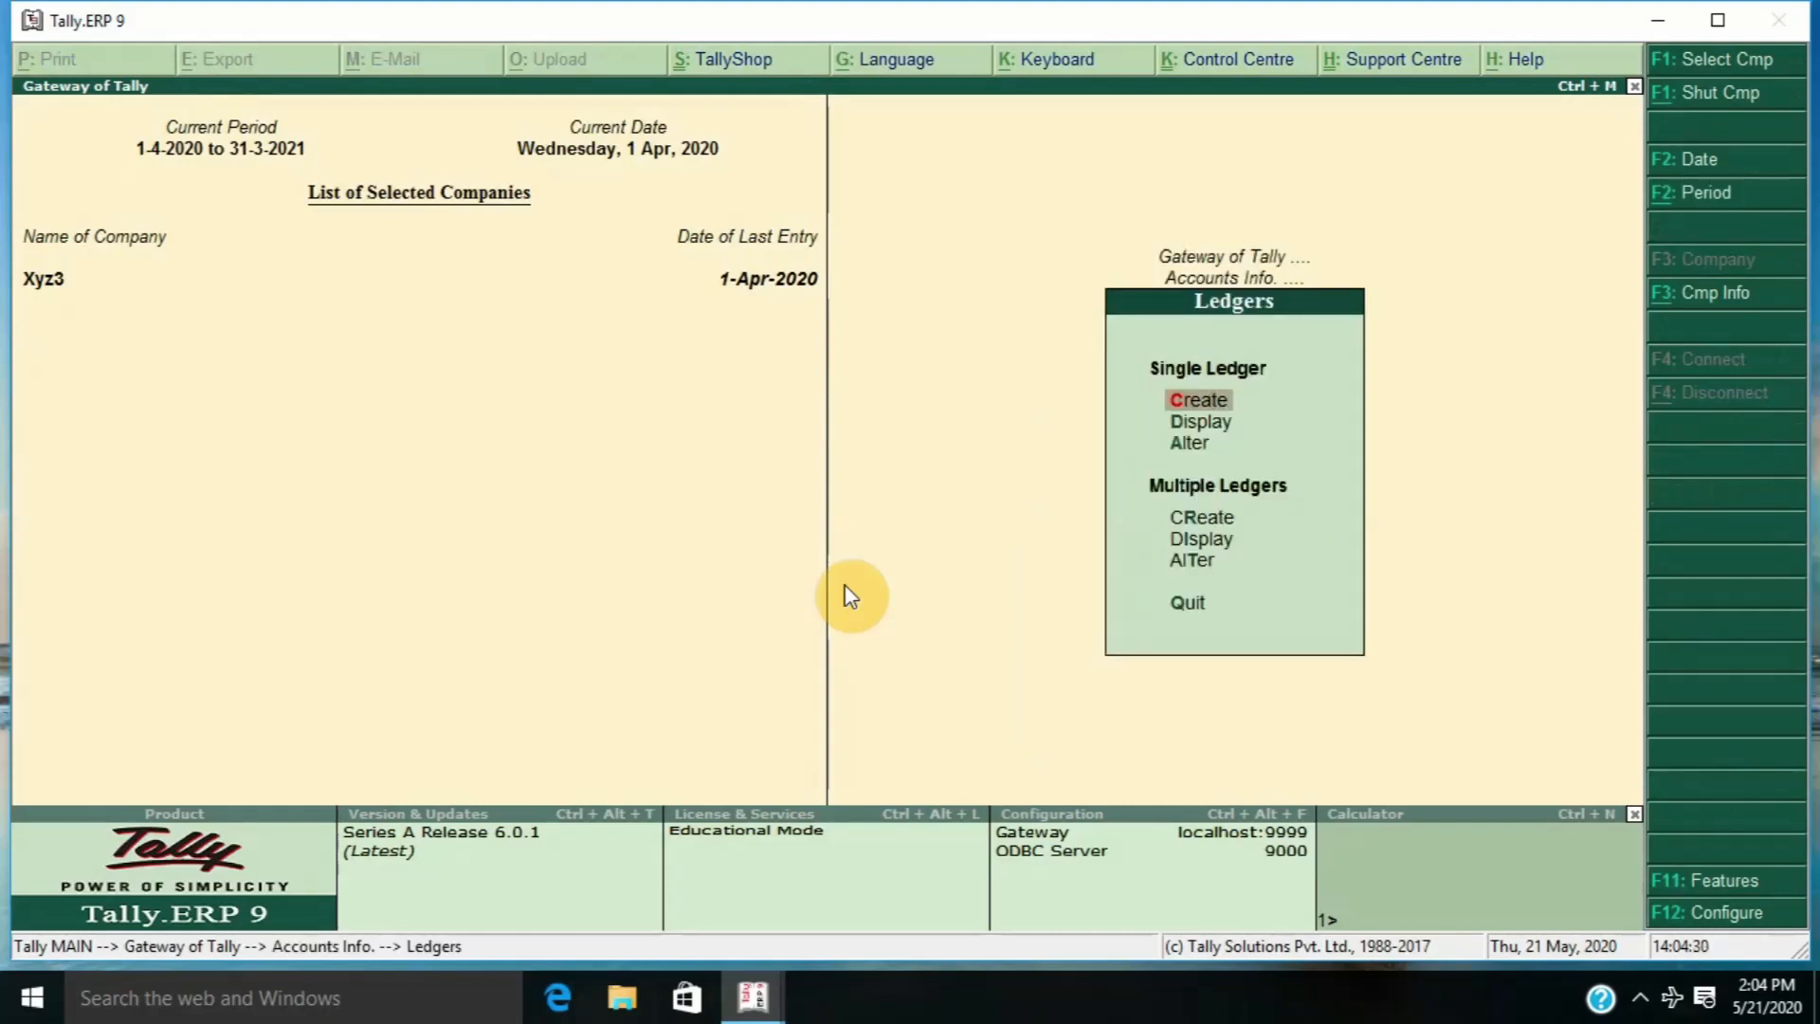
pyautogui.press('Return')
pyautogui.write('C')
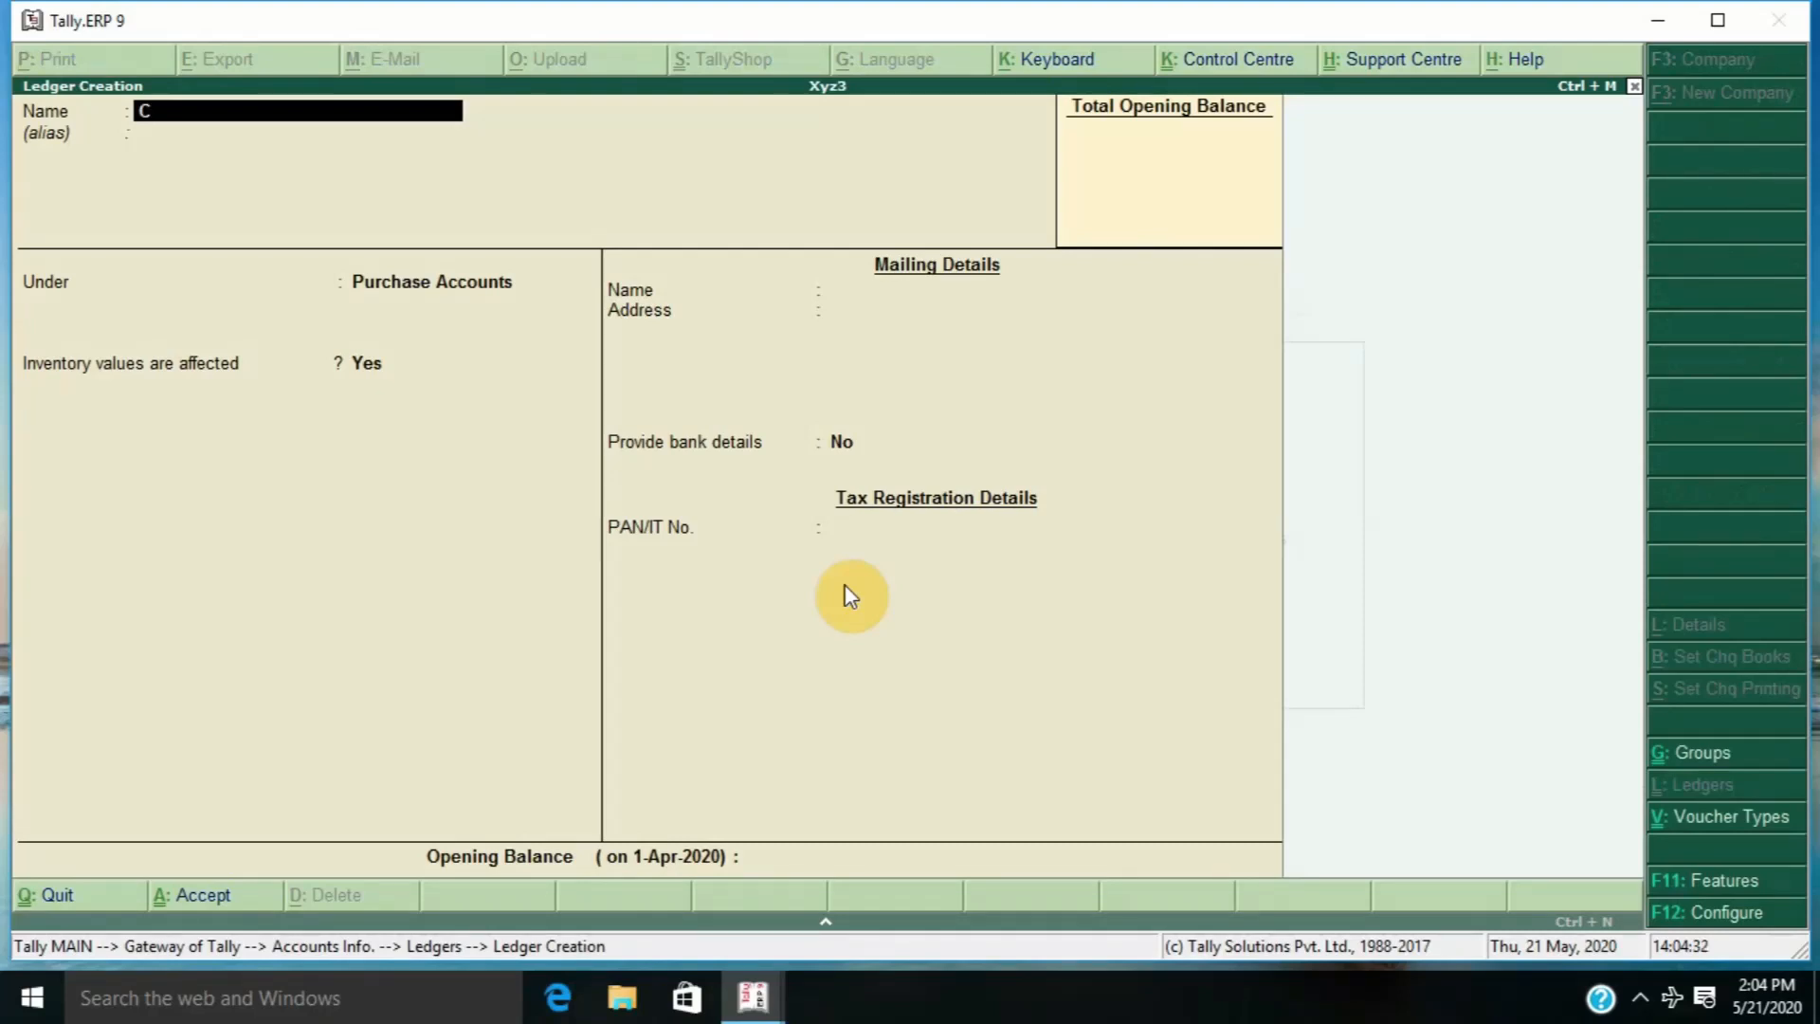
pyautogui.write('ustomer Party')
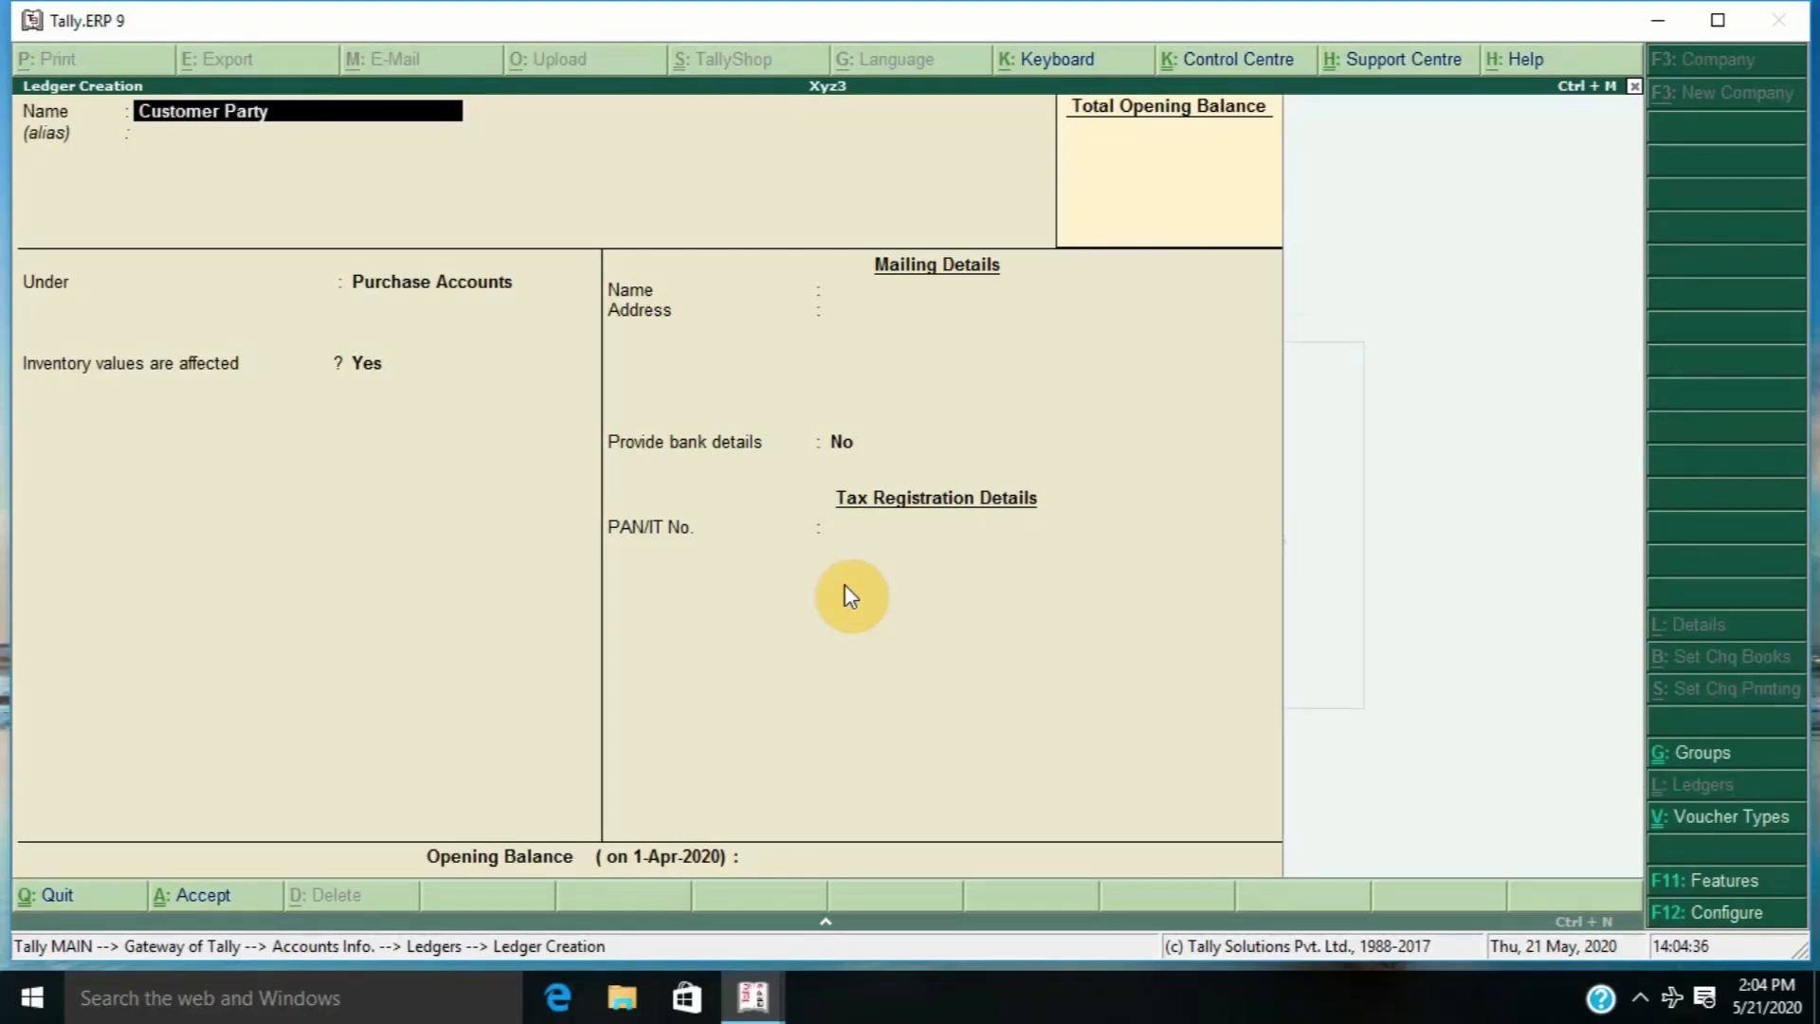
# - Place the Customer Party ledger under Sundry Debtors, keep its default mailing details and save it
pyautogui.press('Return')
pyautogui.press('Return')
pyautogui.press('Return')
pyautogui.press('BackSpace')
pyautogui.write('S')
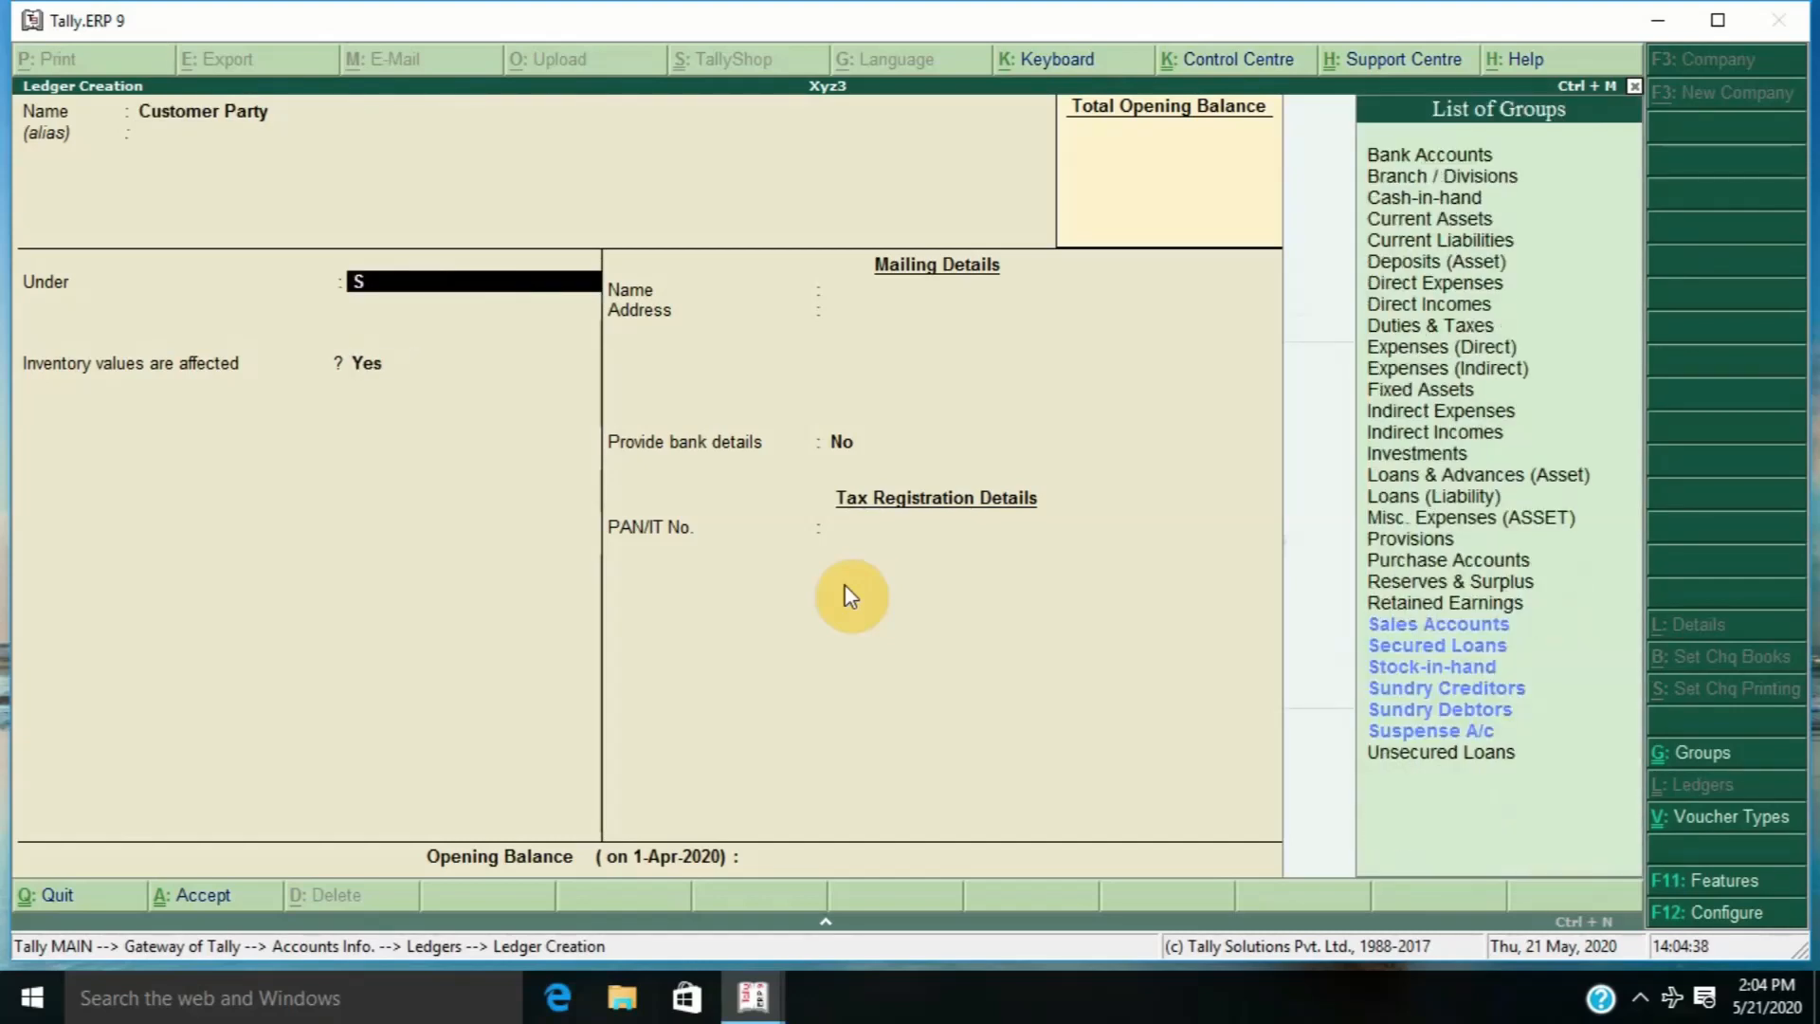
pyautogui.press('Up')
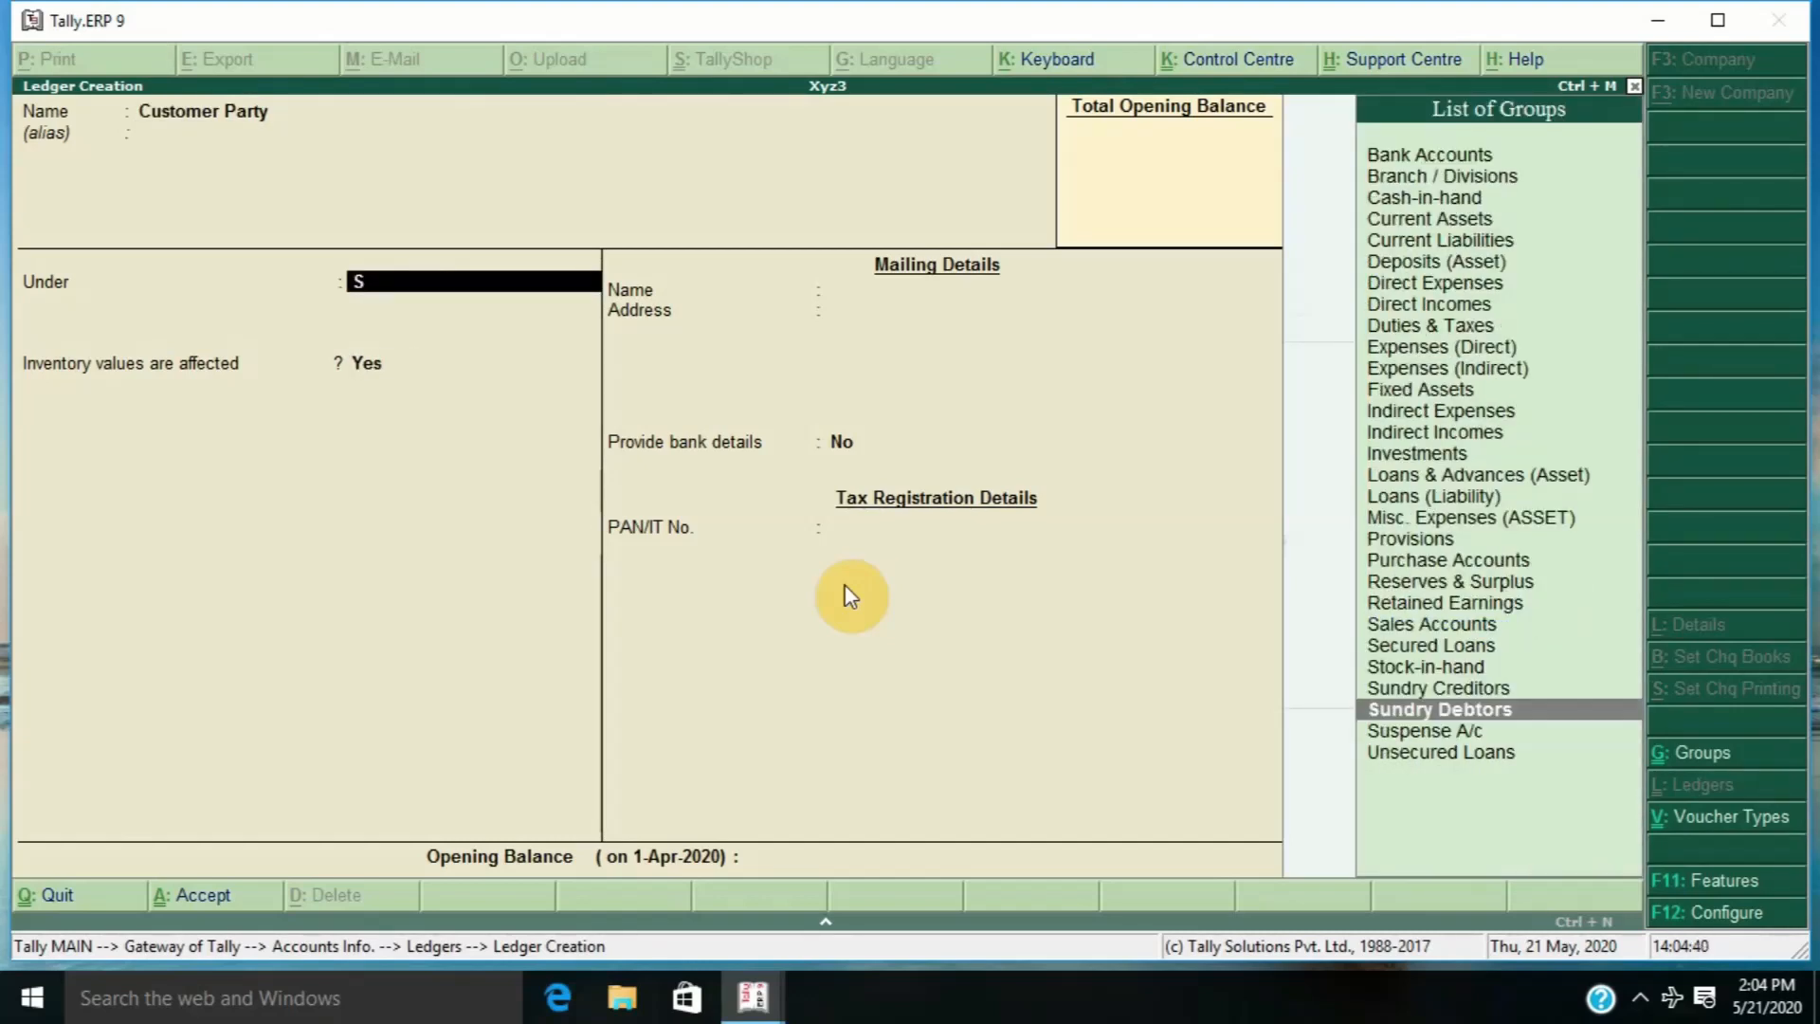
pyautogui.press('Return')
pyautogui.press('Return')
pyautogui.press('Return')
pyautogui.press('Return')
pyautogui.press('Return')
pyautogui.press('Return')
pyautogui.press('Return')
pyautogui.press('Return')
pyautogui.press('Return')
pyautogui.press('Return')
pyautogui.press('Return')
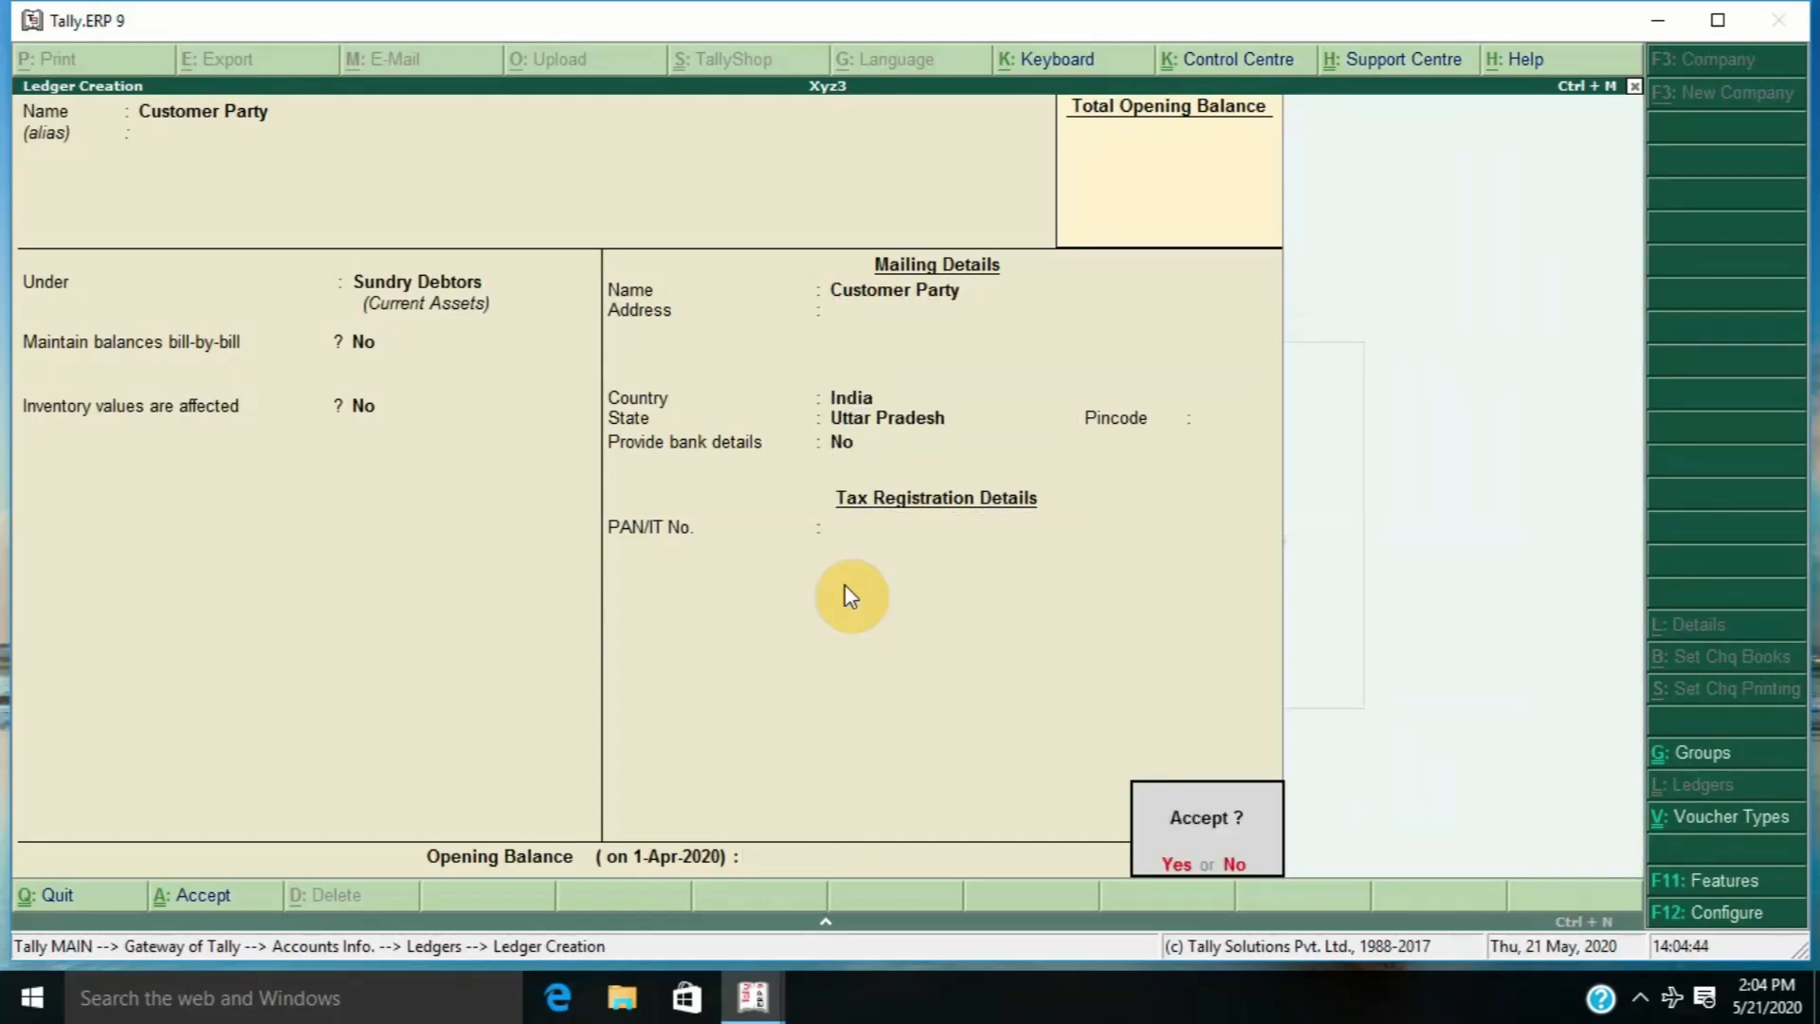
pyautogui.press('Return')
# - Create a ledger named Sales under Sales Accounts and return to the Gateway of Tally
pyautogui.write('Sales')
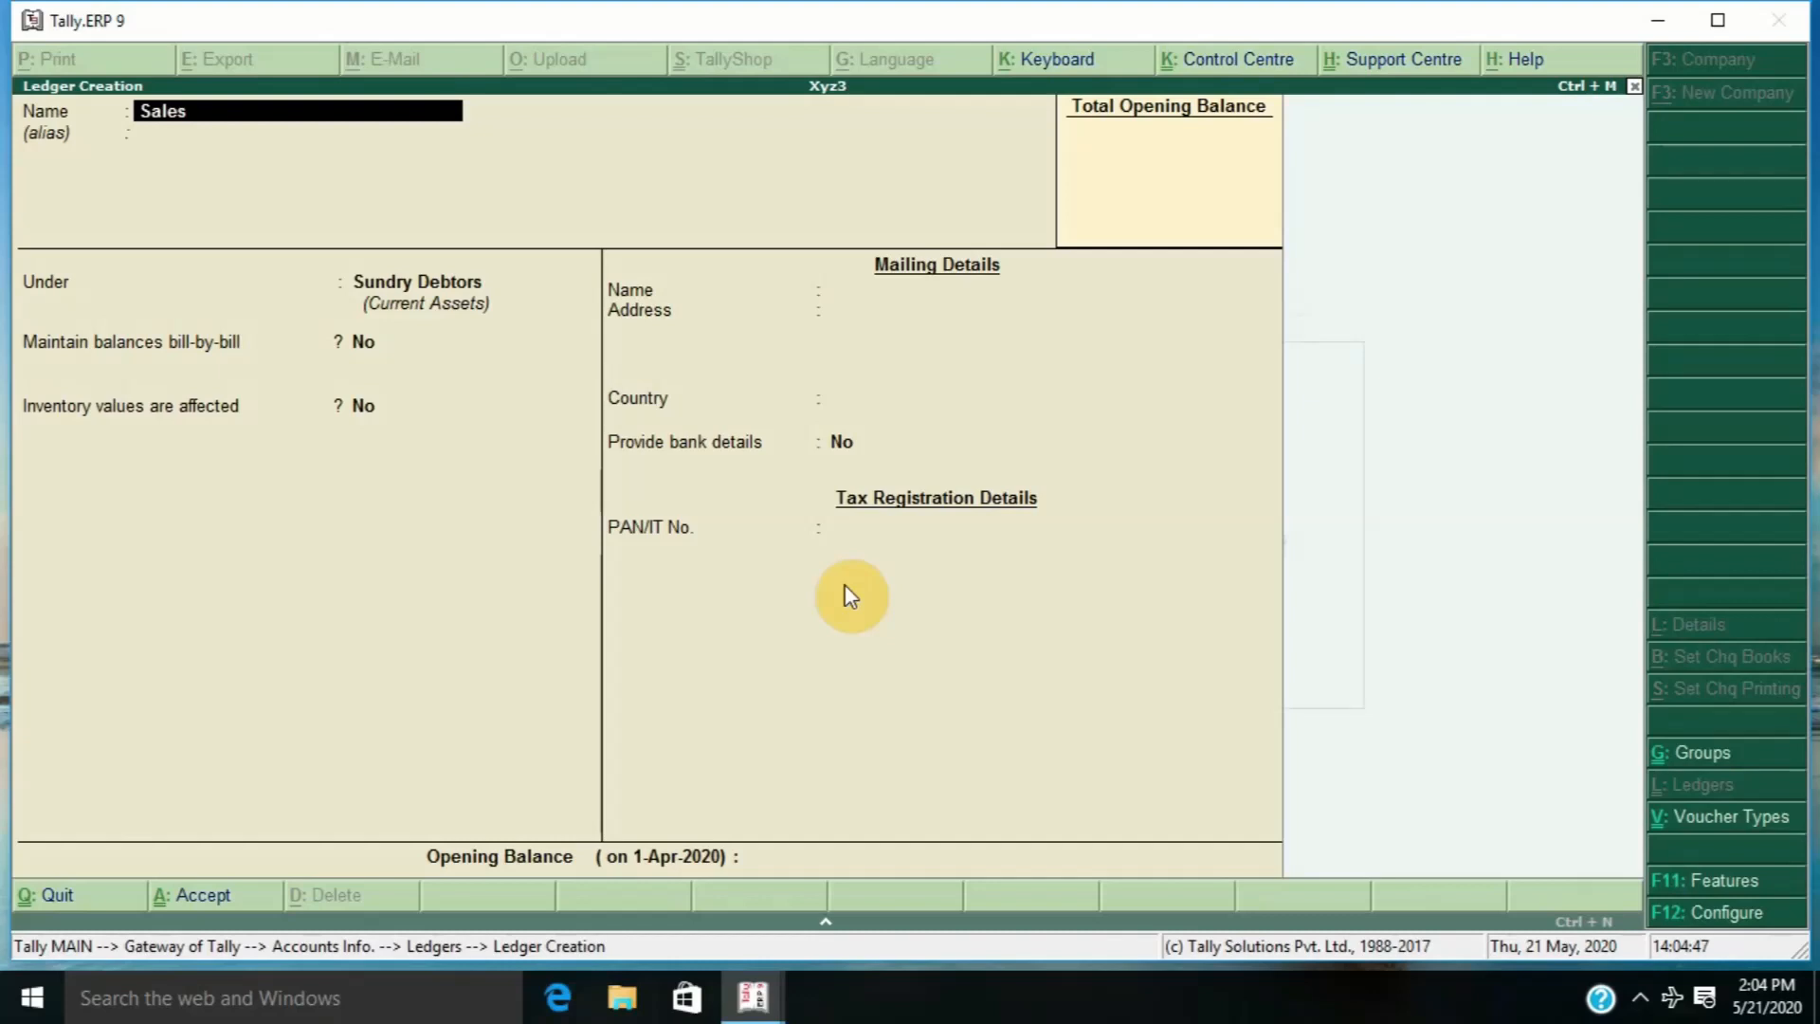
pyautogui.press('Return')
pyautogui.press('Return')
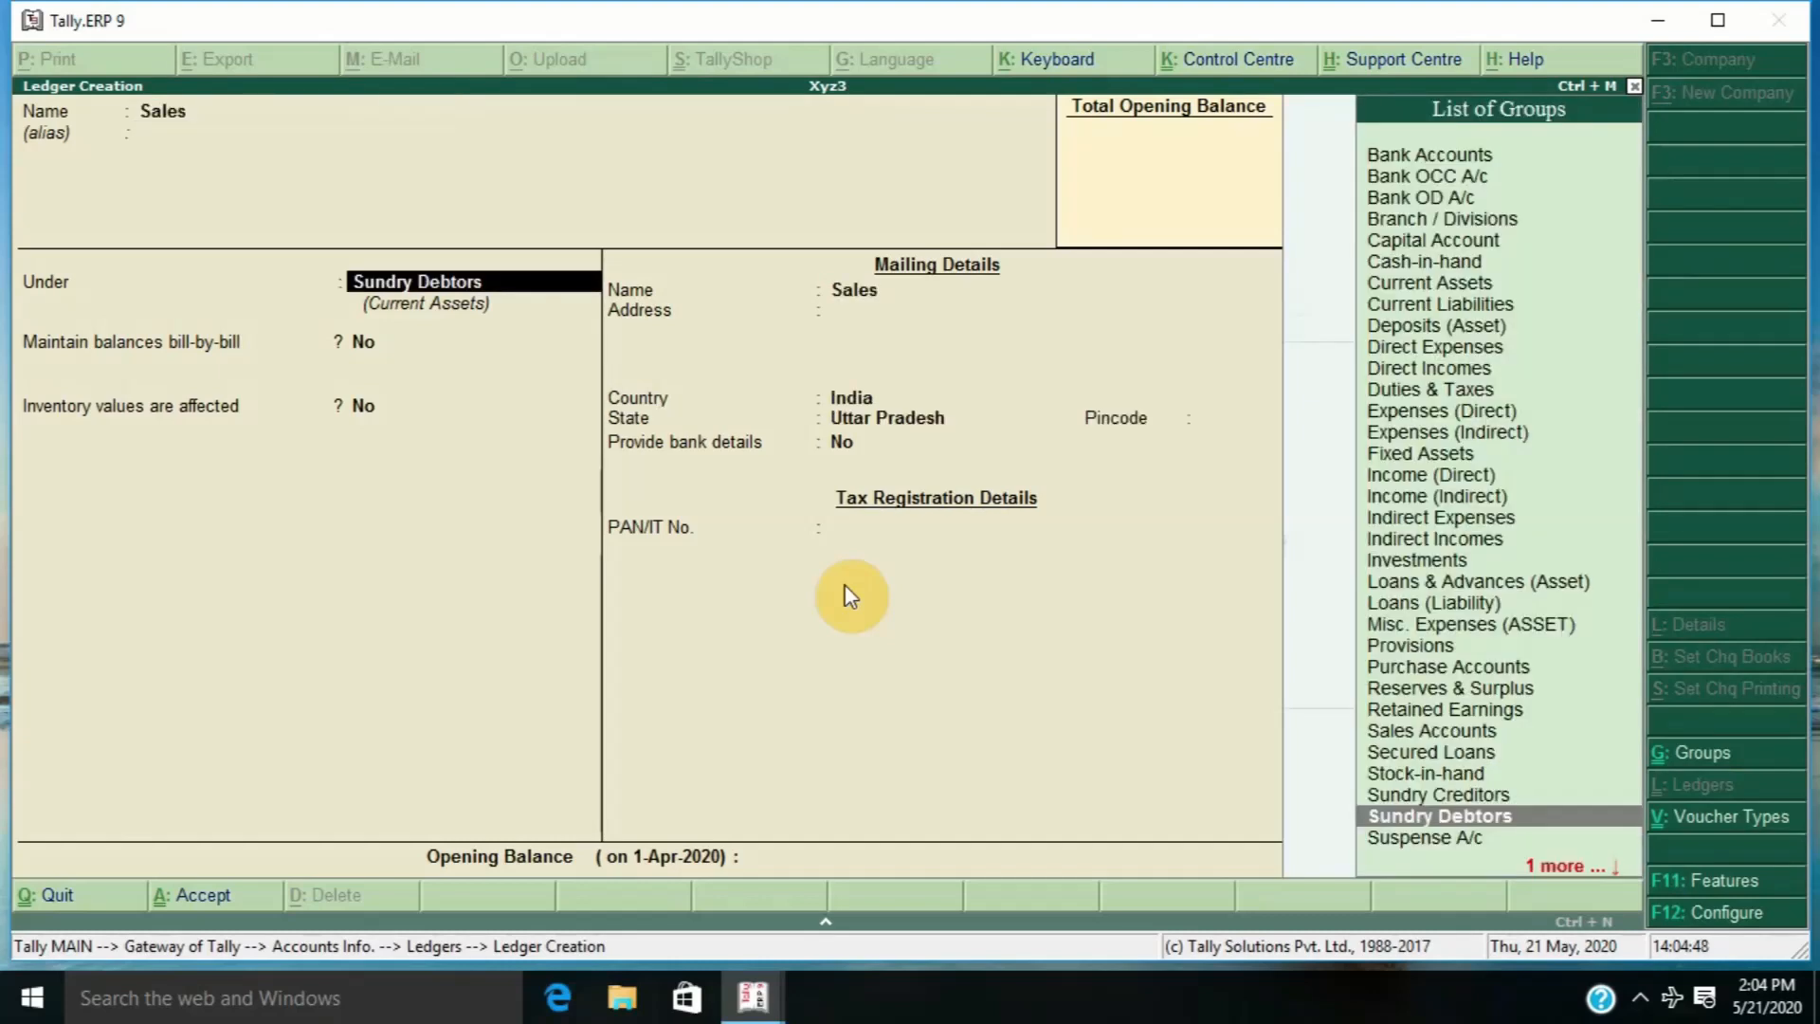
pyautogui.write('Sa')
pyautogui.press('Return')
pyautogui.press('Return')
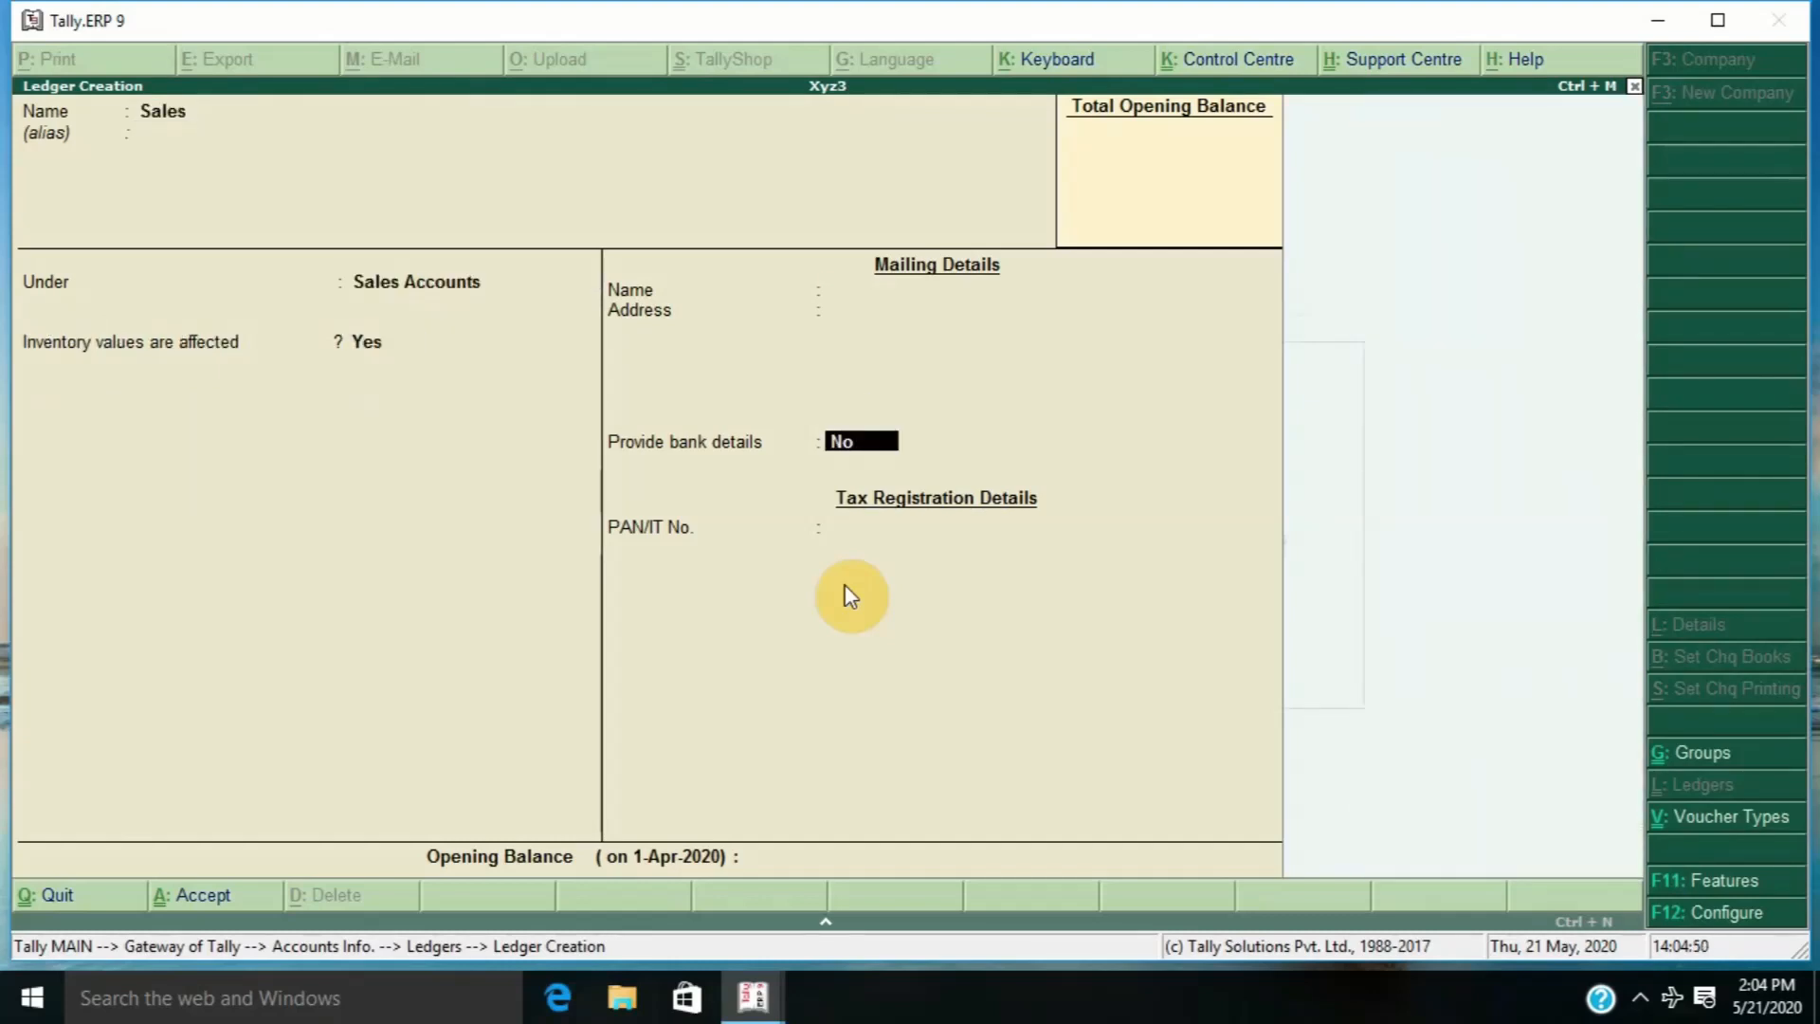
pyautogui.press('Return')
pyautogui.press('Return')
pyautogui.click(851, 596)
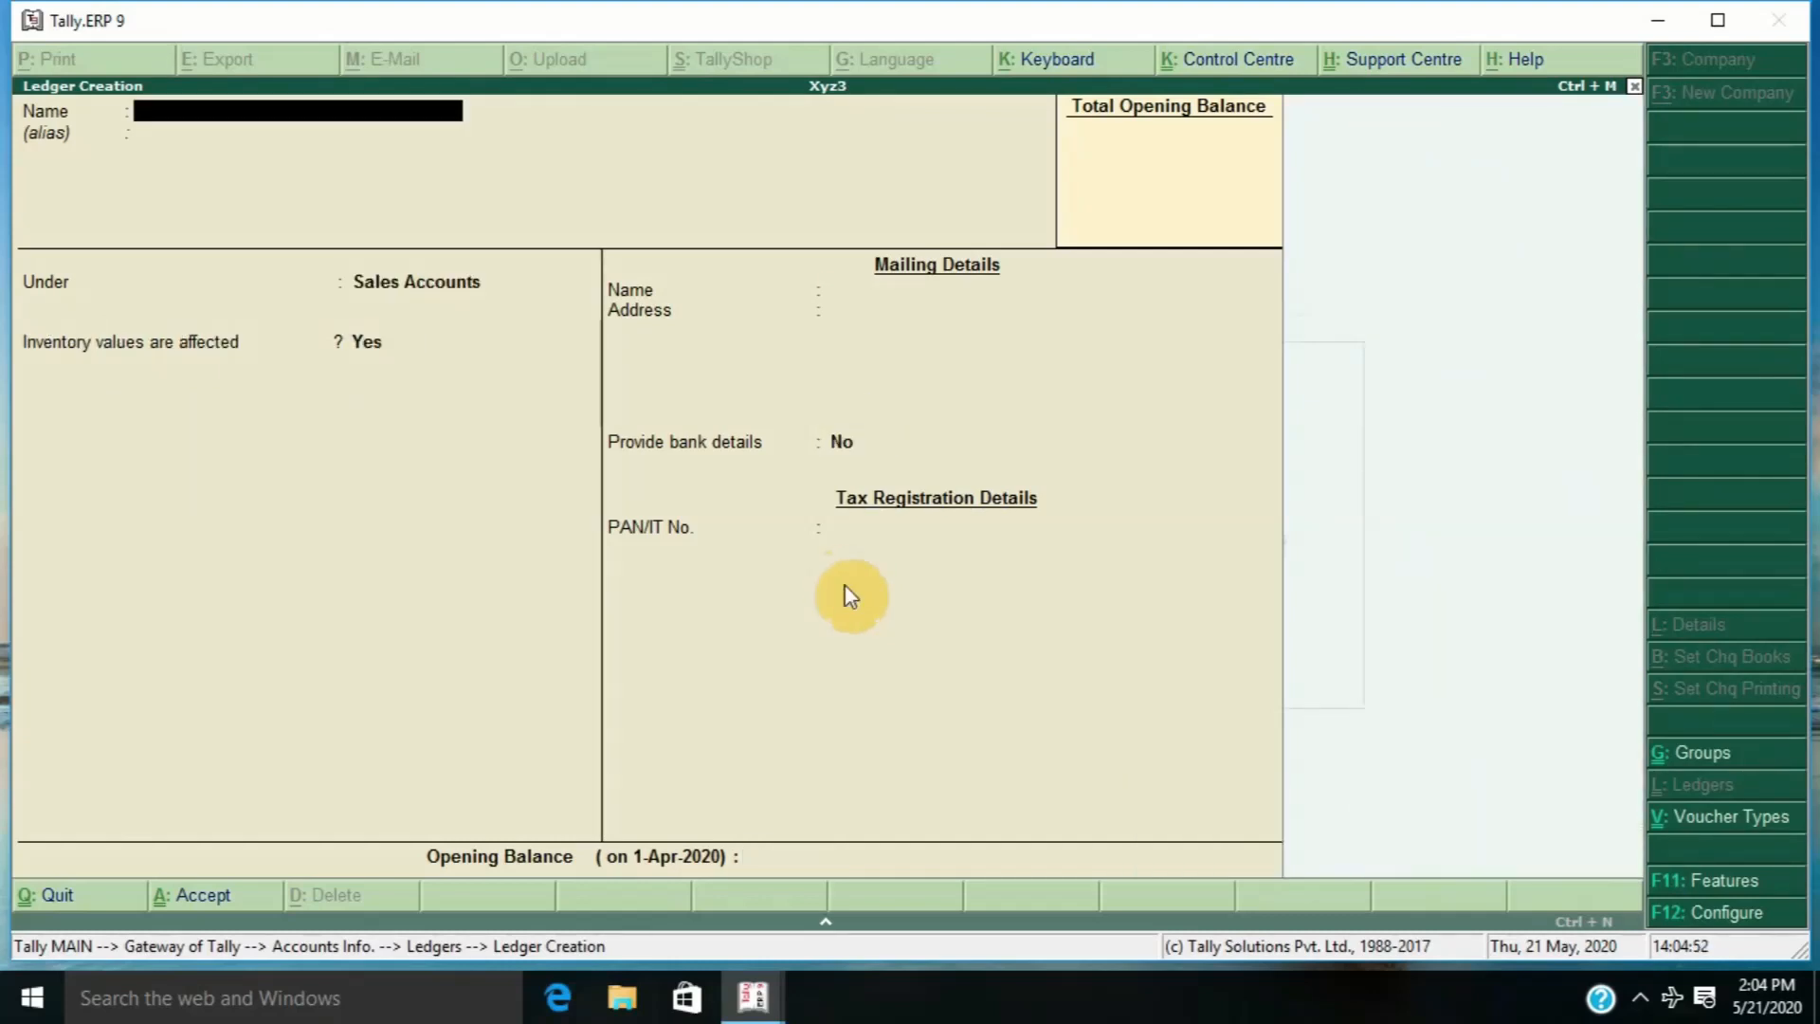
pyautogui.press('Escape')
pyautogui.press('Return')
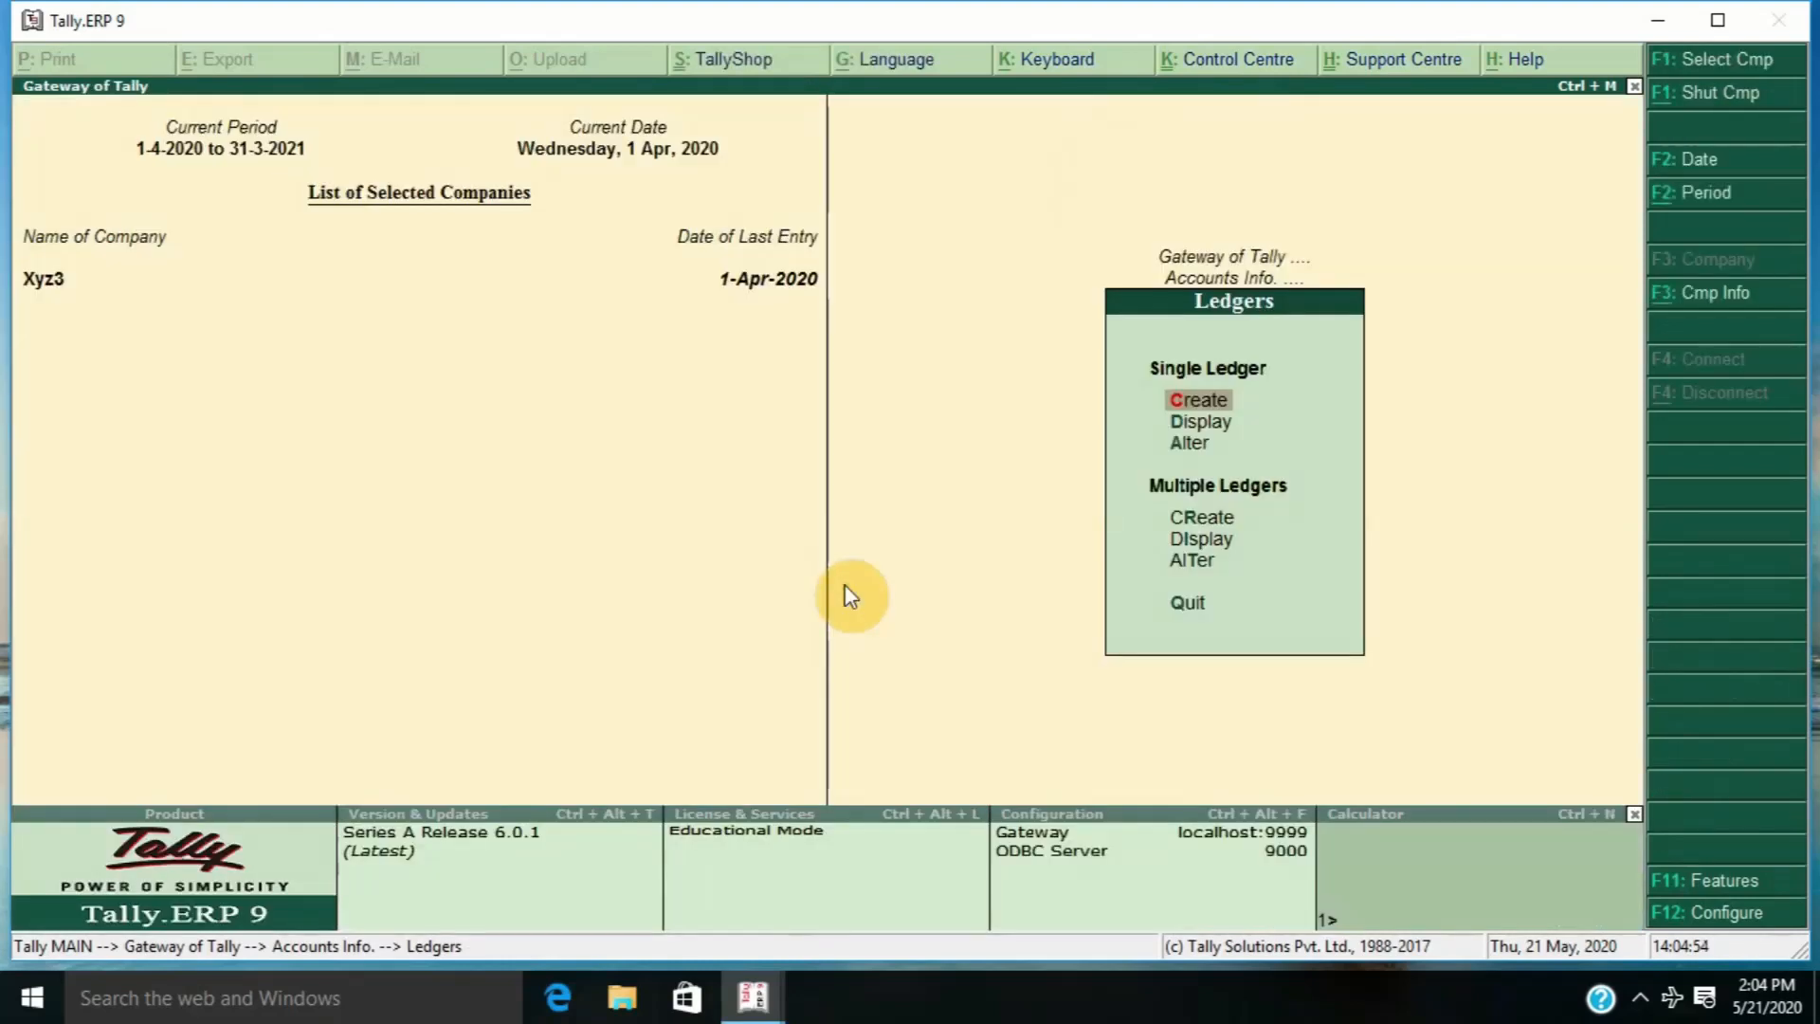
pyautogui.press('Escape')
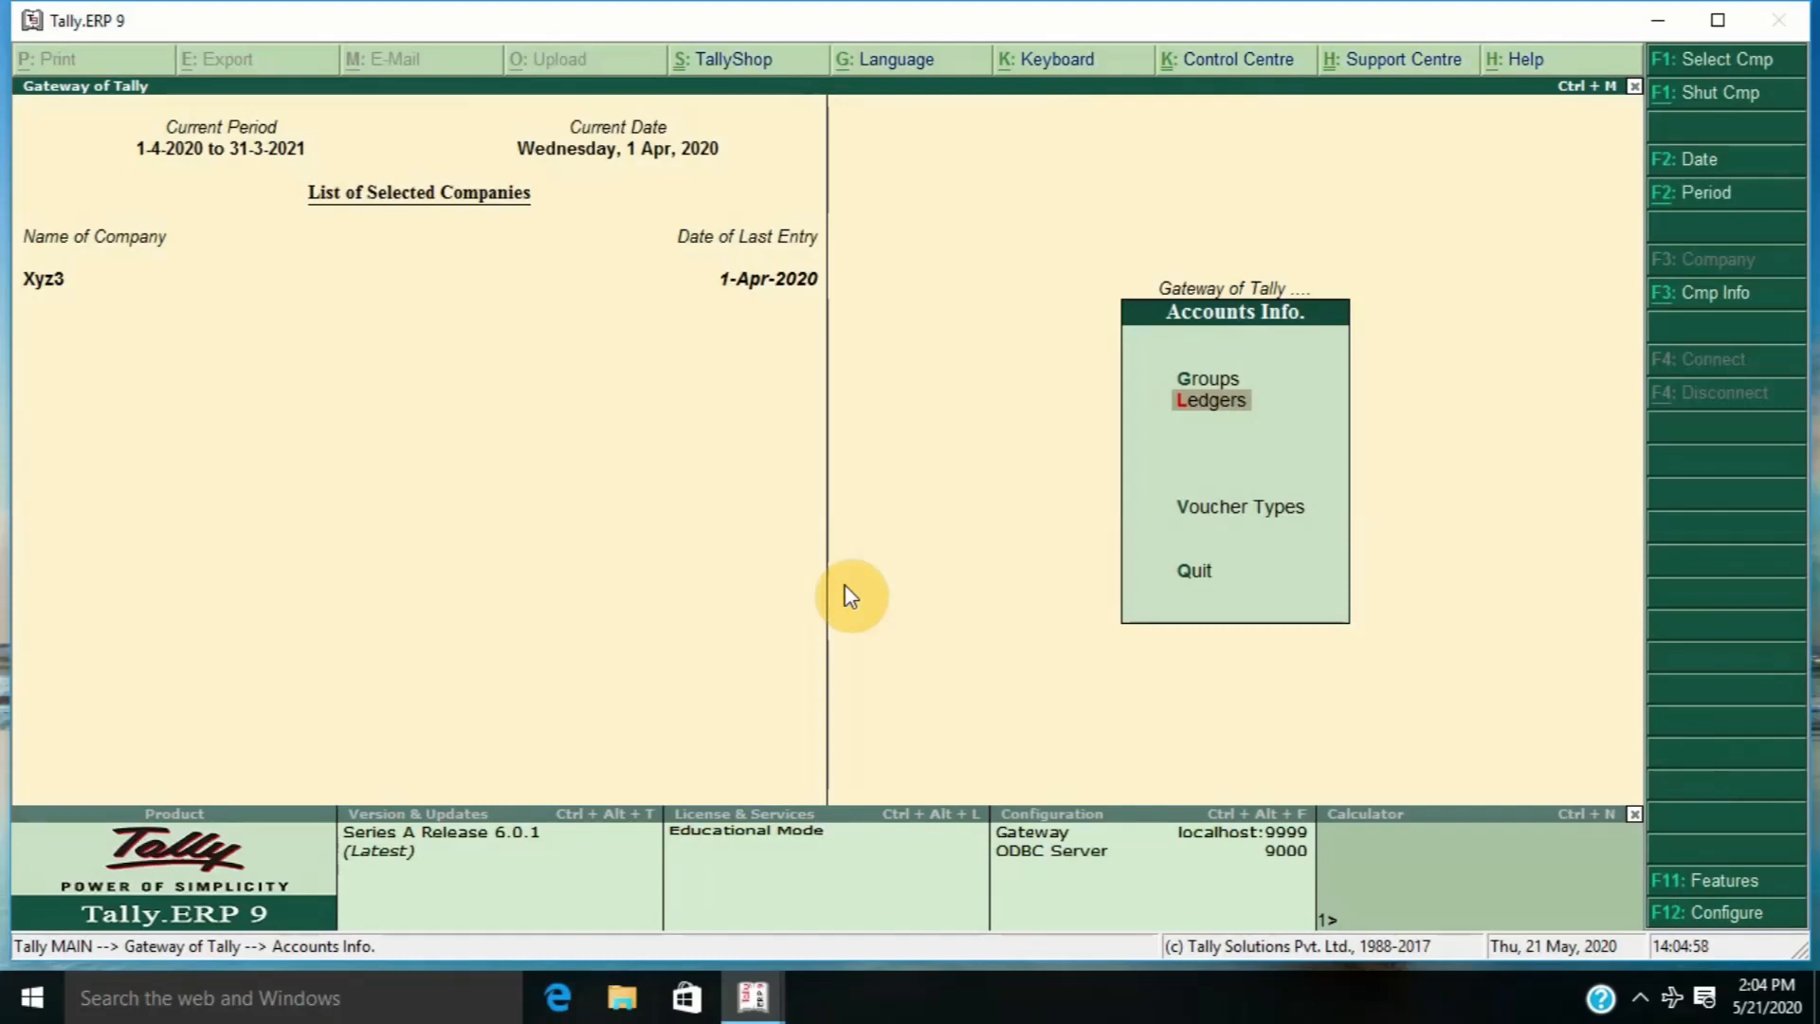
pyautogui.press('Escape')
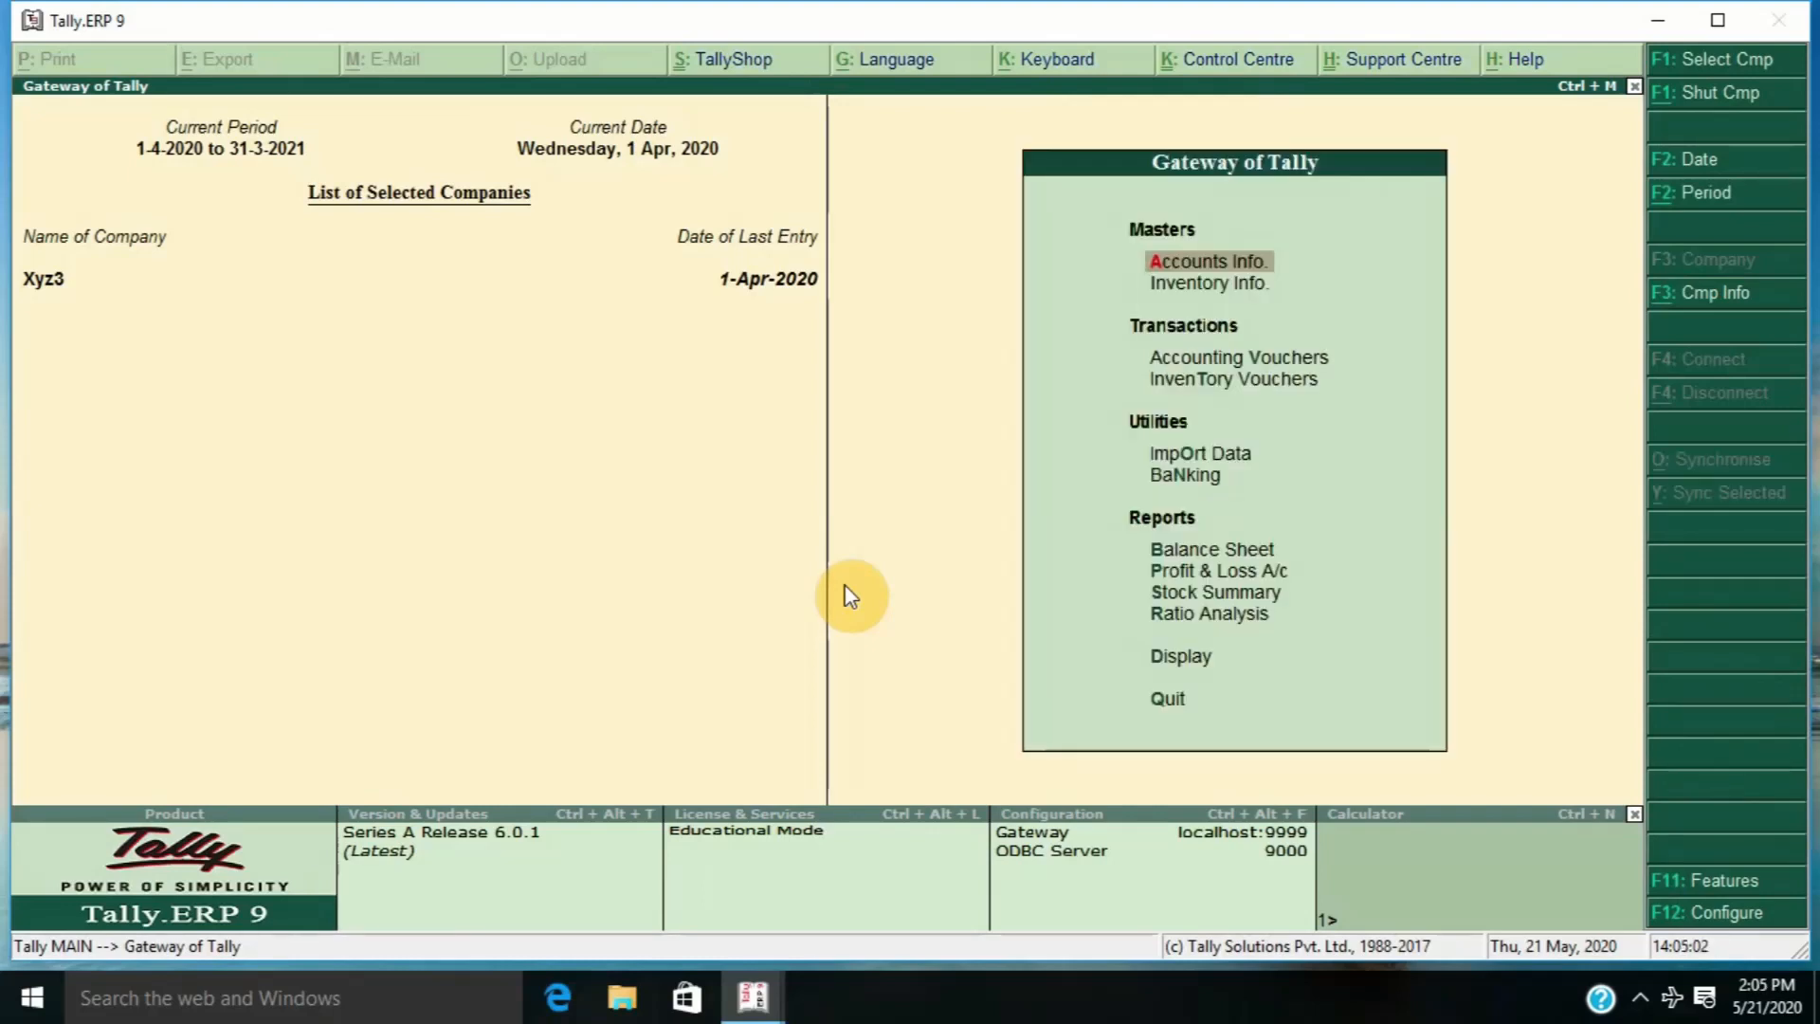
# - Start a new sales voucher with reference number 654
pyautogui.press('Down')
pyautogui.press('Down')
pyautogui.press('Down')
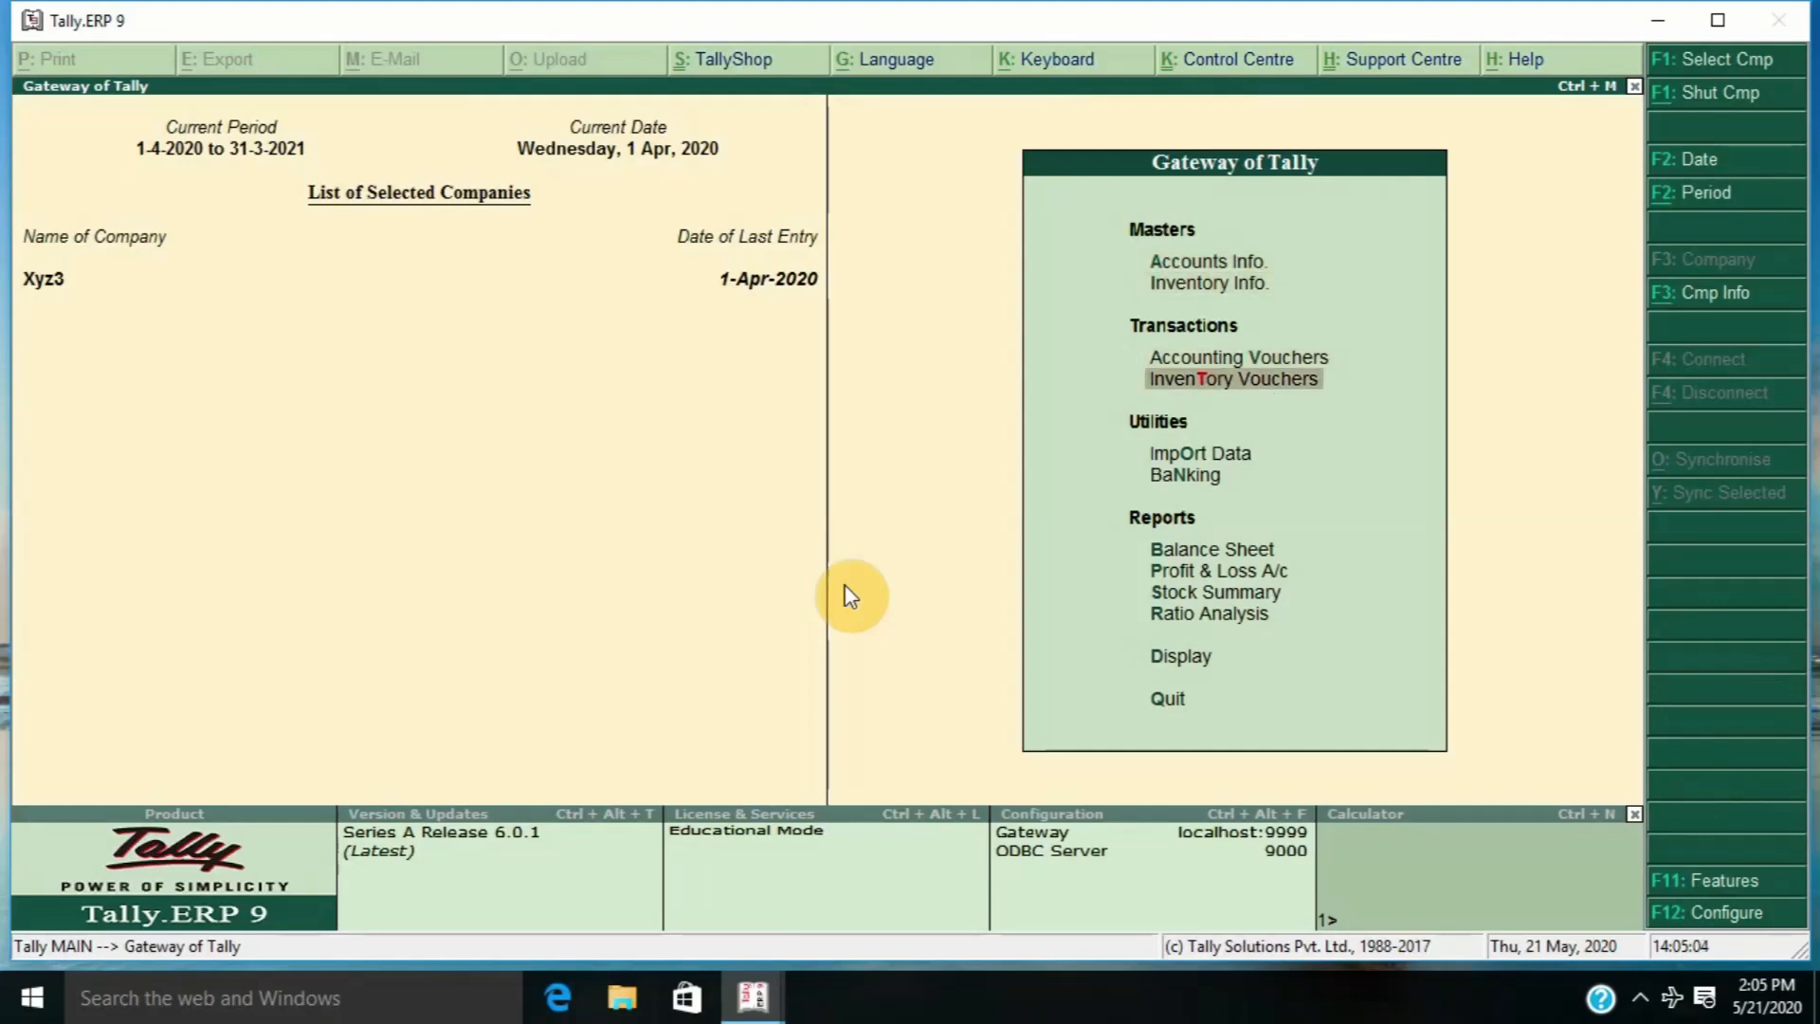
pyautogui.press('Up')
pyautogui.press('Return')
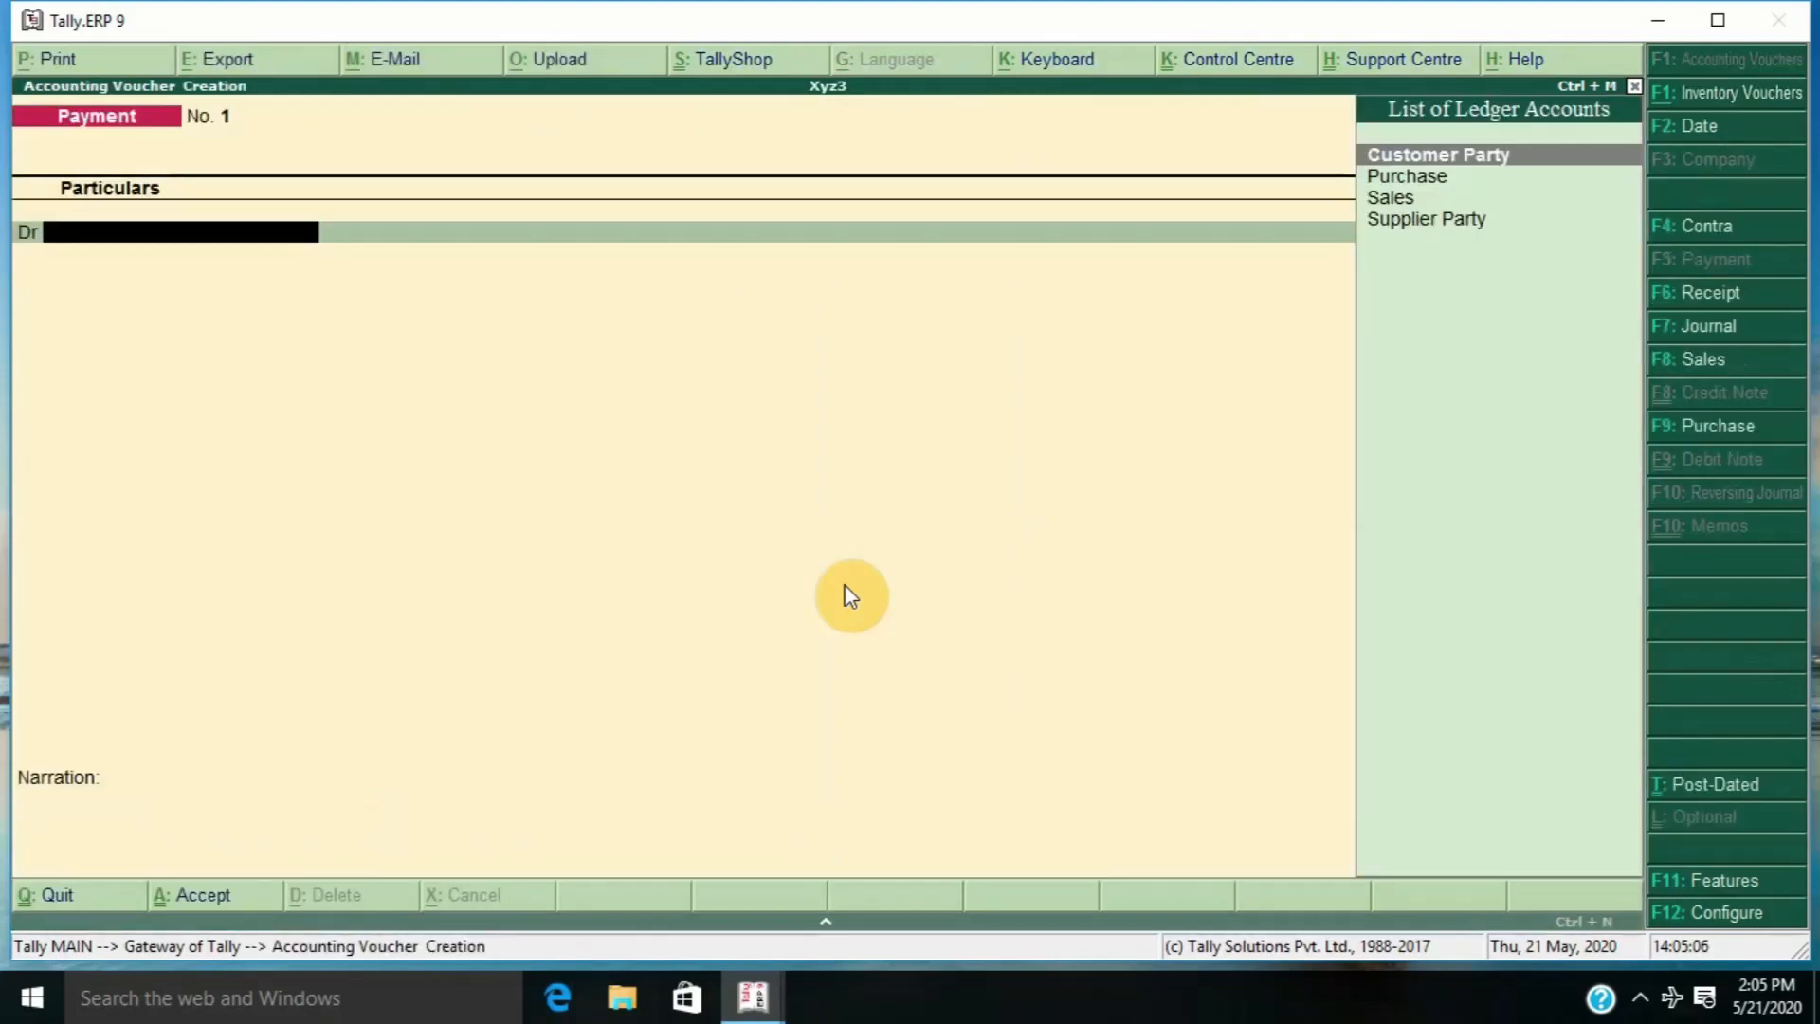
pyautogui.press('F9')
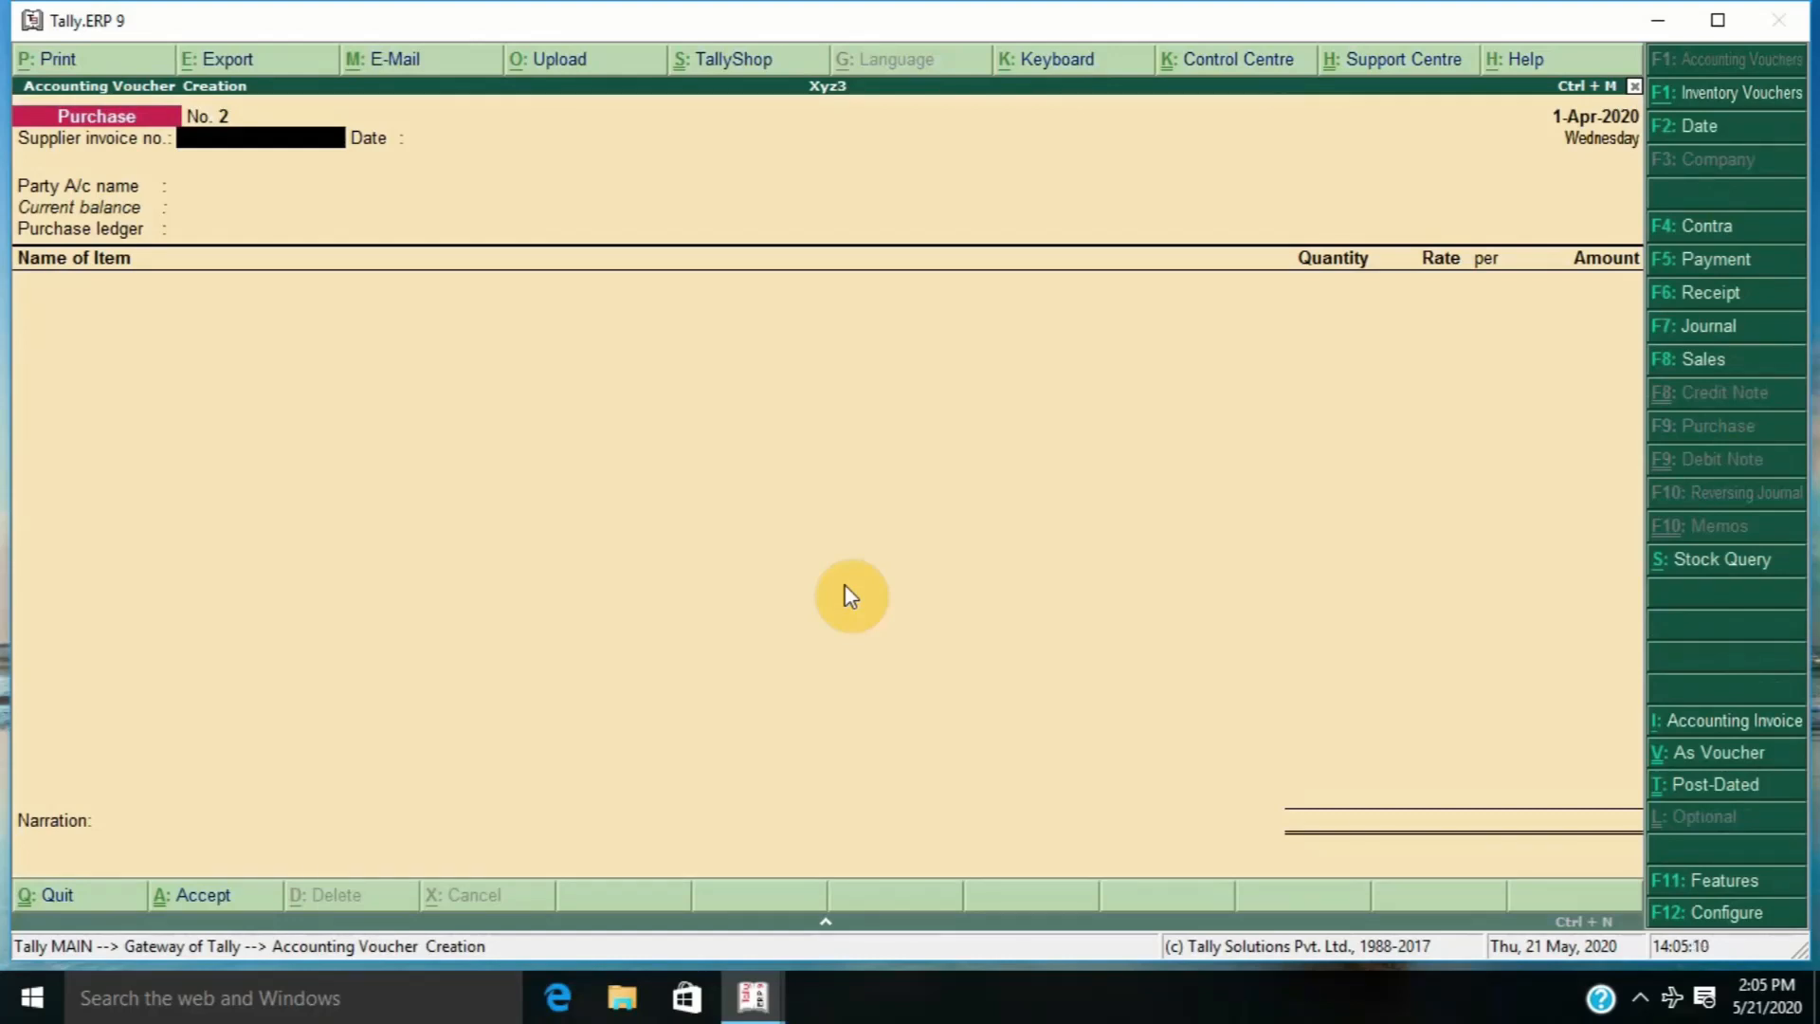
pyautogui.press('F8')
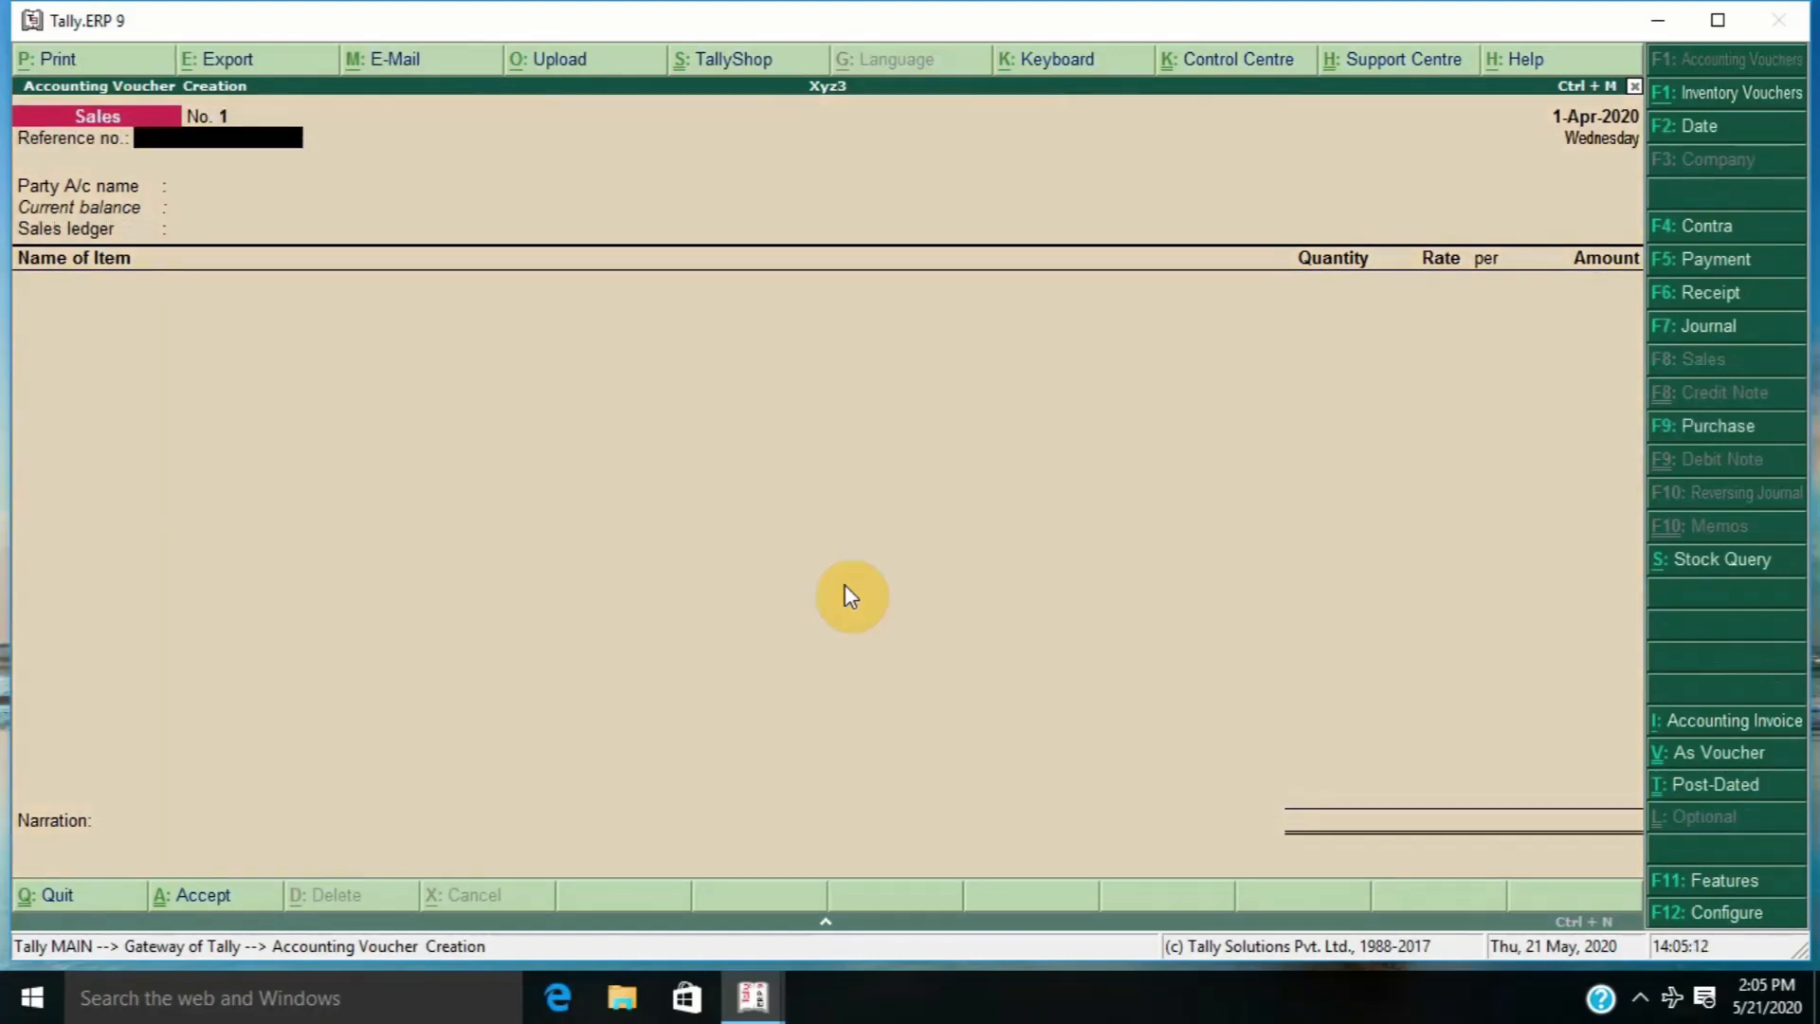
pyautogui.write('654')
pyautogui.press('Return')
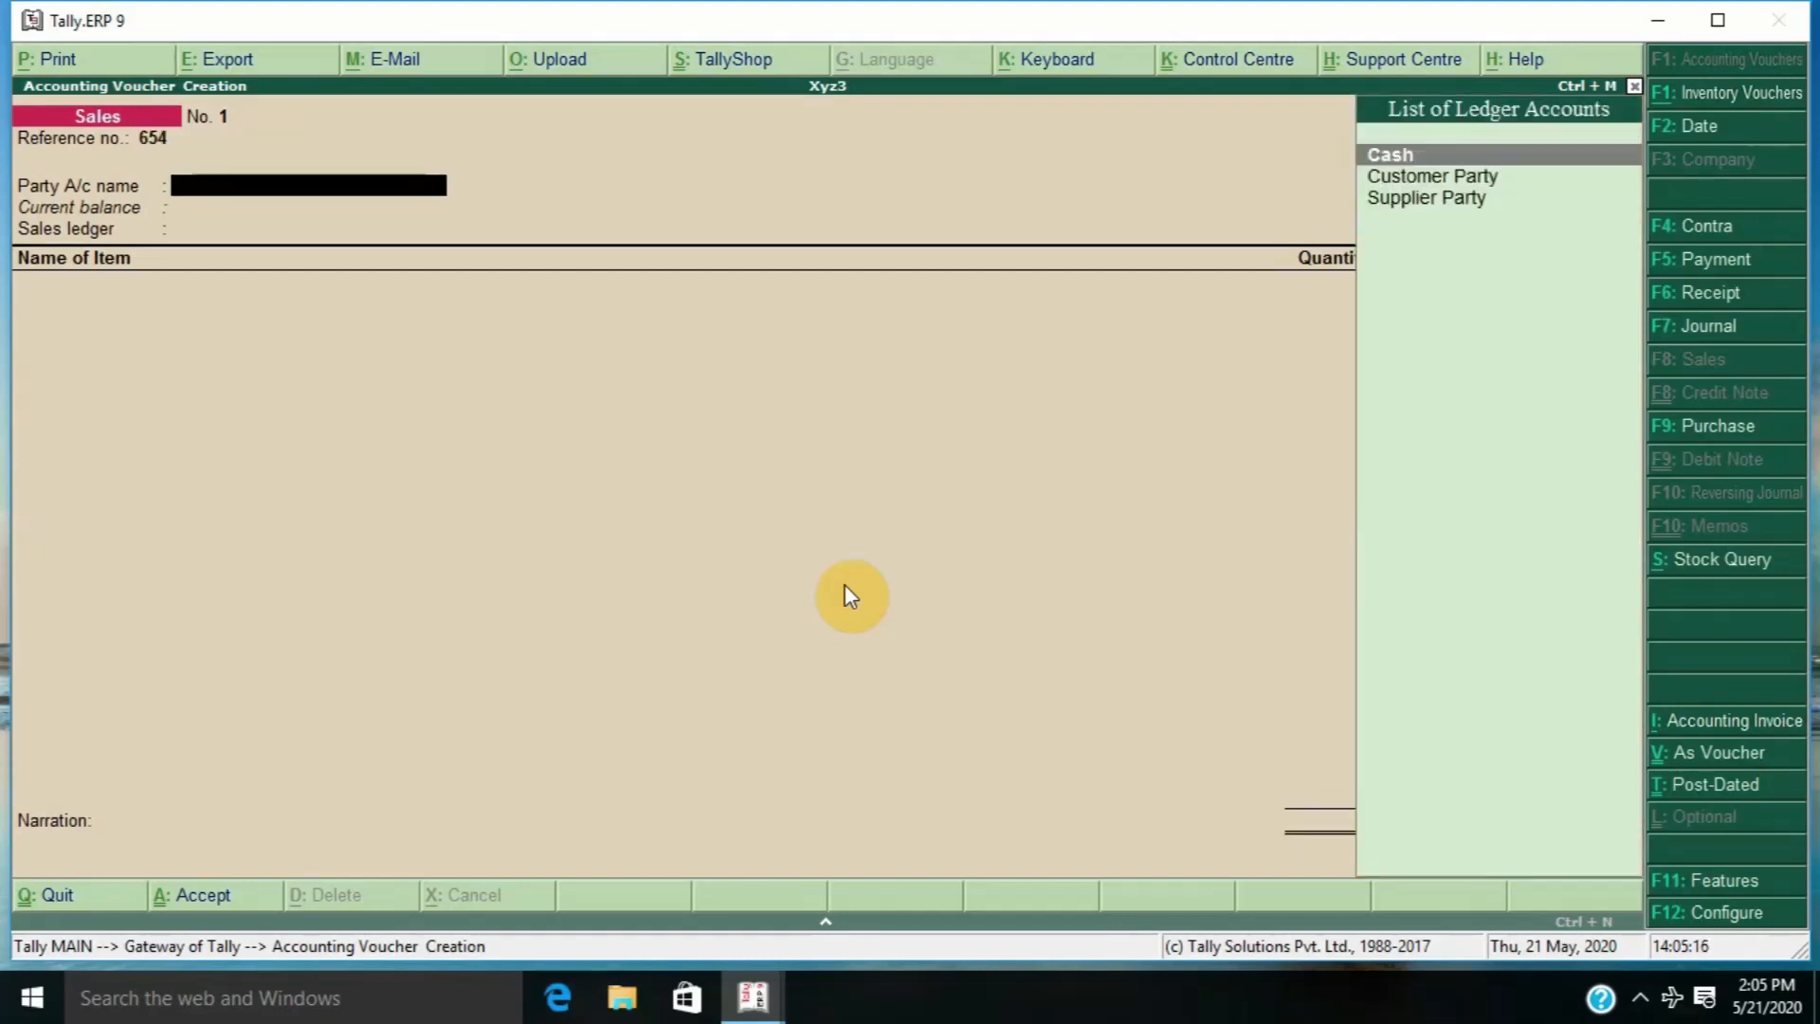
# - Set the sales voucher's party to Customer Party with blank despatch and order details, using the Sales ledger
pyautogui.press('Down')
pyautogui.press('Return')
pyautogui.press('Return')
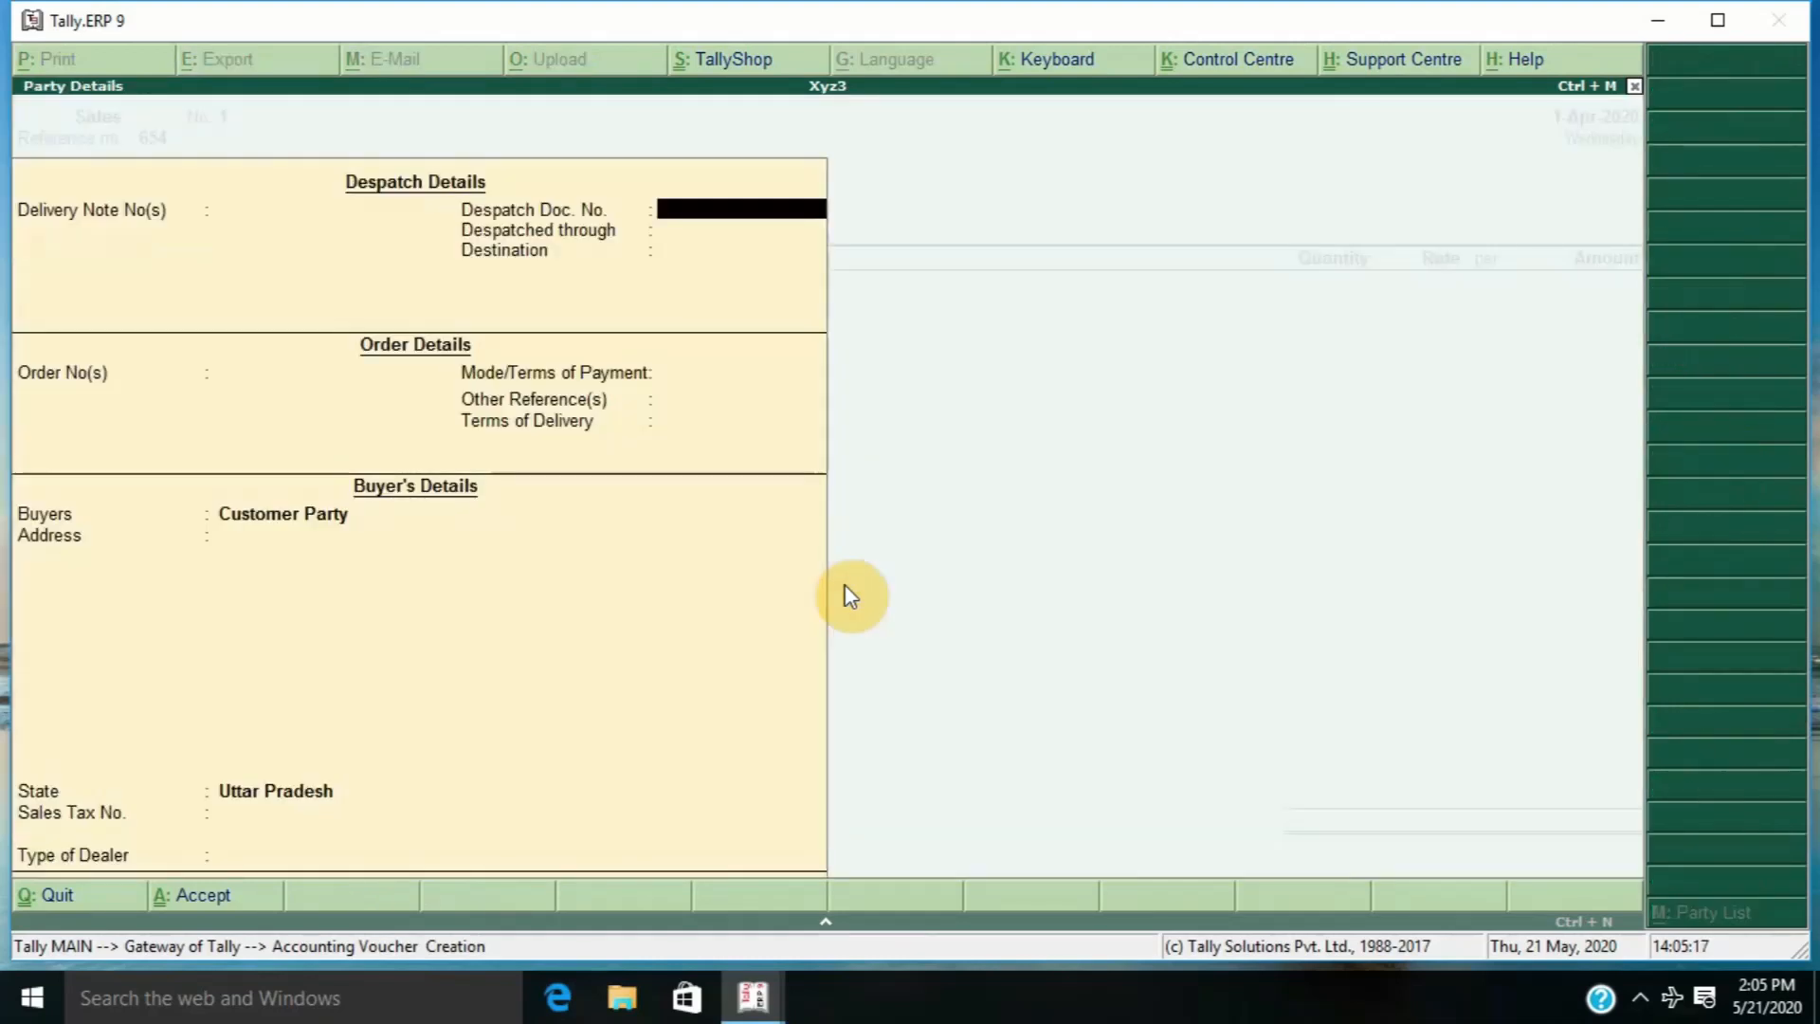
pyautogui.press('Return')
pyautogui.press('Return')
pyautogui.press('Return')
pyautogui.press('Return')
pyautogui.press('Return')
pyautogui.press('Return')
pyautogui.press('Return')
pyautogui.press('Return')
pyautogui.press('Return')
pyautogui.press('Return')
pyautogui.press('Return')
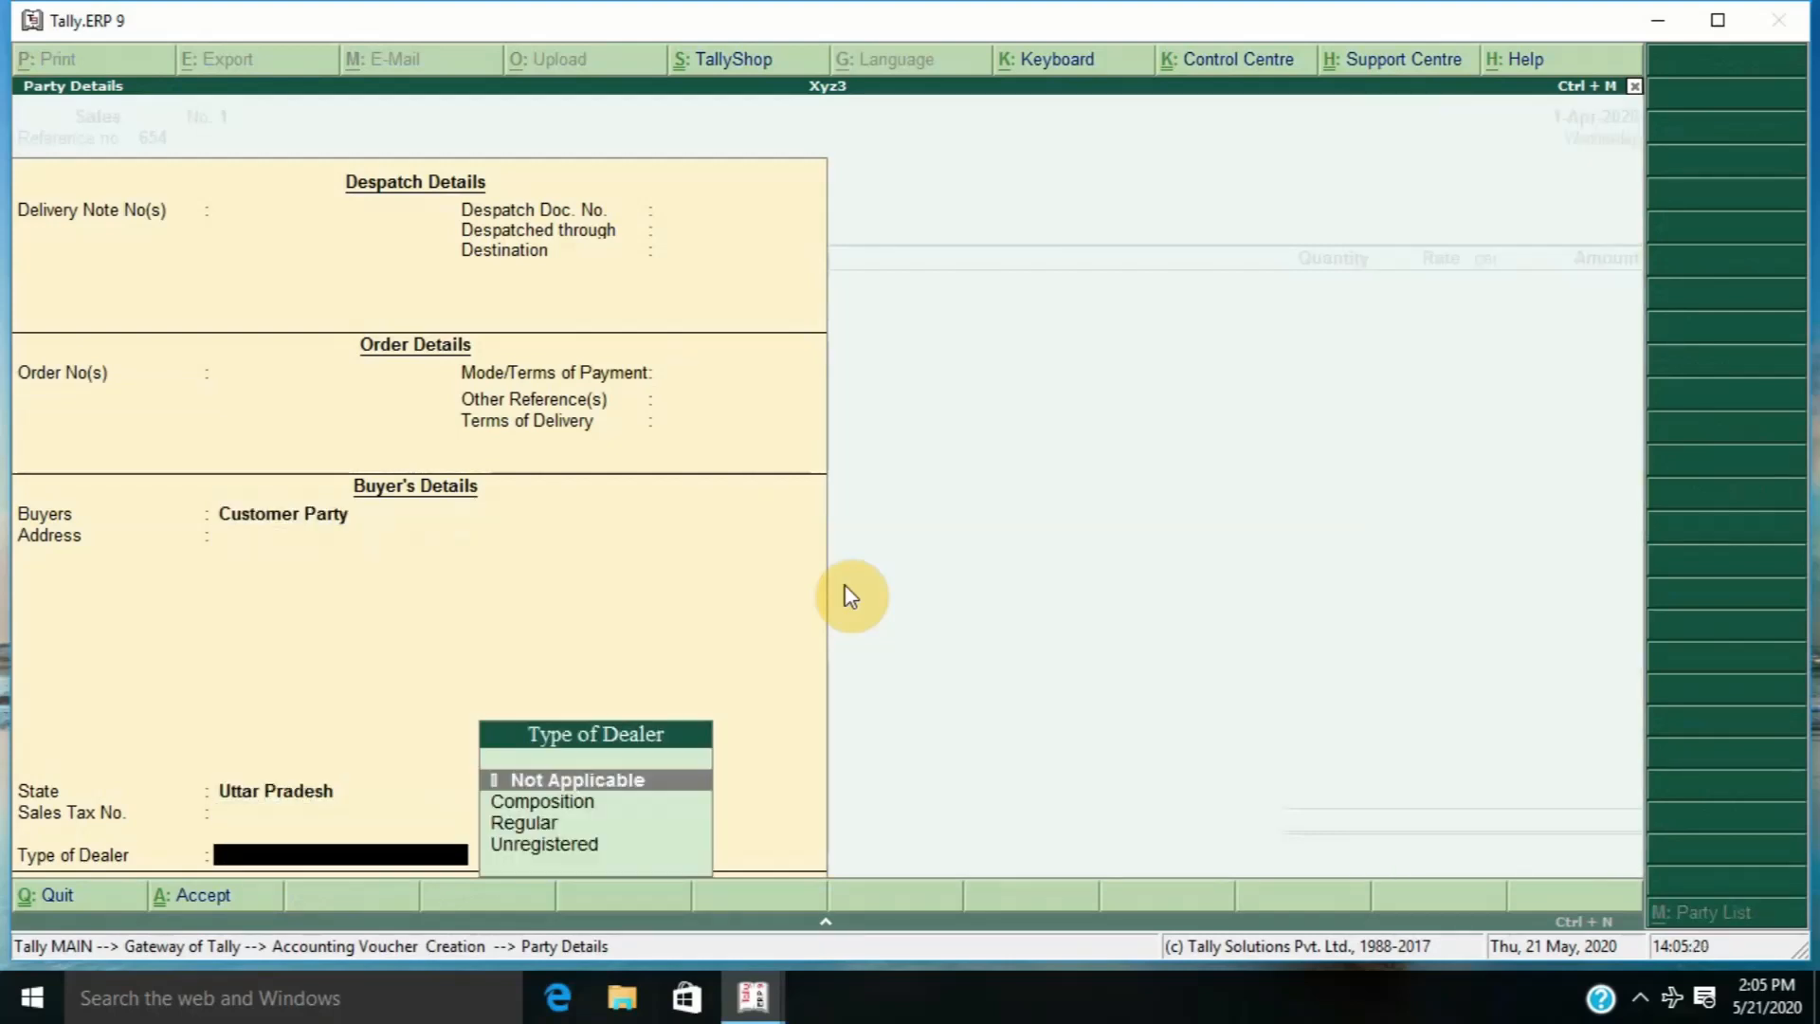
pyautogui.press('Return')
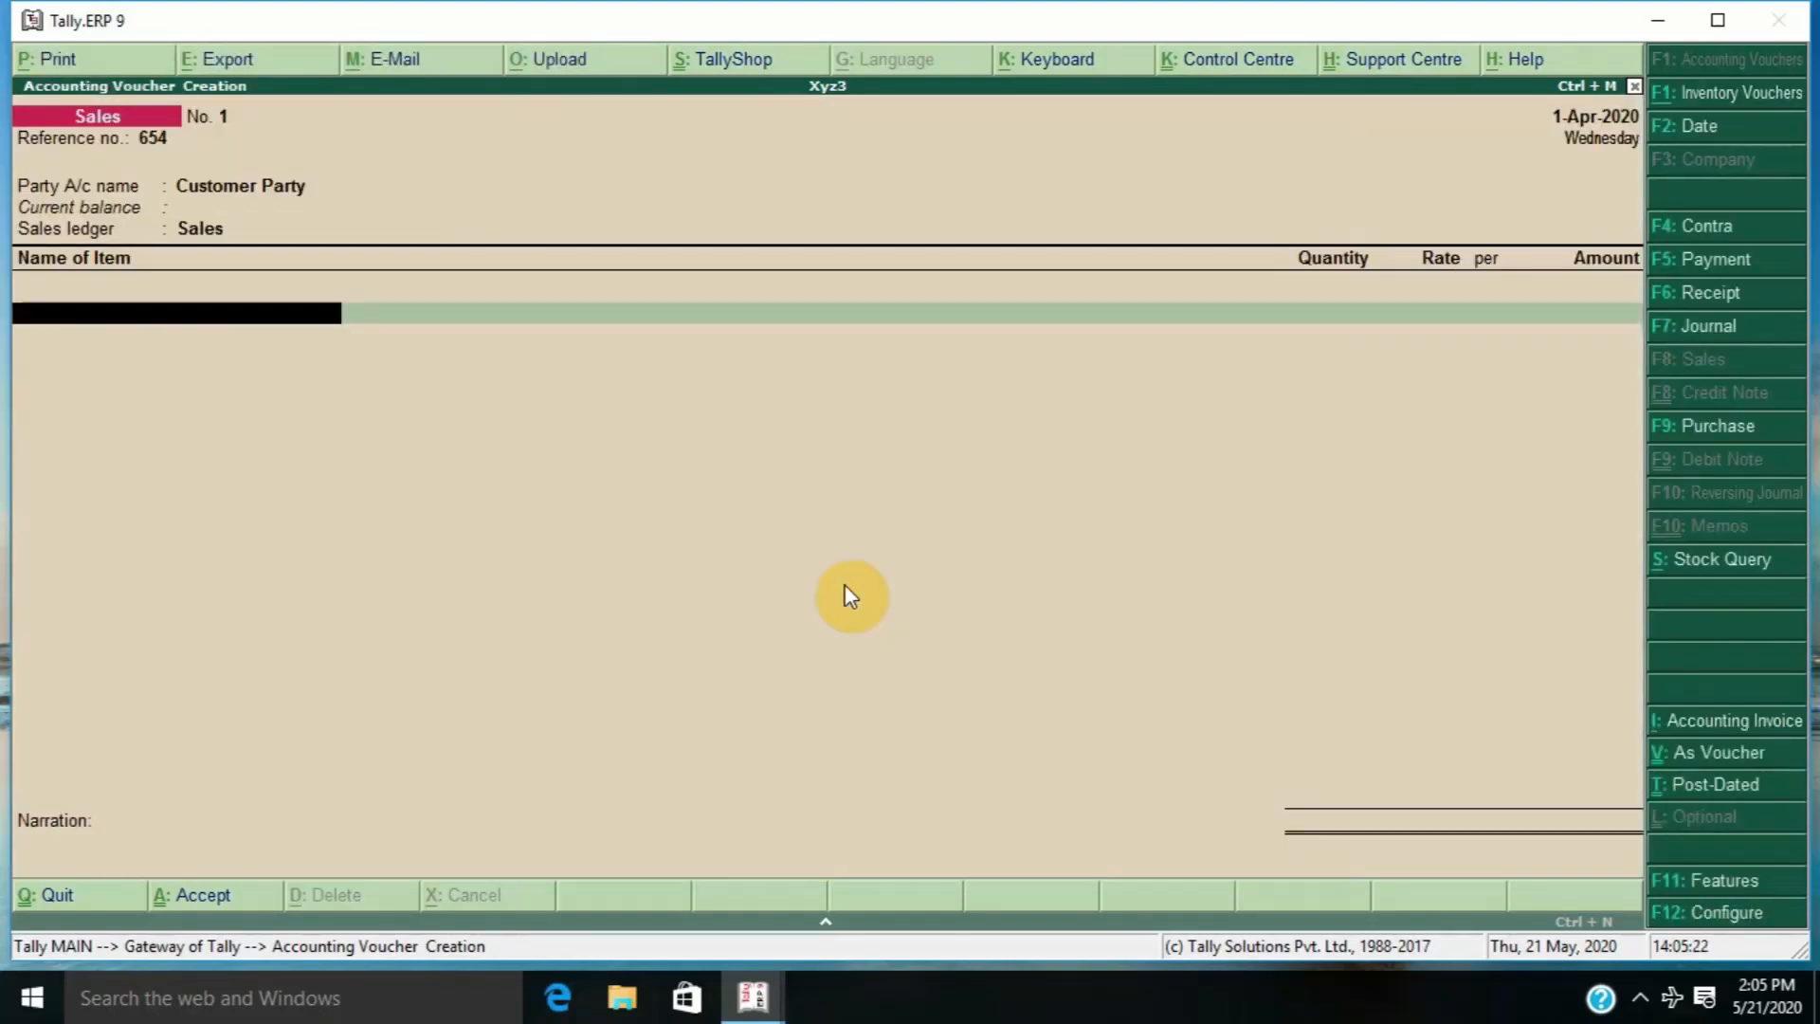
# - Add Link Star Line to the sales voucher, allocating 50 pcs from the Saket Nagar godown at a rate of 10
pyautogui.press('Down')
pyautogui.press('Down')
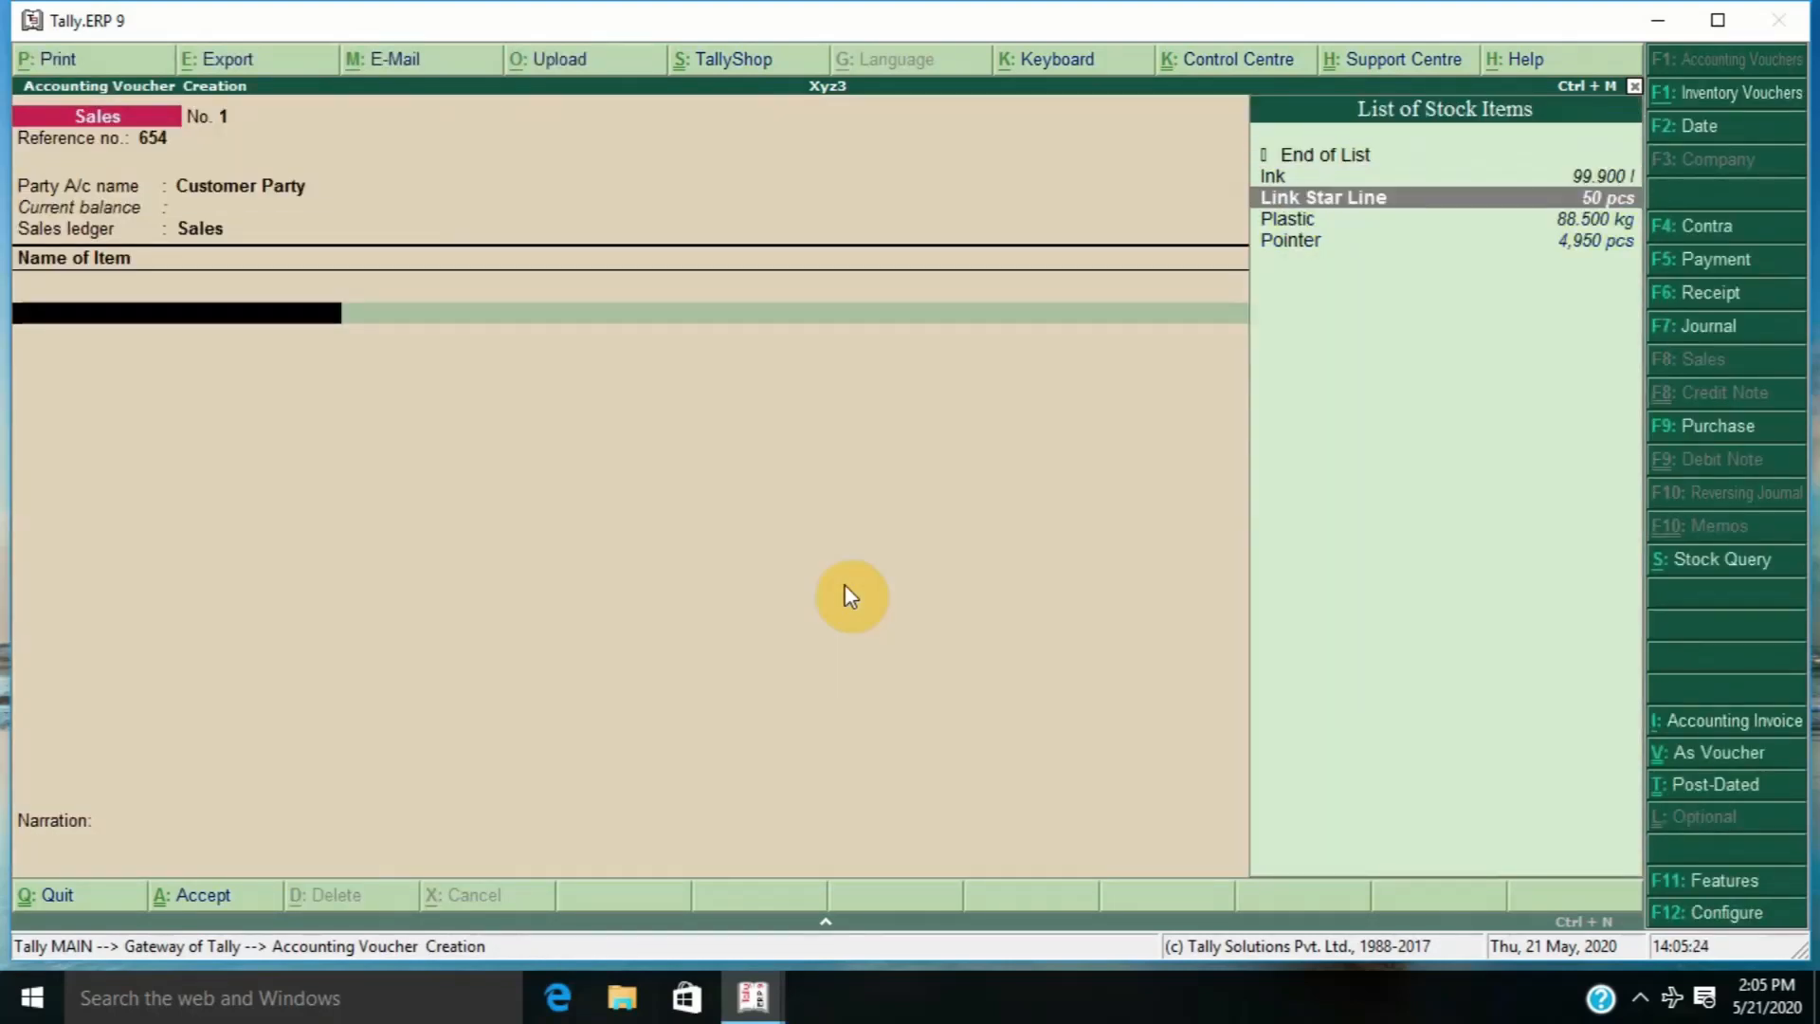
pyautogui.press('Return')
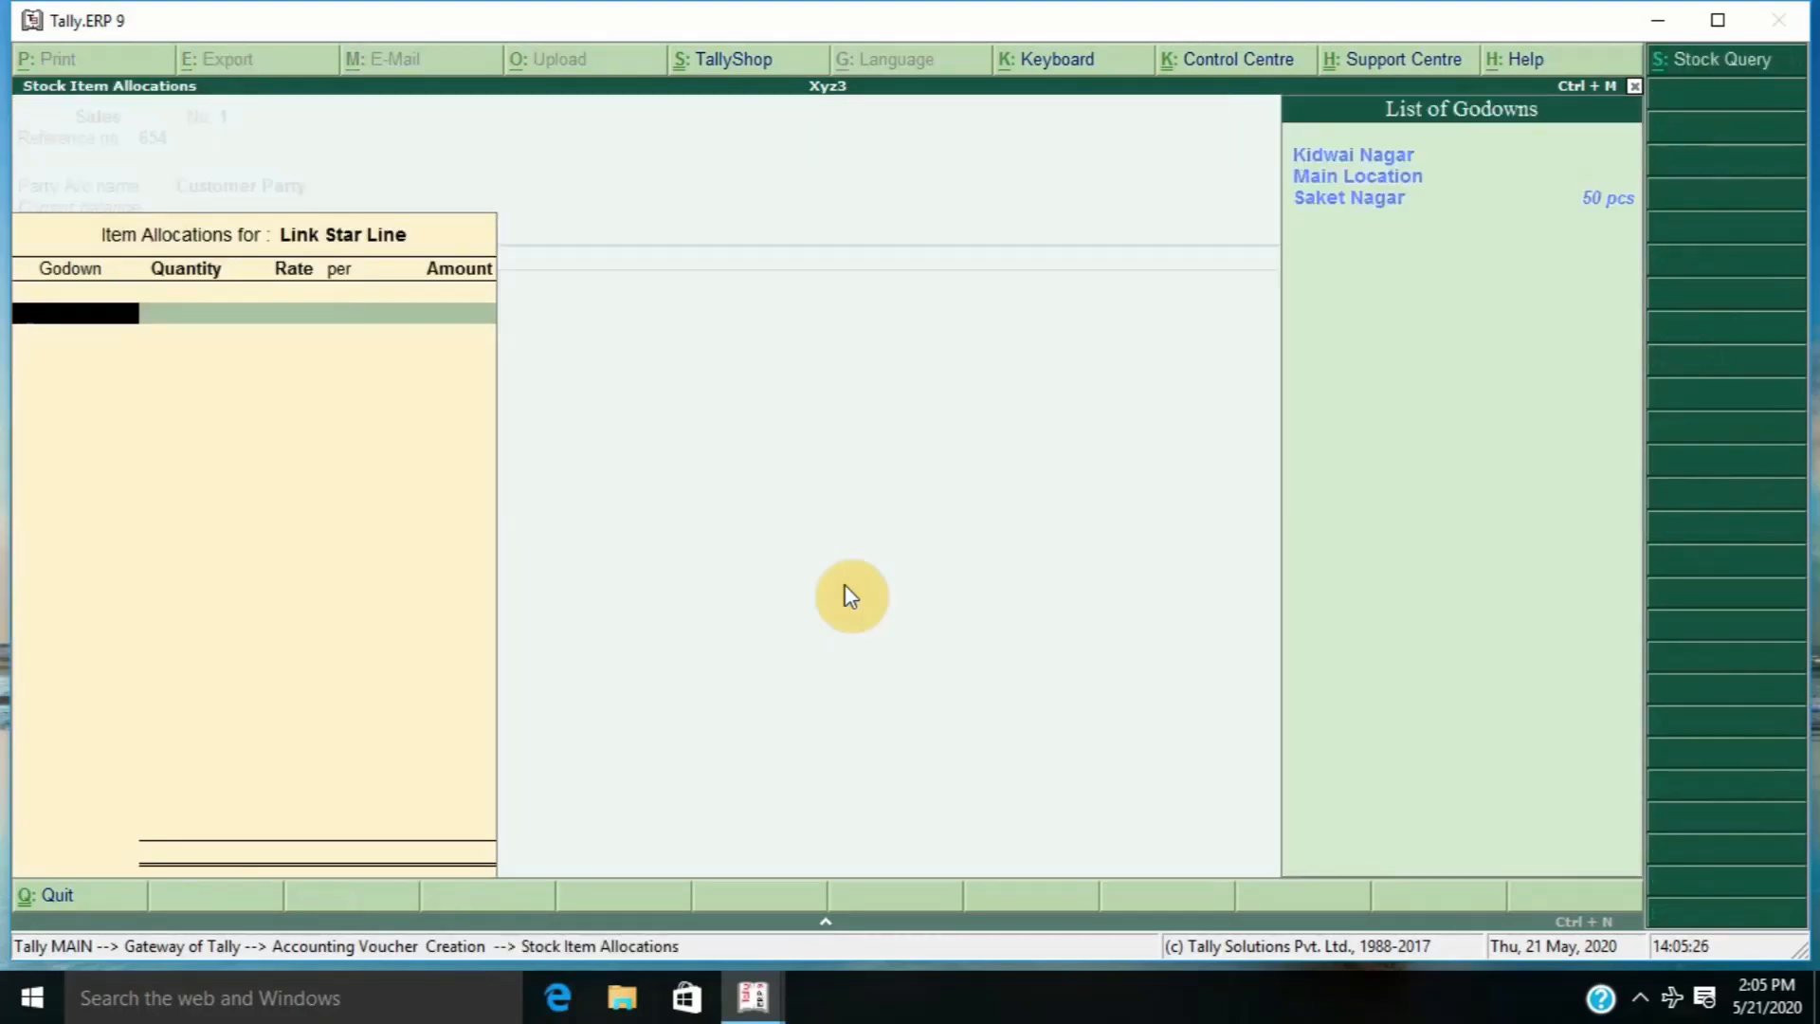
pyautogui.press('Down')
pyautogui.press('Down')
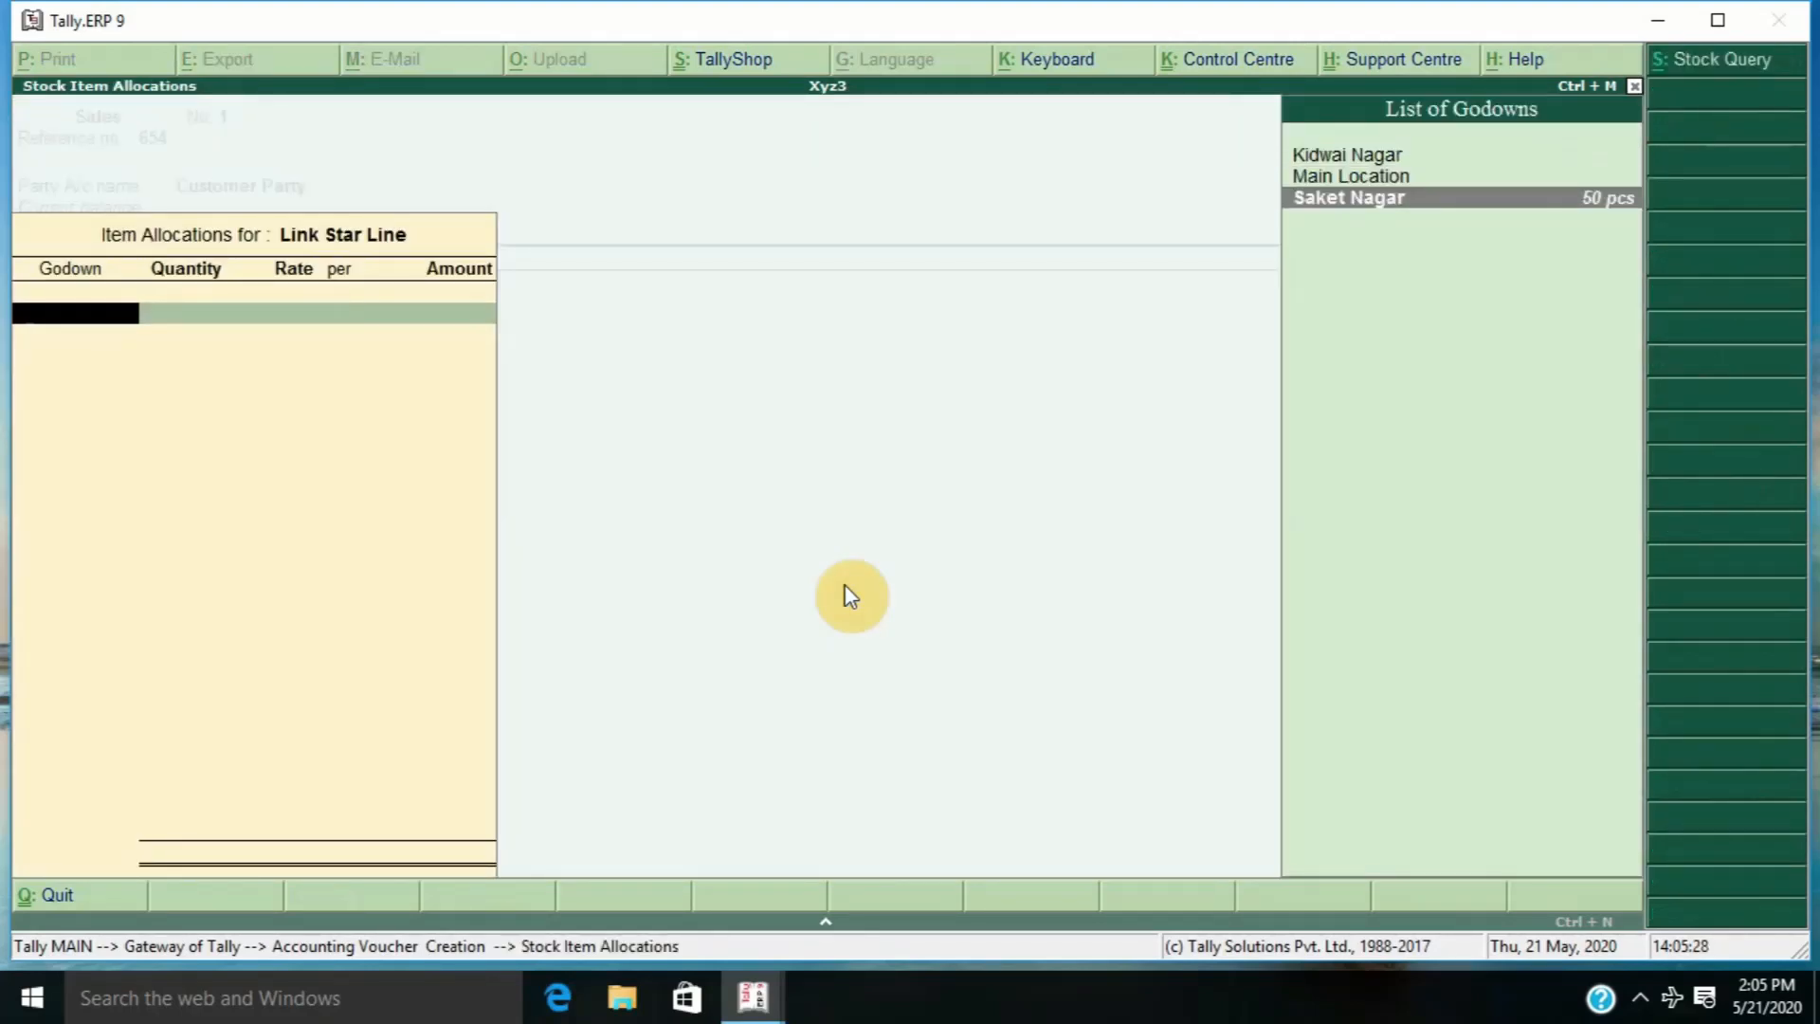
pyautogui.press('Return')
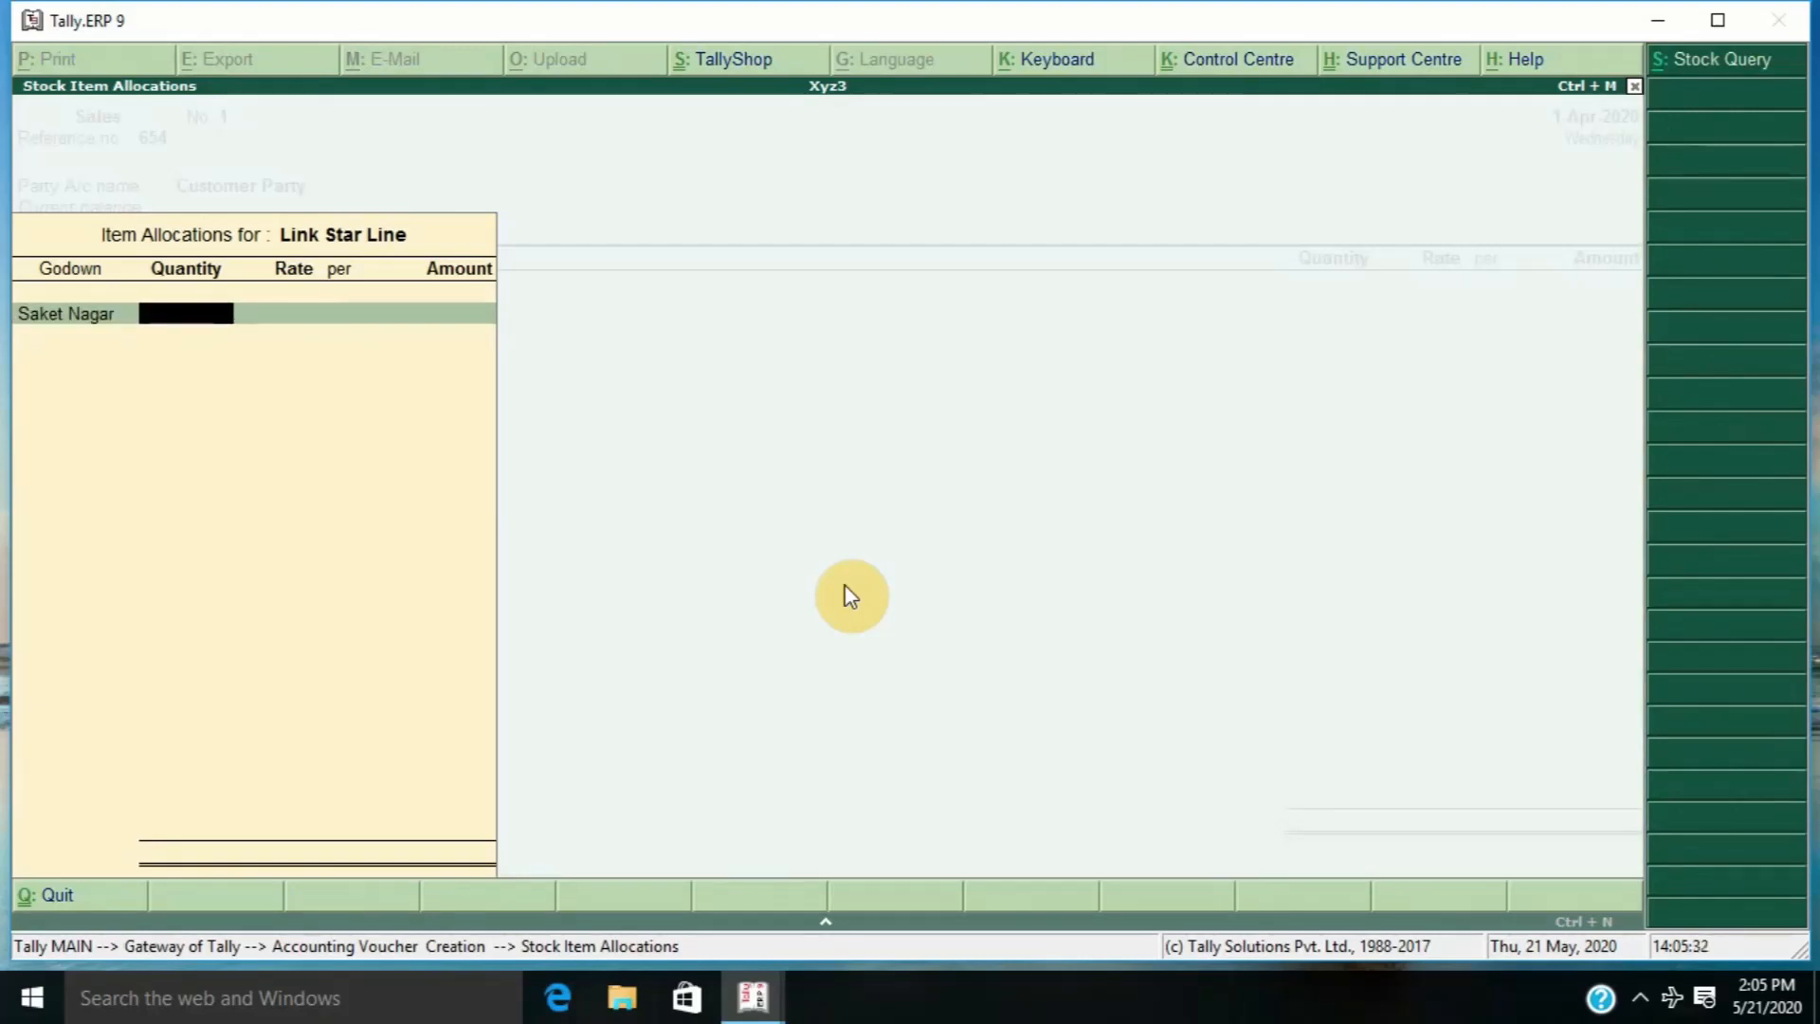
pyautogui.write('50')
pyautogui.press('Return')
pyautogui.write('10')
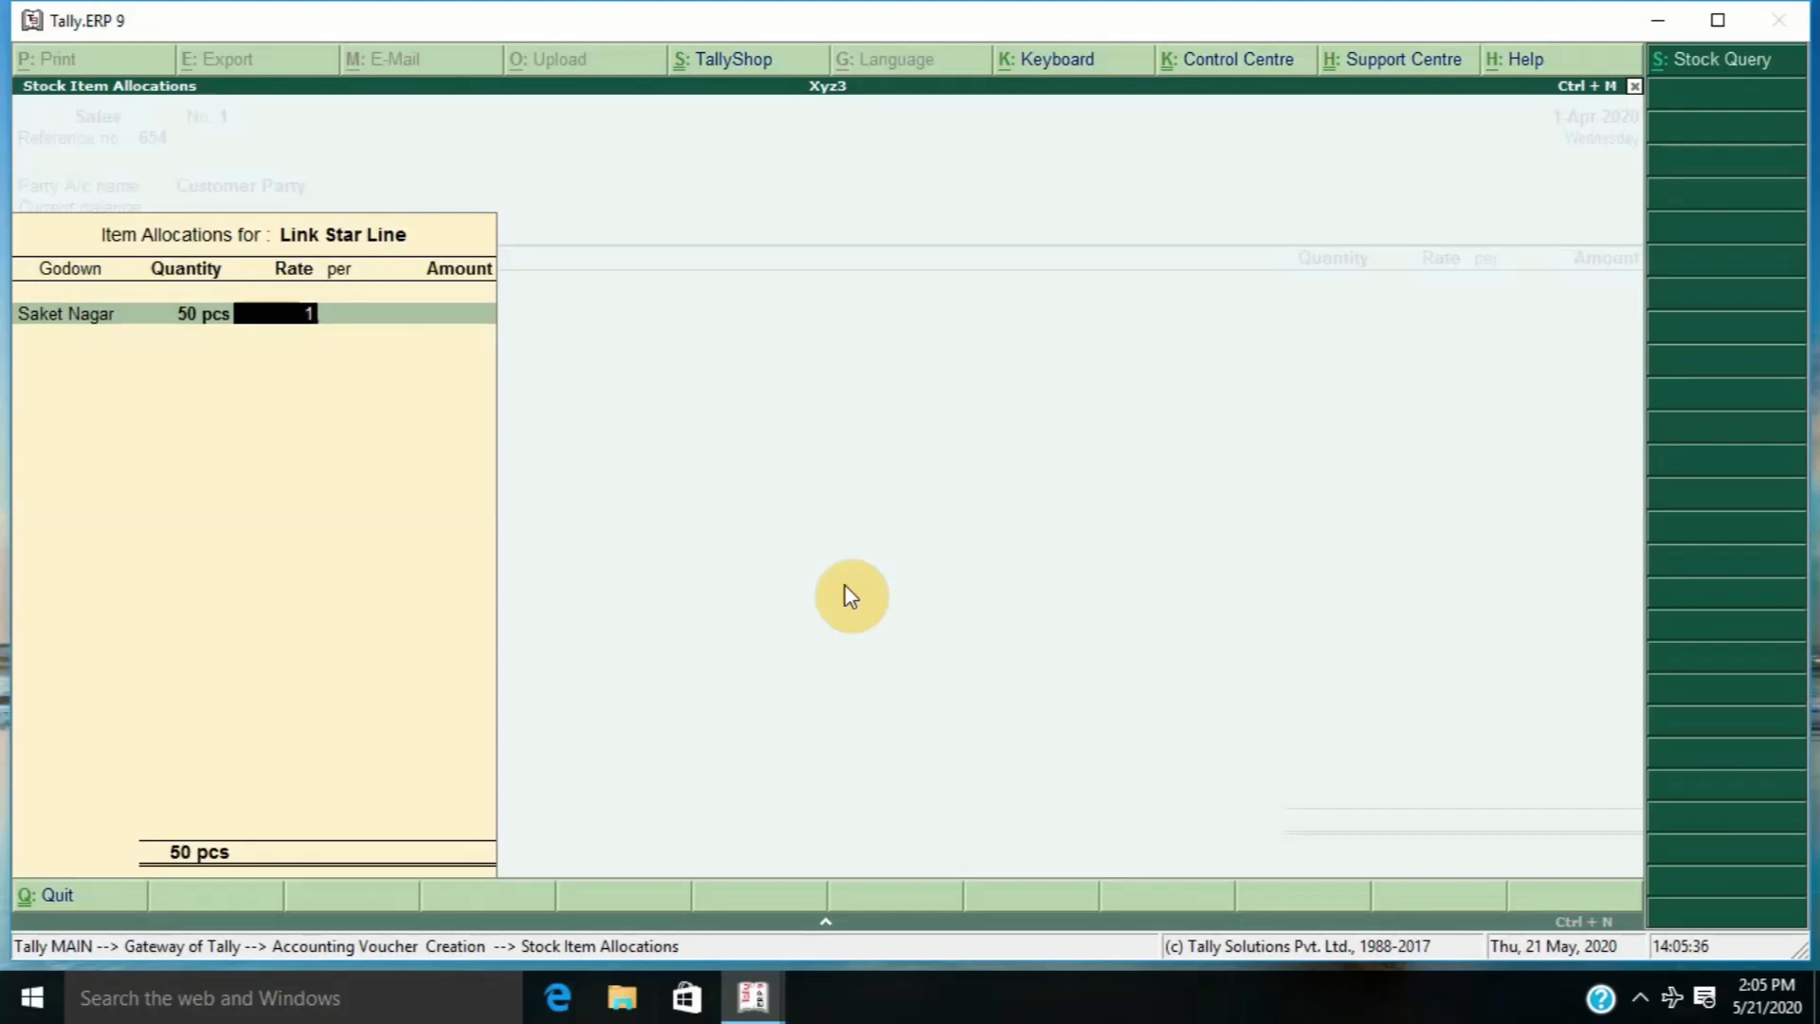
pyautogui.press('Return')
pyautogui.press('Return')
pyautogui.press('Return')
pyautogui.press('Return')
# - End the item list, leave the narration blank and save the sales voucher
pyautogui.press('Return')
pyautogui.press('Return')
pyautogui.press('Return')
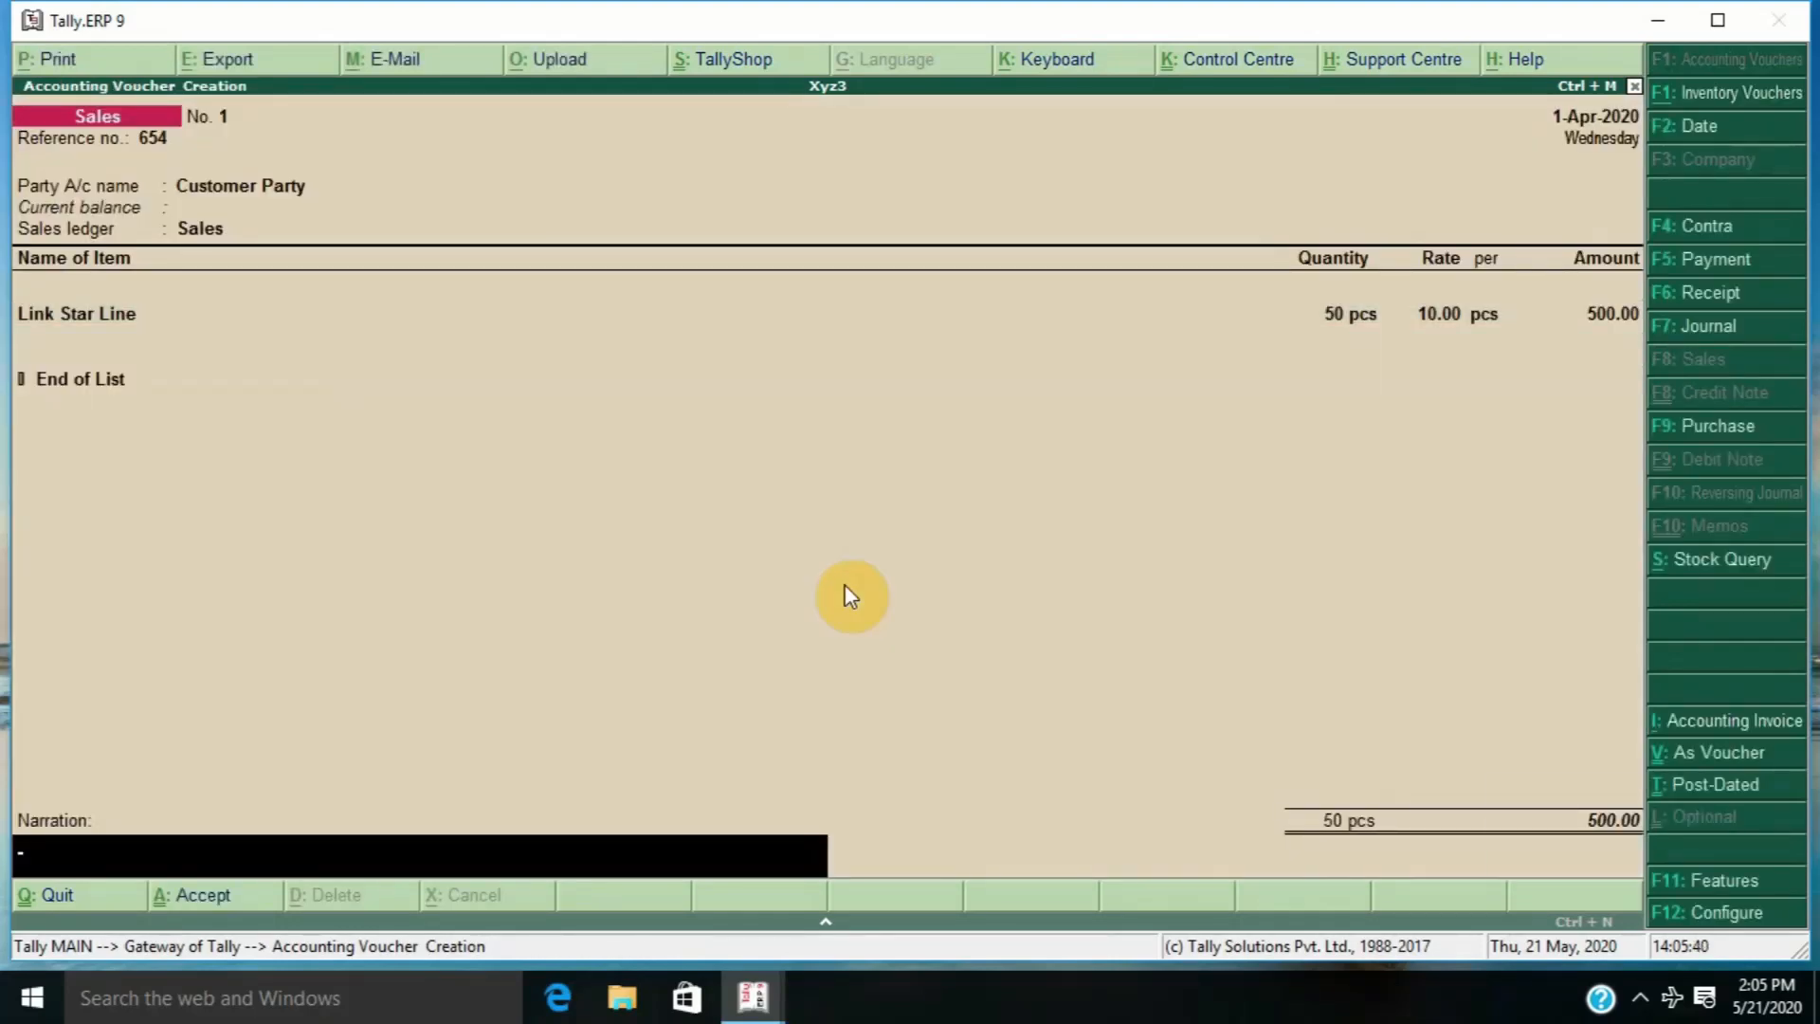
pyautogui.press('Return')
pyautogui.click(851, 596)
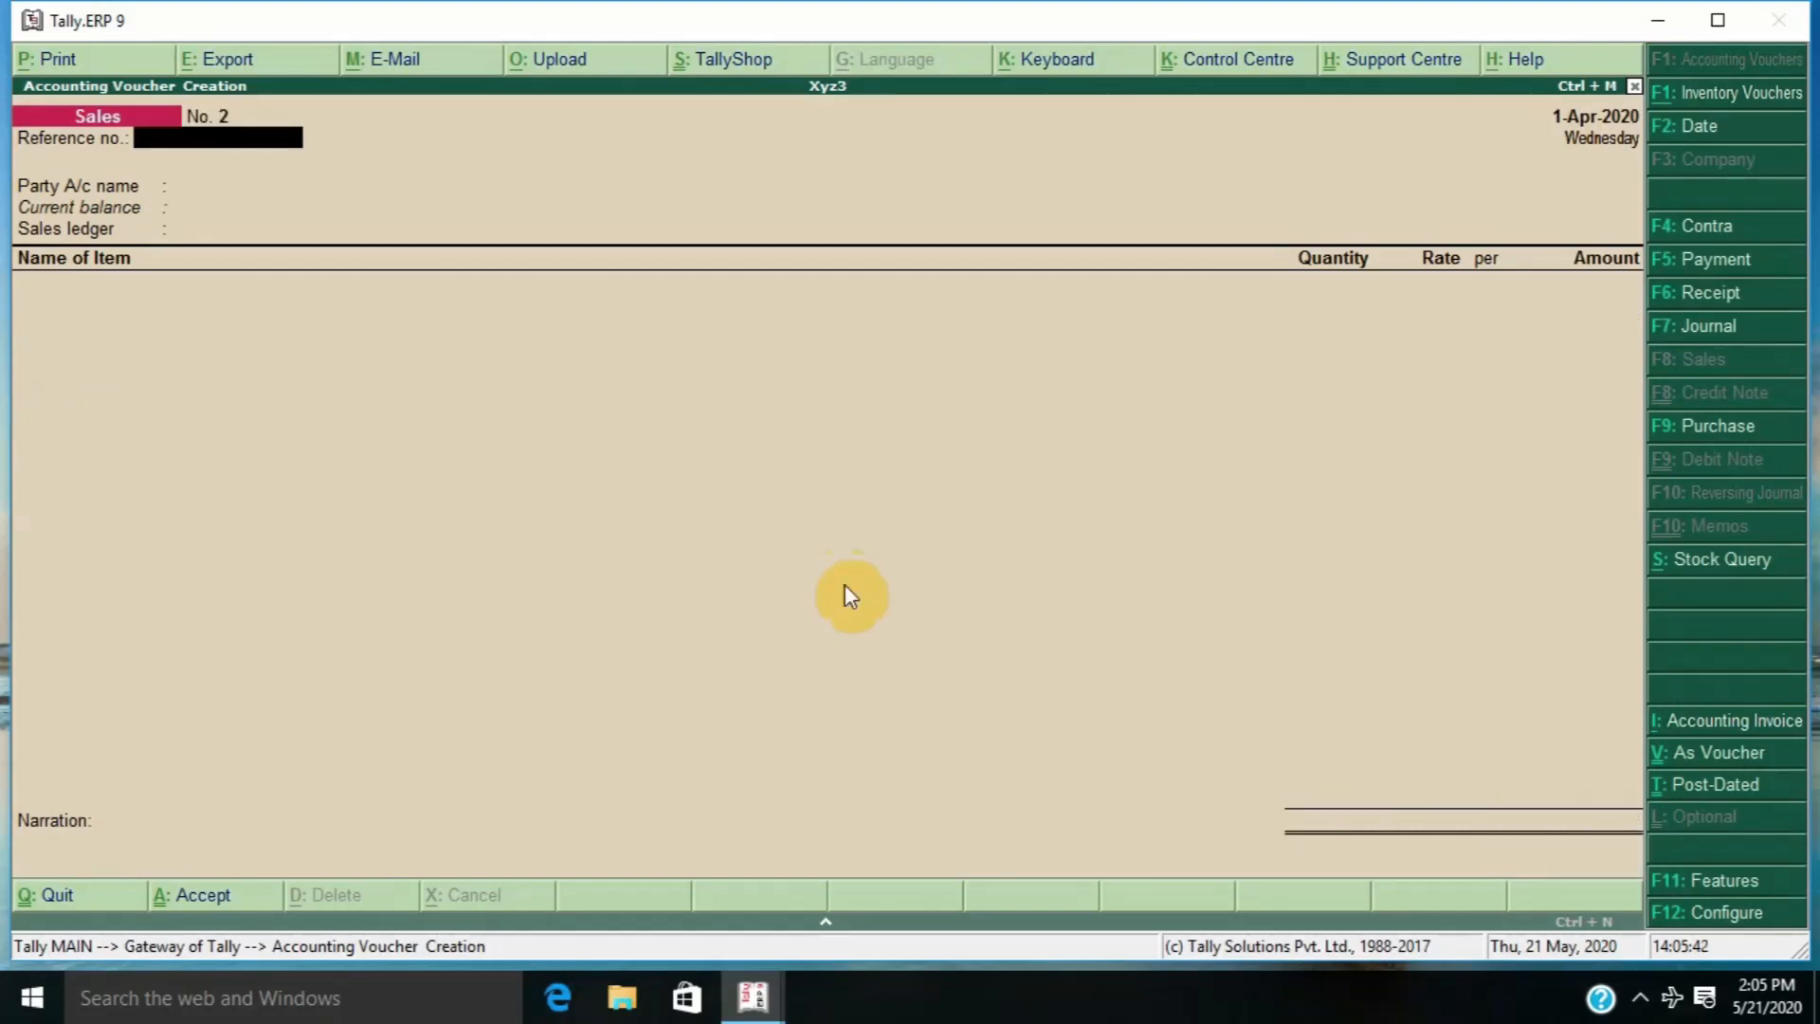